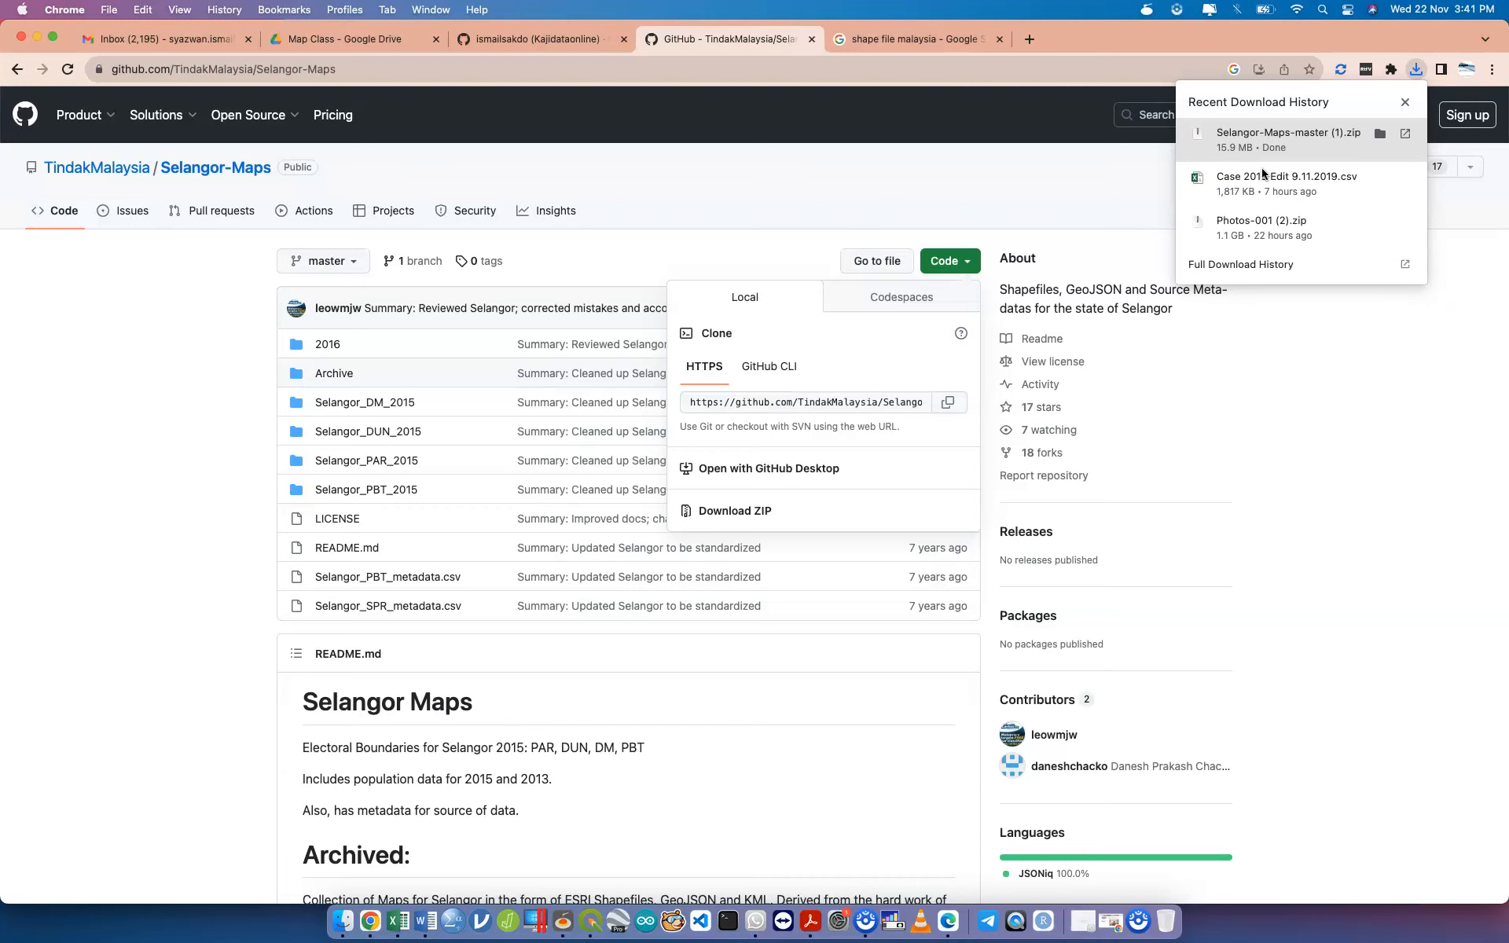
Step: Switch to QGIS and examine where the kes points lie on the satellite map, from the city area out to the whole peninsula
key("ctrl+Up")
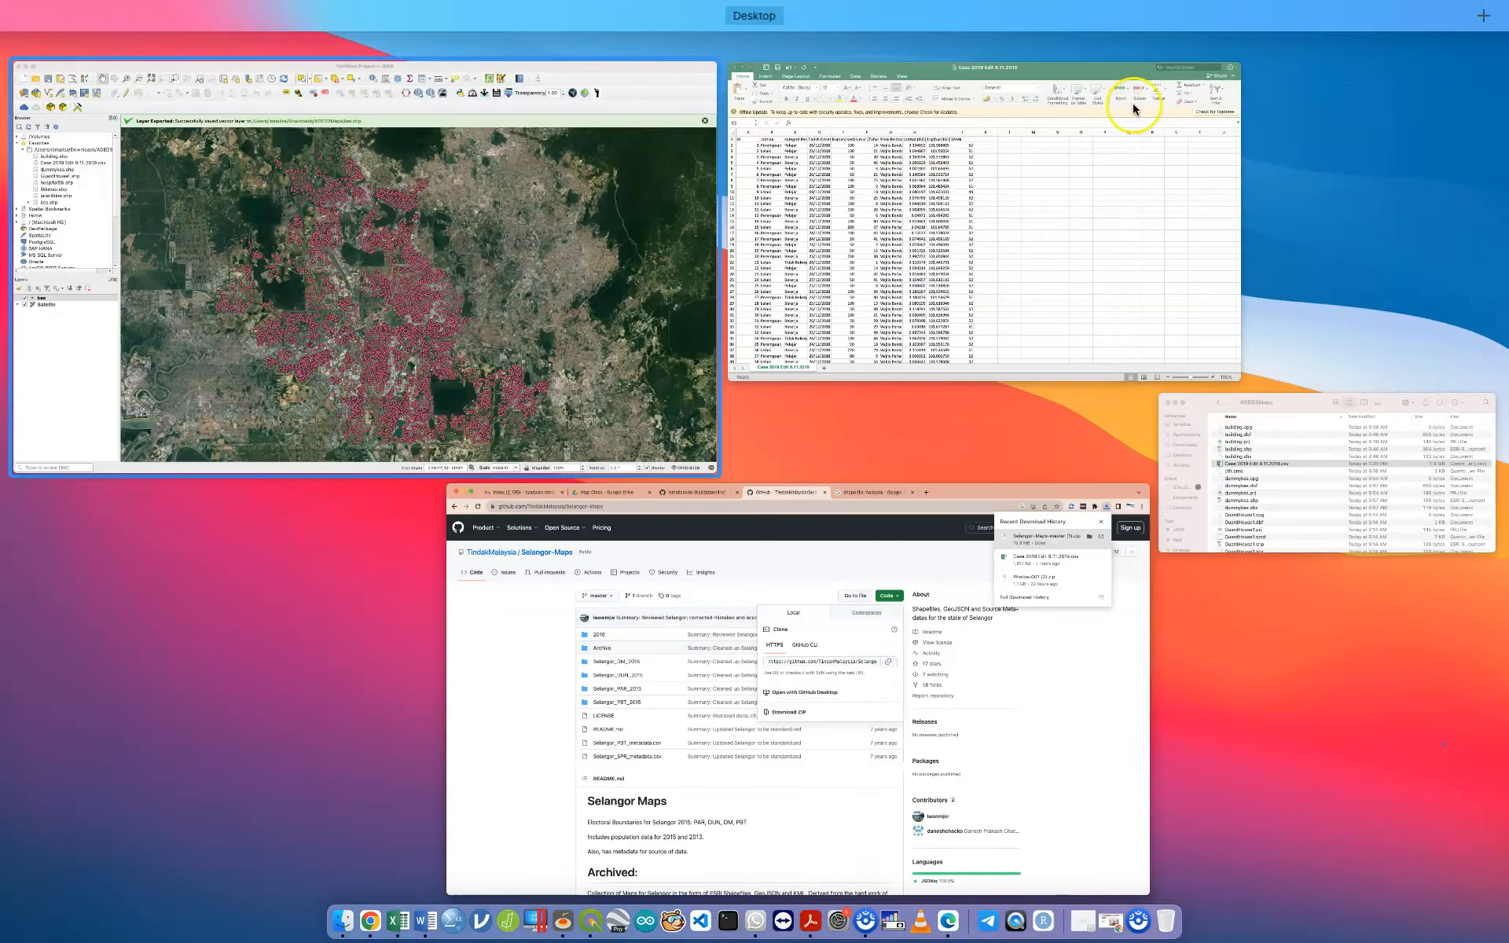
left_click(698, 353)
scroll(699, 355, "down", 3)
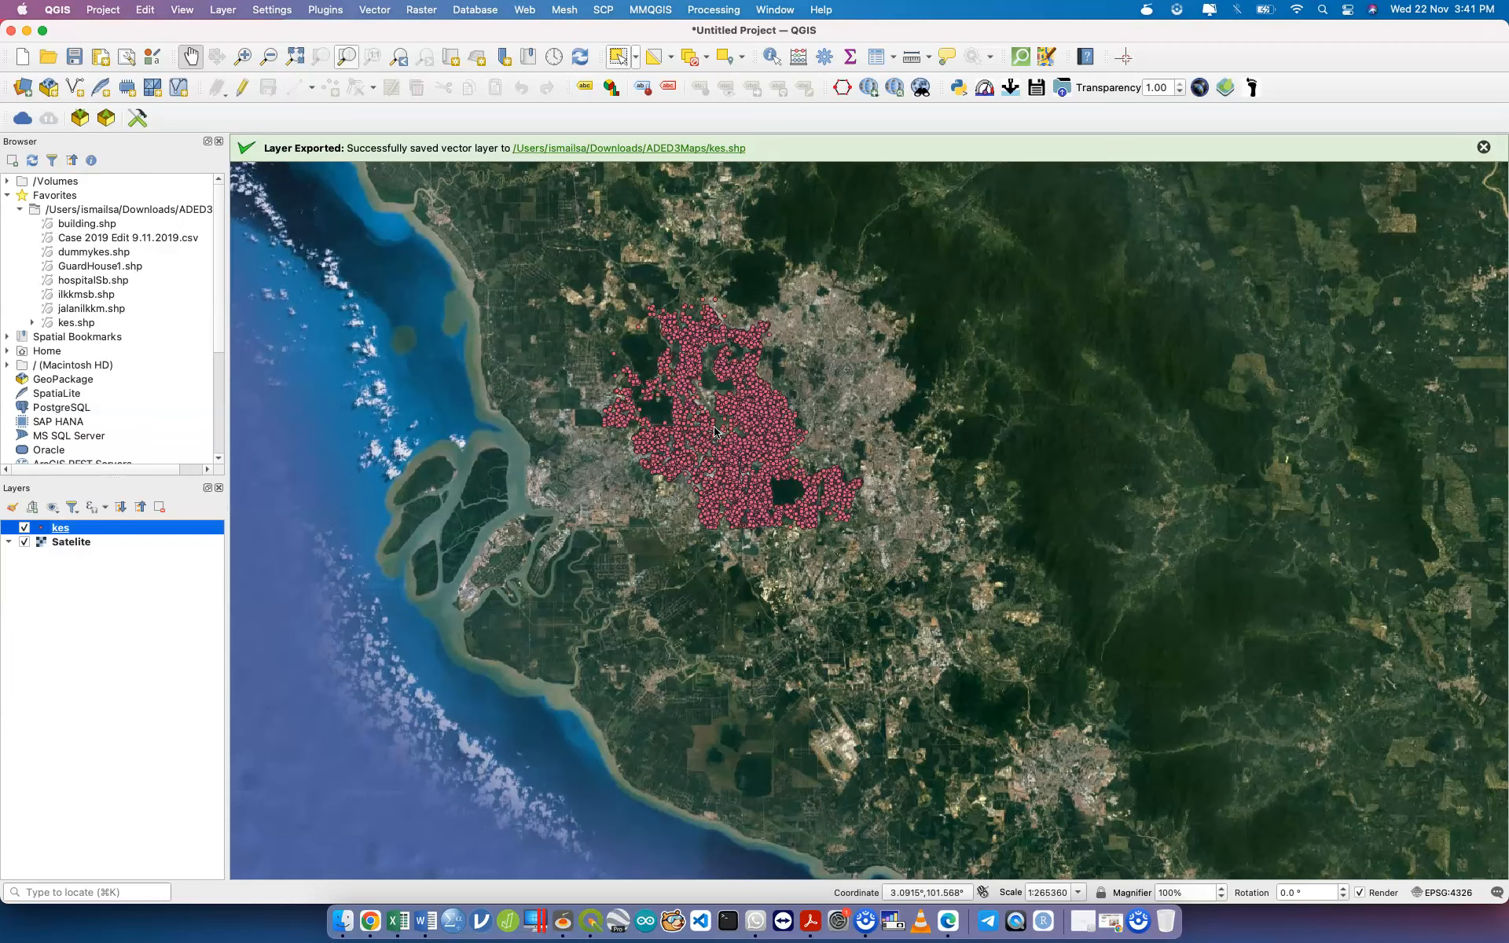
left_click(741, 427)
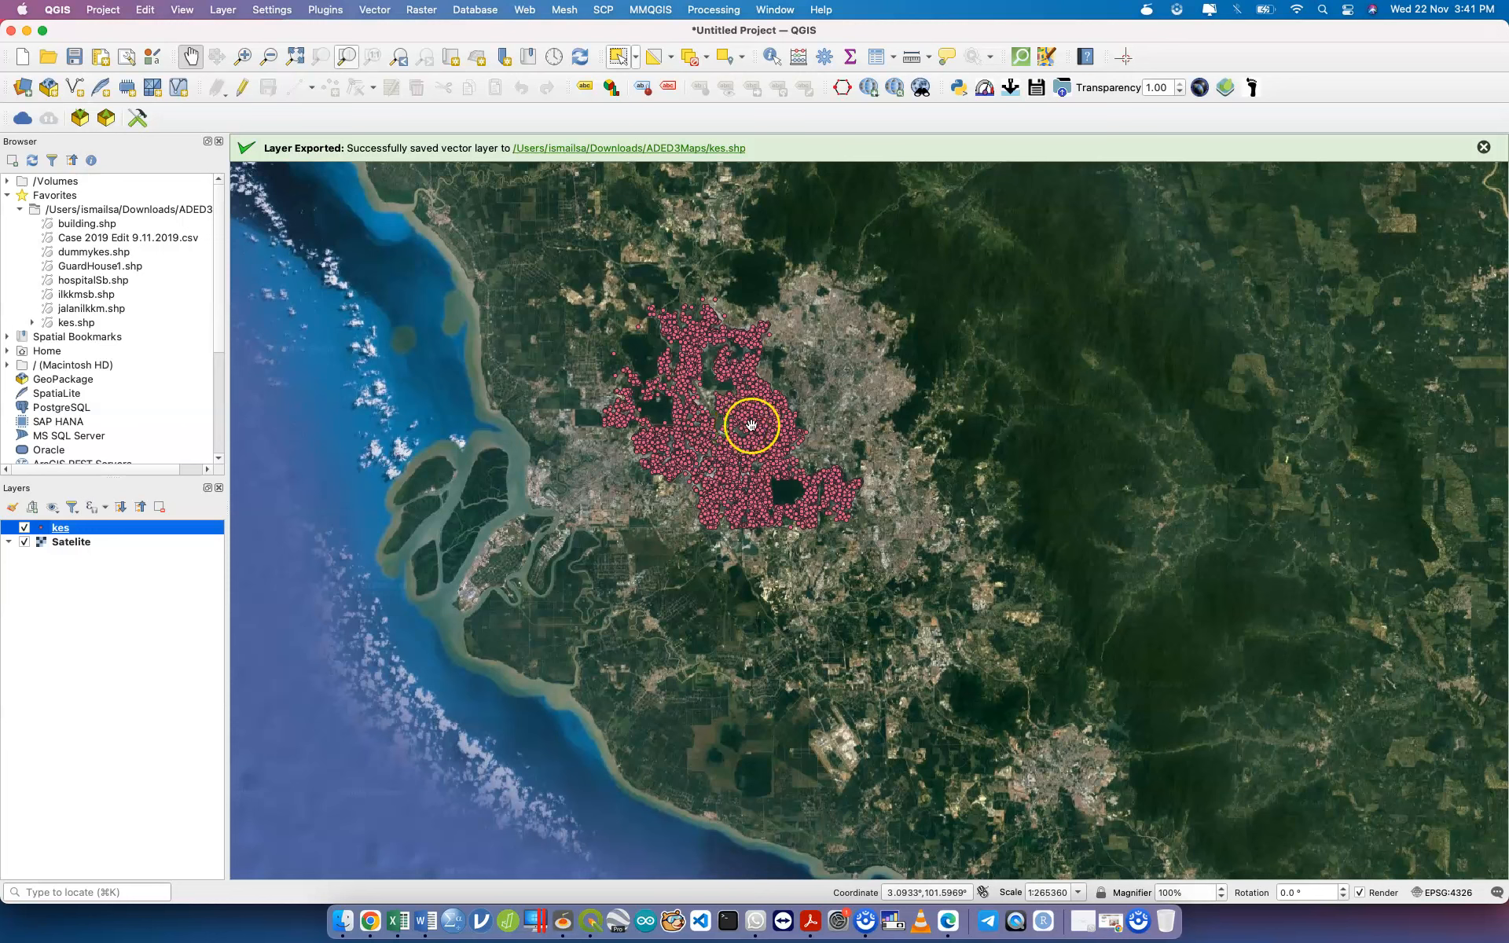
scroll(916, 540, "down", 2)
scroll(916, 540, "down", 2)
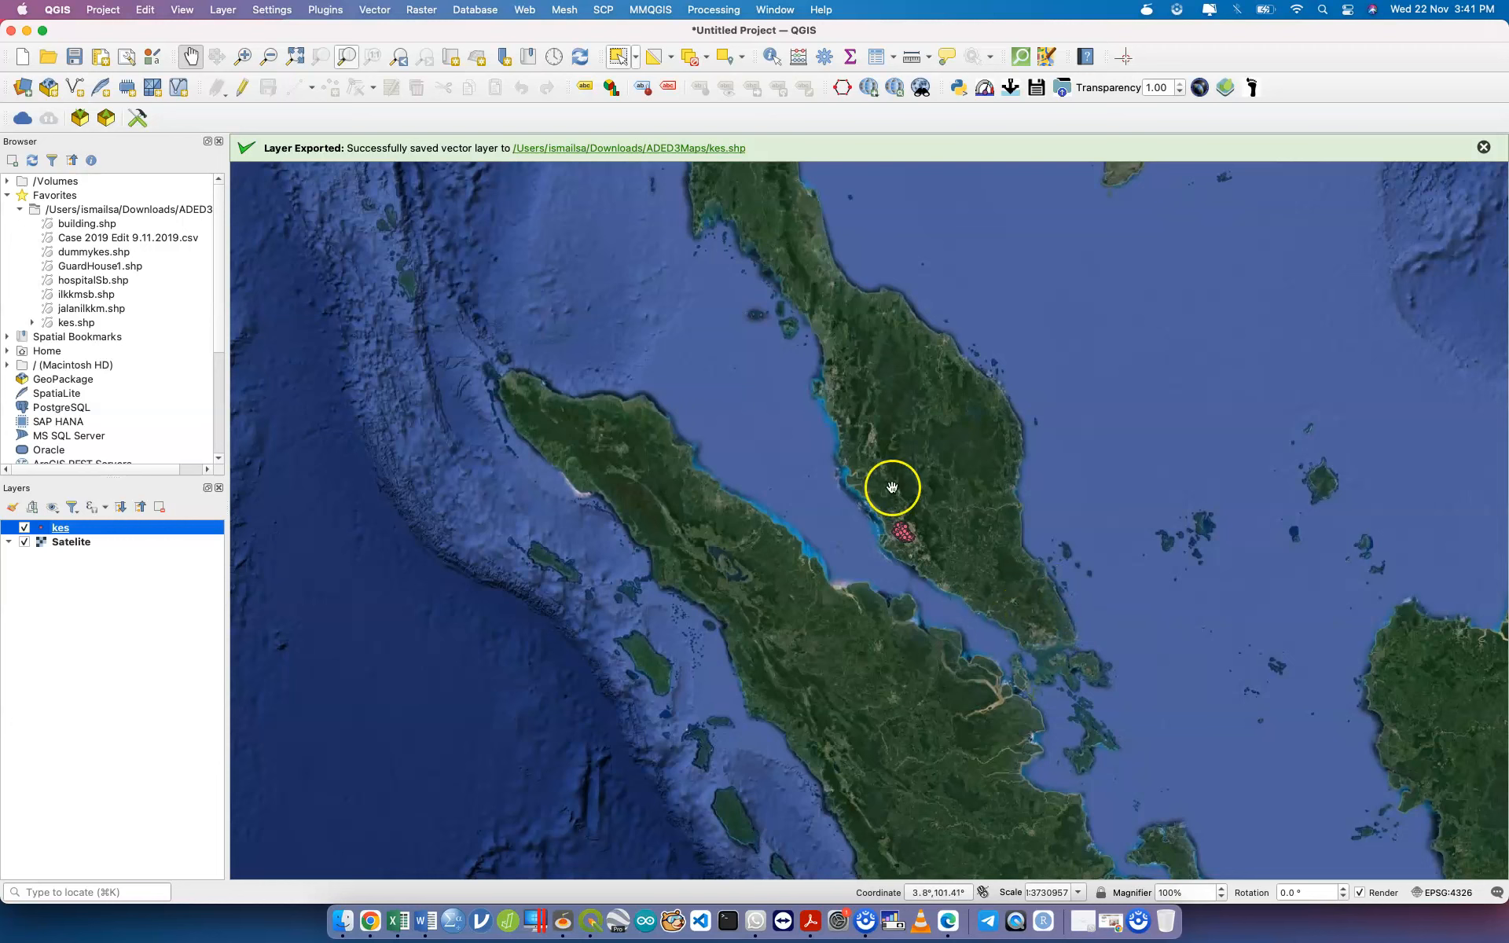
scroll(905, 554, "down", 2)
scroll(907, 558, "up", 2)
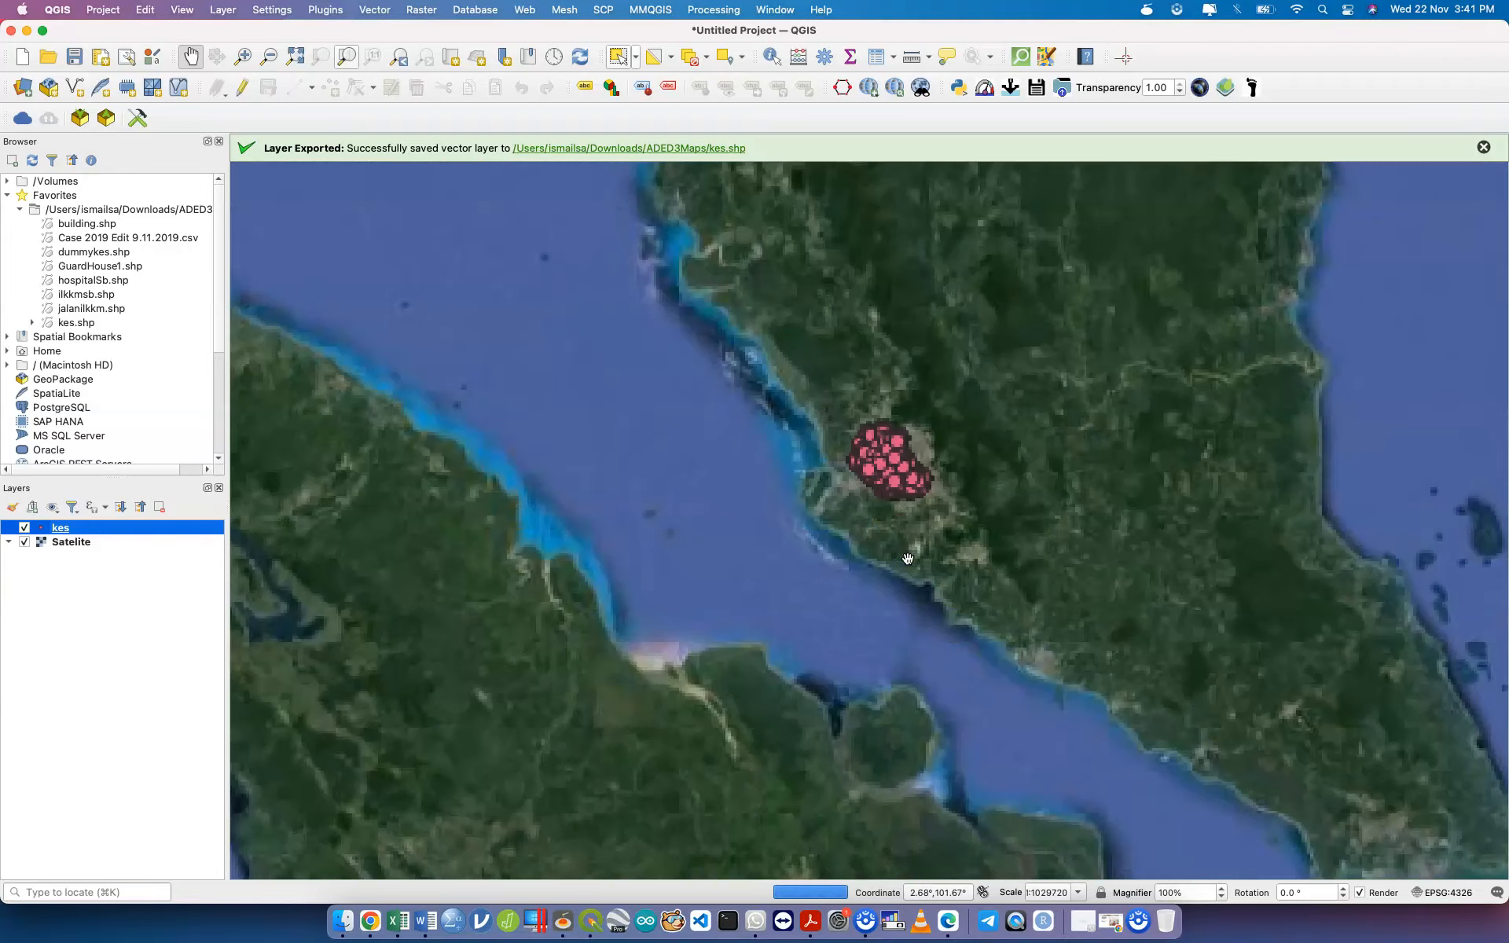
scroll(894, 446, "up", 1)
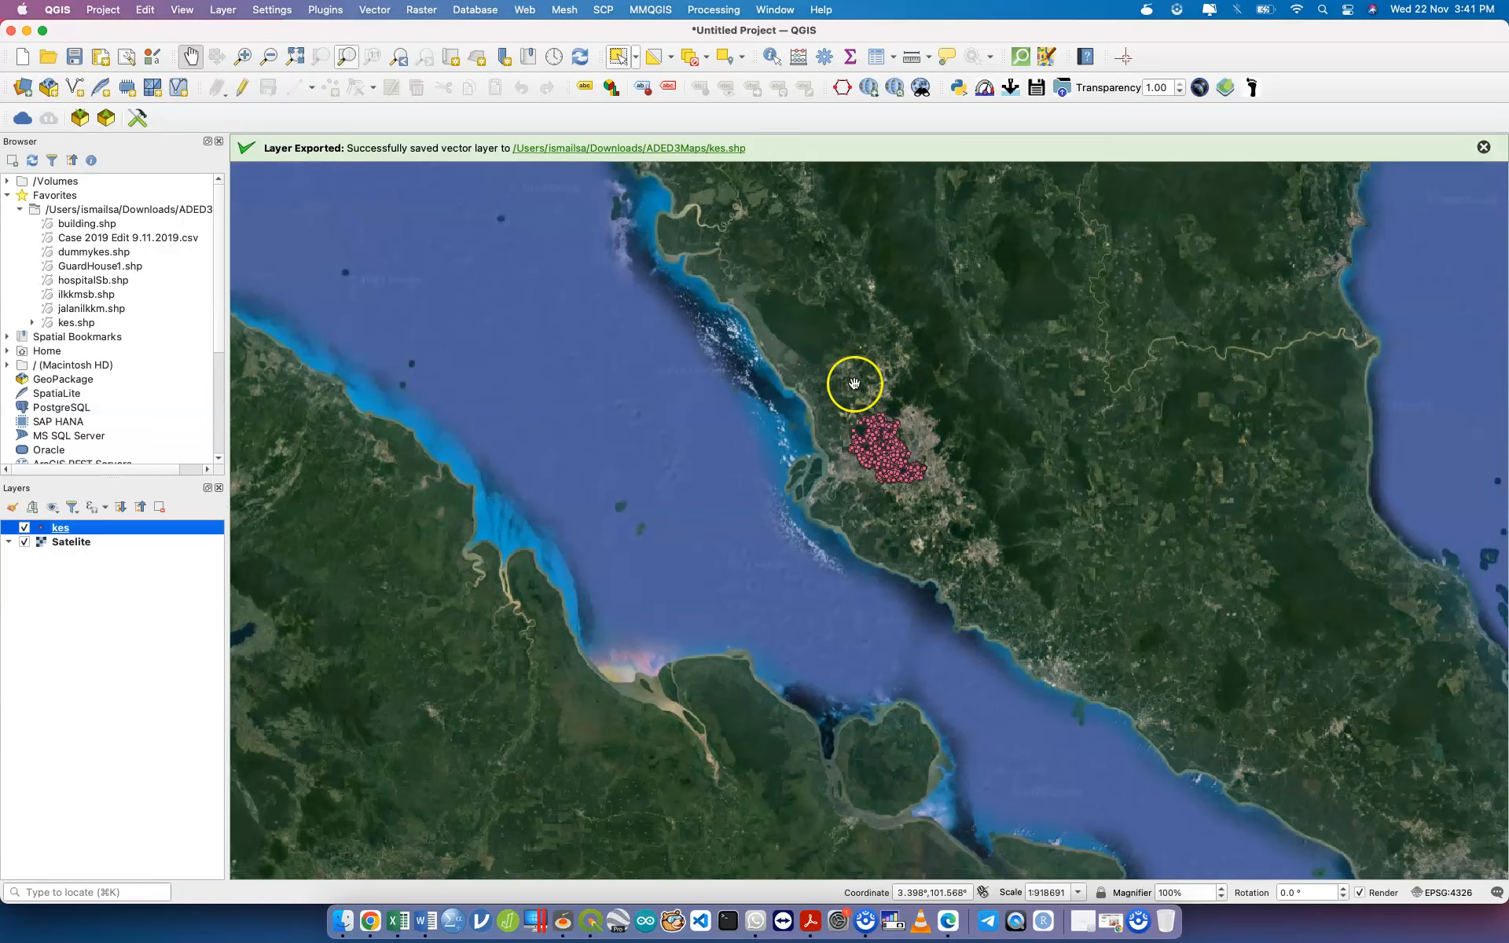
scroll(860, 394, "down", 1)
scroll(864, 395, "up", 1)
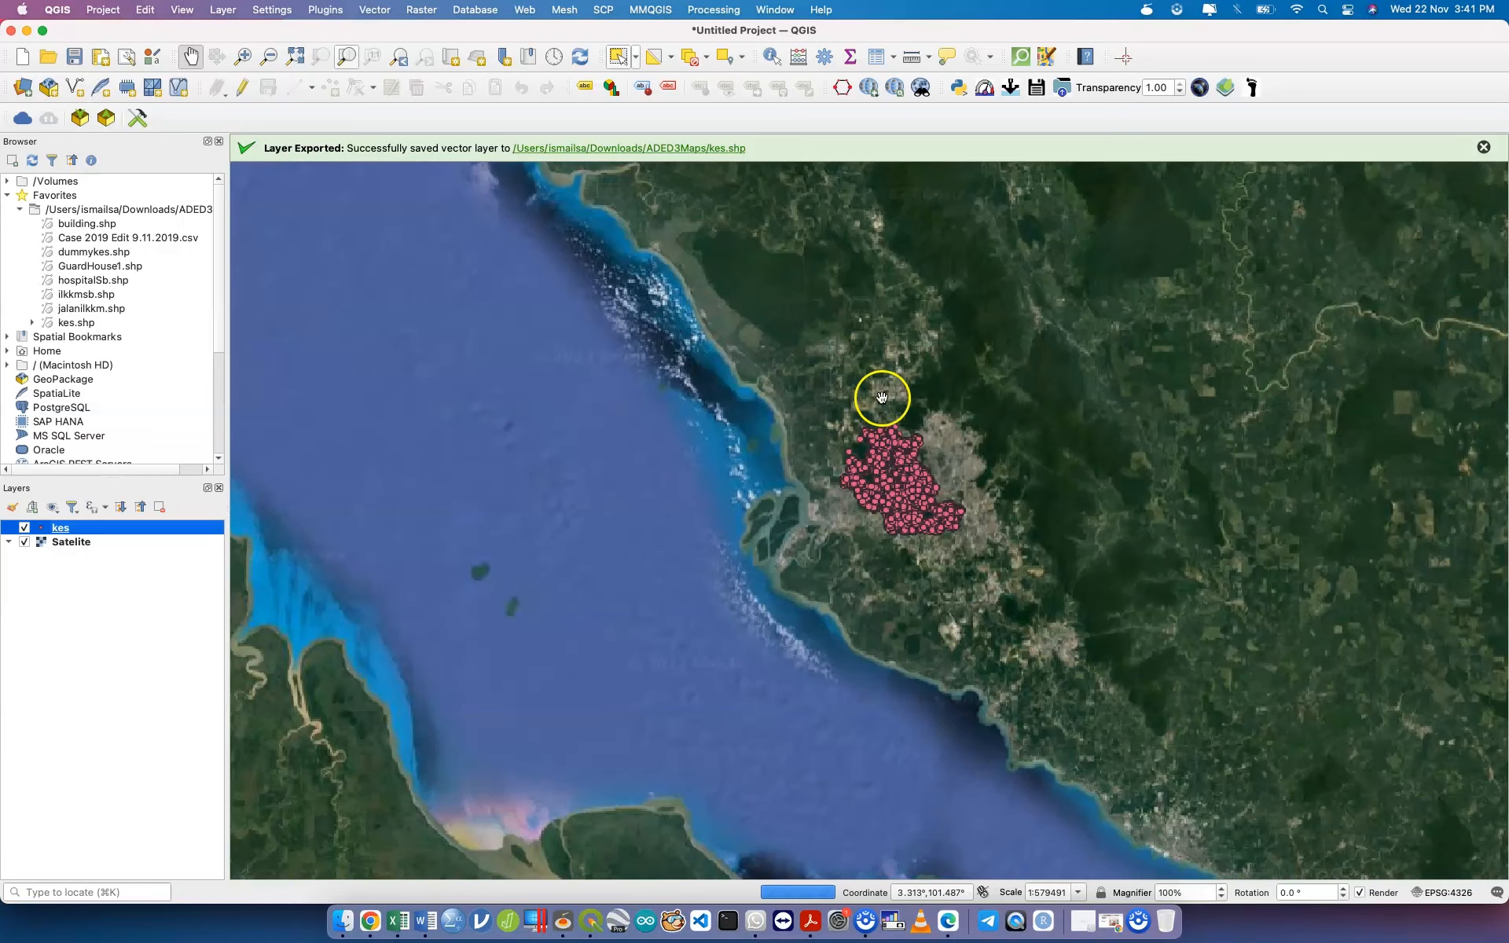
left_click_drag(702, 485, 690, 492)
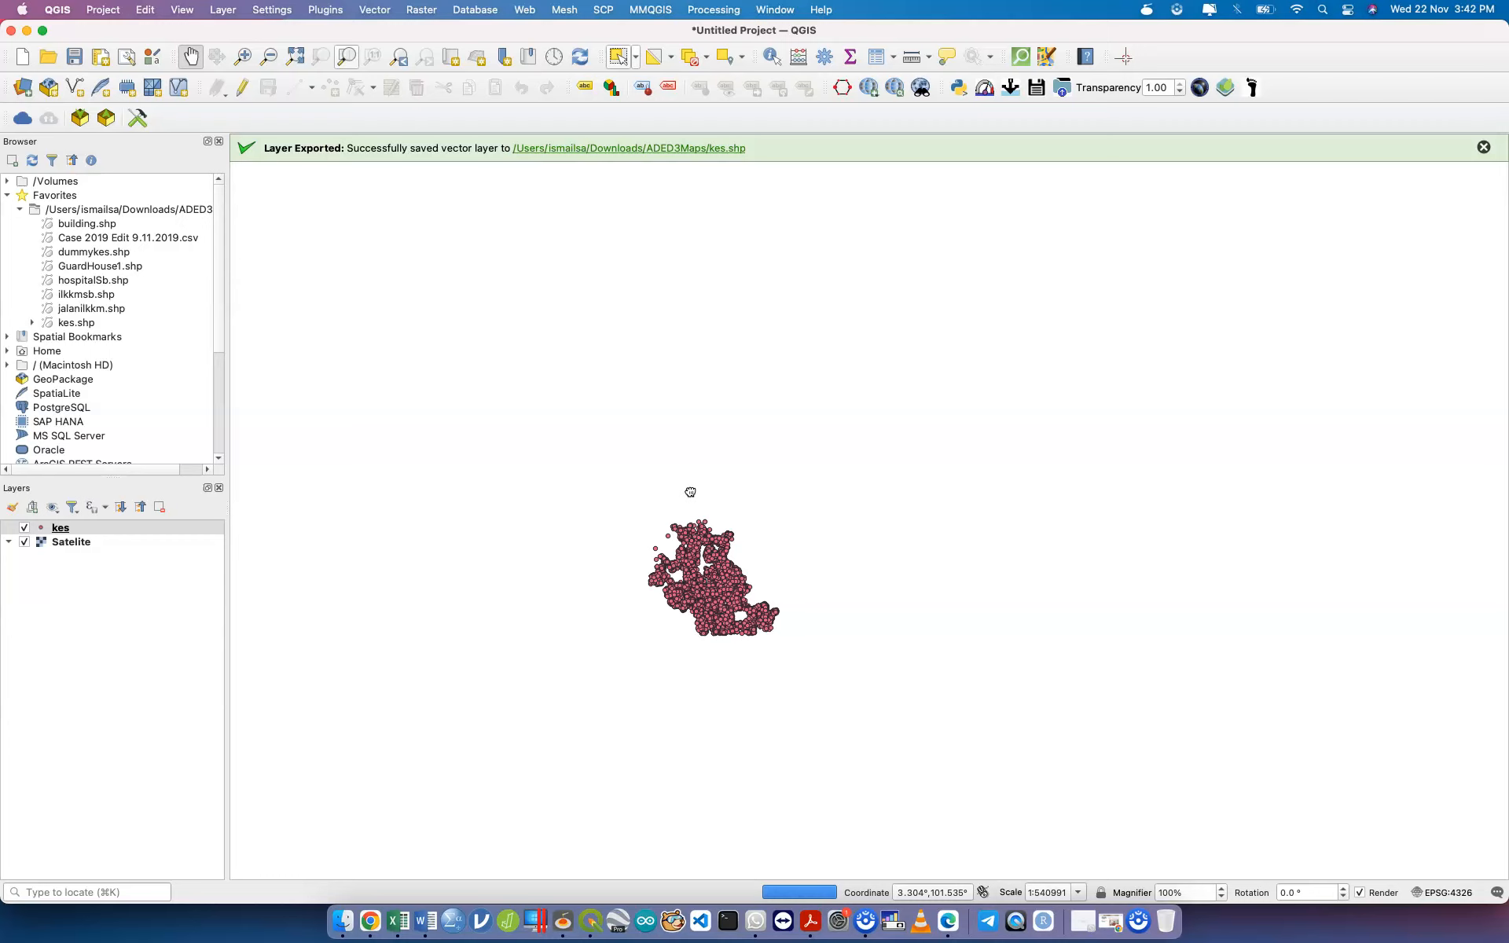
Step: Return to the Selangor-Maps page in Chrome and reveal the downloaded Selangor-Maps-master (1).zip in the Finder Downloads folder
key("ctrl+Up")
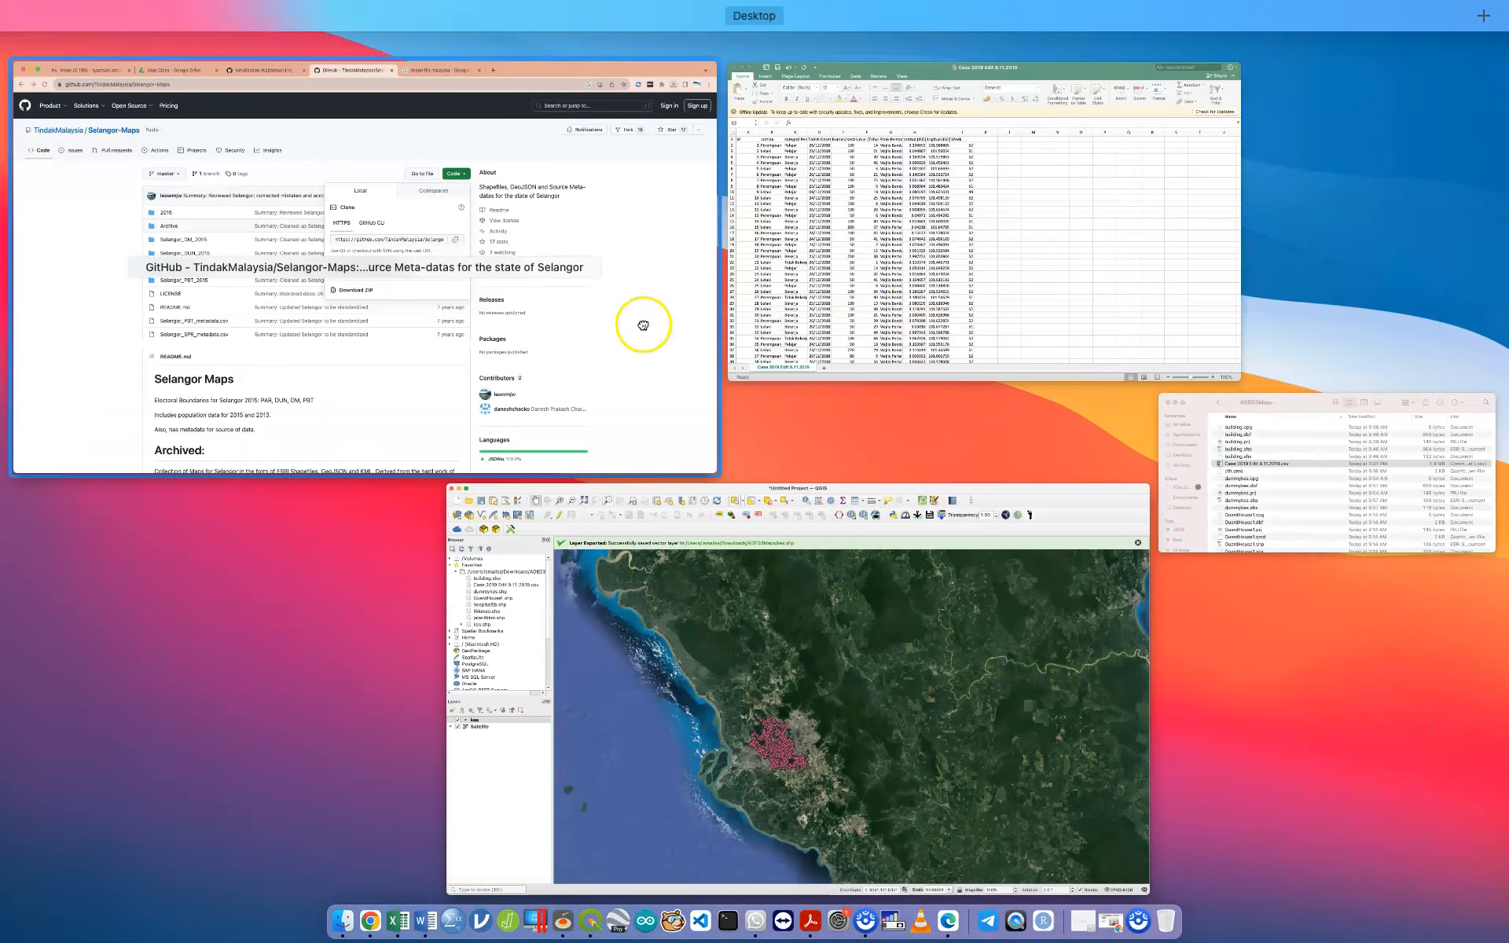
left_click(643, 324)
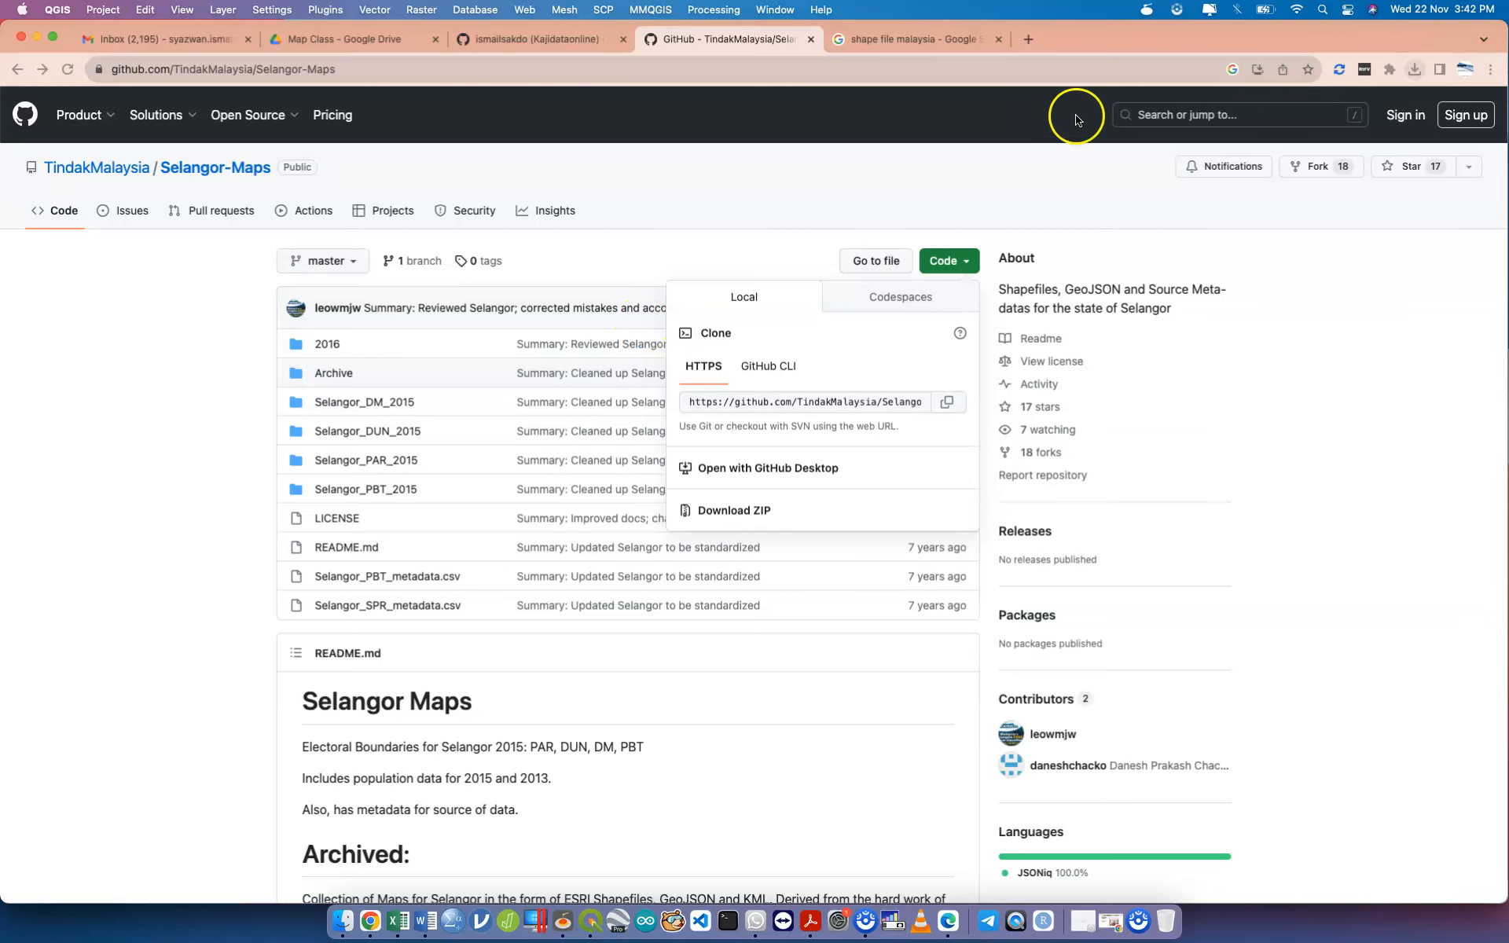
left_click(1413, 74)
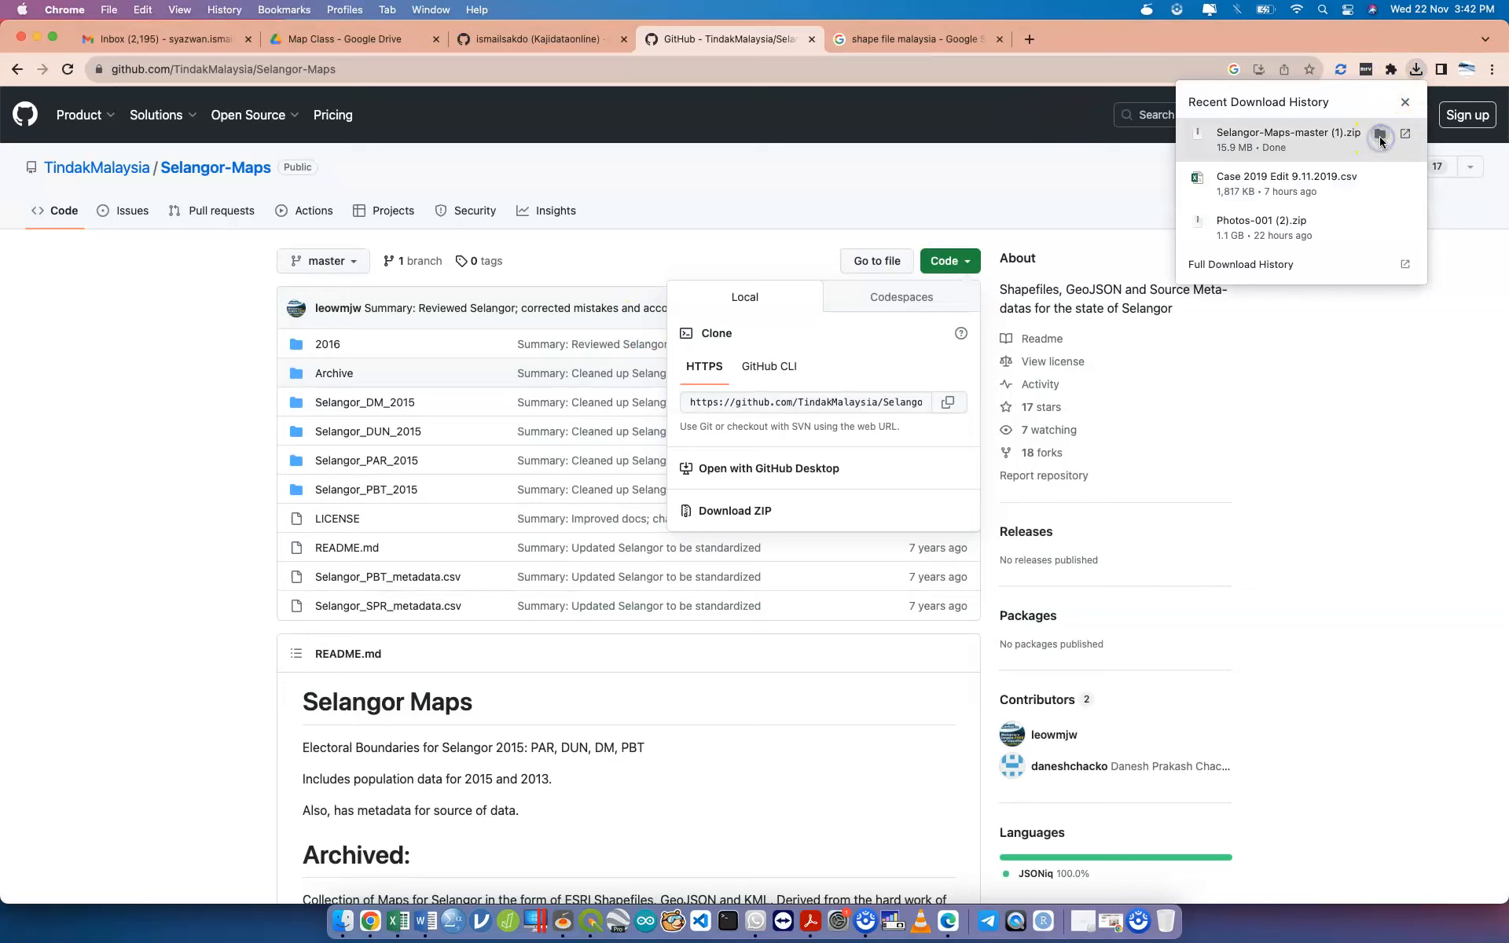
left_click(1382, 130)
key("ctrl+Up")
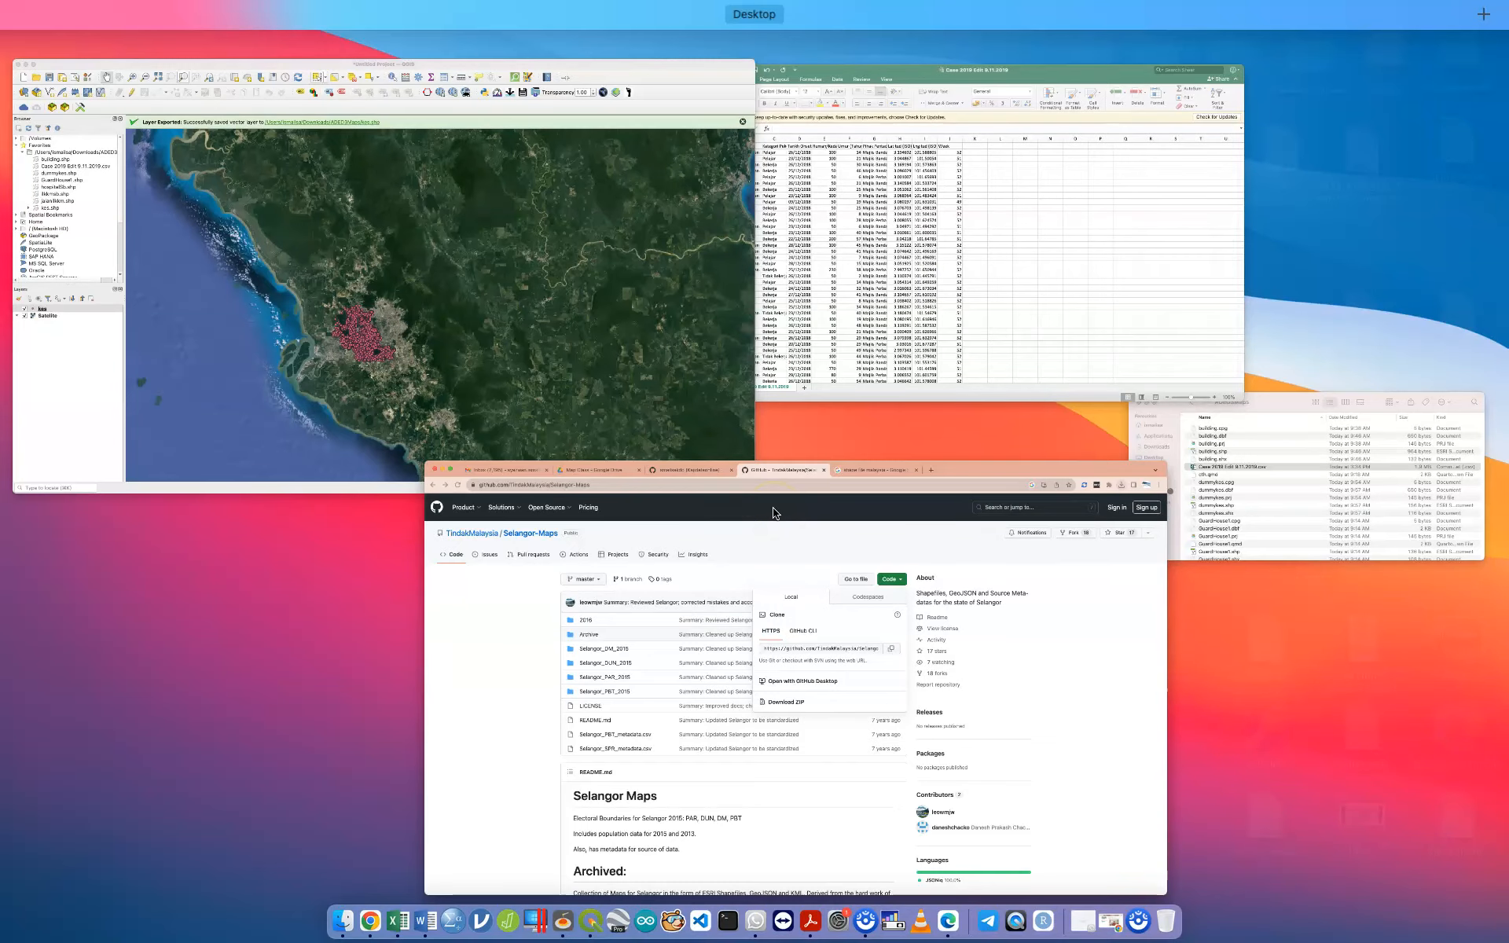
left_click(1205, 435)
key("ctrl+Up")
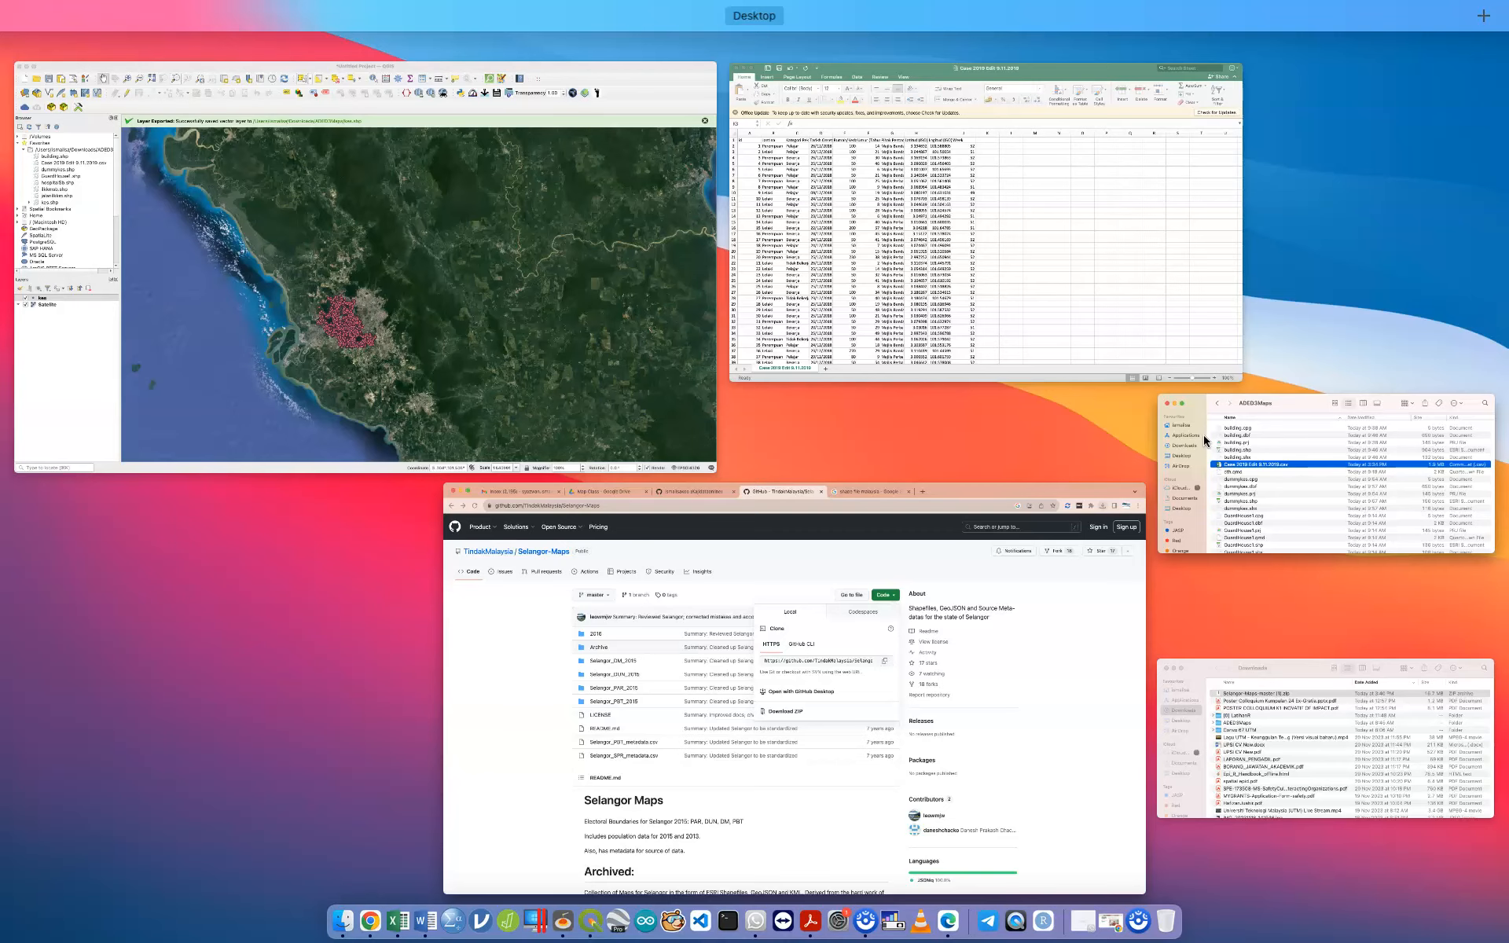
left_click(1323, 737)
Step: Extract Selangor-Maps-master (1).zip and open the extracted Selangor-Maps-master 2 folder
left_click(781, 468)
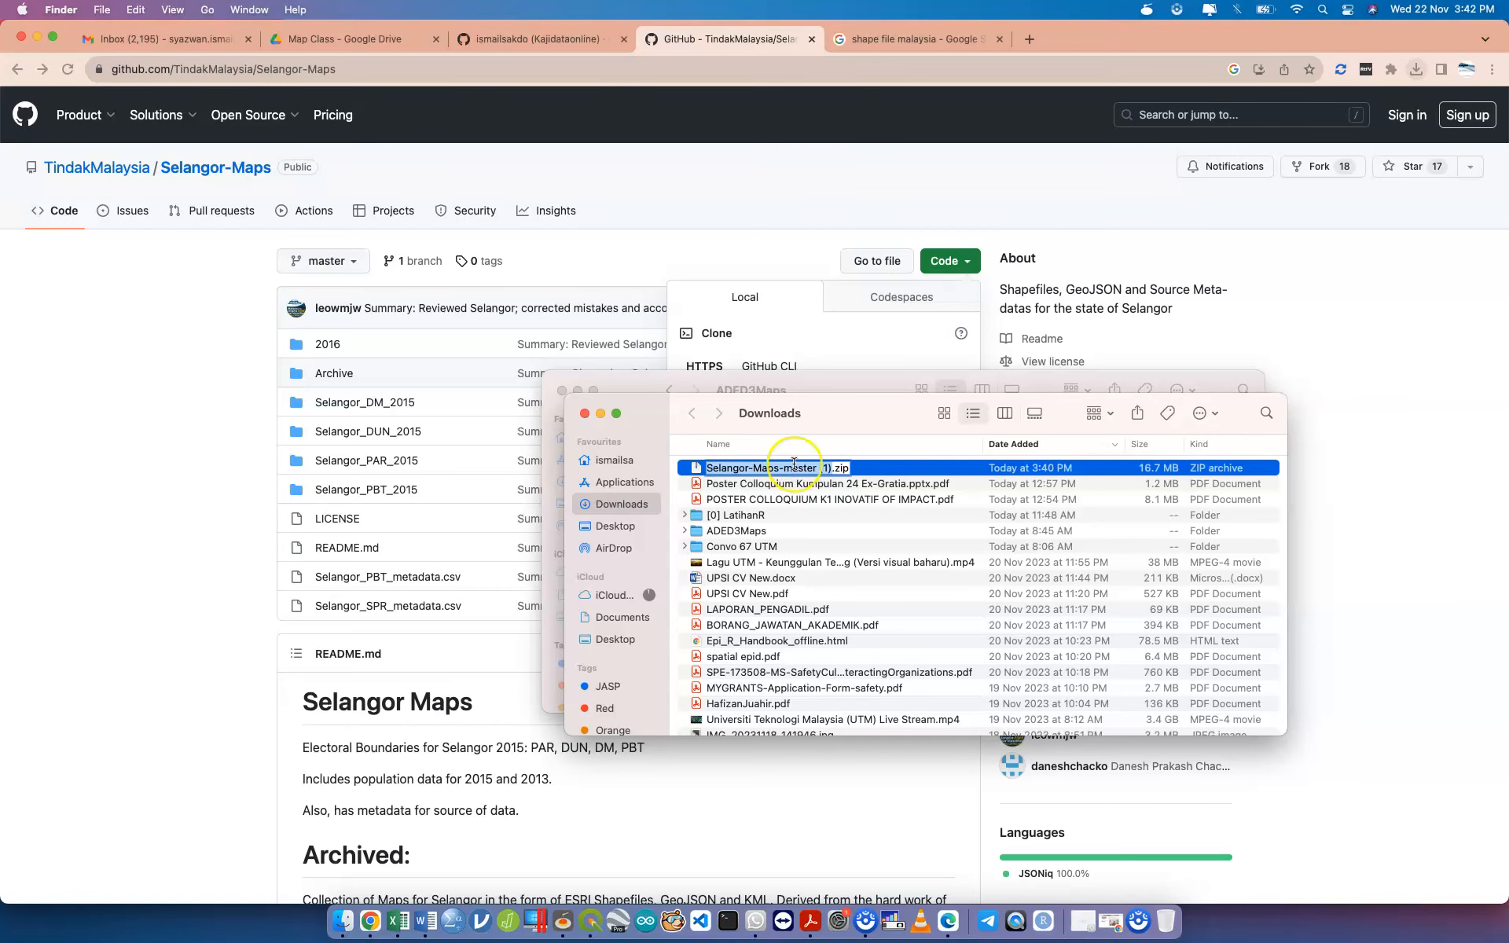
left_click(858, 469)
double_click(858, 469)
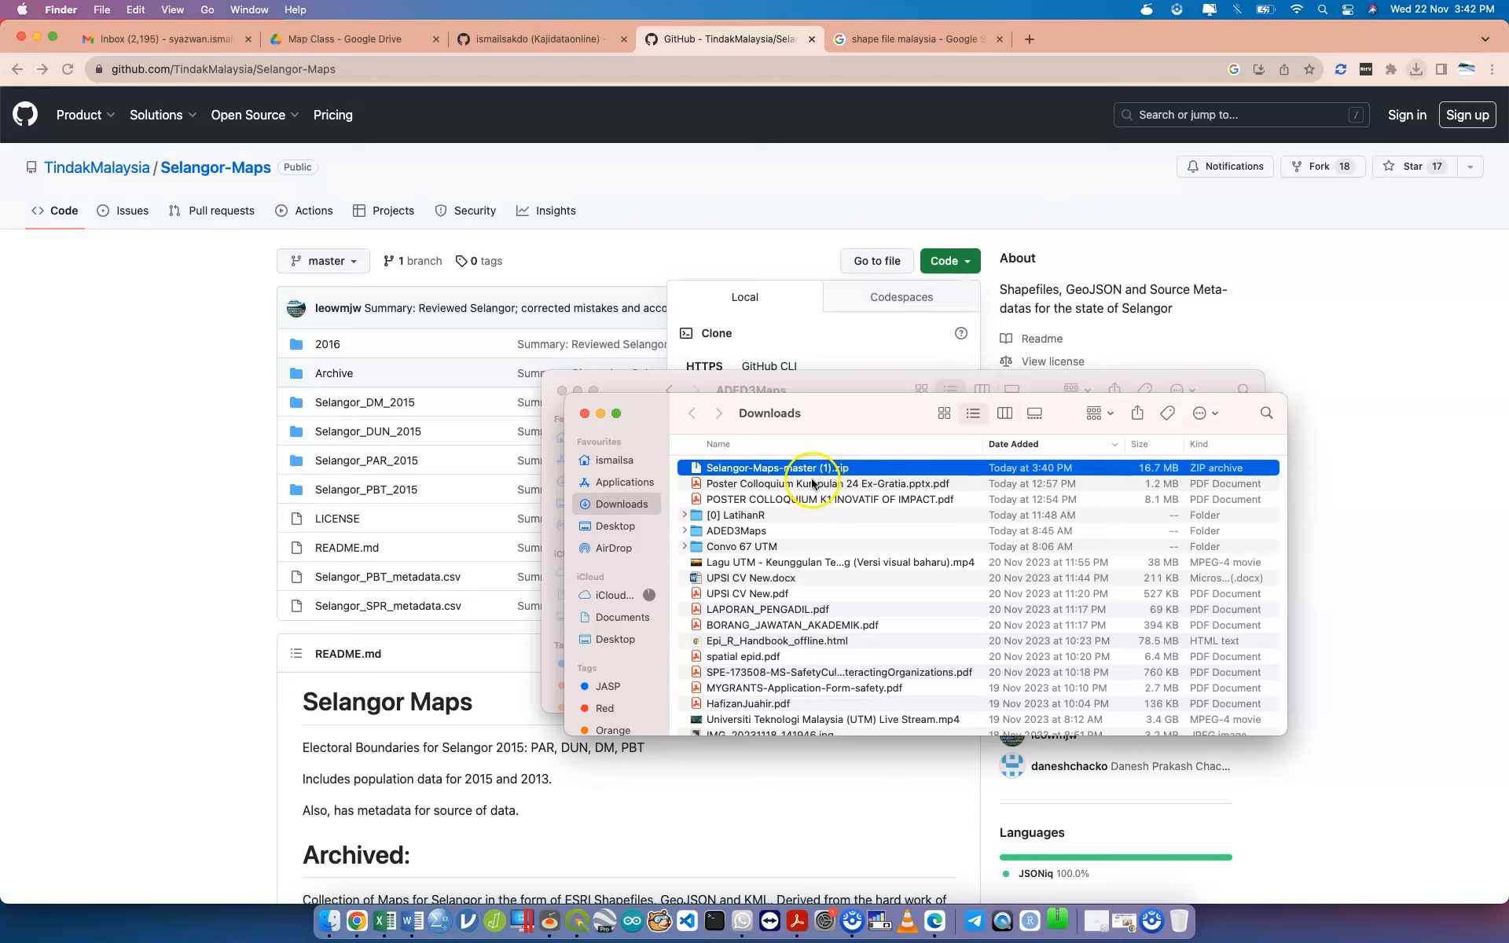
left_click_drag(874, 408, 822, 531)
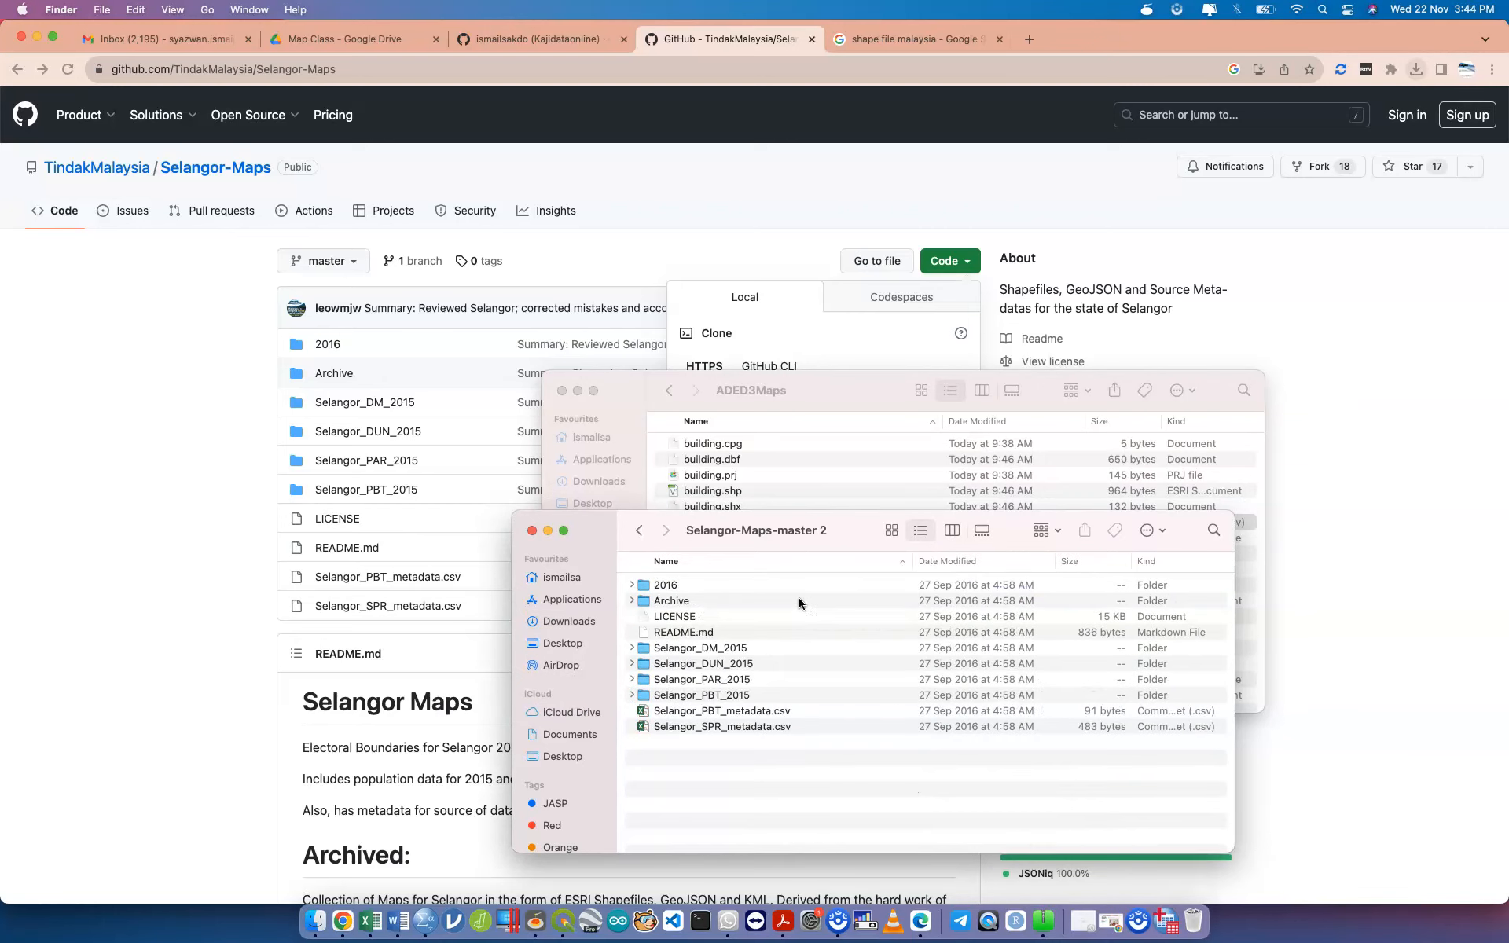
Step: Download Selangor_PBT_2015.geojson from the Selangor_PBT_2015 folder of the GitHub repository and reveal it in the Downloads folder
left_click(400, 448)
left_click(371, 494)
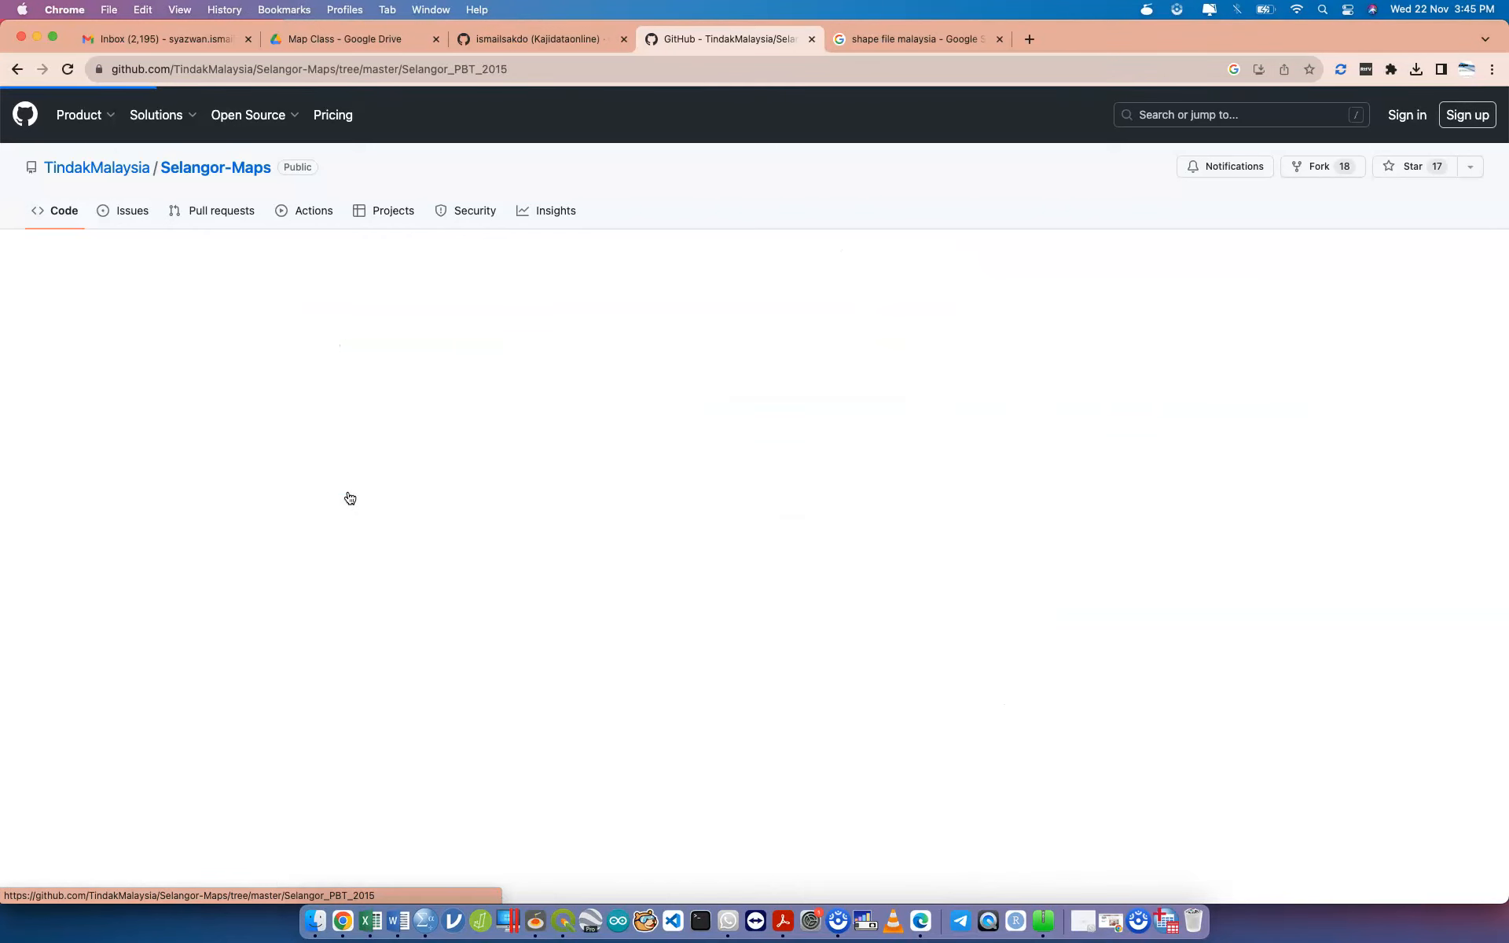
left_click(372, 409)
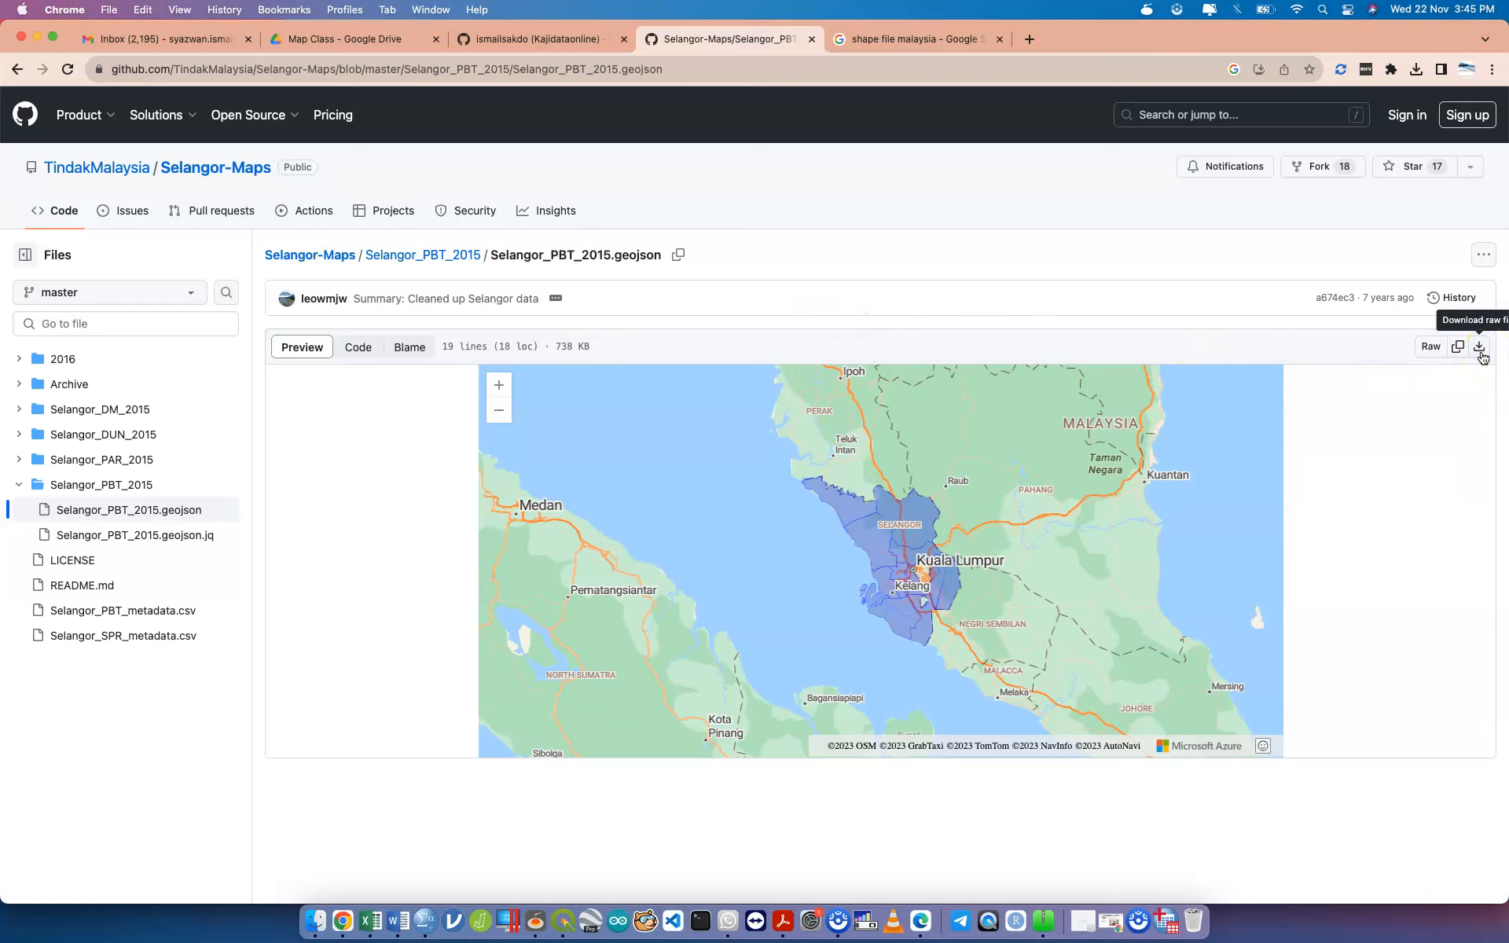
left_click(1417, 72)
left_click(1381, 137)
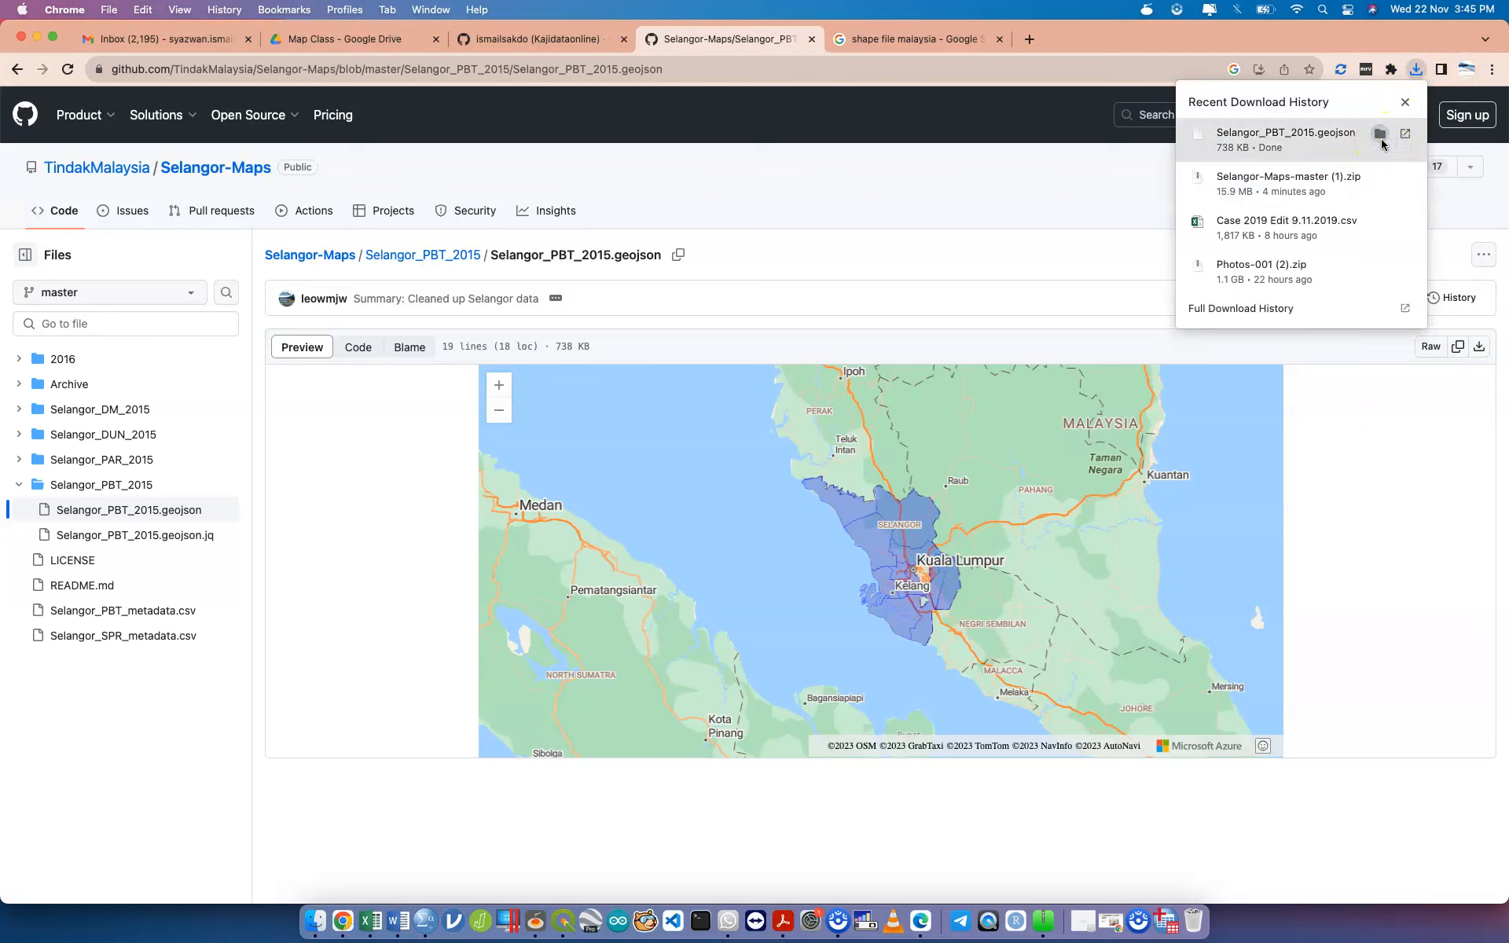
left_click(1382, 137)
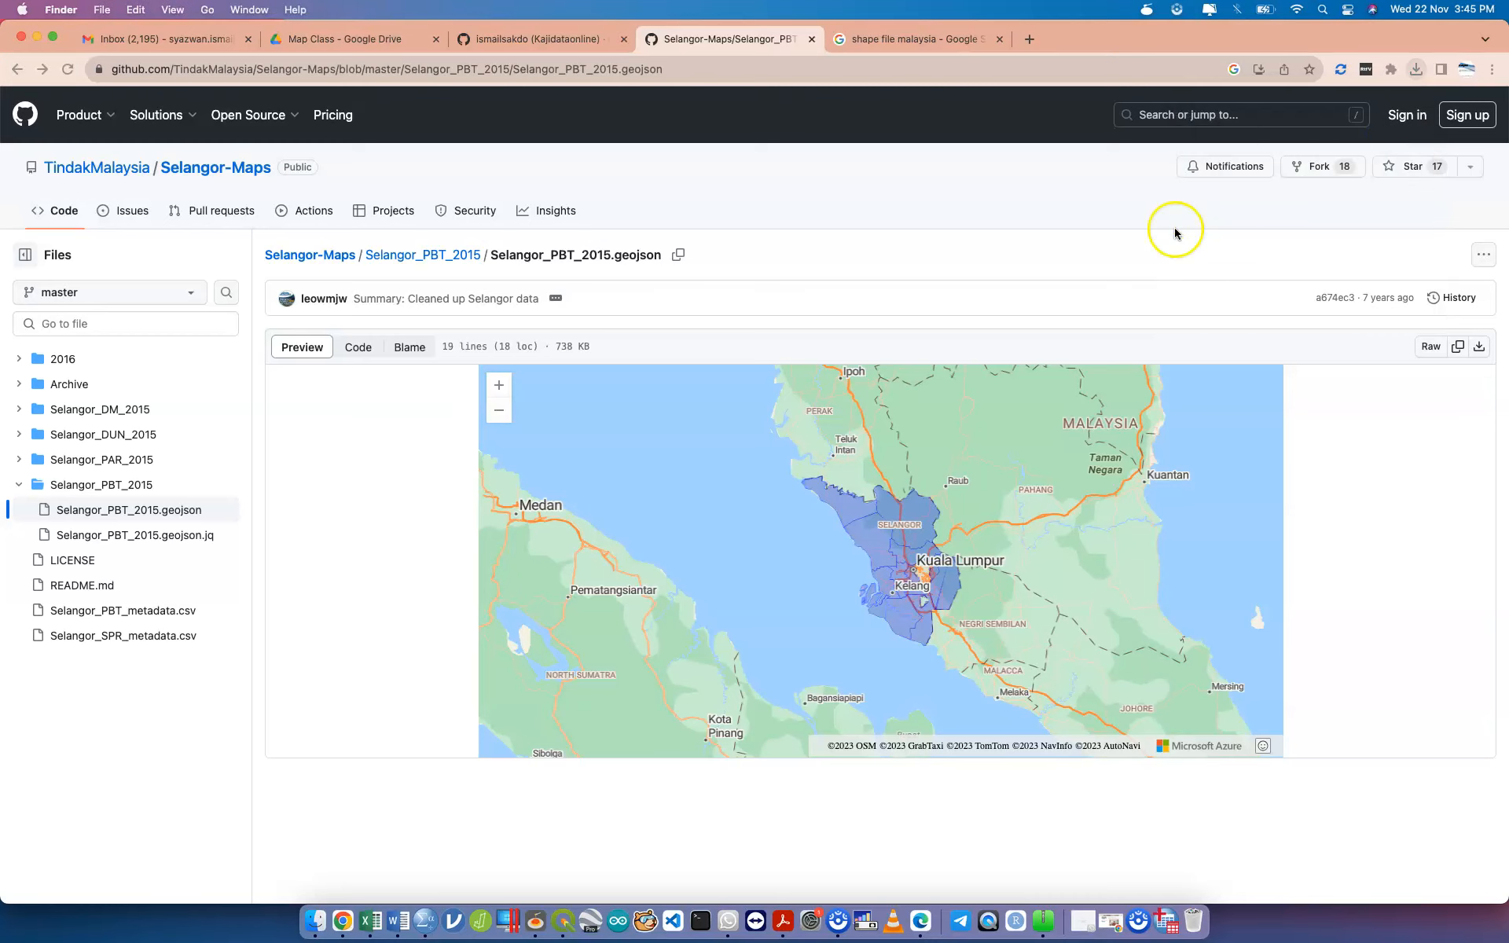
Step: Compare the separately downloaded Selangor_PBT_2015.geojson with the copy inside the Selangor_PBT_2015 folder of Selangor-Maps-master 2
key("ctrl+Up")
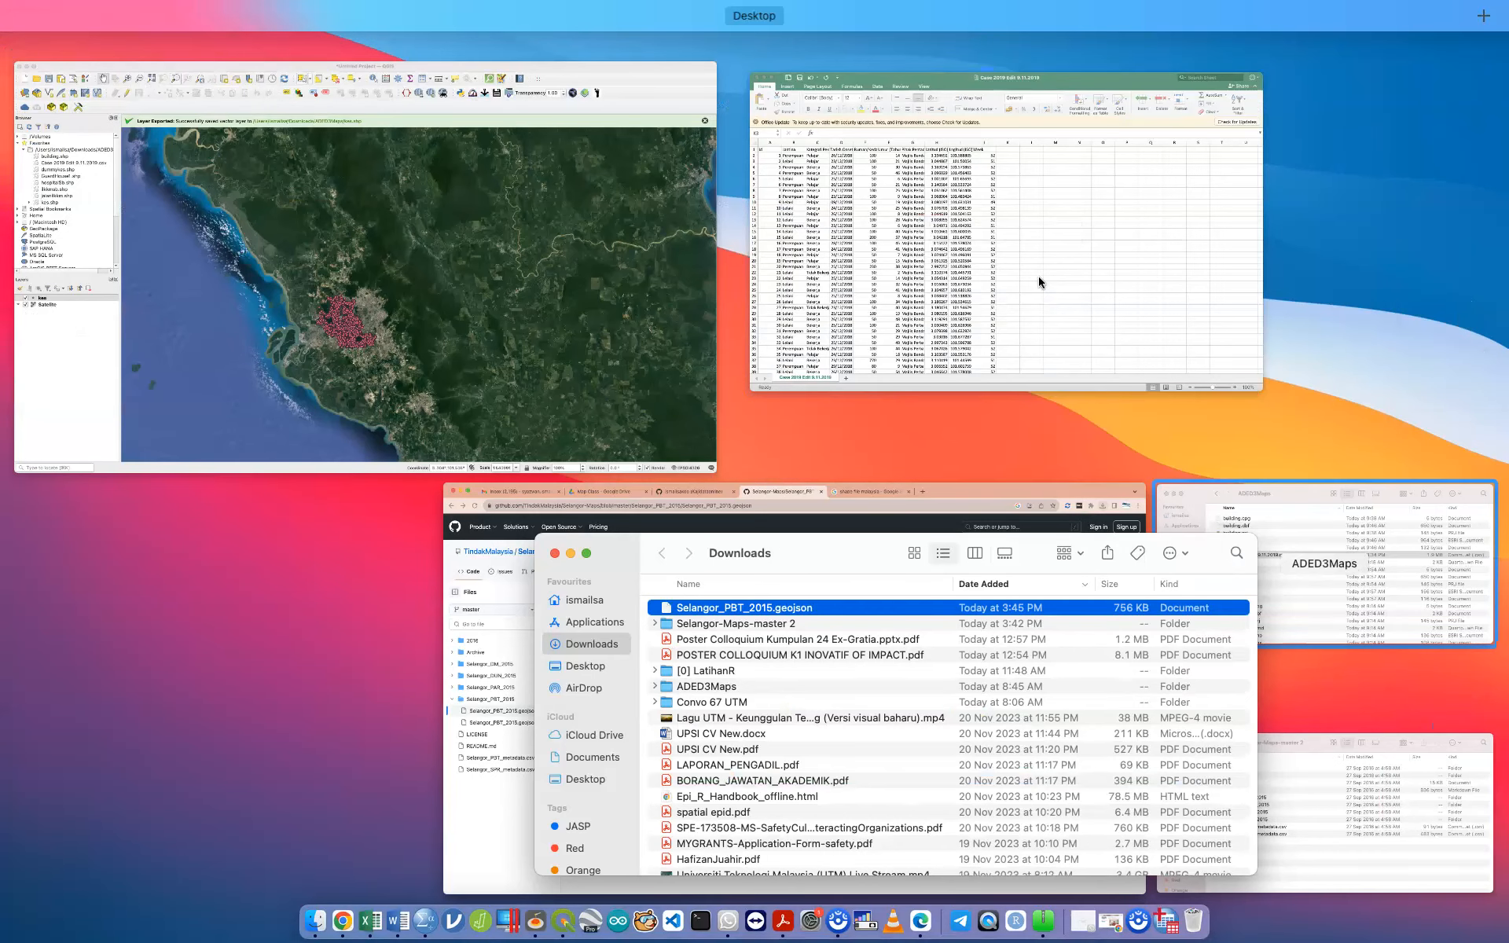
left_click(1314, 792)
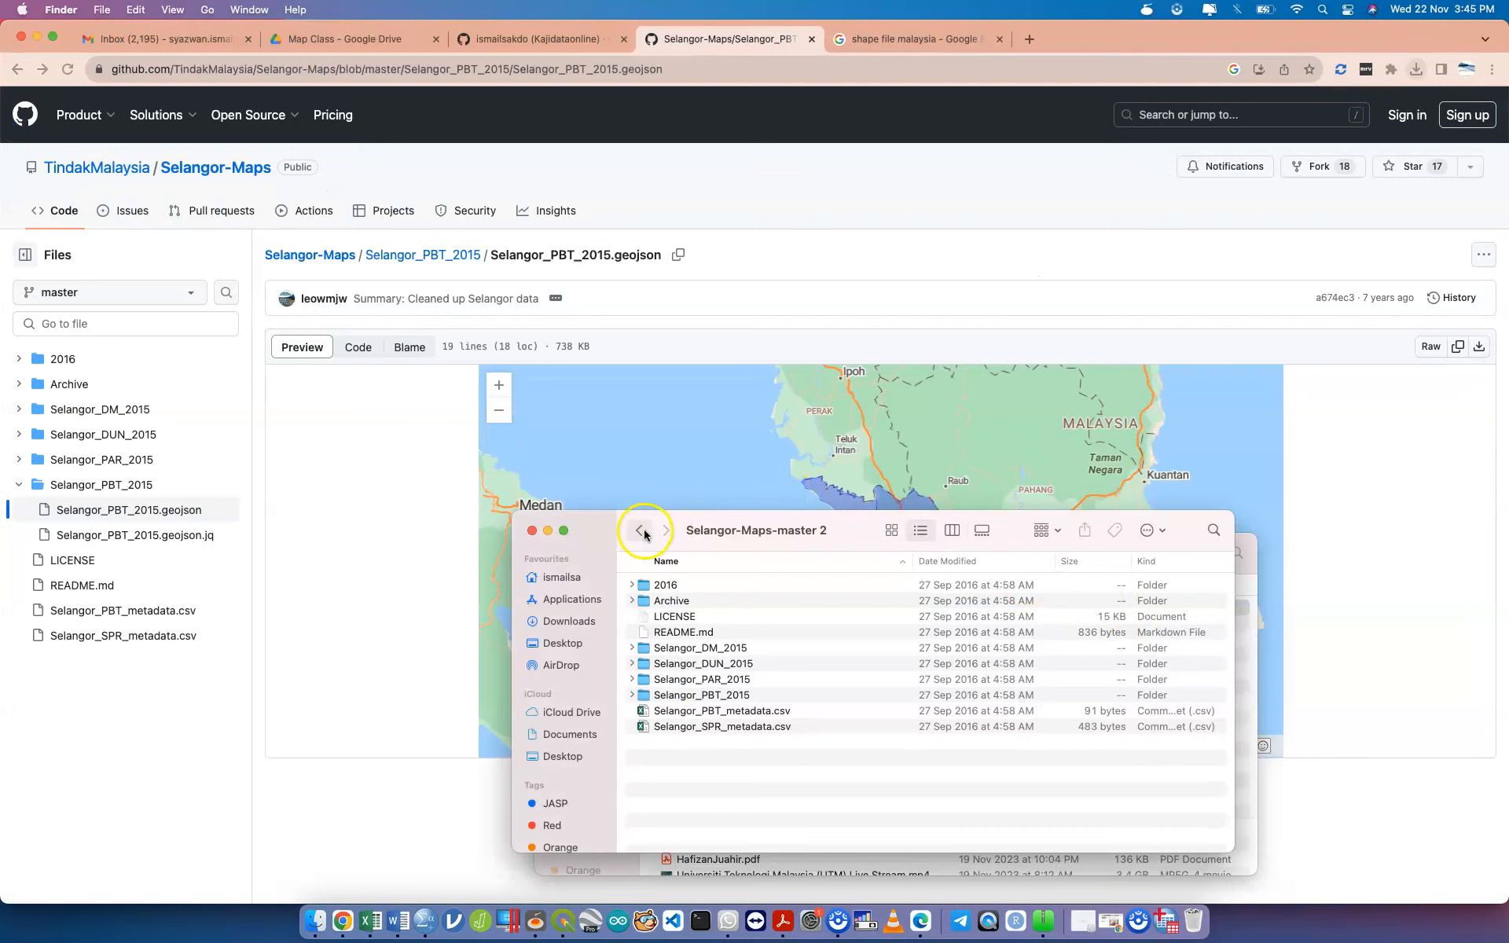
left_click(641, 532)
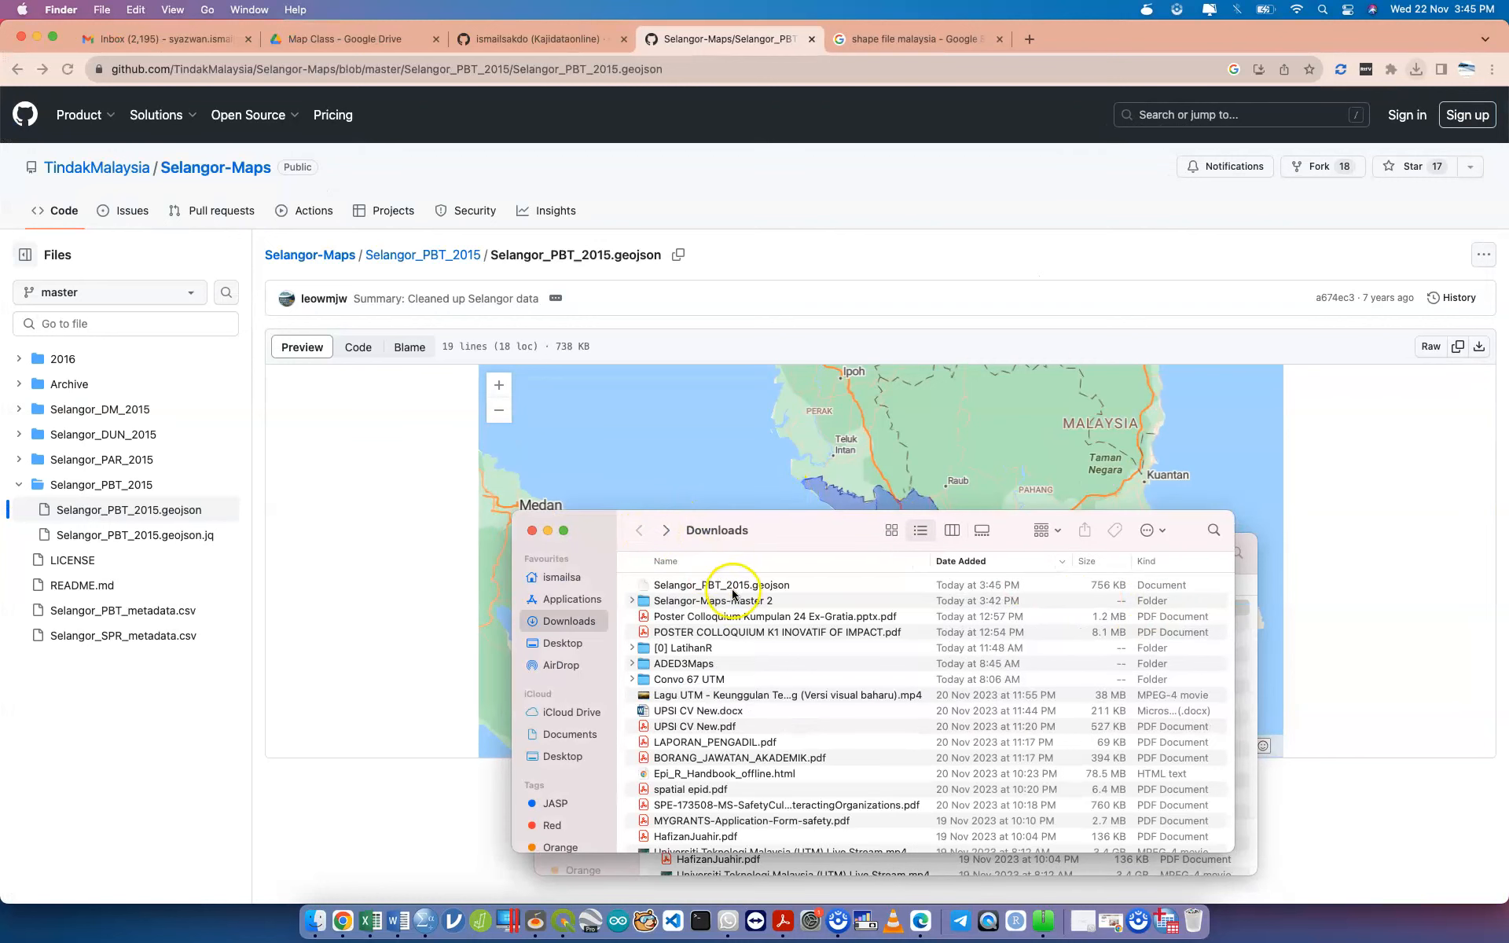
double_click(767, 601)
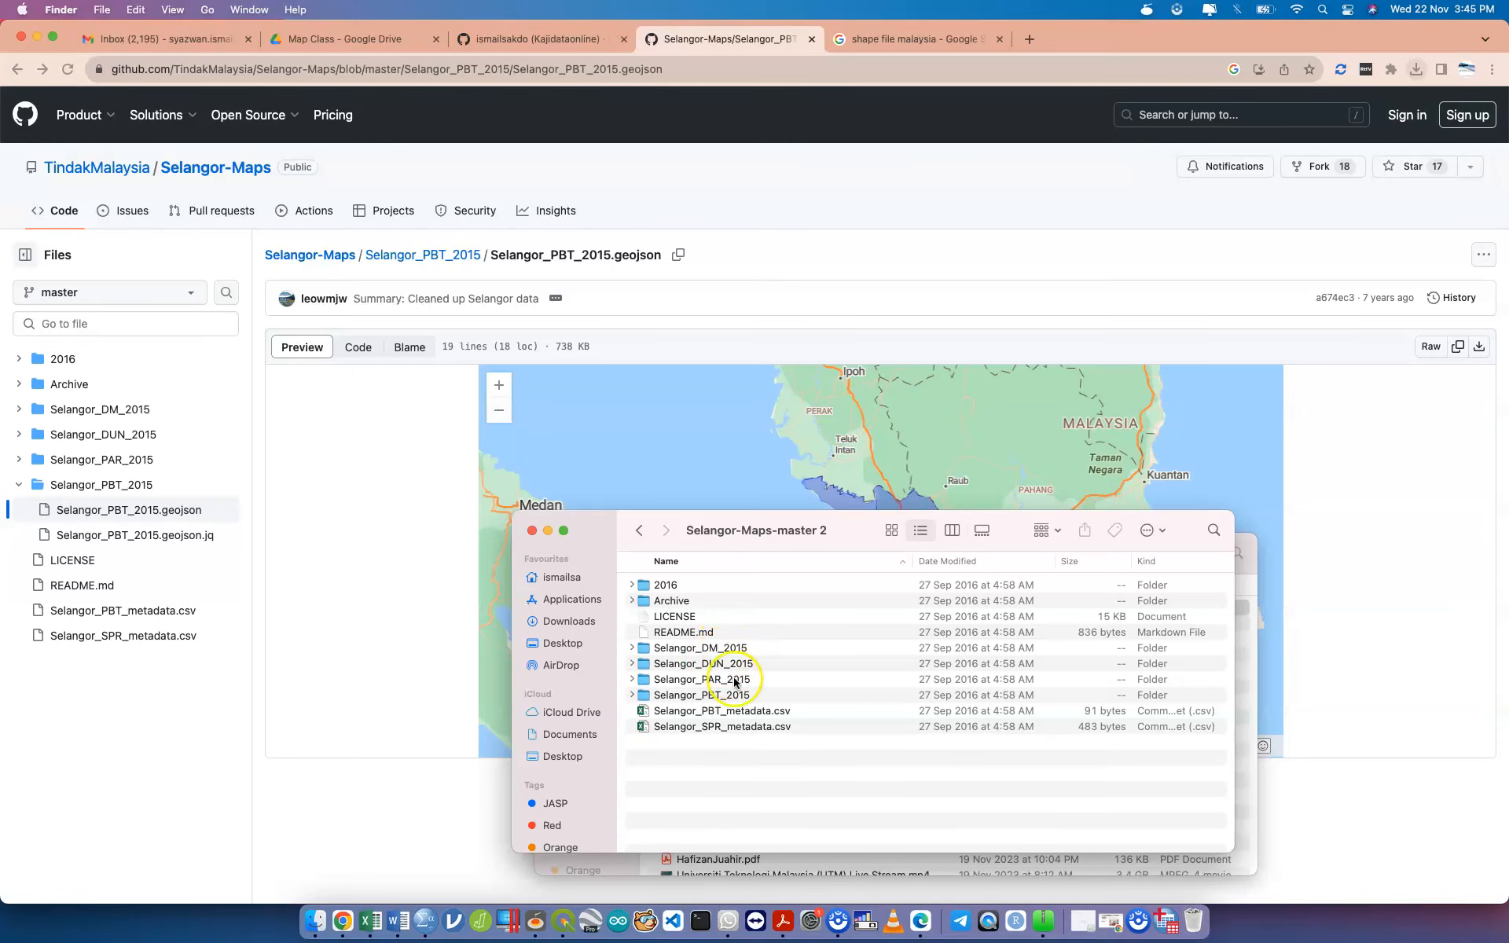
double_click(739, 695)
left_click(757, 588)
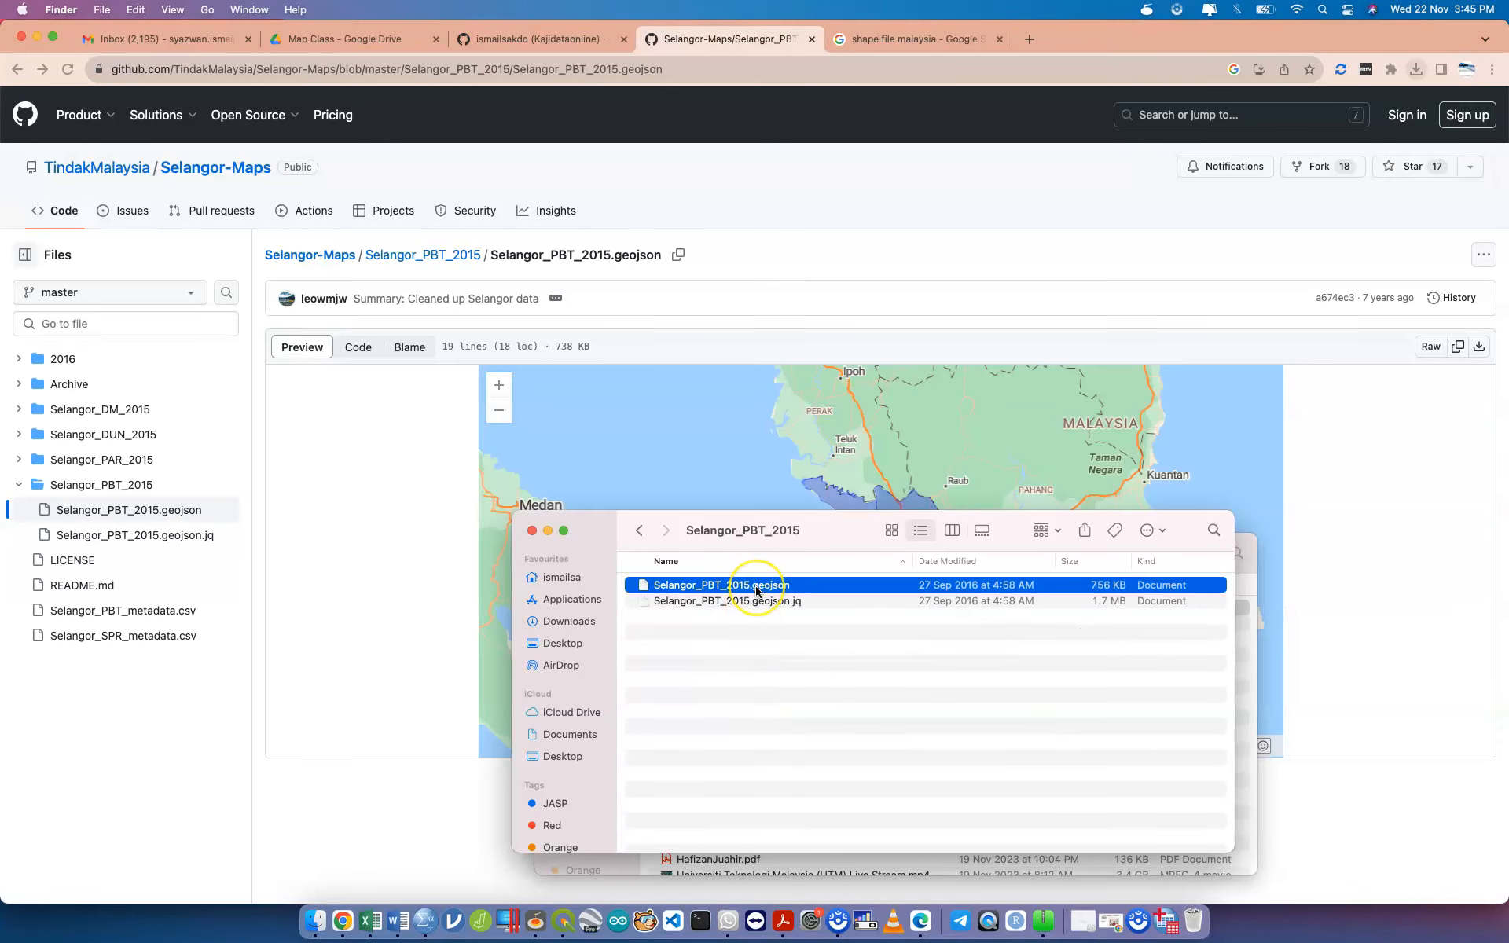
left_click(639, 530)
left_click(639, 531)
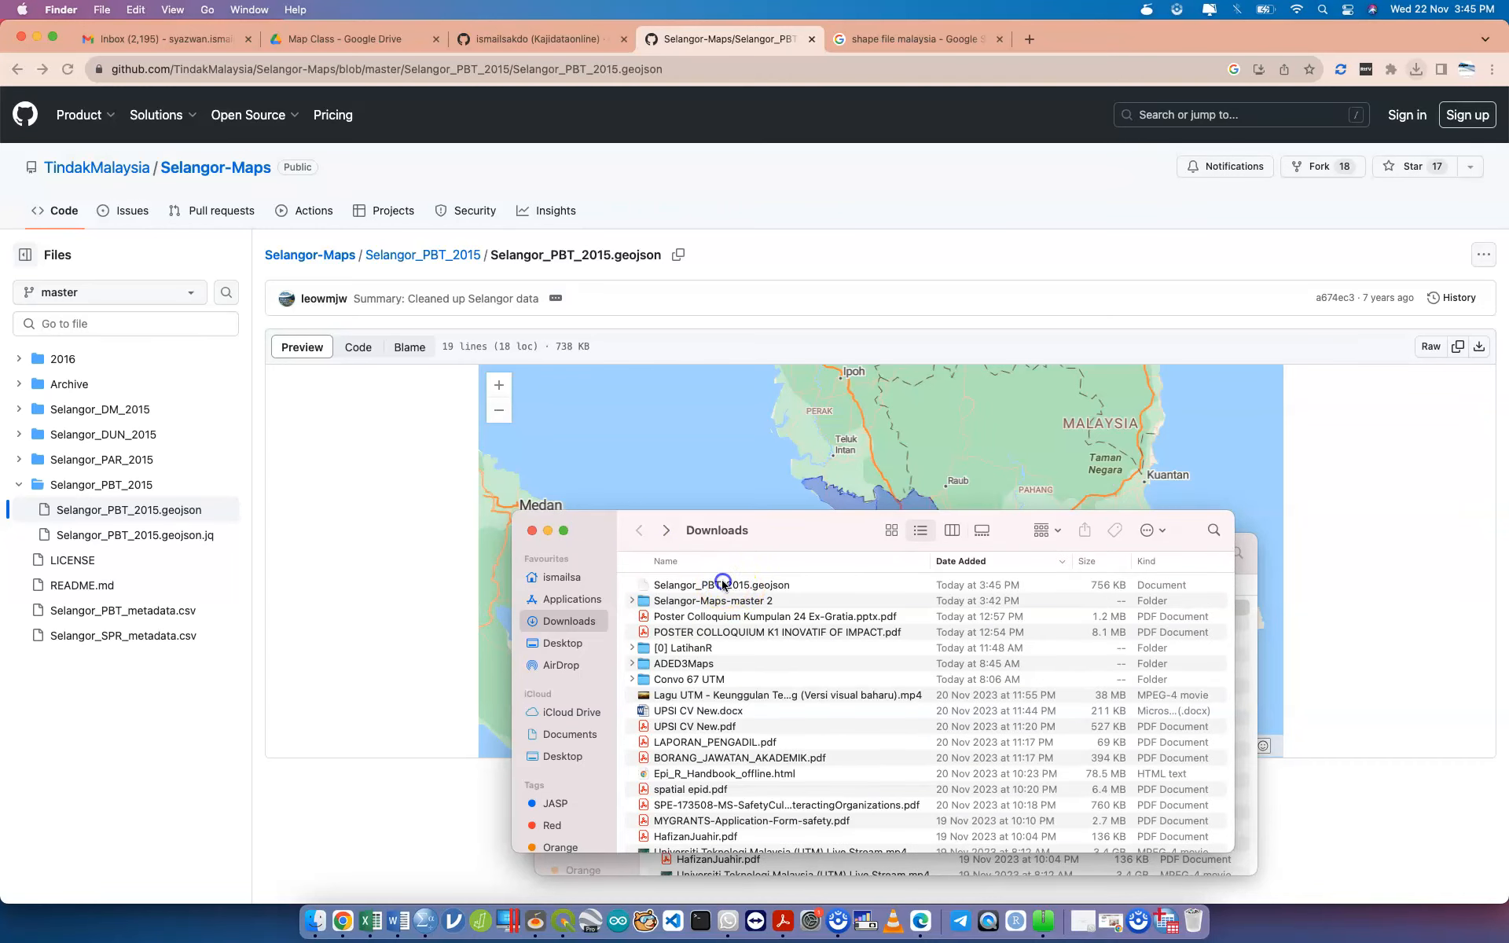
left_click(725, 586)
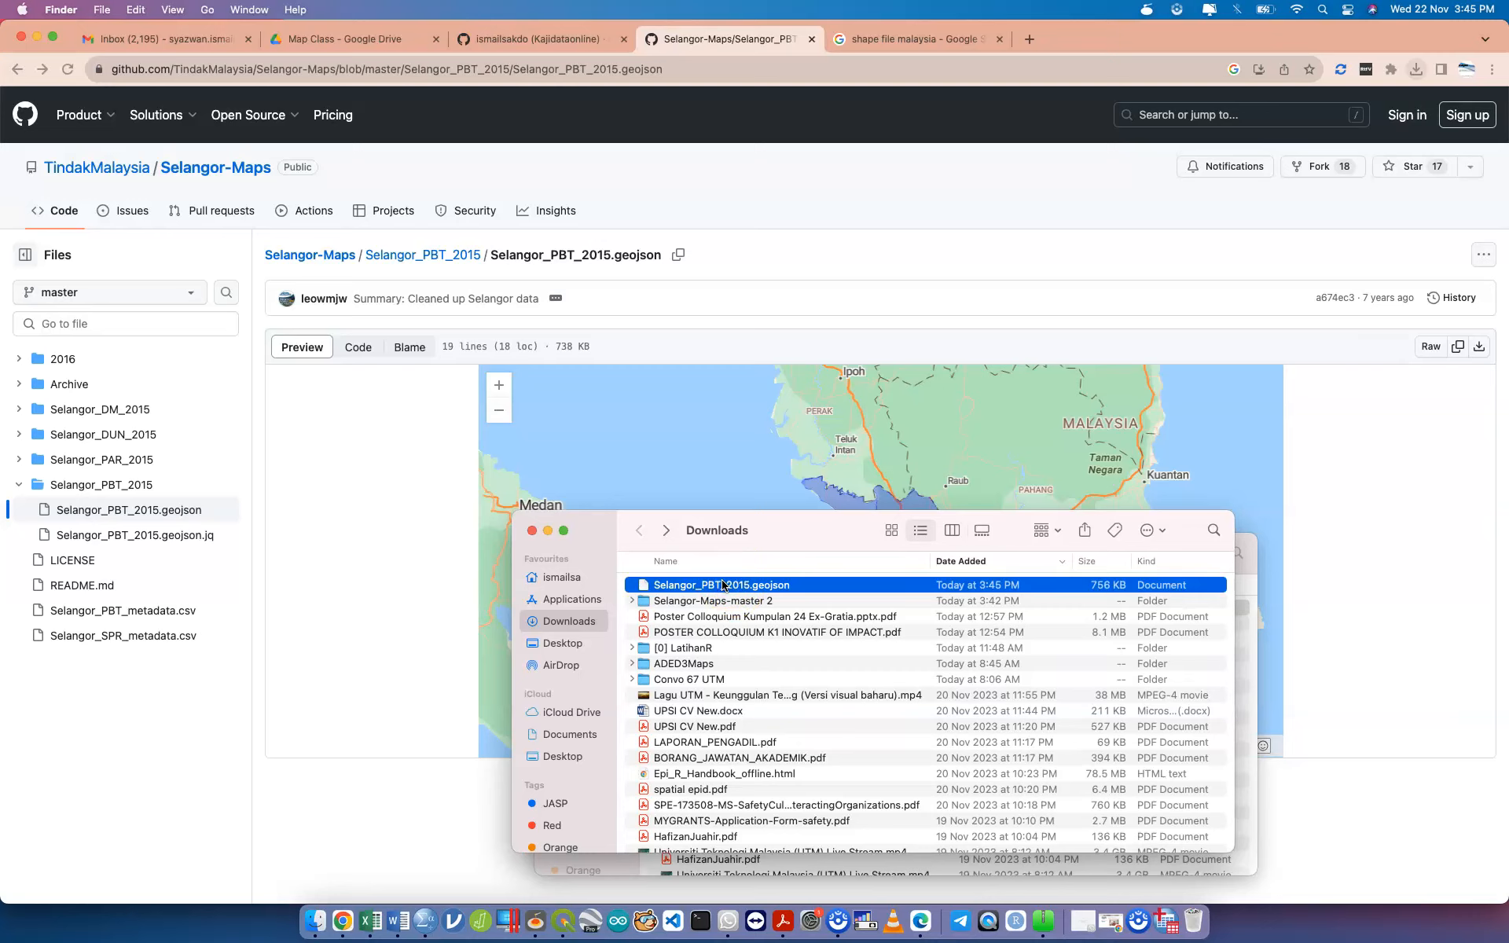
Step: Search the Kajidataonline GitHub repositories for "johor" and view Johor_Syor_2_DUN_2017.geojson in the Johor-Map repository
left_click(573, 35)
left_click(690, 174)
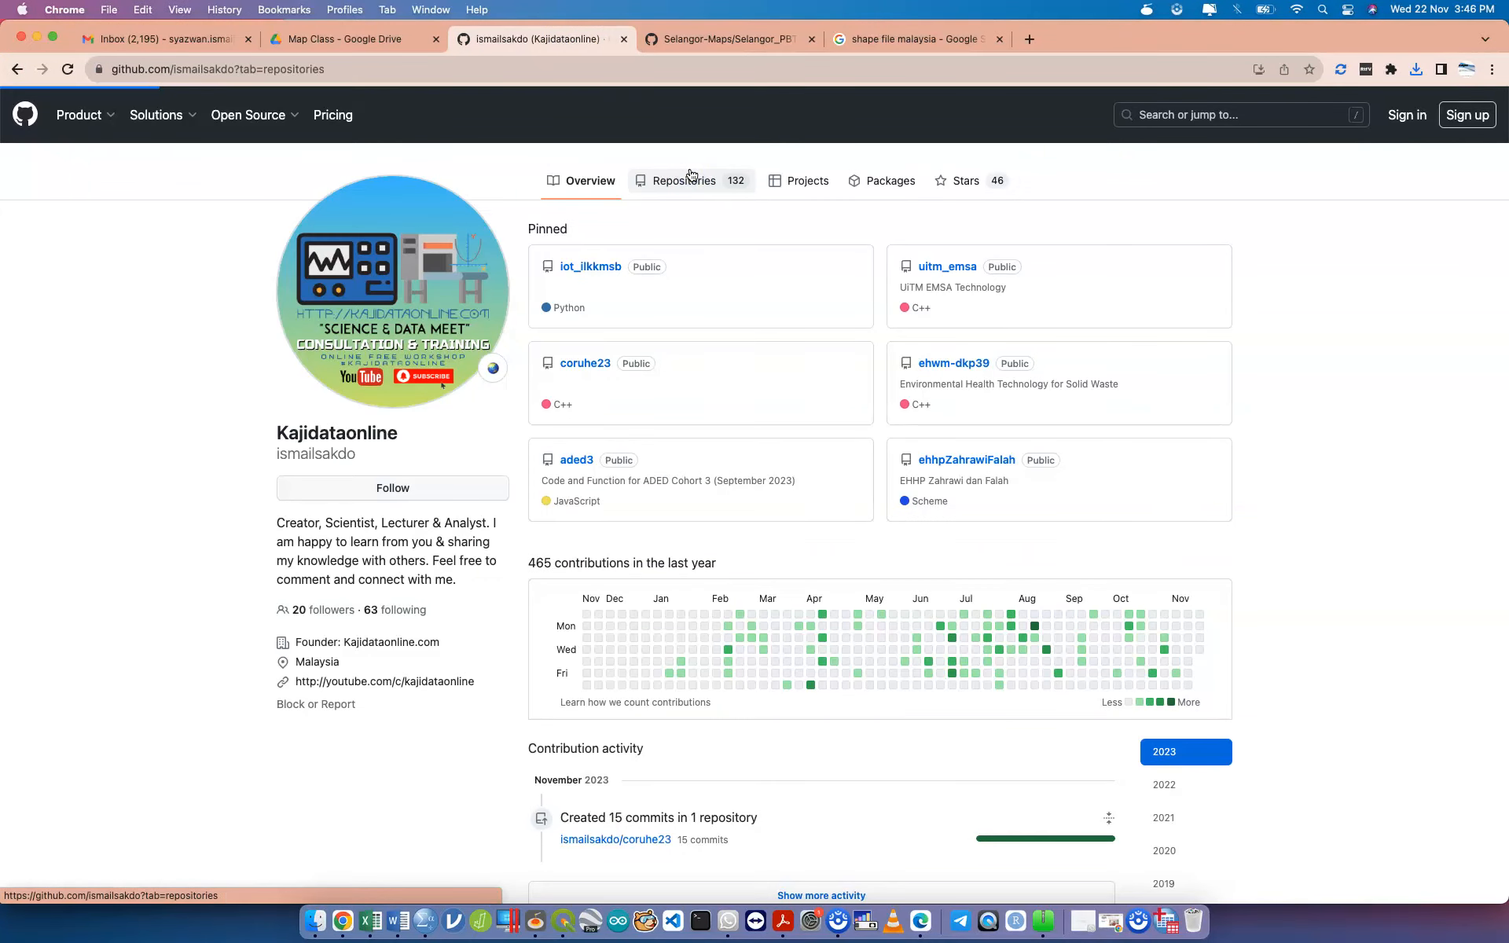
left_click(668, 235)
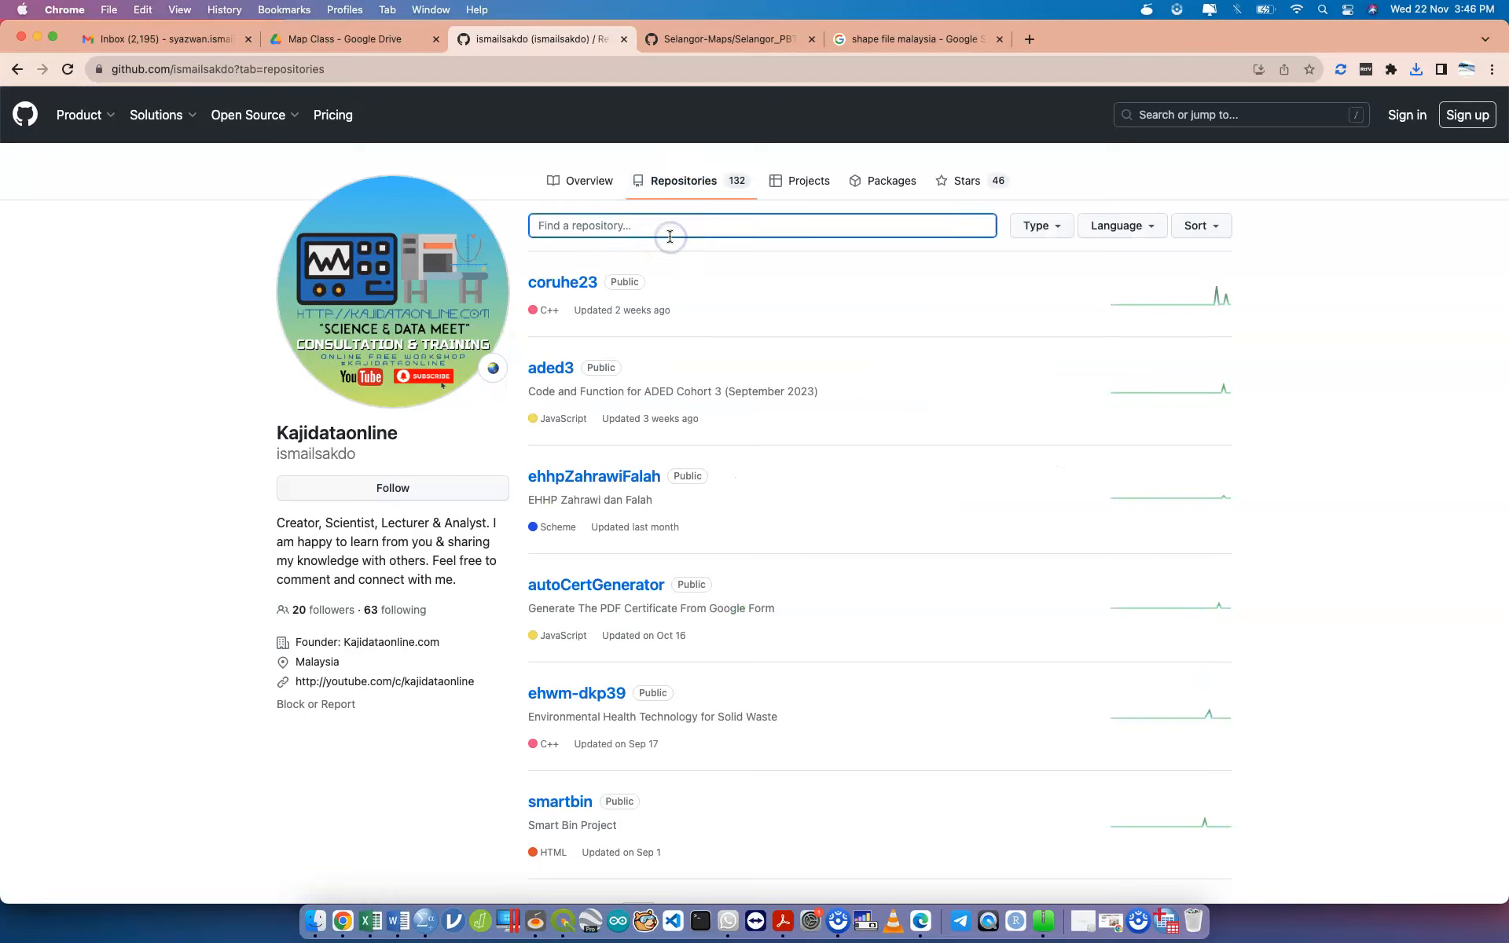
type("johor")
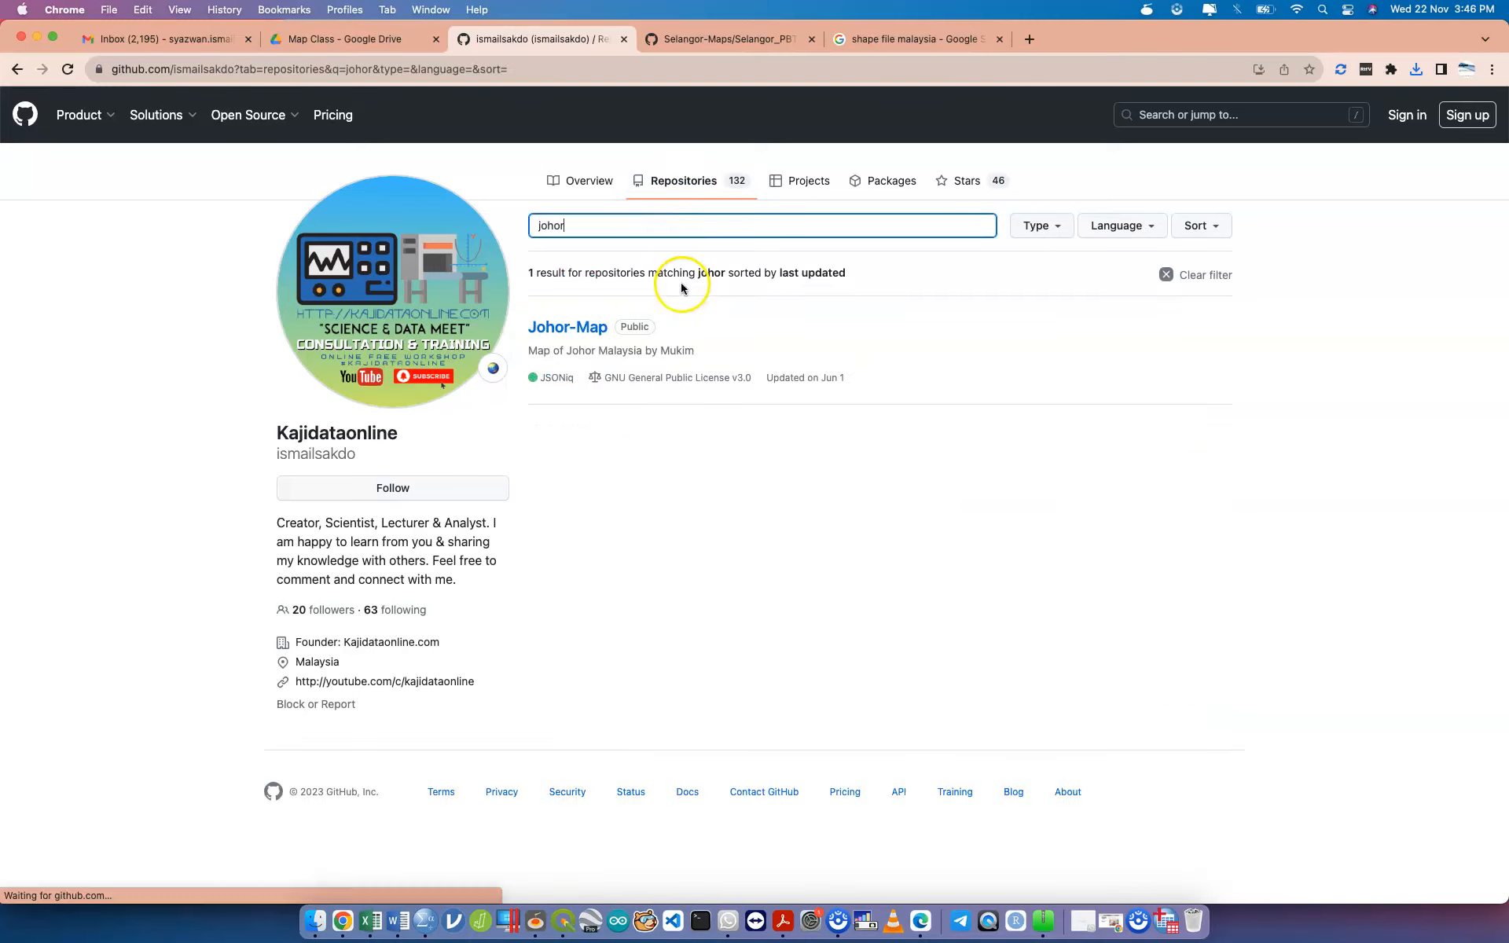
left_click(591, 331)
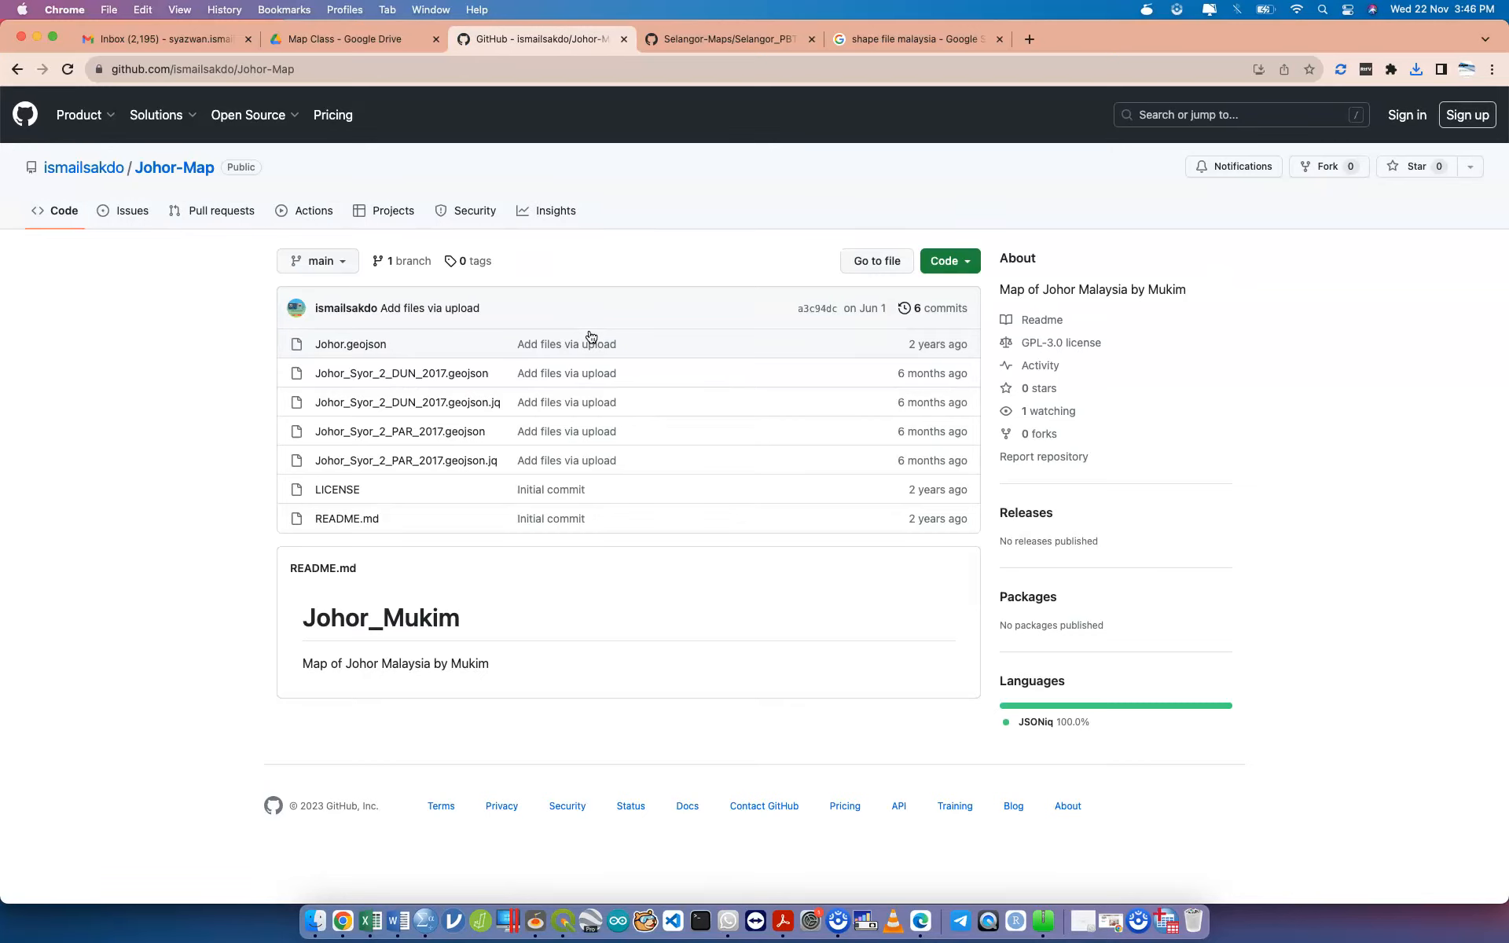
left_click(450, 375)
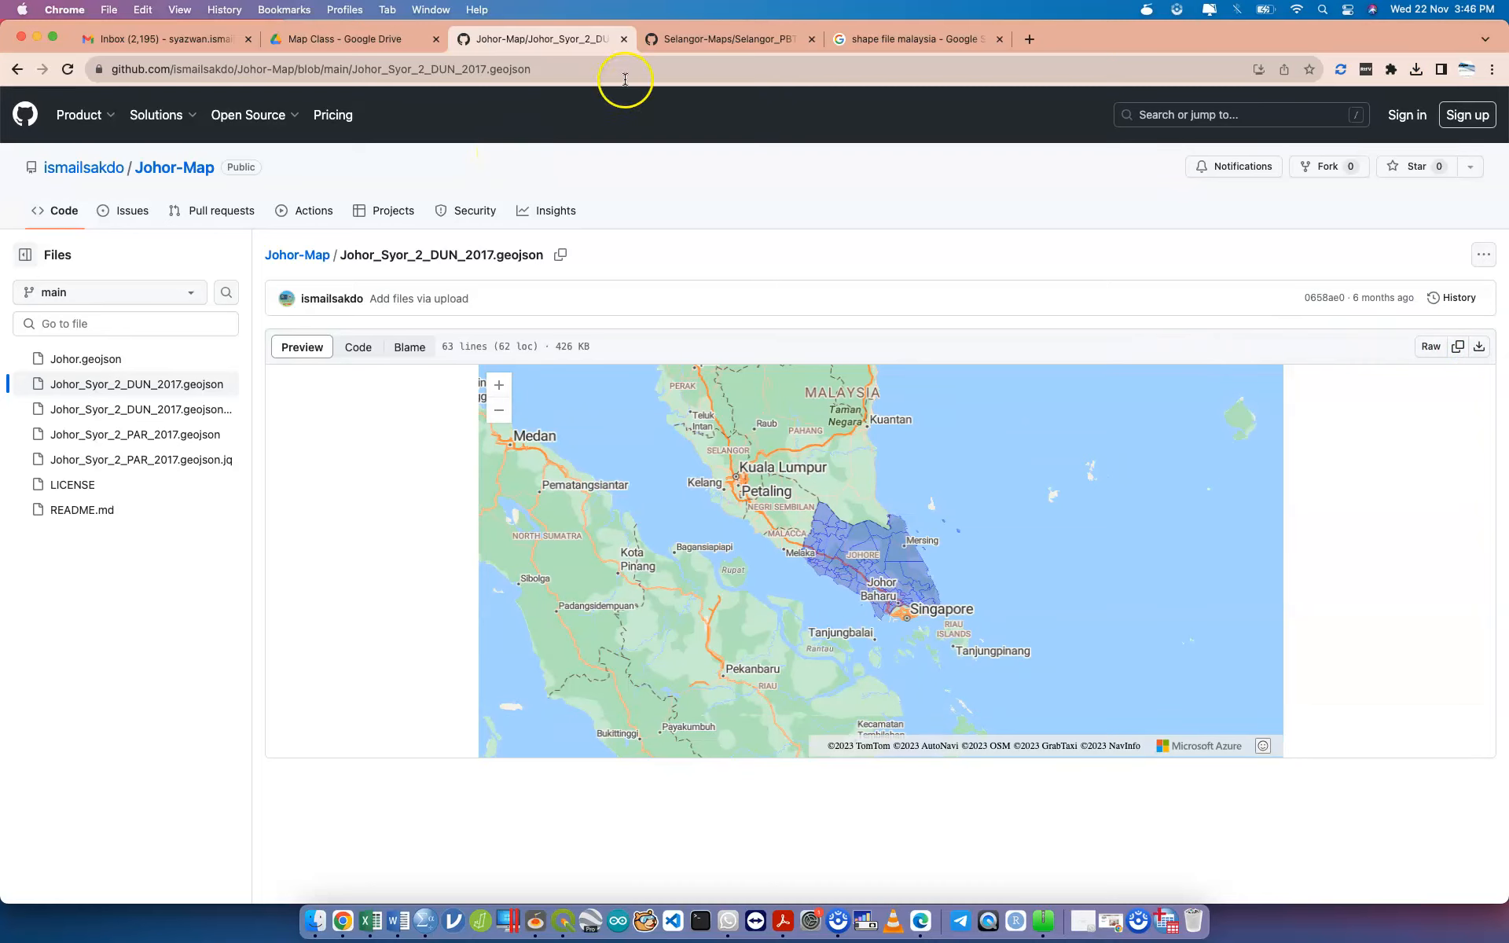
Step: Close the Johor-Map, Selangor-Maps and shape file search tabs in Chrome
left_click(625, 39)
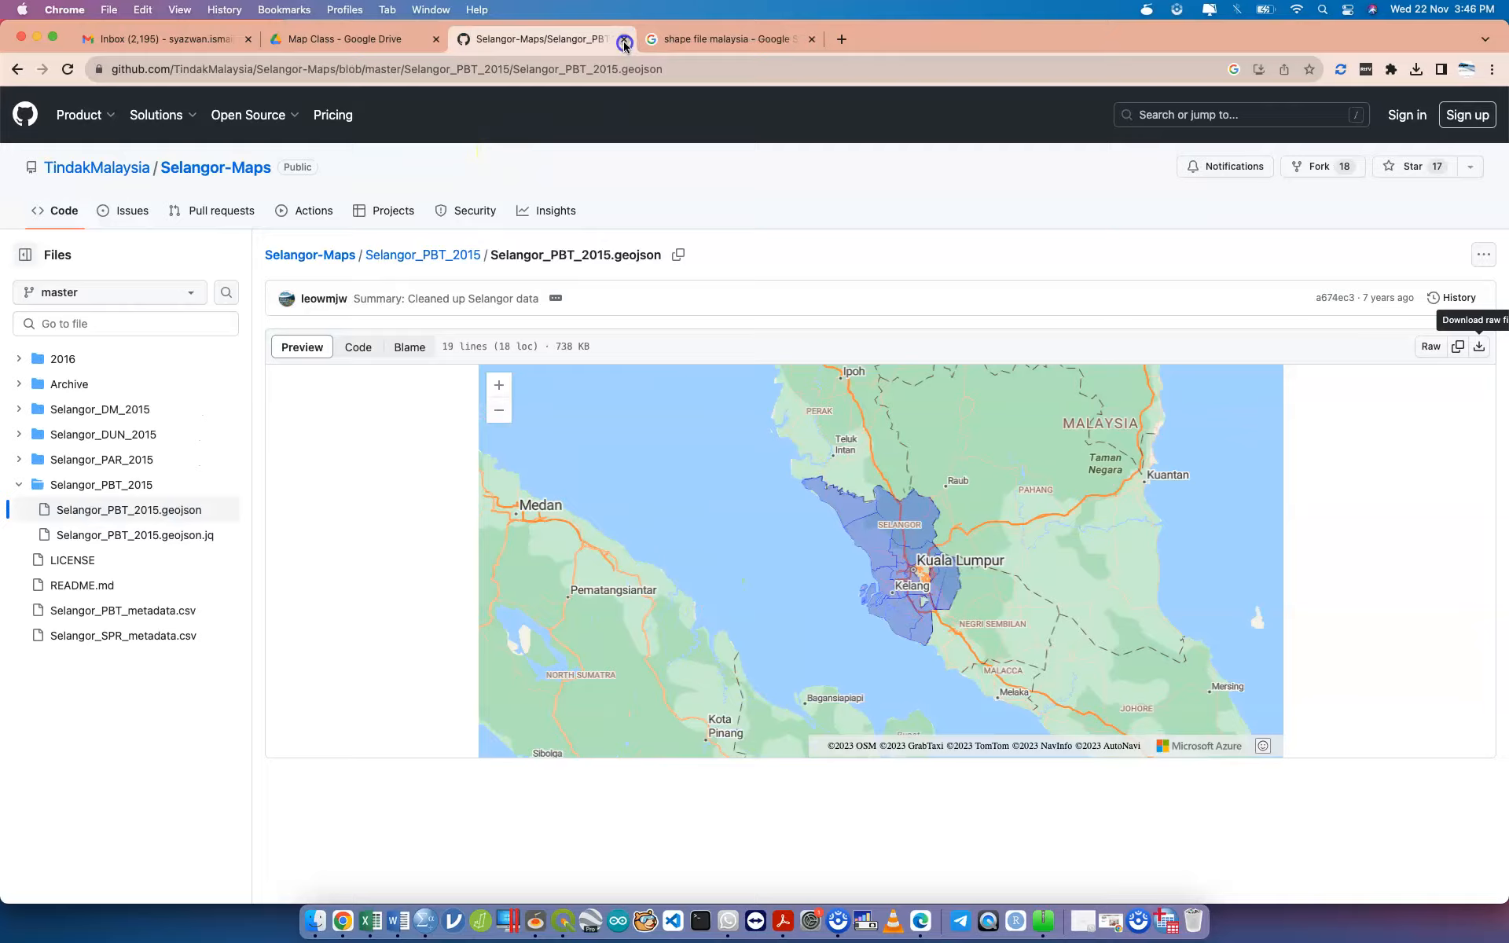
left_click(624, 39)
left_click(624, 40)
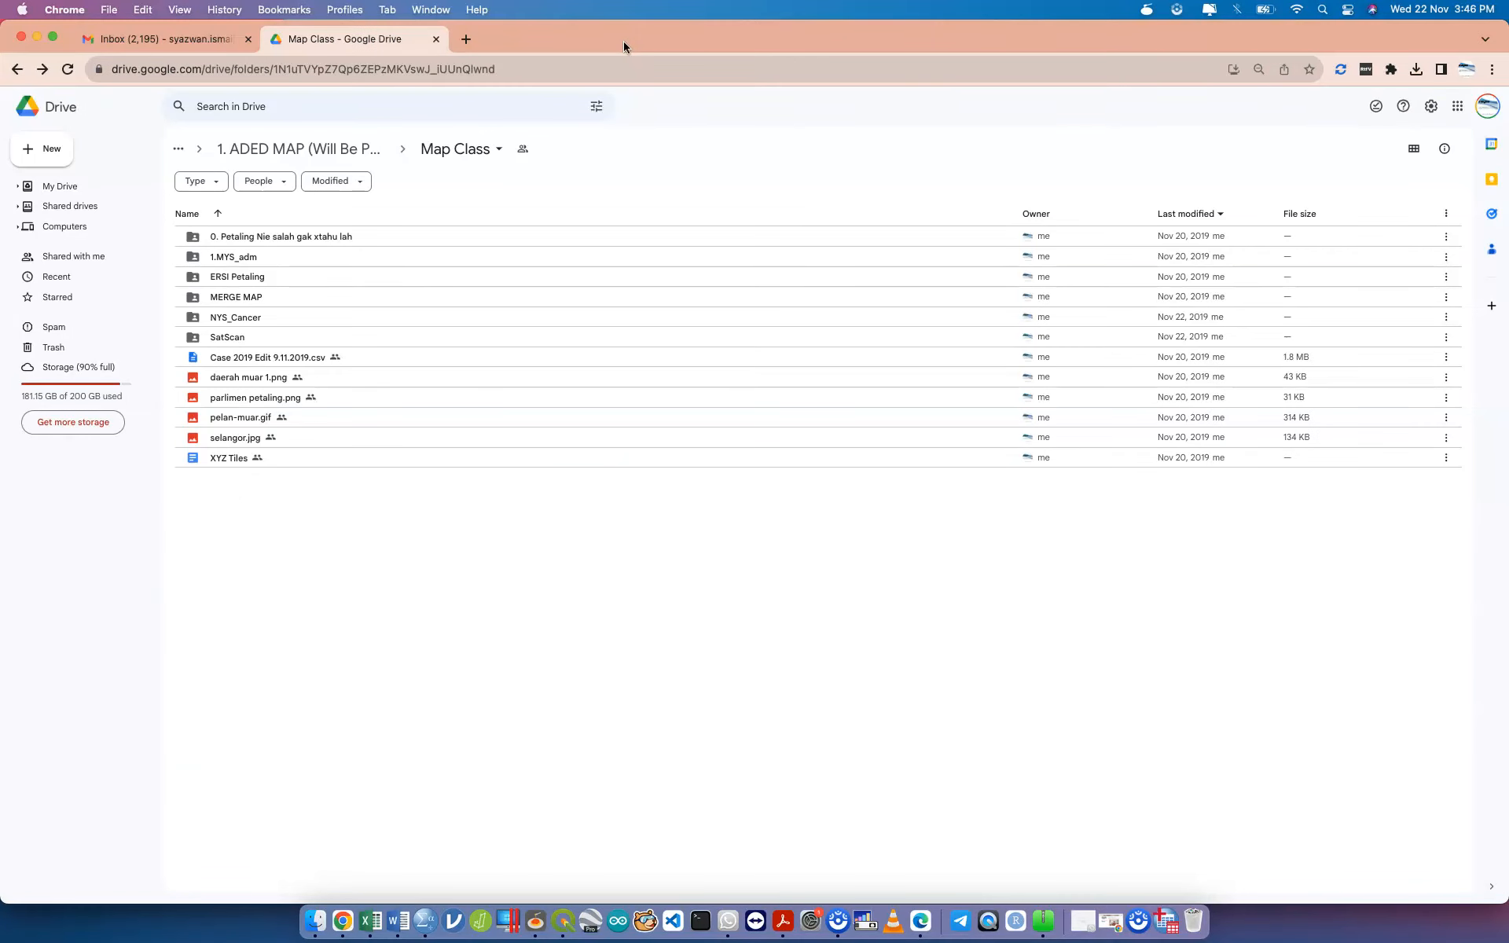
key("ctrl+Up")
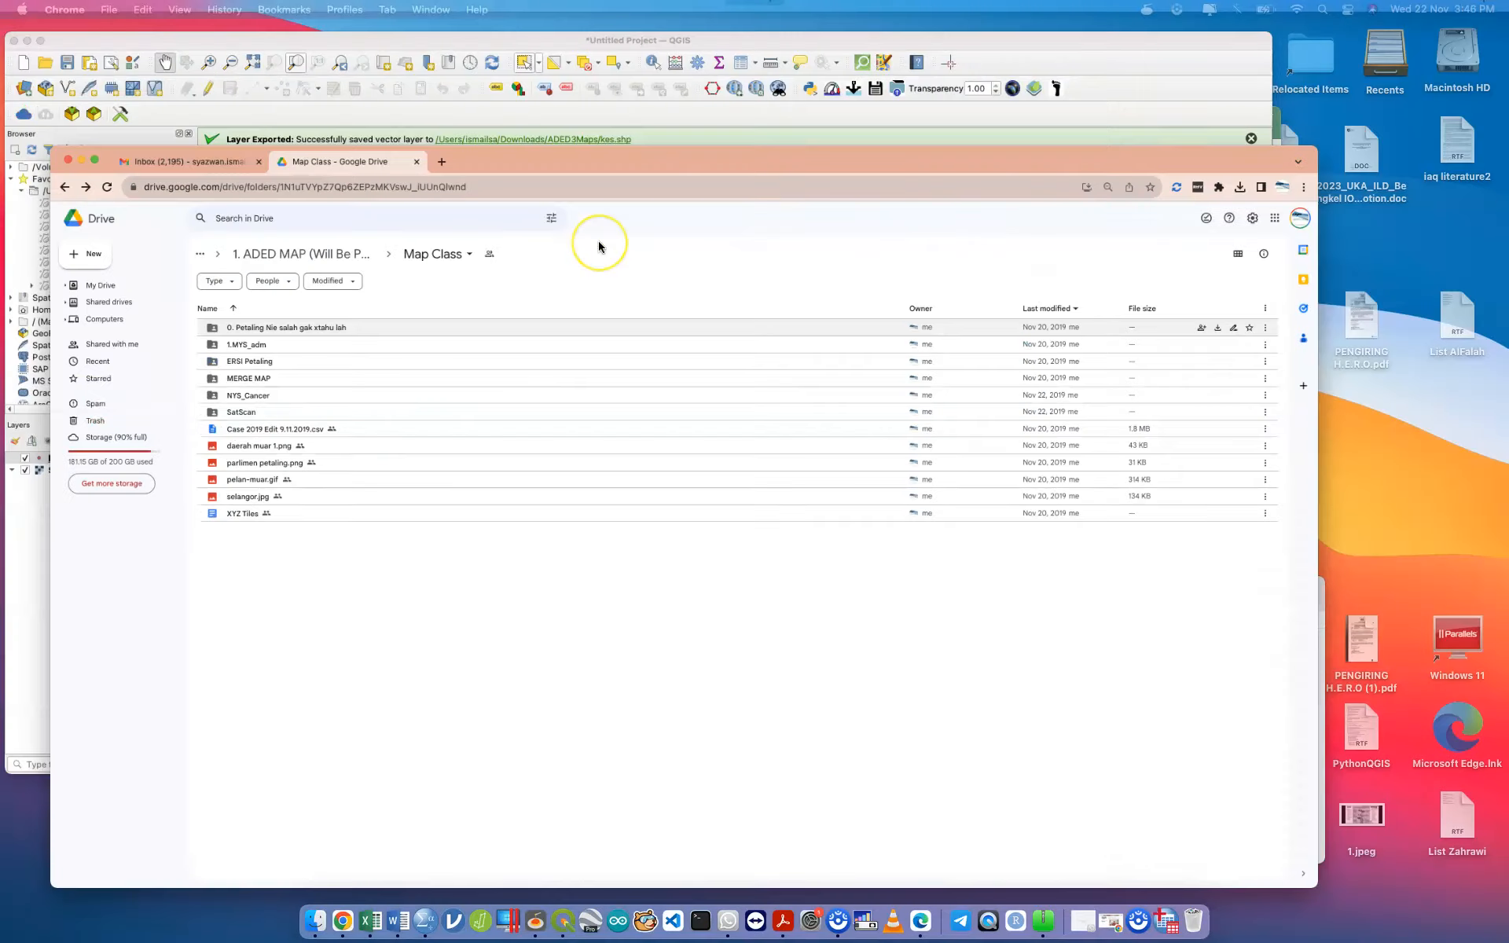
Step: Bring the Downloads folder over the QGIS window and add Selangor_PBT_2015.geojson from it to the project as a polygon layer
left_click(1179, 613)
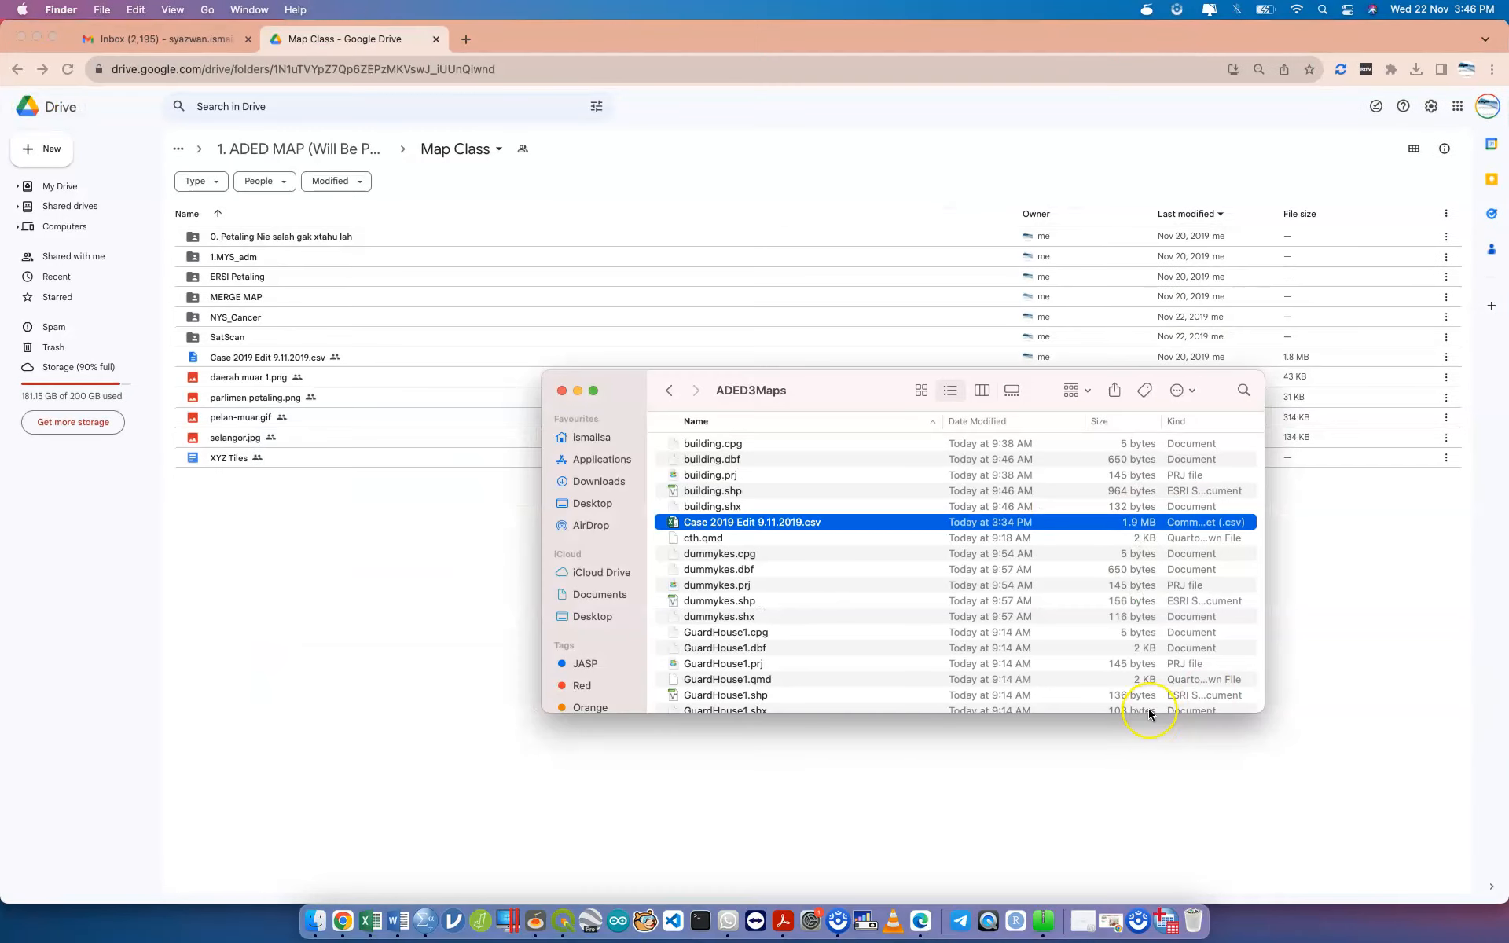
key("ctrl+Up")
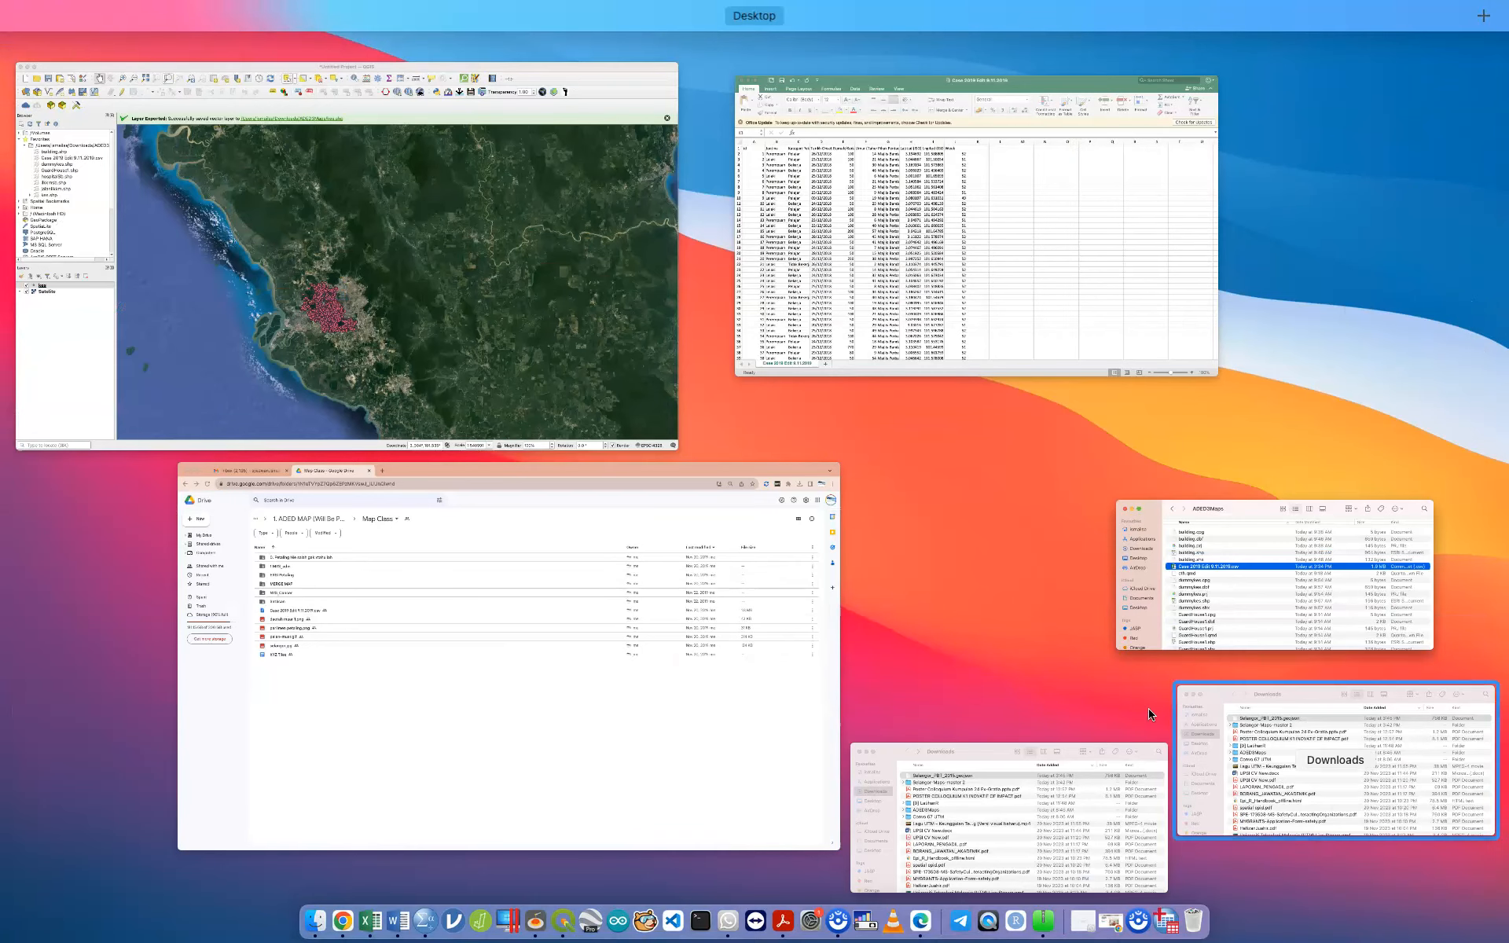
left_click(1337, 731)
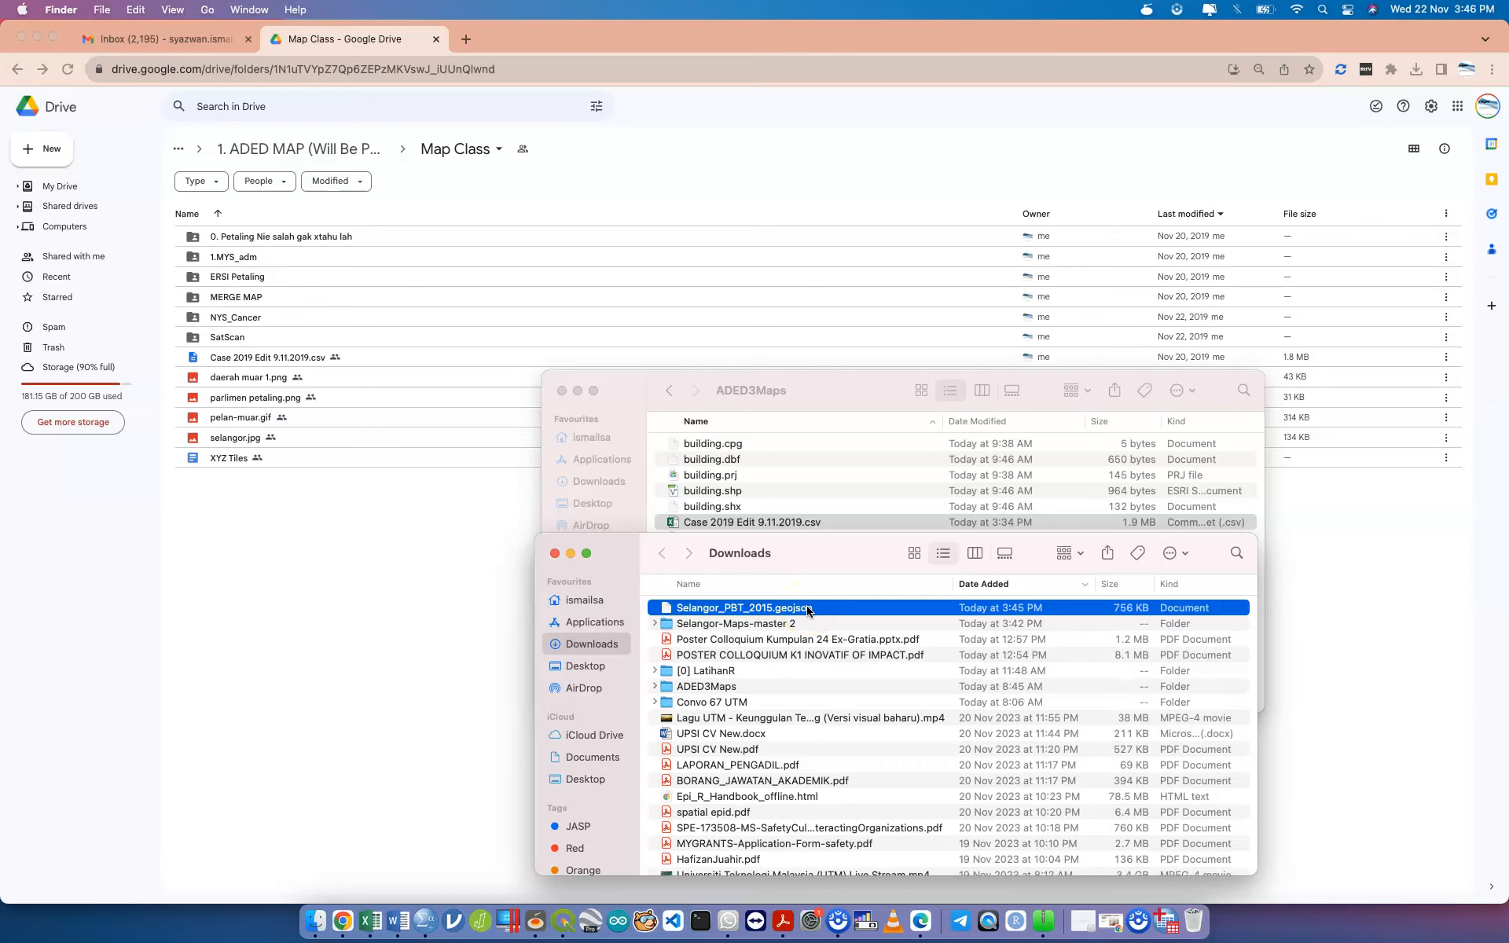
left_click_drag(800, 560, 949, 367)
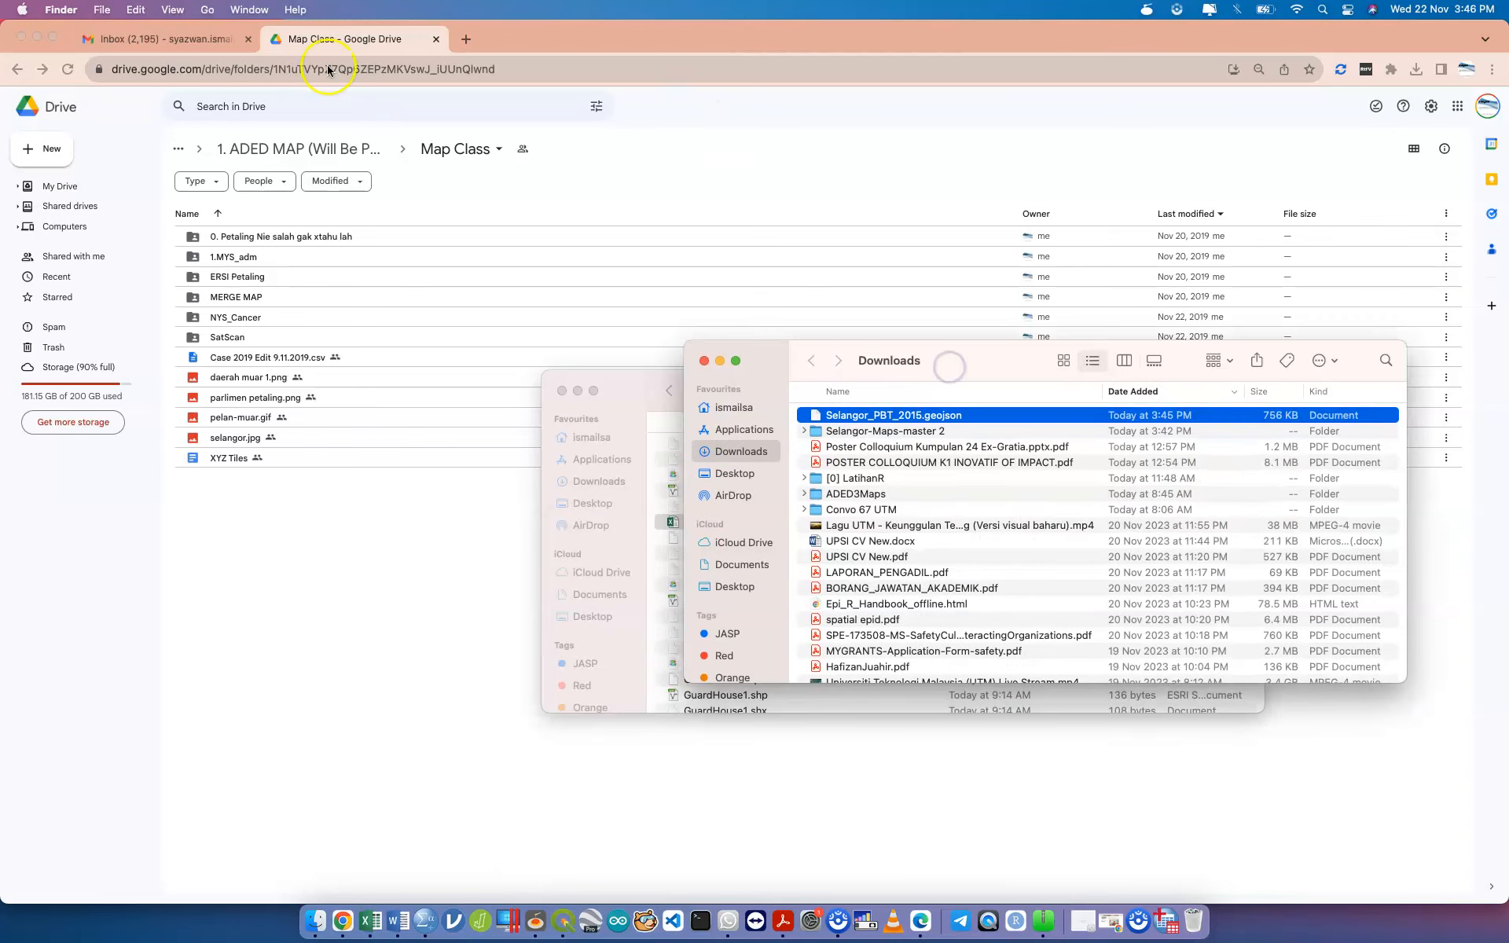
left_click(36, 36)
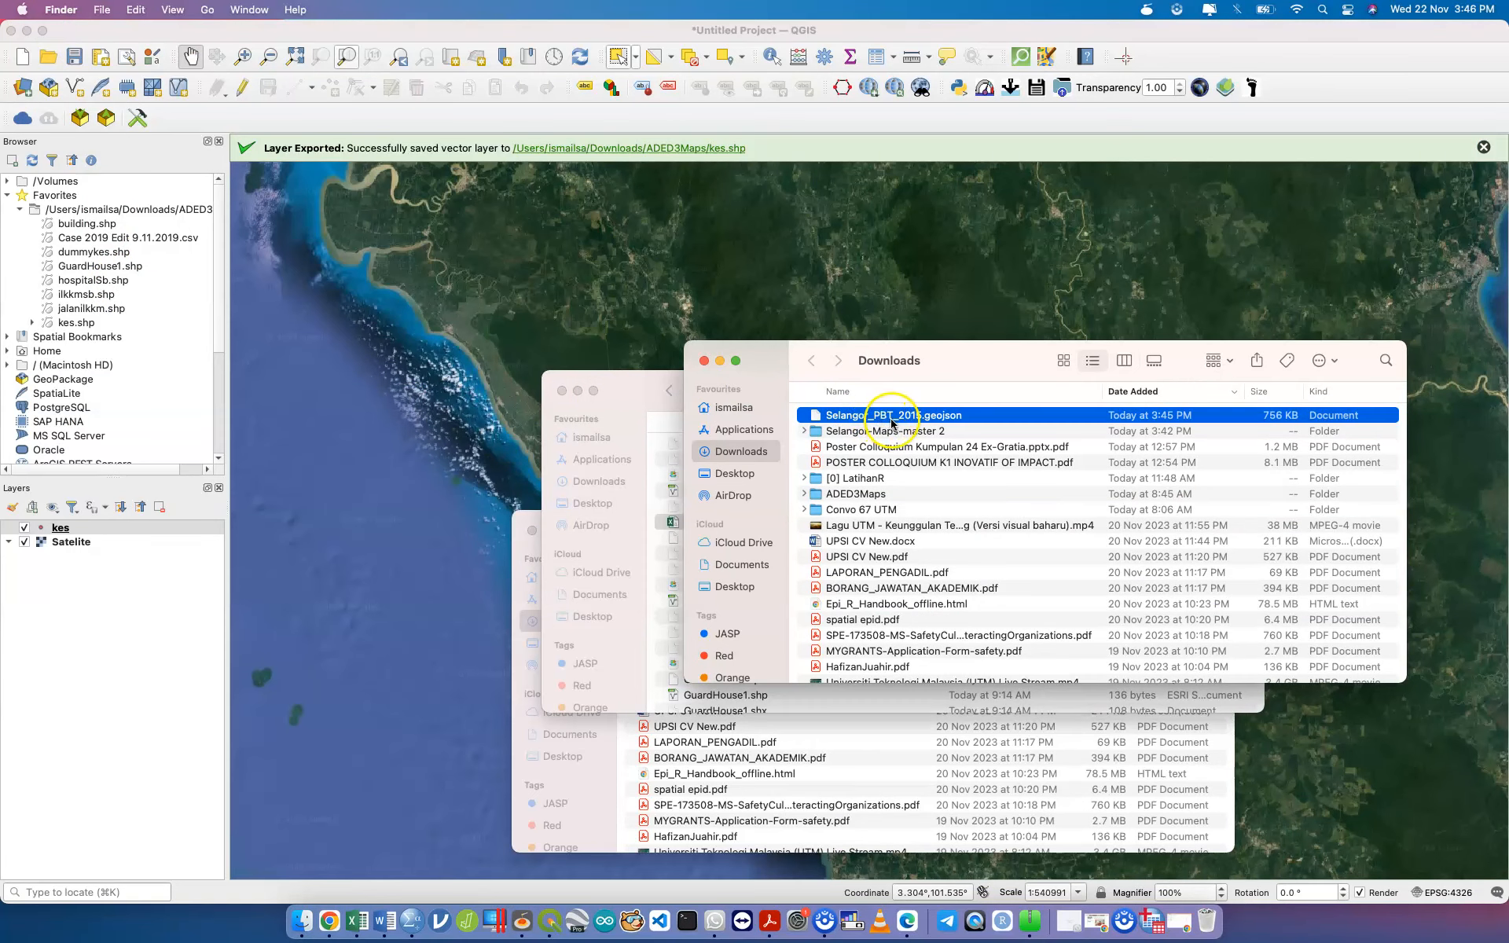
left_click_drag(892, 417, 123, 575)
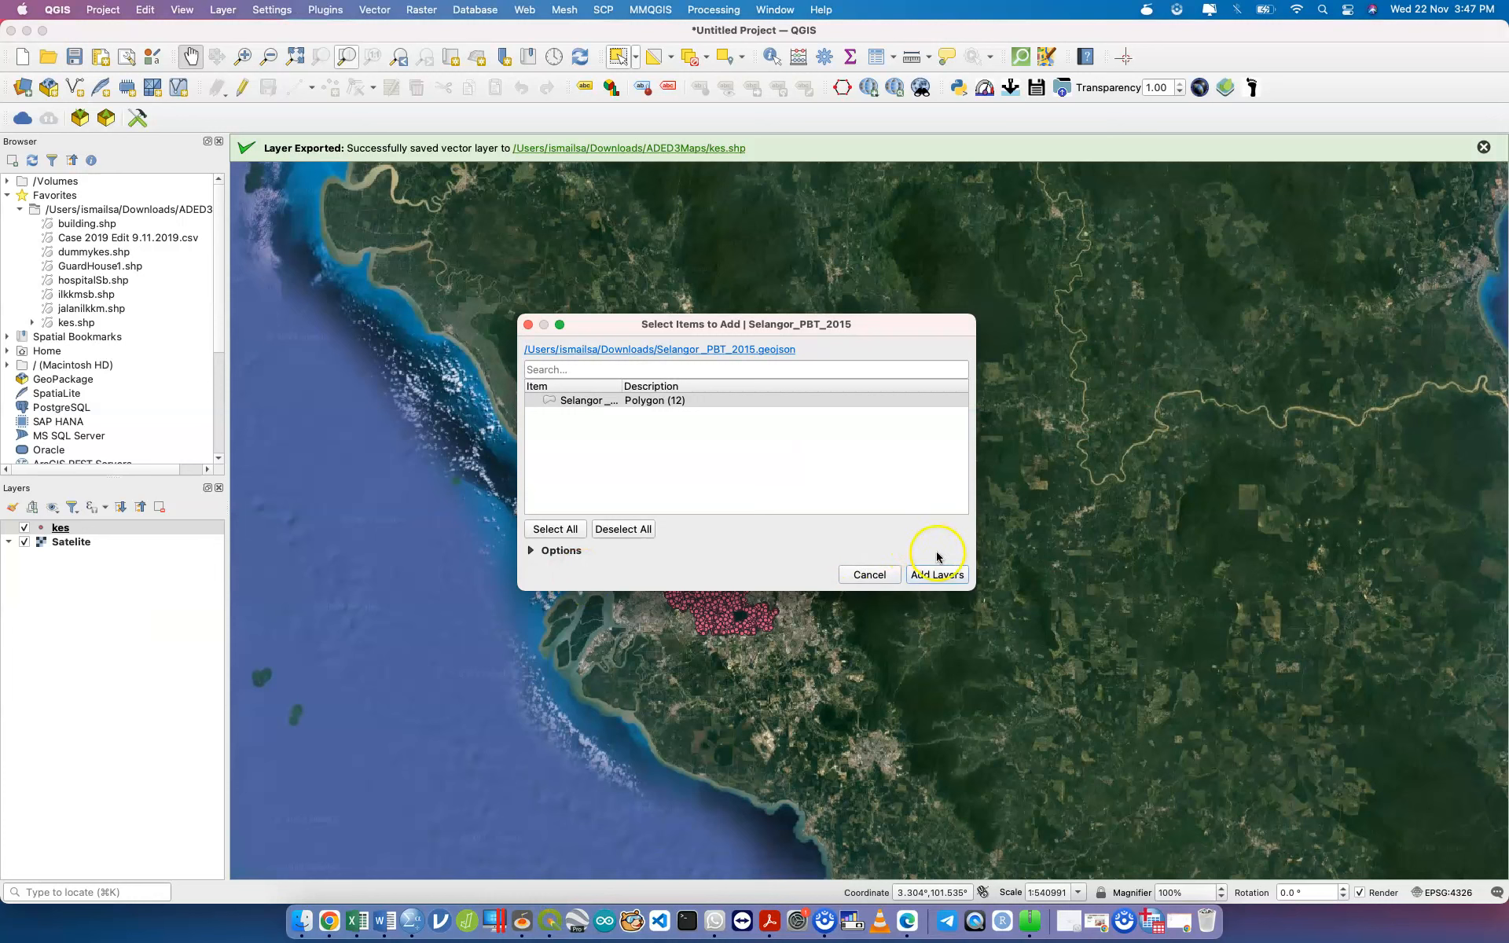
left_click(940, 574)
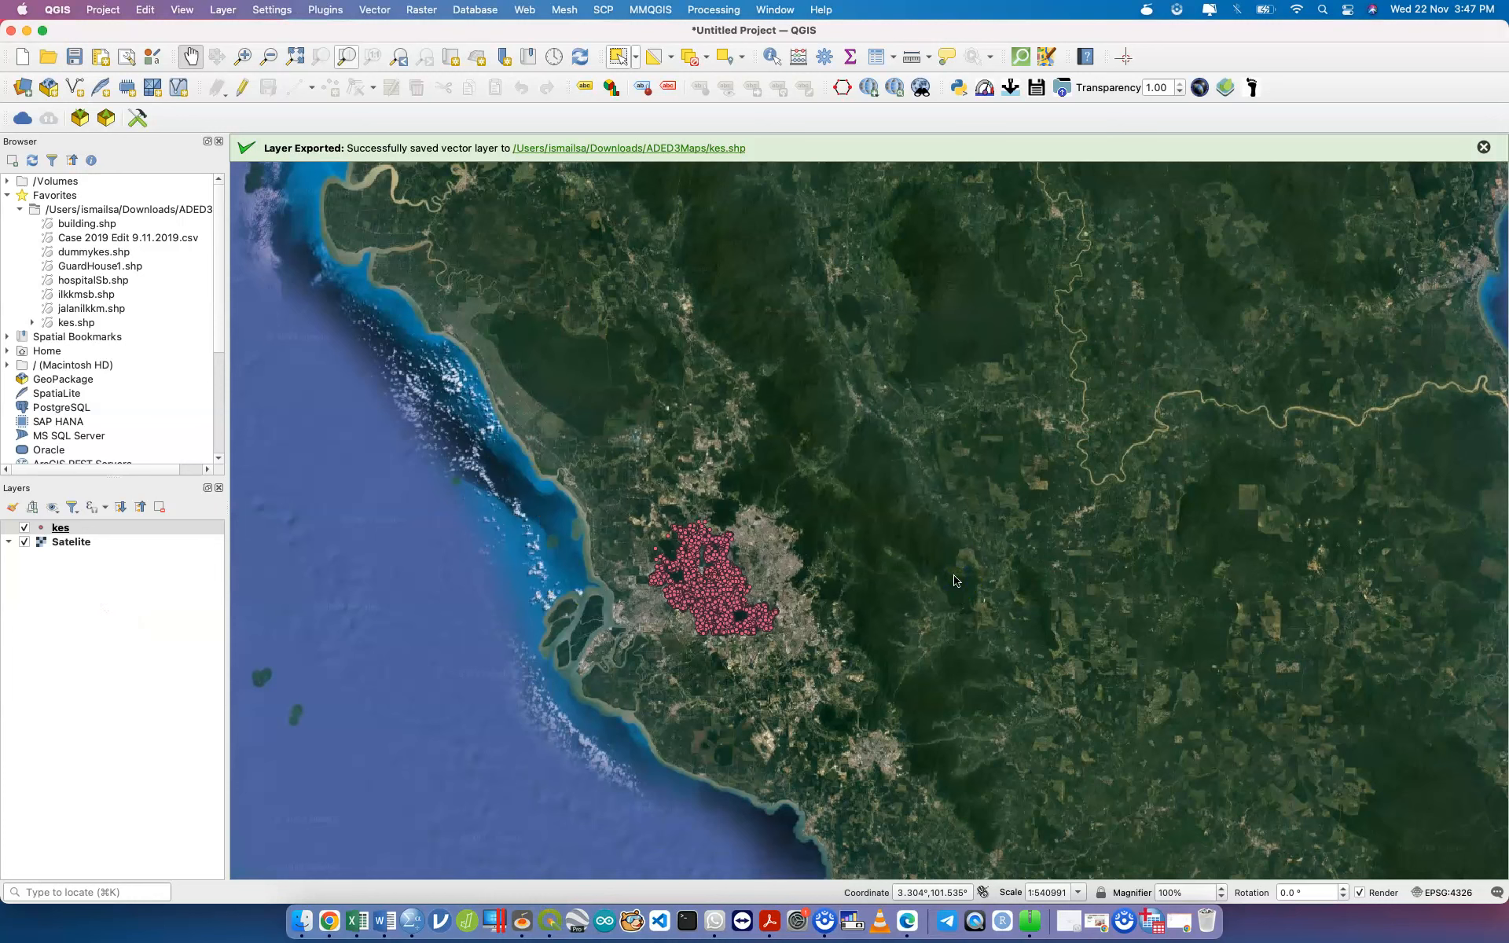
left_click(652, 568)
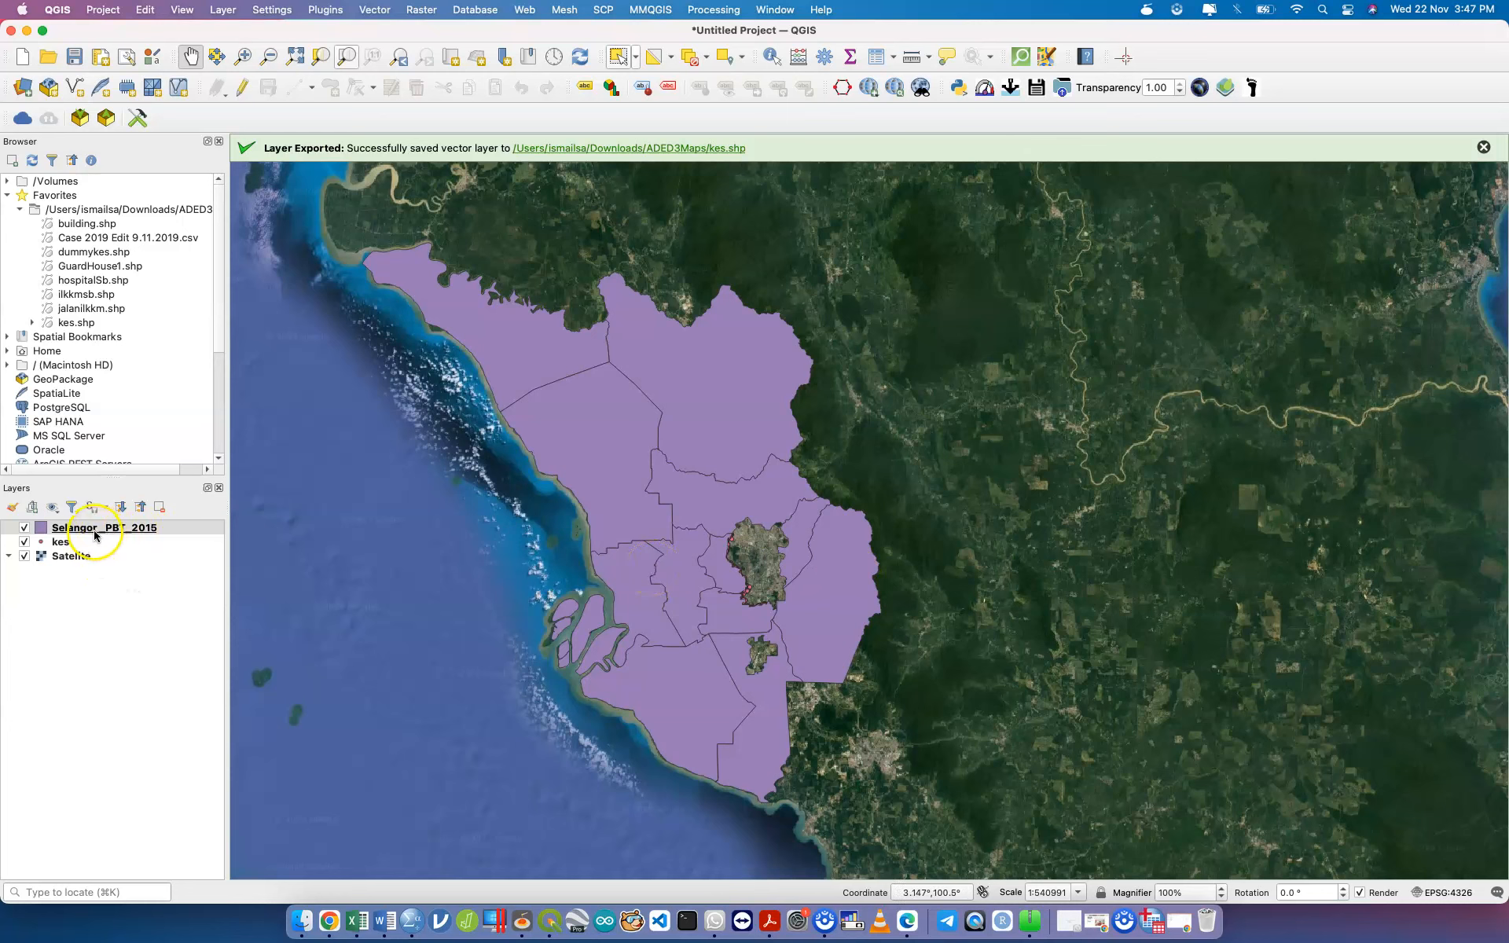
Step: Export the Selangor_PBT_2015 layer as an ESRI Shapefile named selangor in the ADED3Maps folder, with CRS EPSG:4326 - WGS 84
right_click(139, 532)
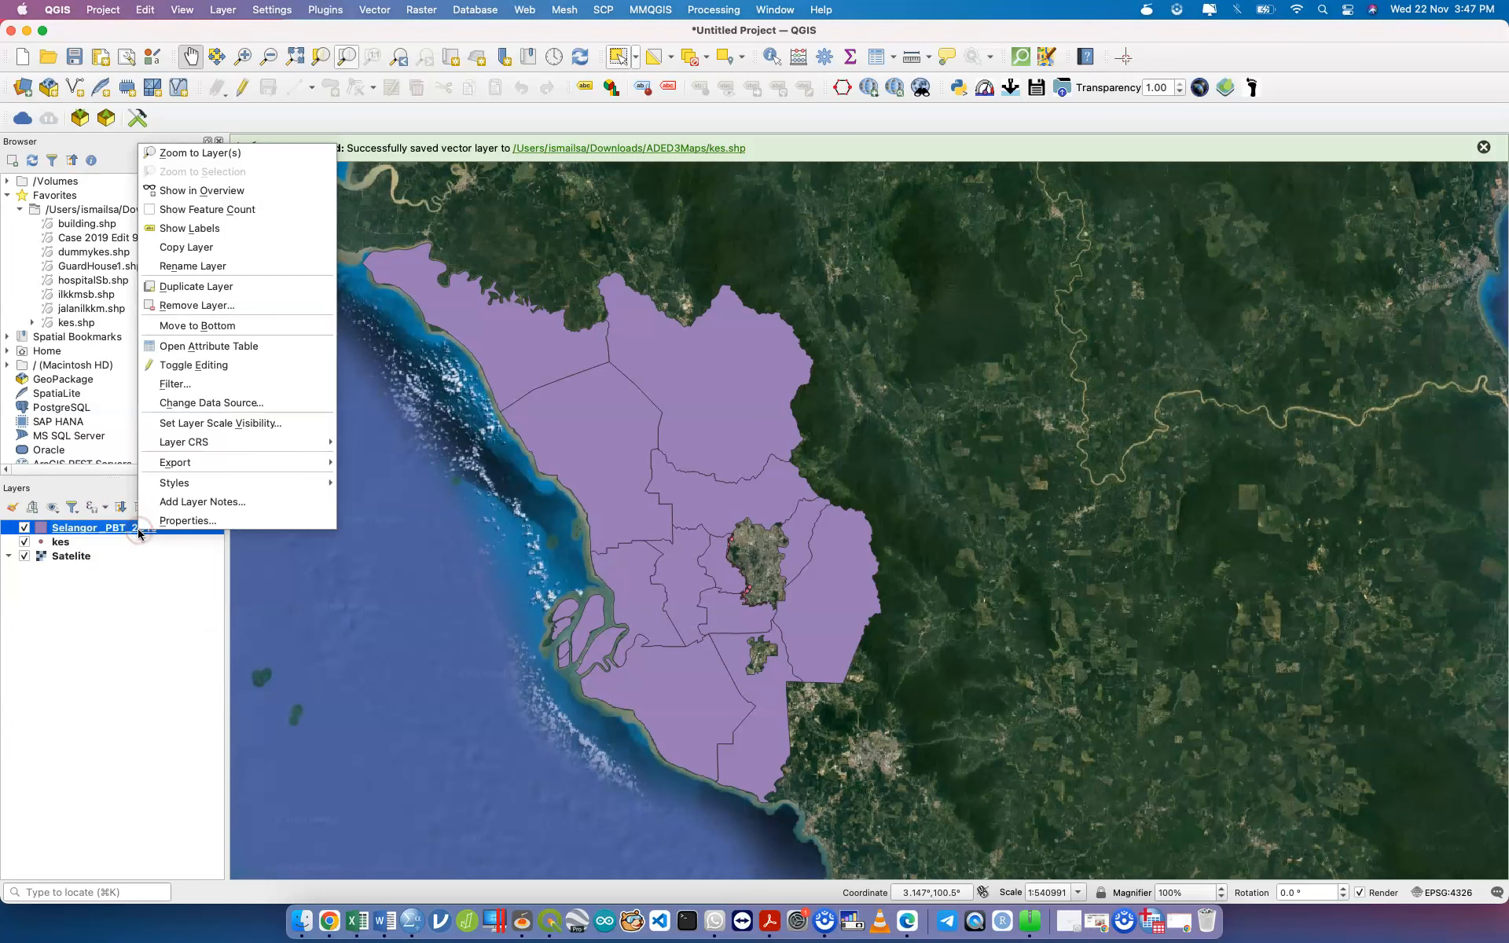
mouse_move(252, 442)
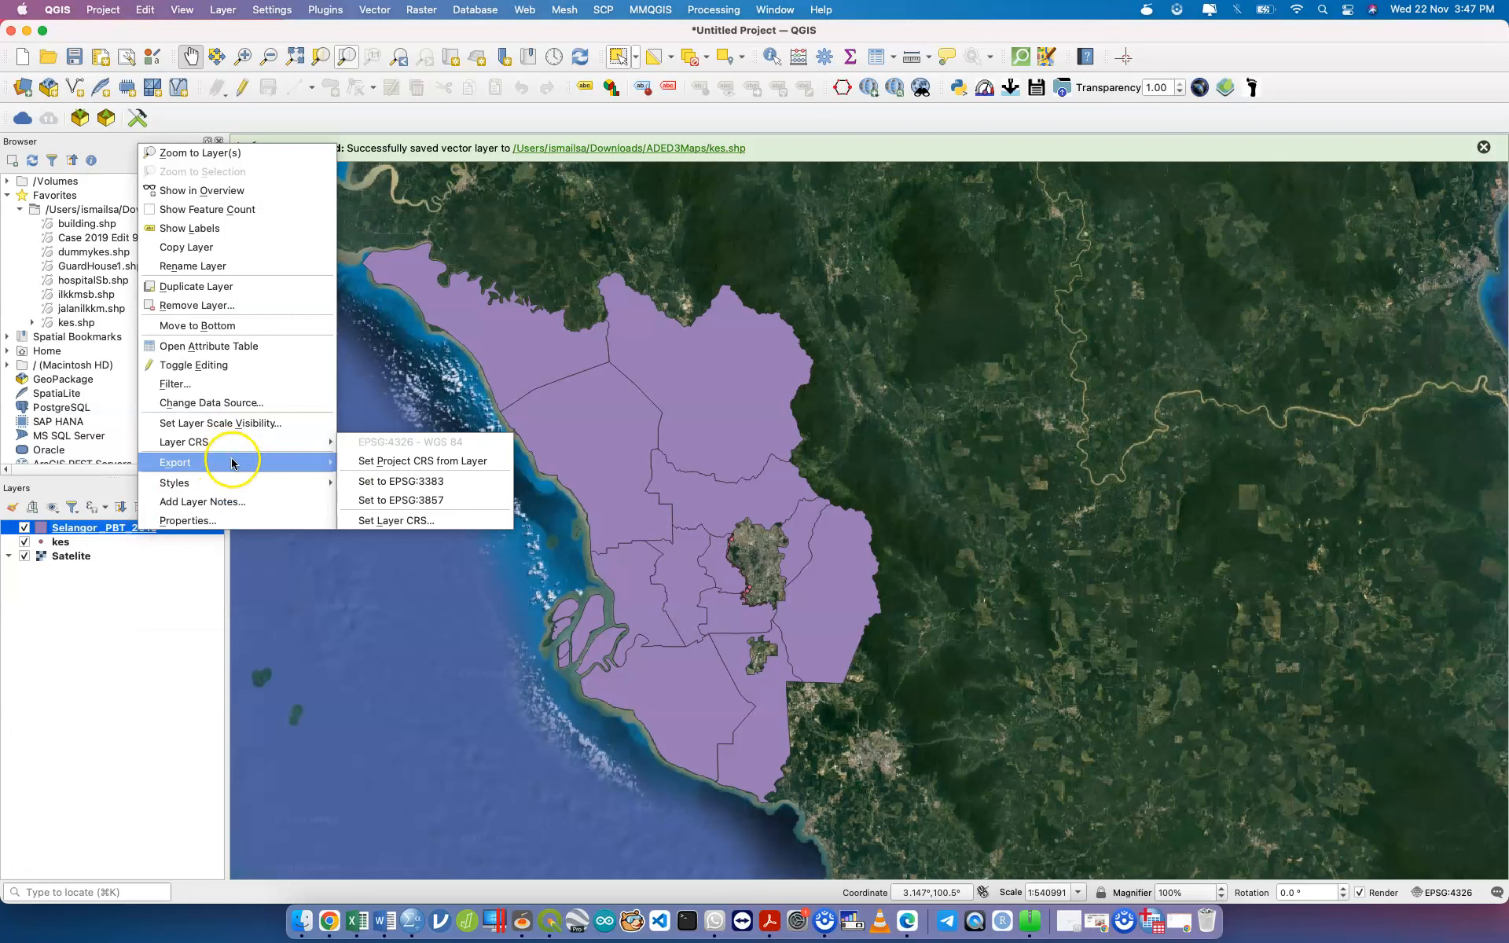
left_click(354, 465)
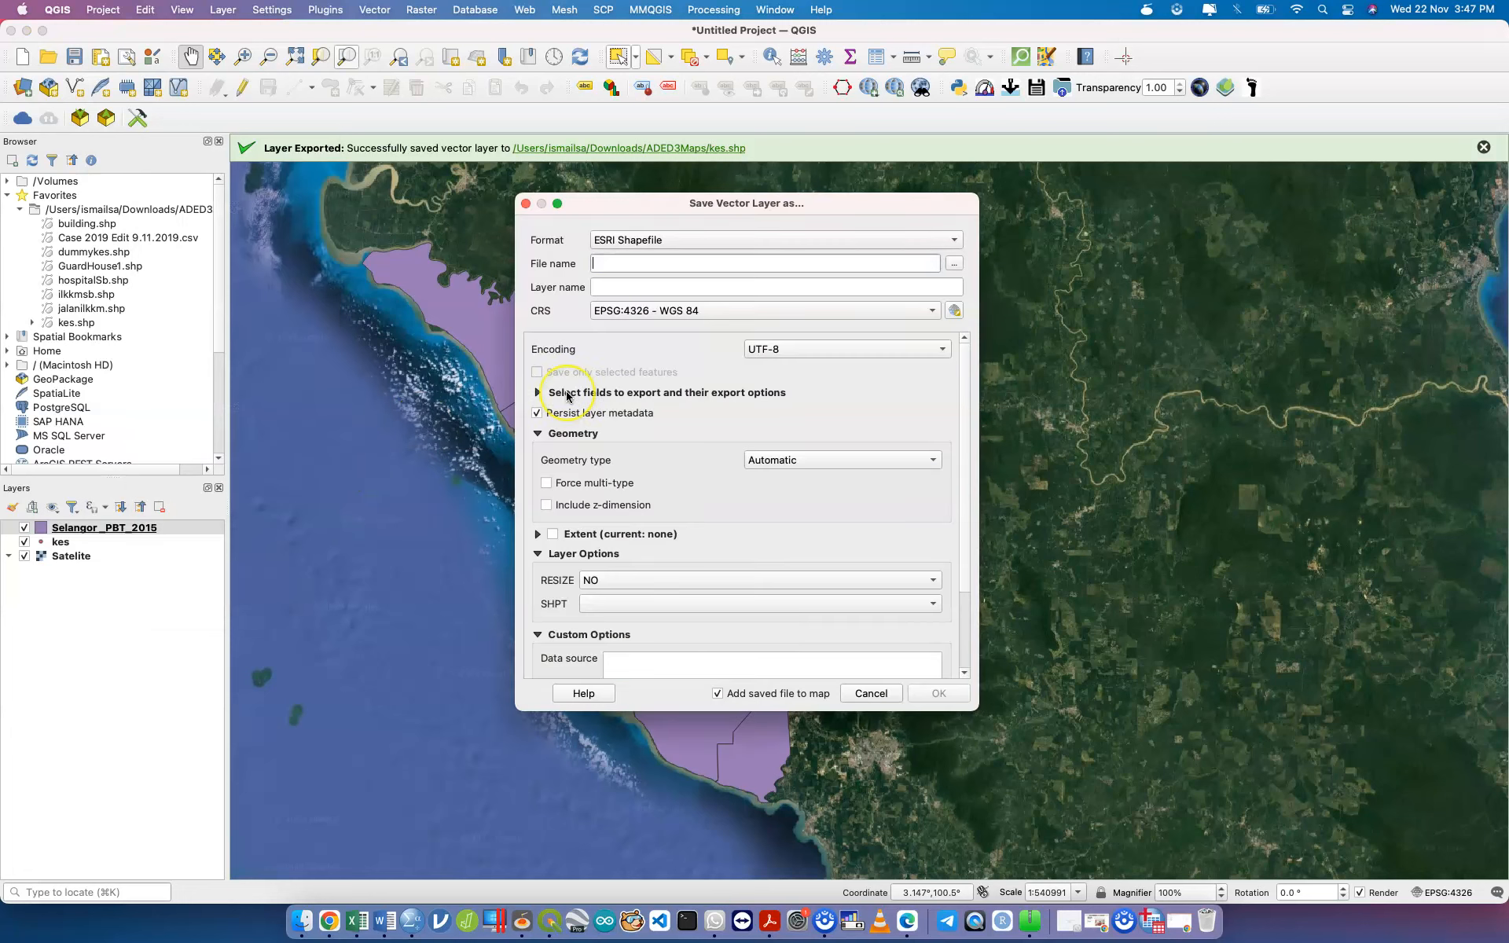
left_click(955, 264)
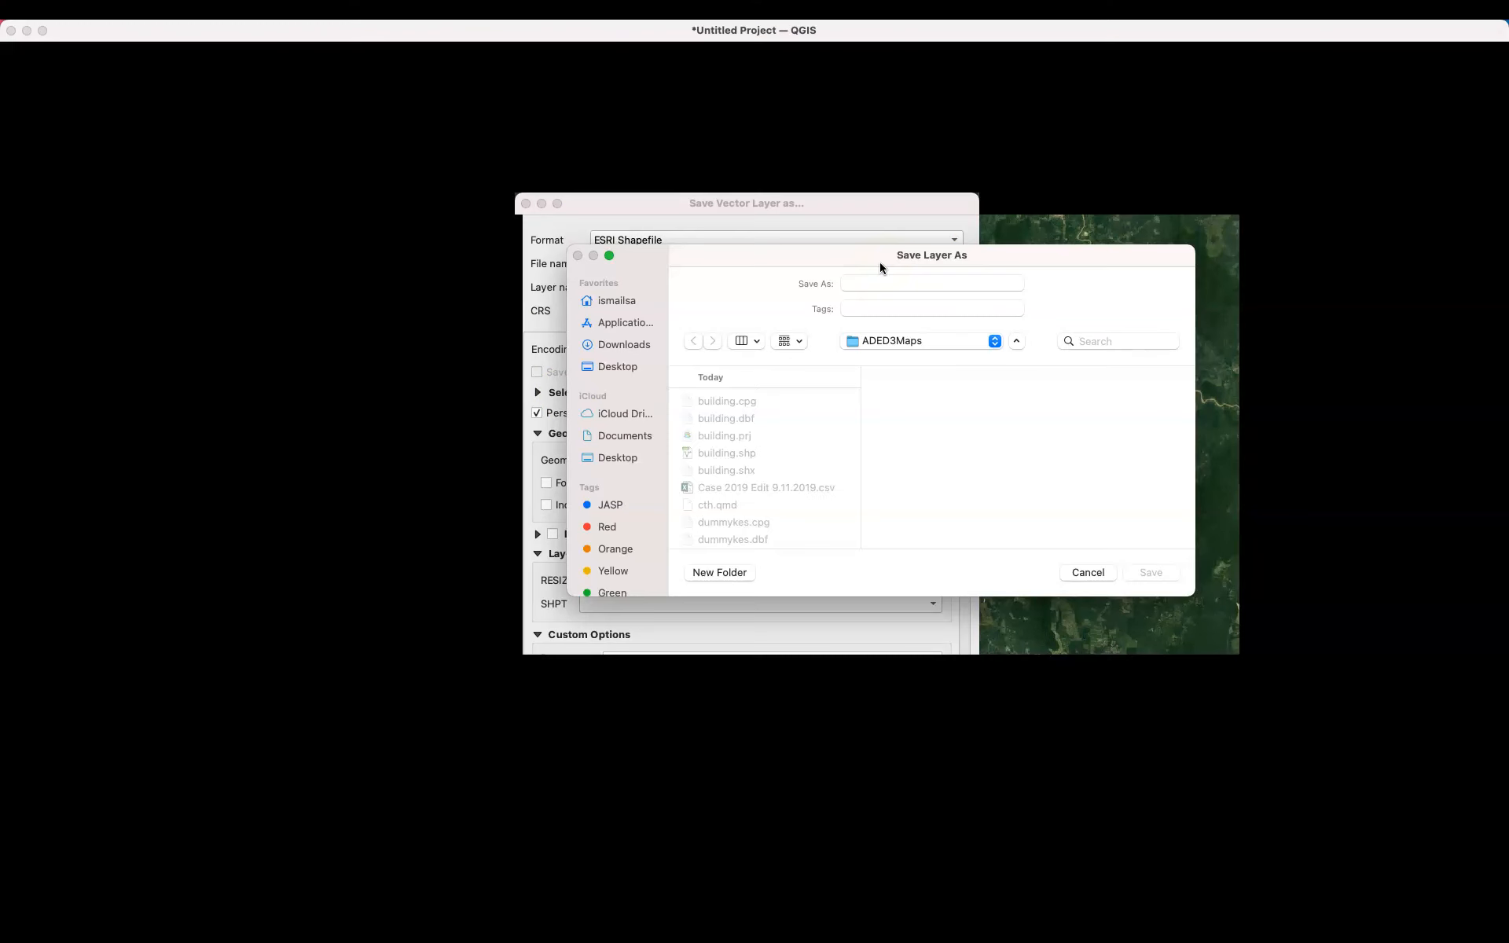
type("sel")
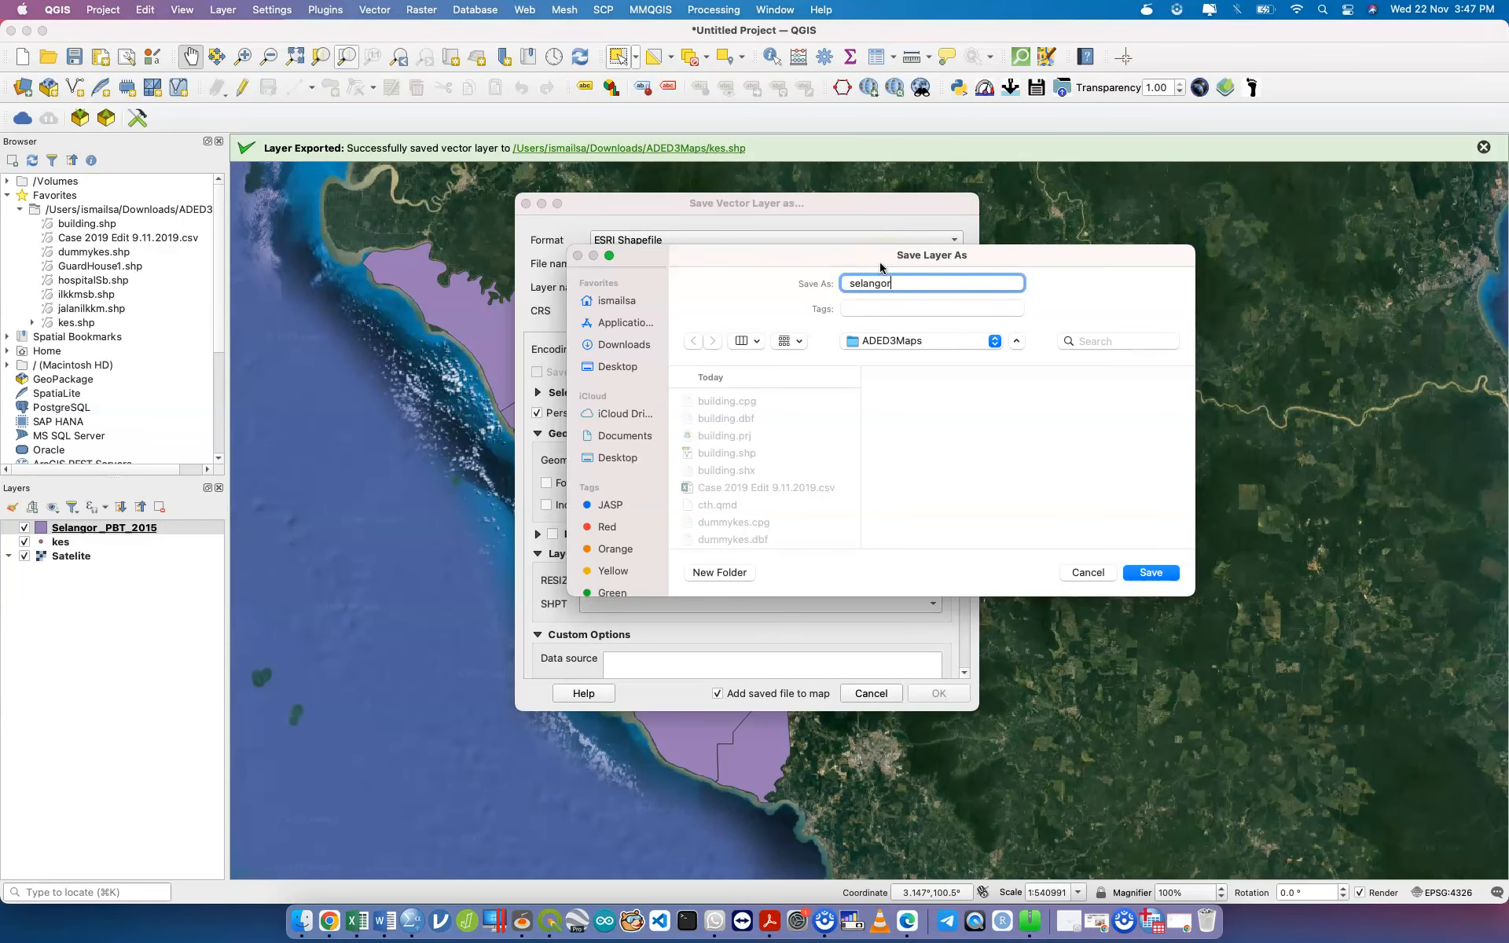
type("angor")
left_click(1149, 572)
left_click(940, 693)
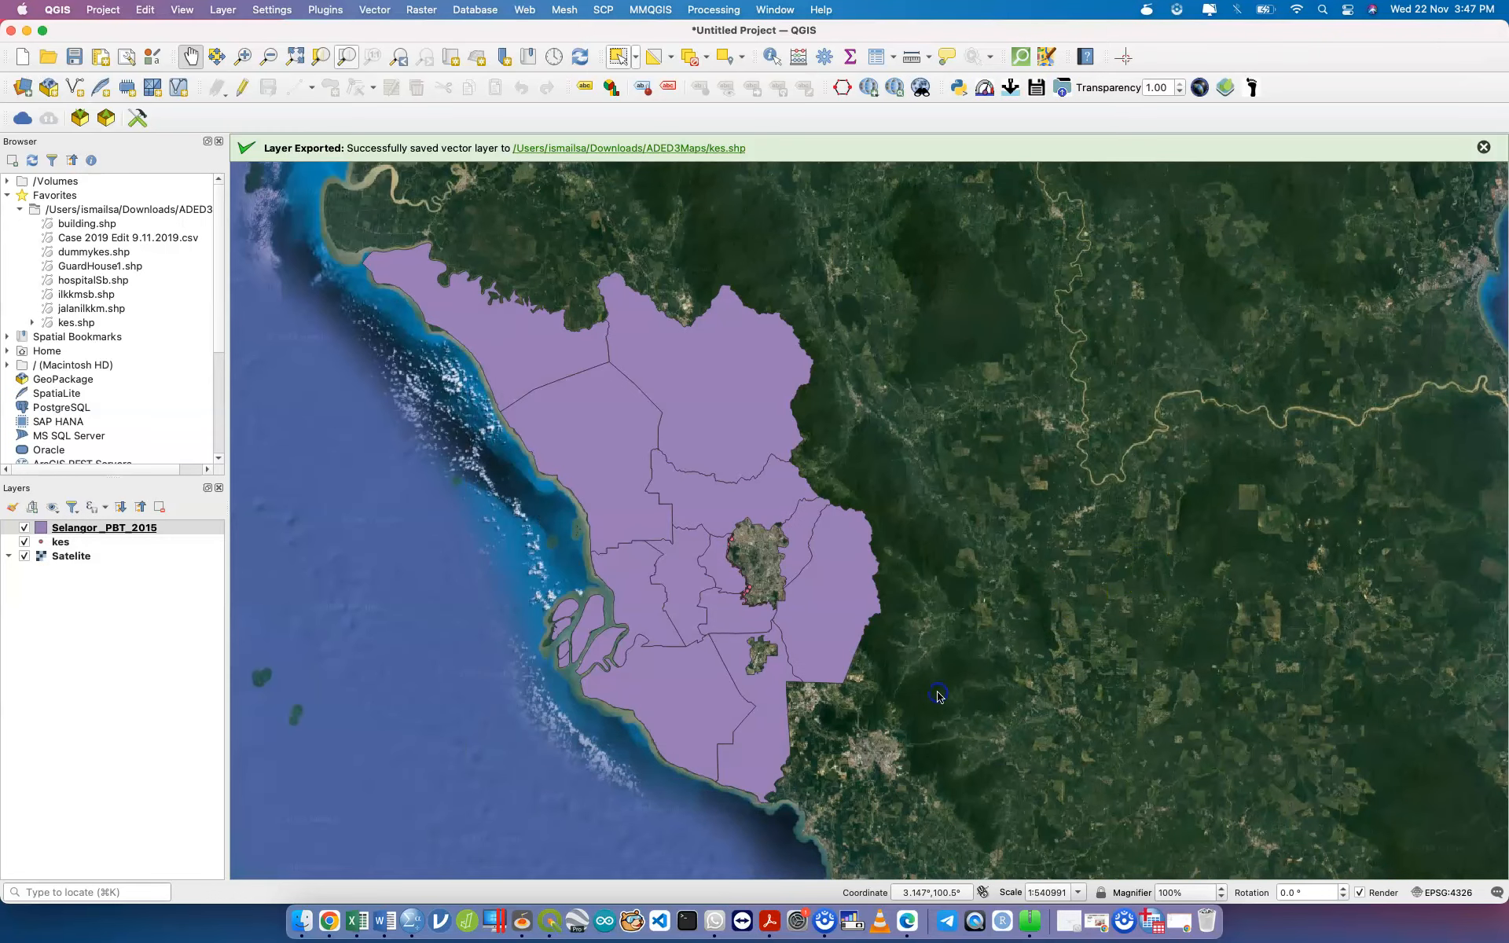
Step: Remove the Selangor_PBT_2015 layer from the project and select selangor.shp in the favourite ADED3Maps folder
left_click(156, 542)
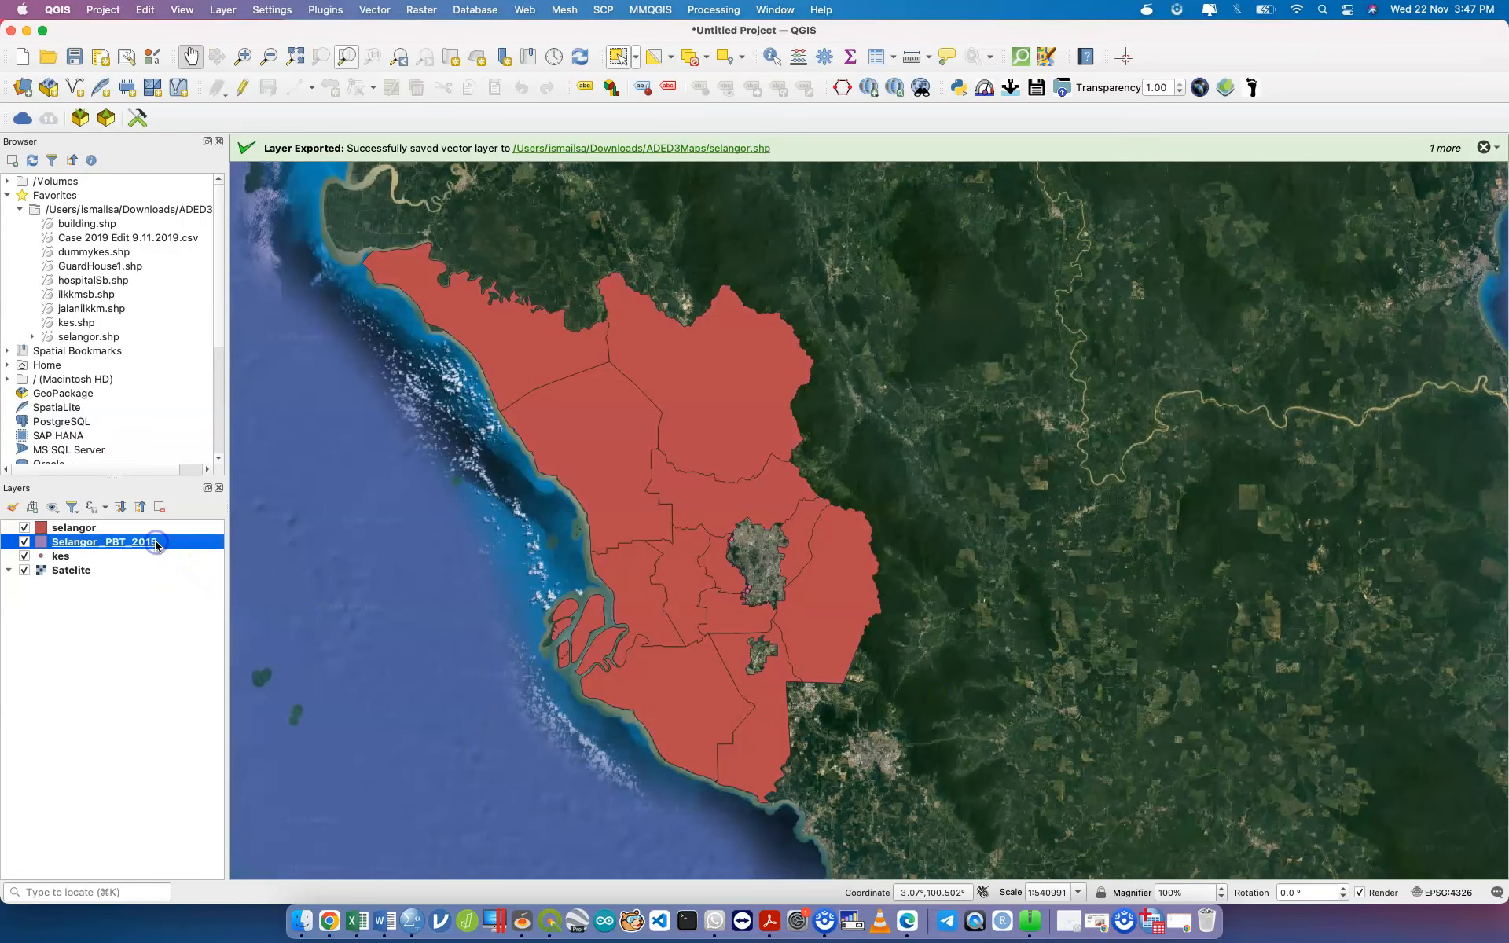
right_click(156, 542)
left_click(267, 298)
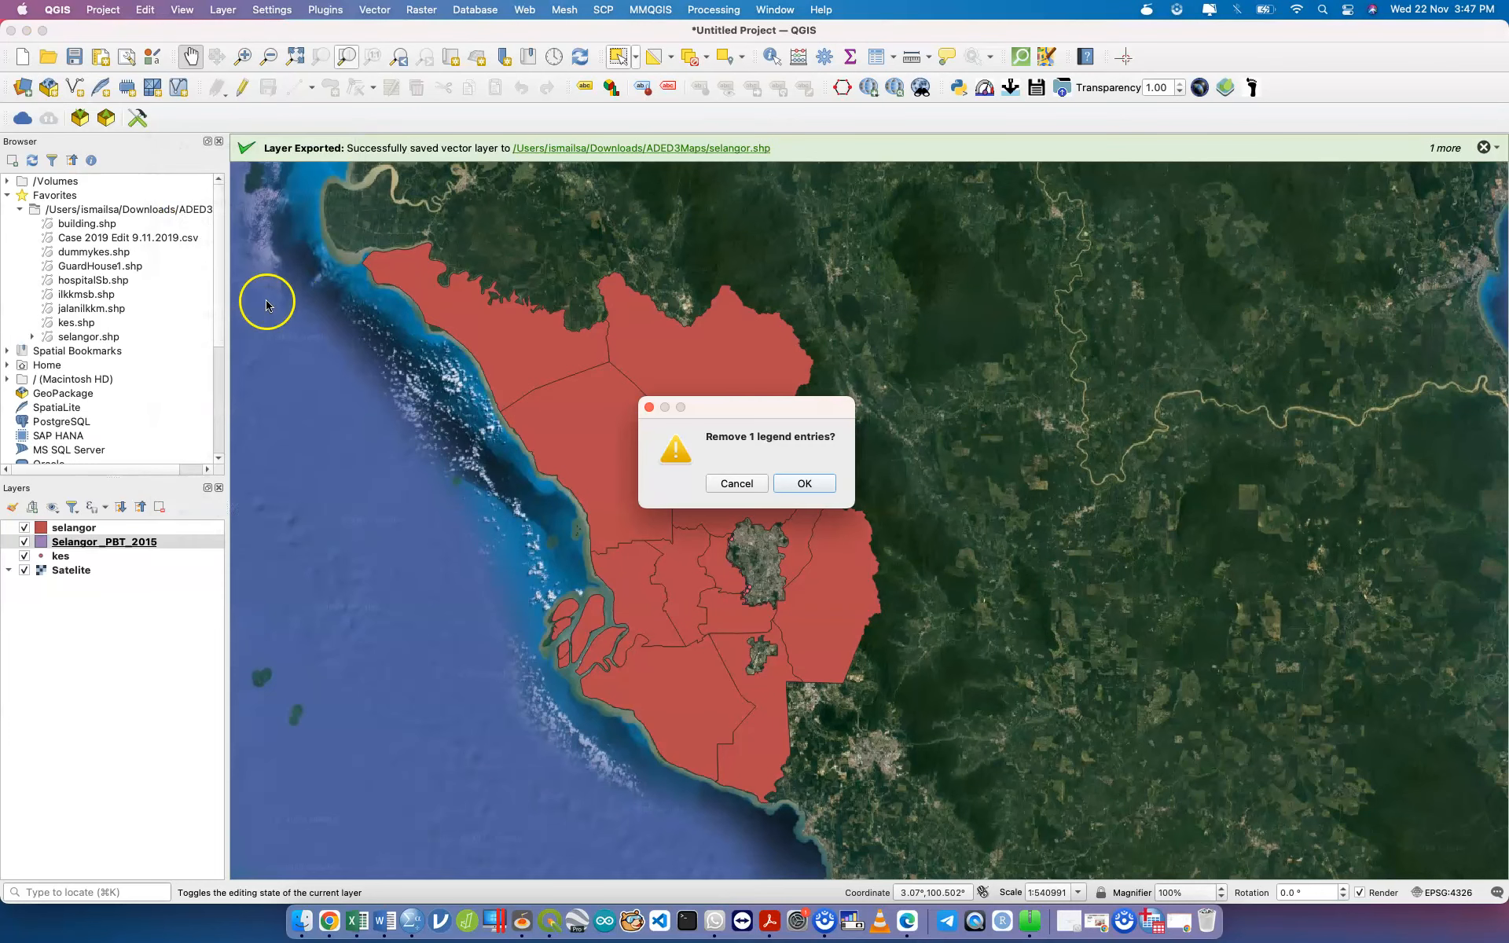
left_click(798, 476)
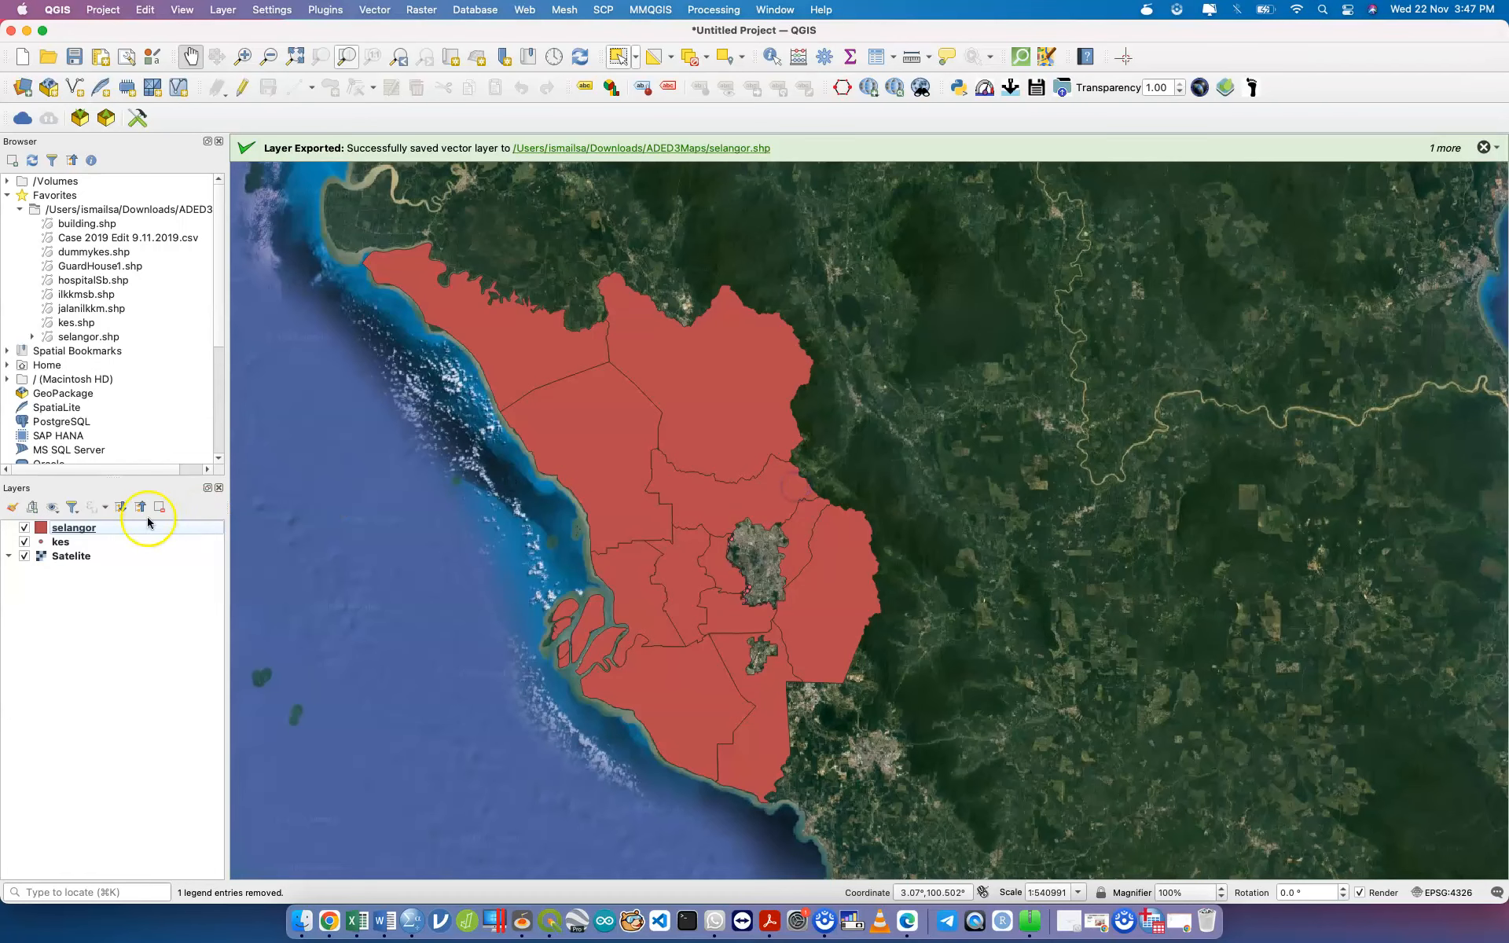
left_click(88, 337)
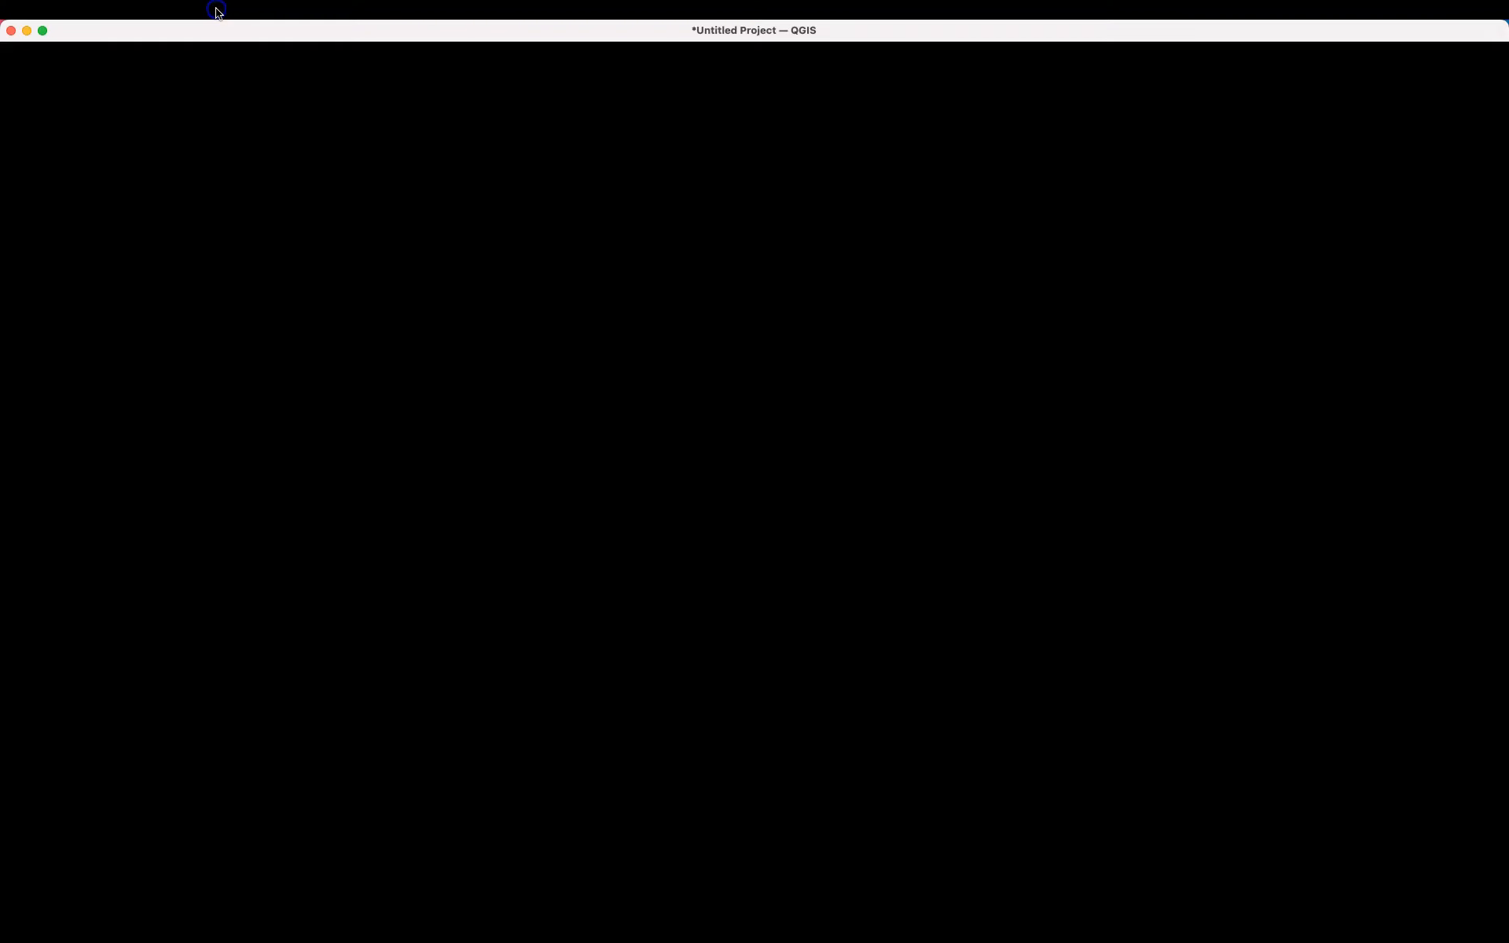
Step: Add Selangor_PBT_2015.geojson from the Downloads folder as a vector layer through the Data Source Manager
left_click(217, 12)
mouse_move(284, 67)
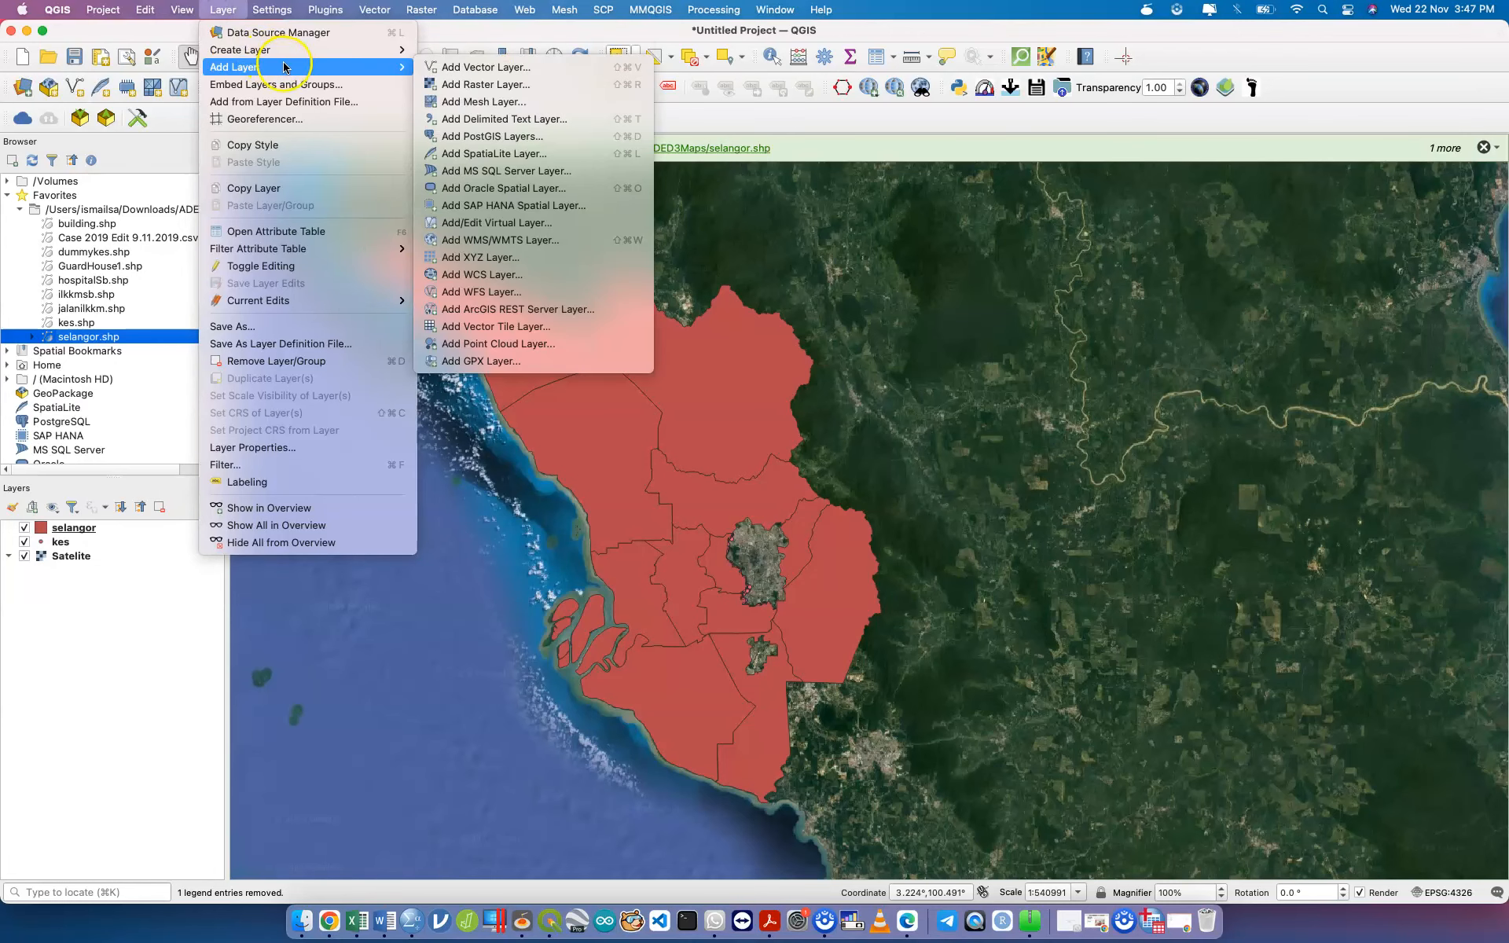
left_click(477, 69)
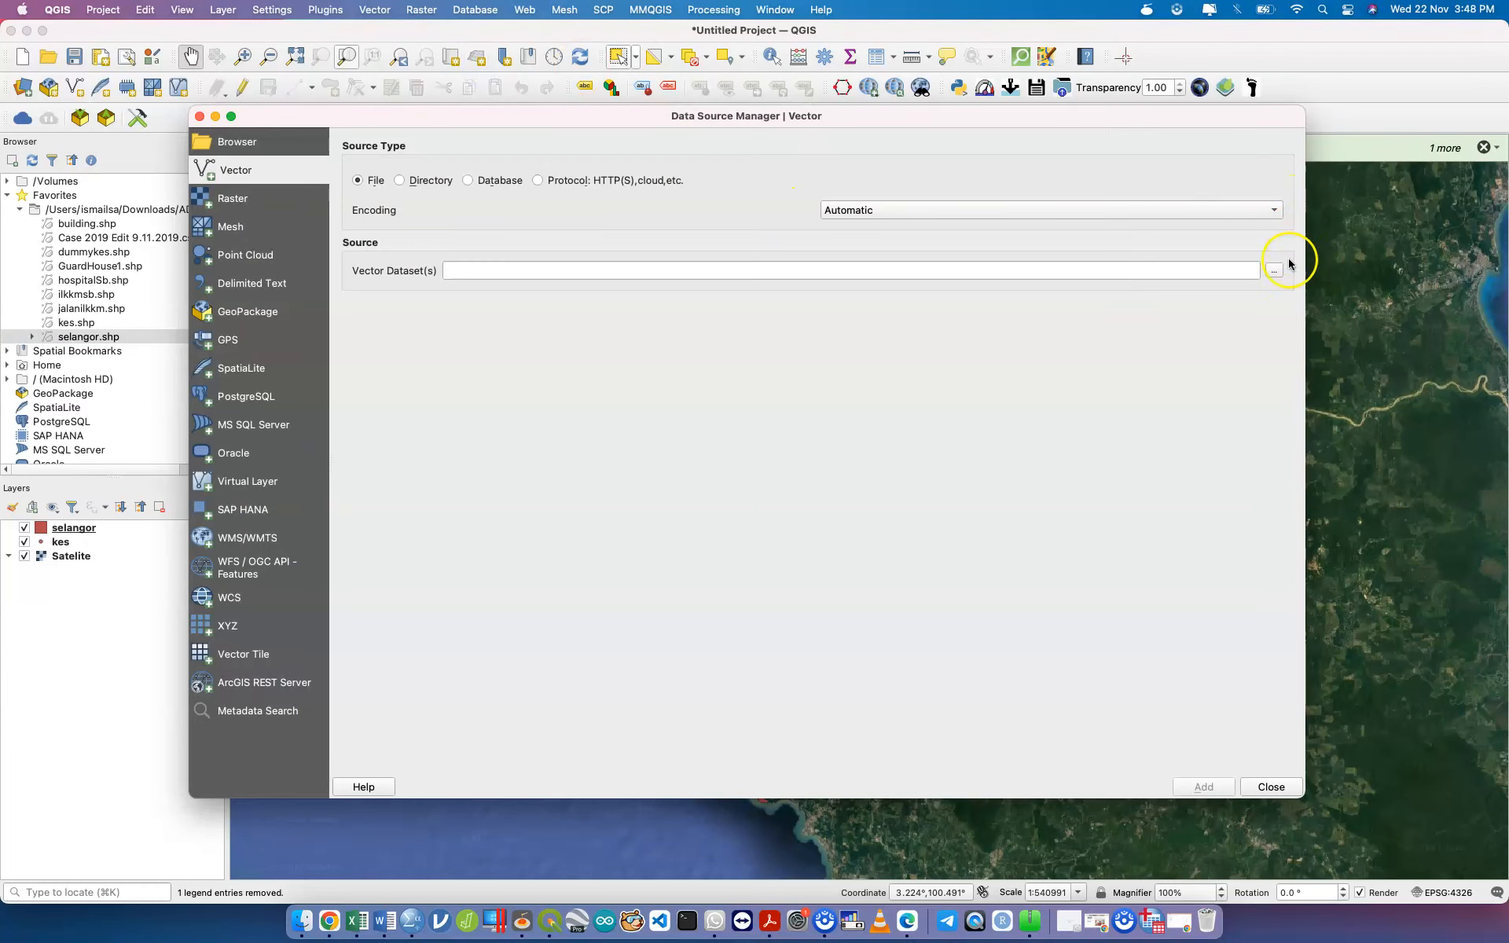
left_click(1275, 273)
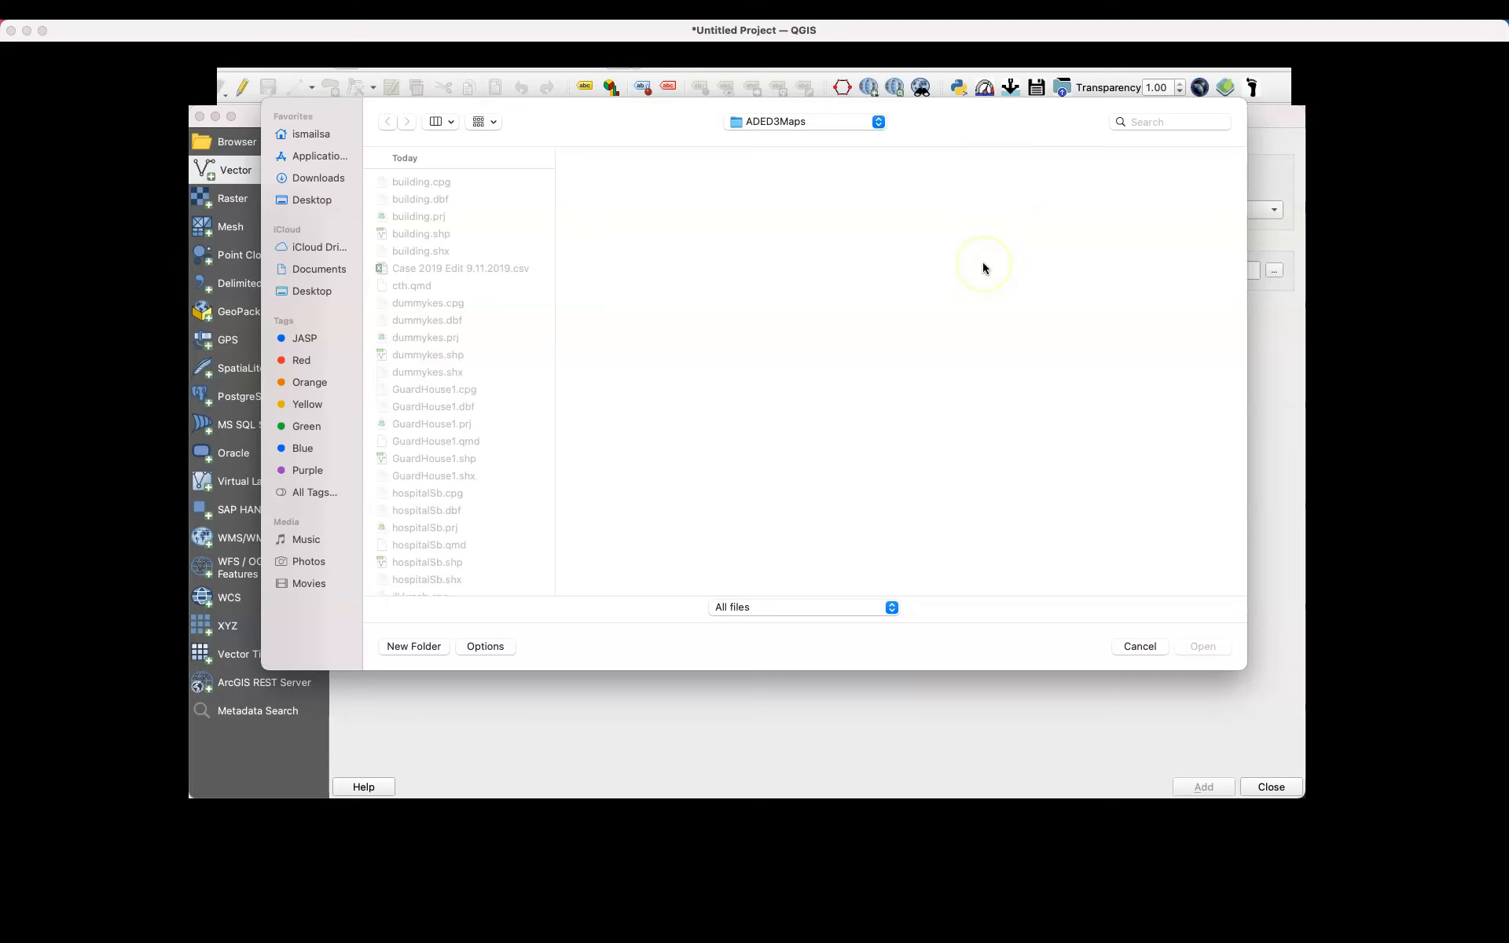
left_click(312, 179)
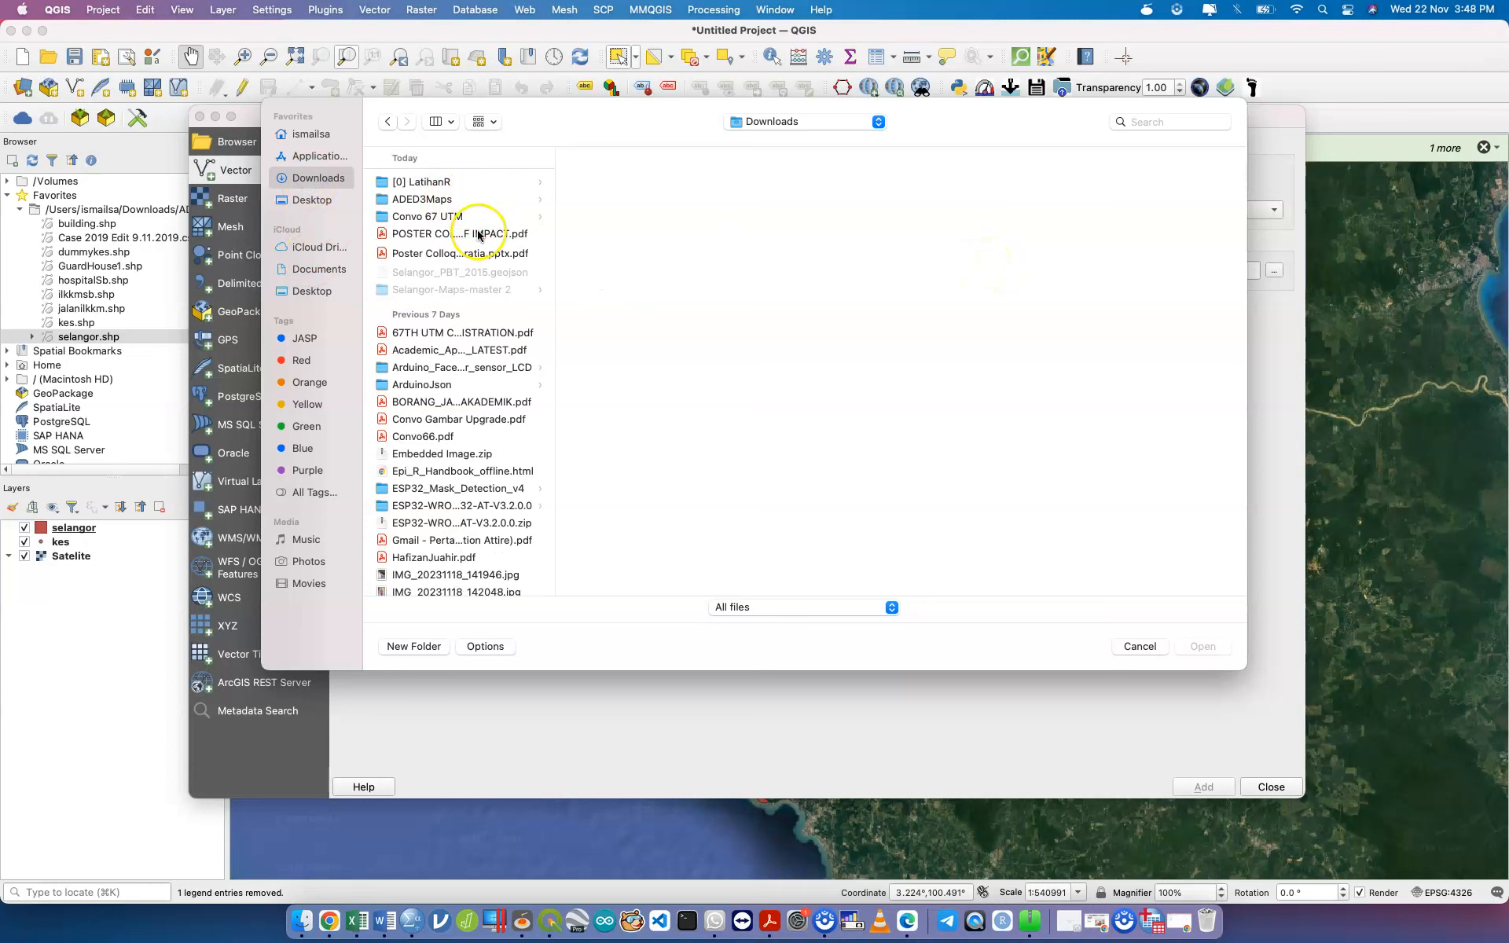
left_click(484, 272)
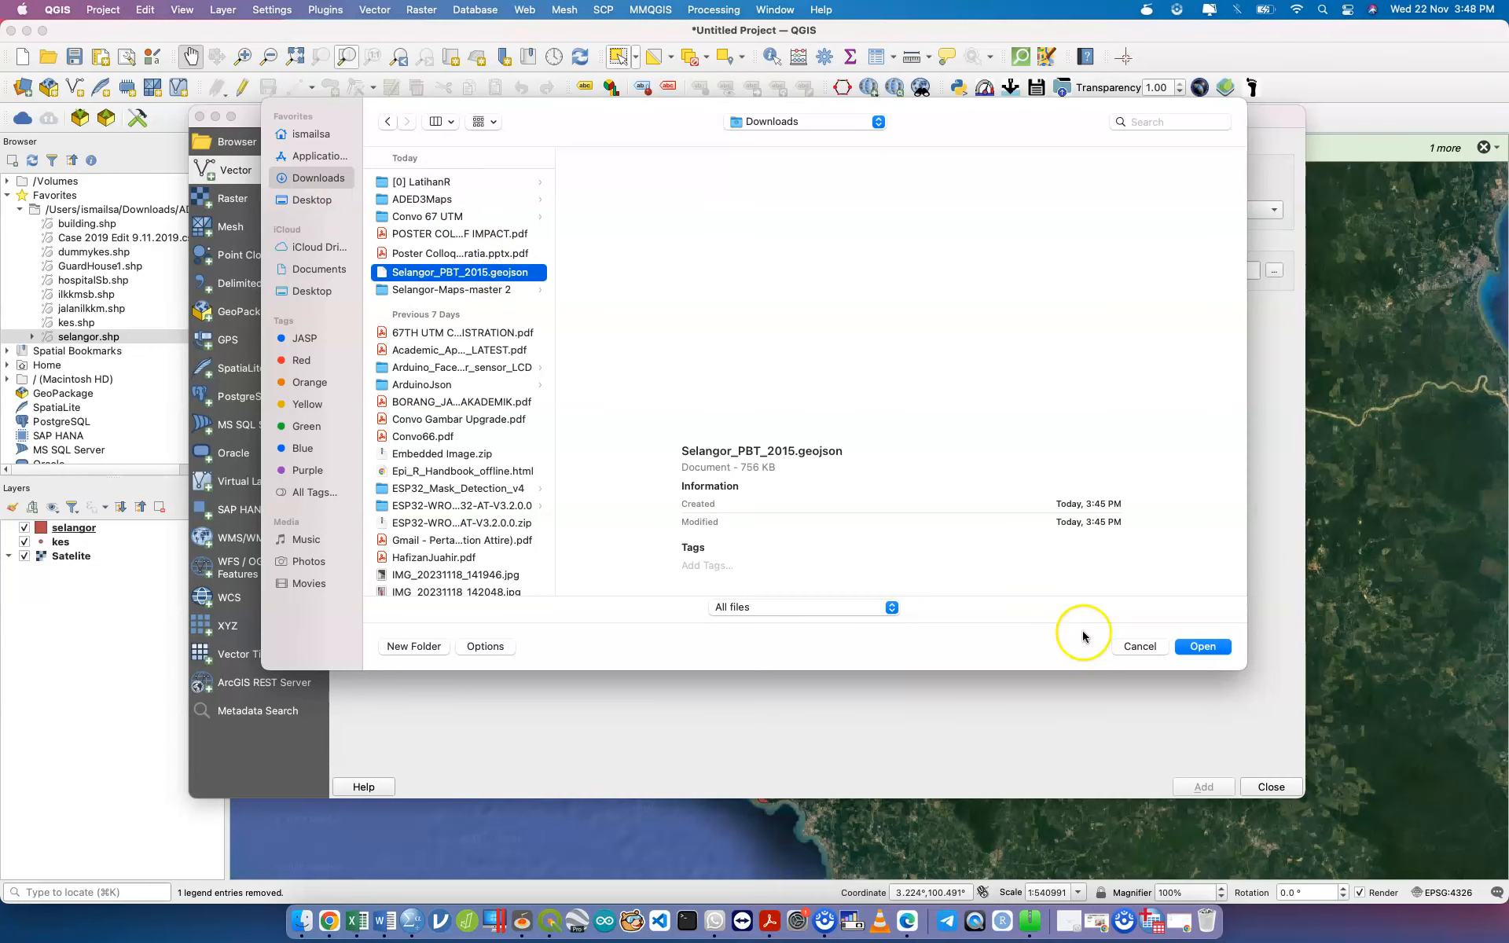
left_click(1203, 646)
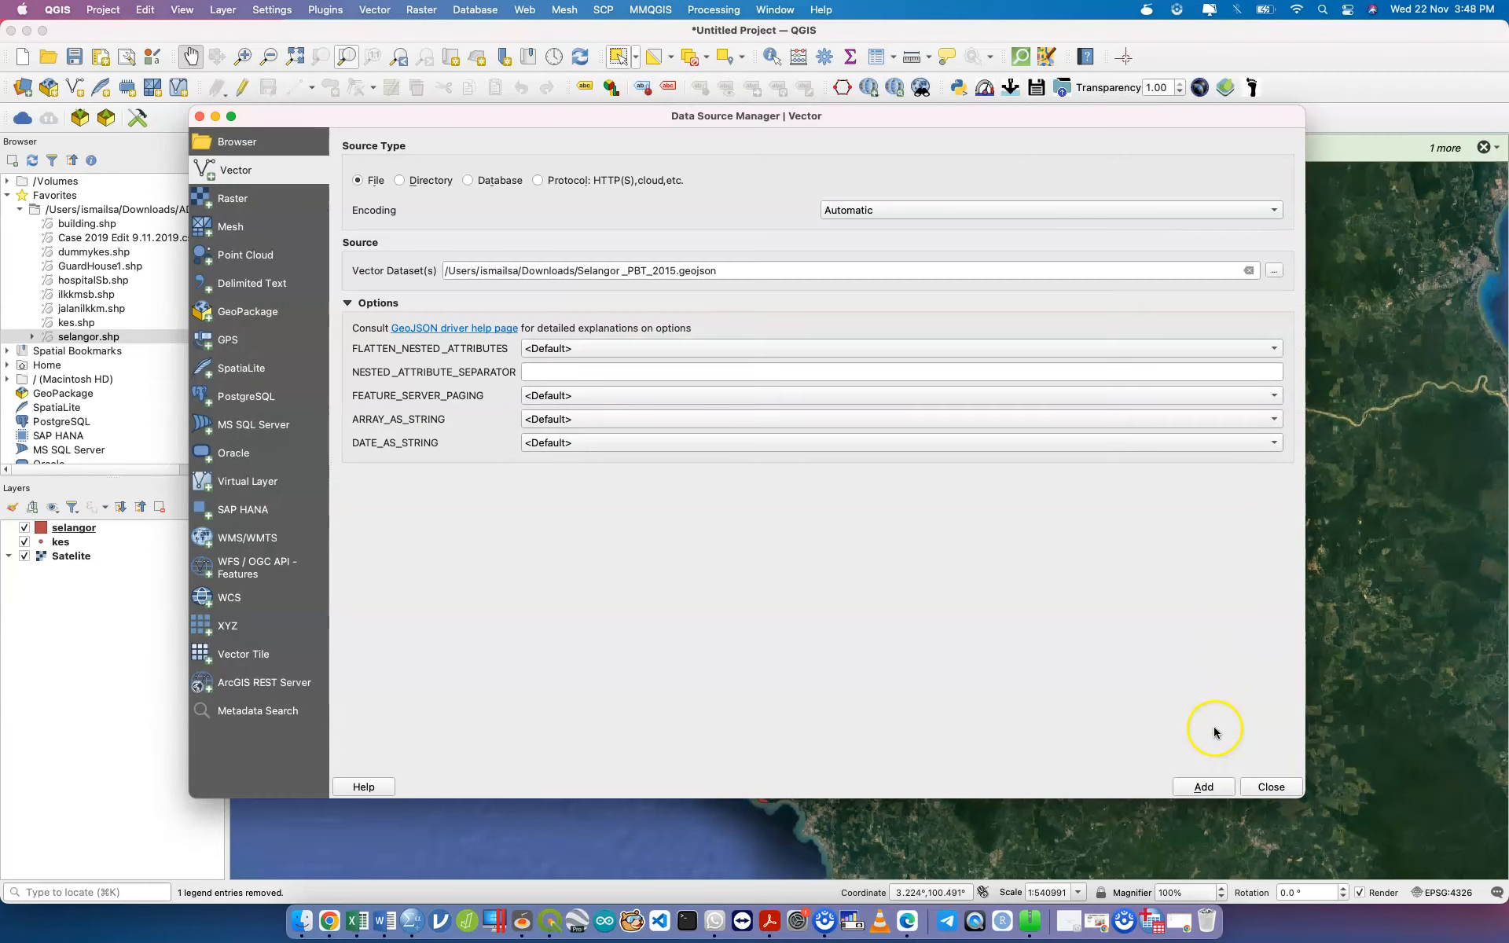
left_click(1204, 787)
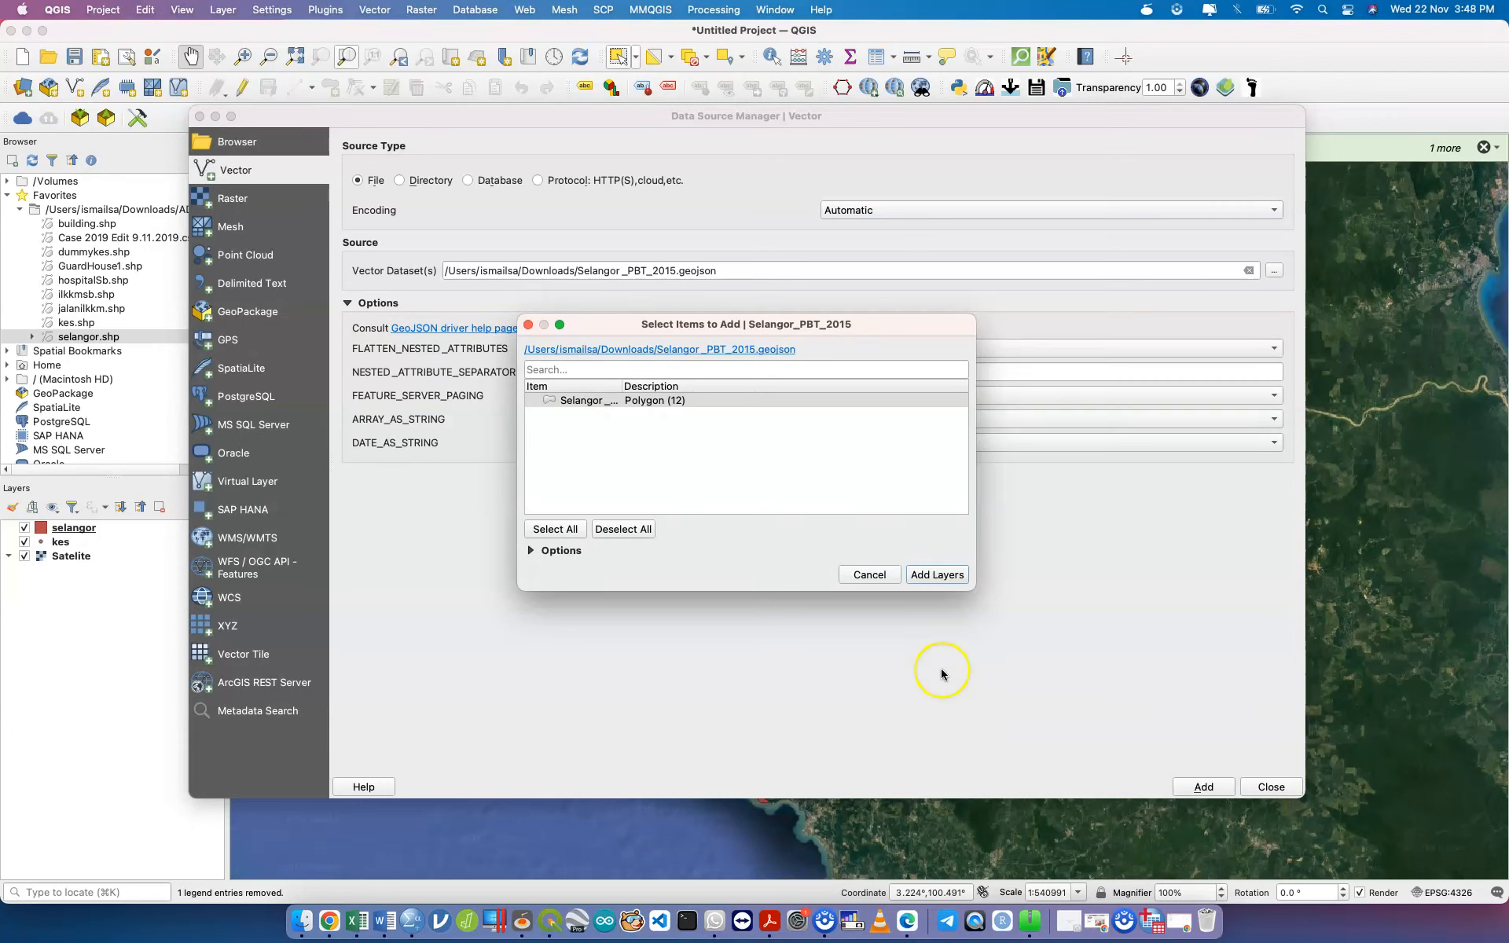
left_click(939, 575)
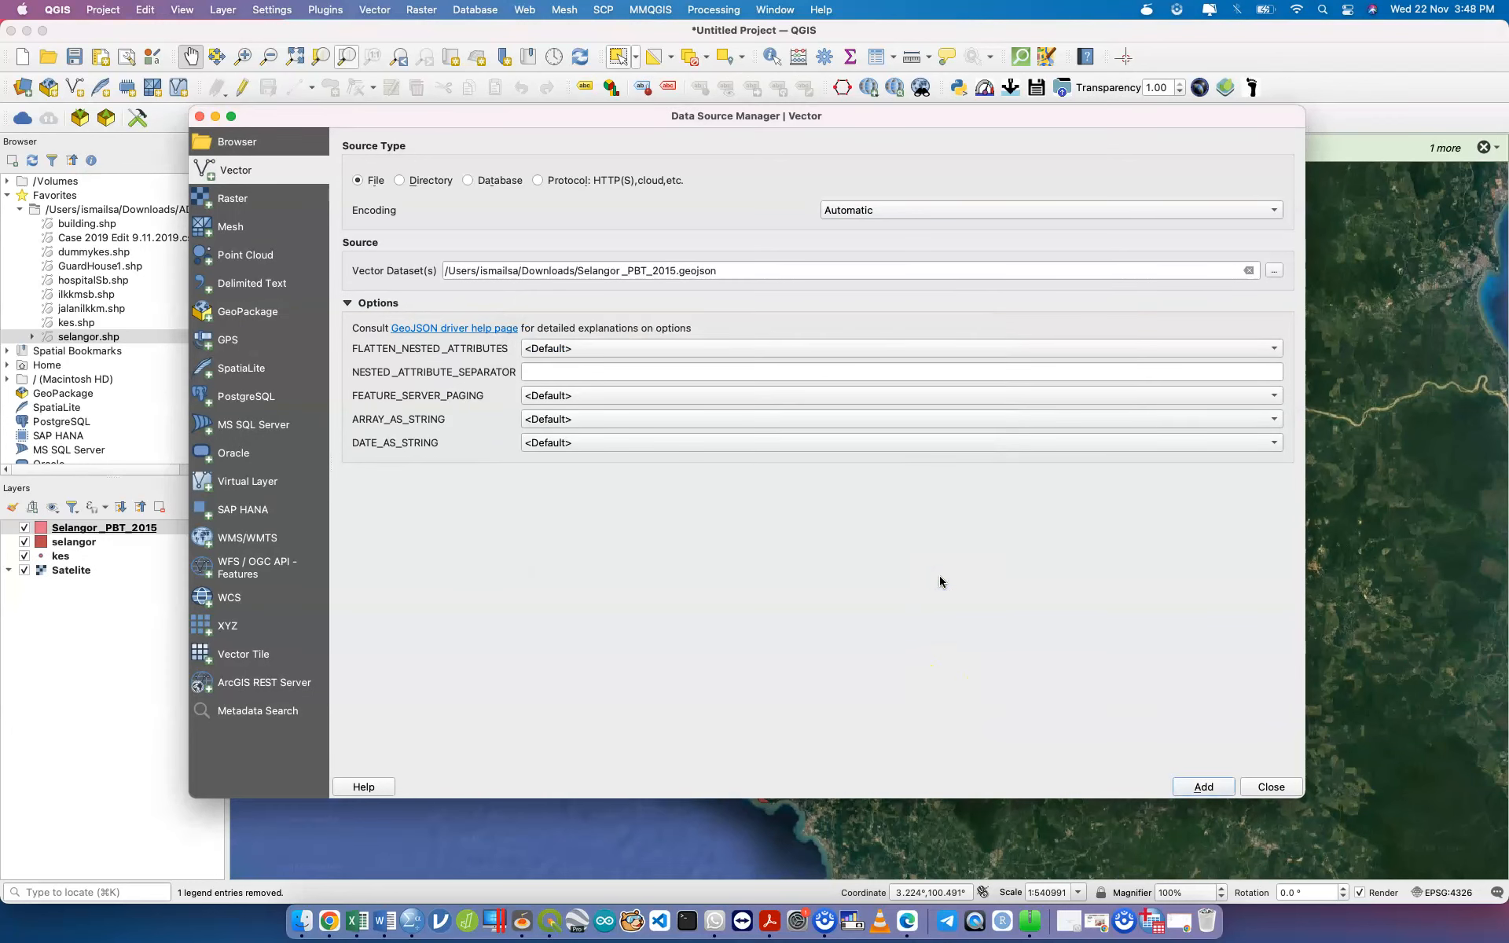
left_click(1281, 787)
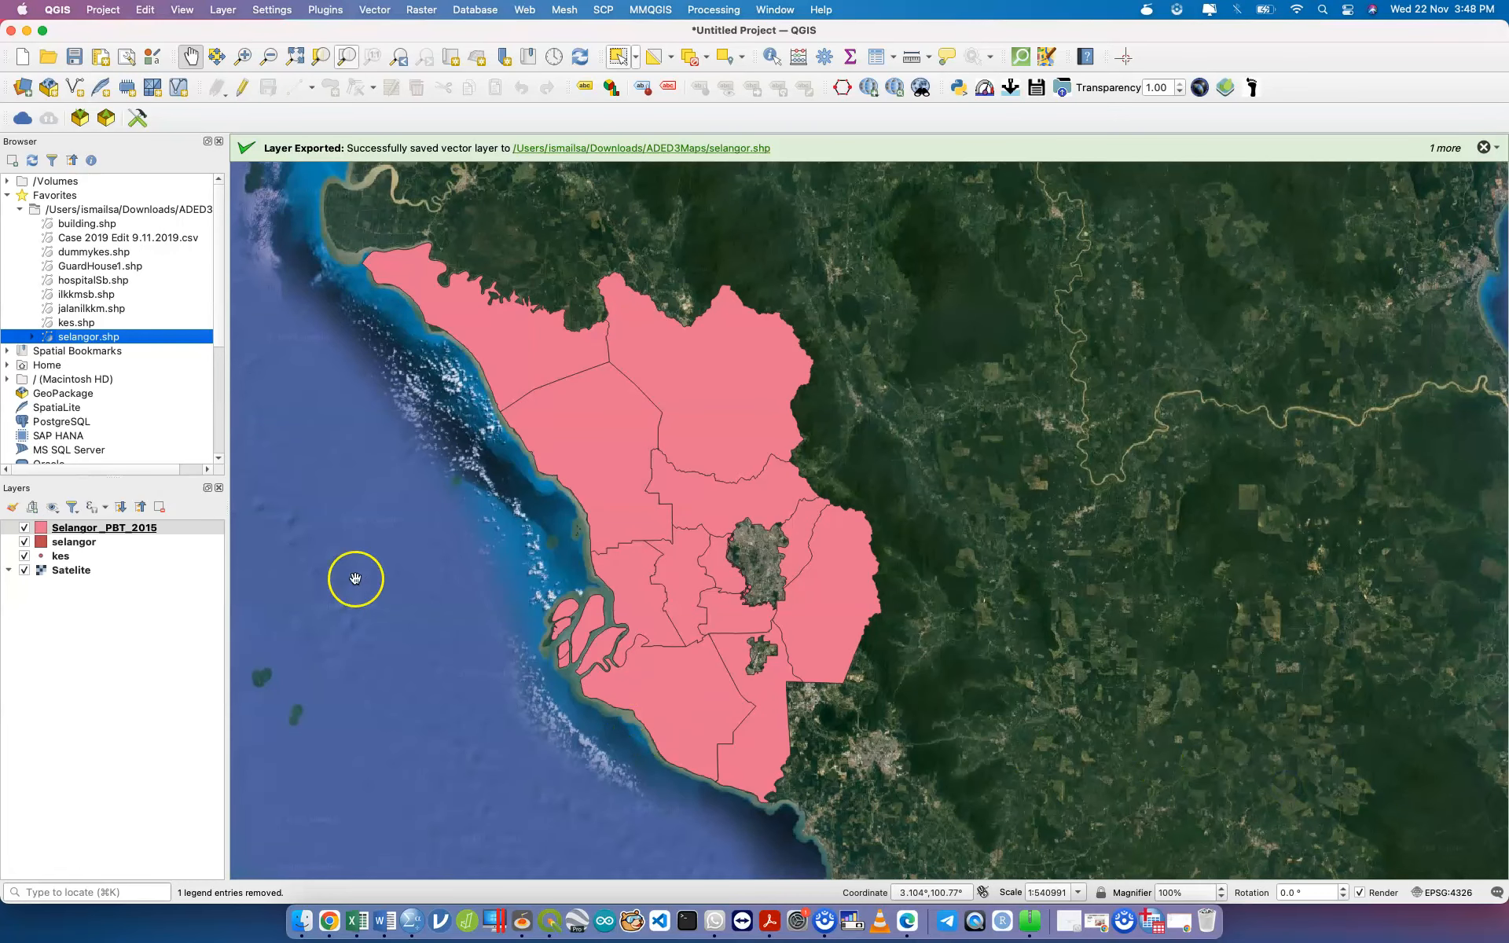
Step: Hide the selangor layer, remove the Selangor_PBT_2015 layer again, and turn the selangor layer's visibility back on
left_click(22, 544)
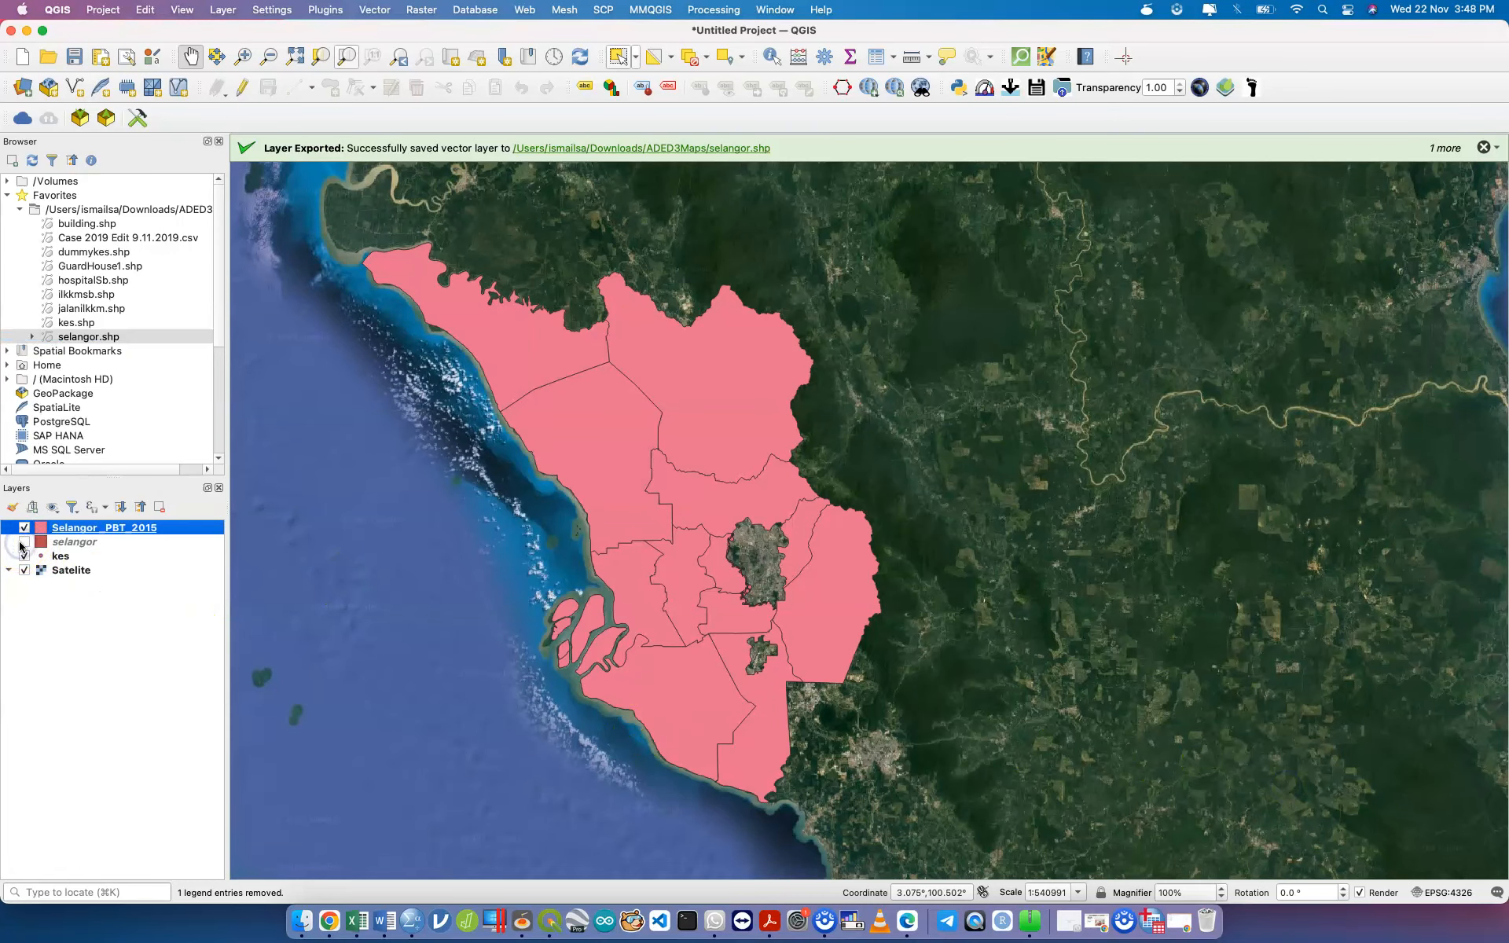
left_click(115, 531)
right_click(115, 532)
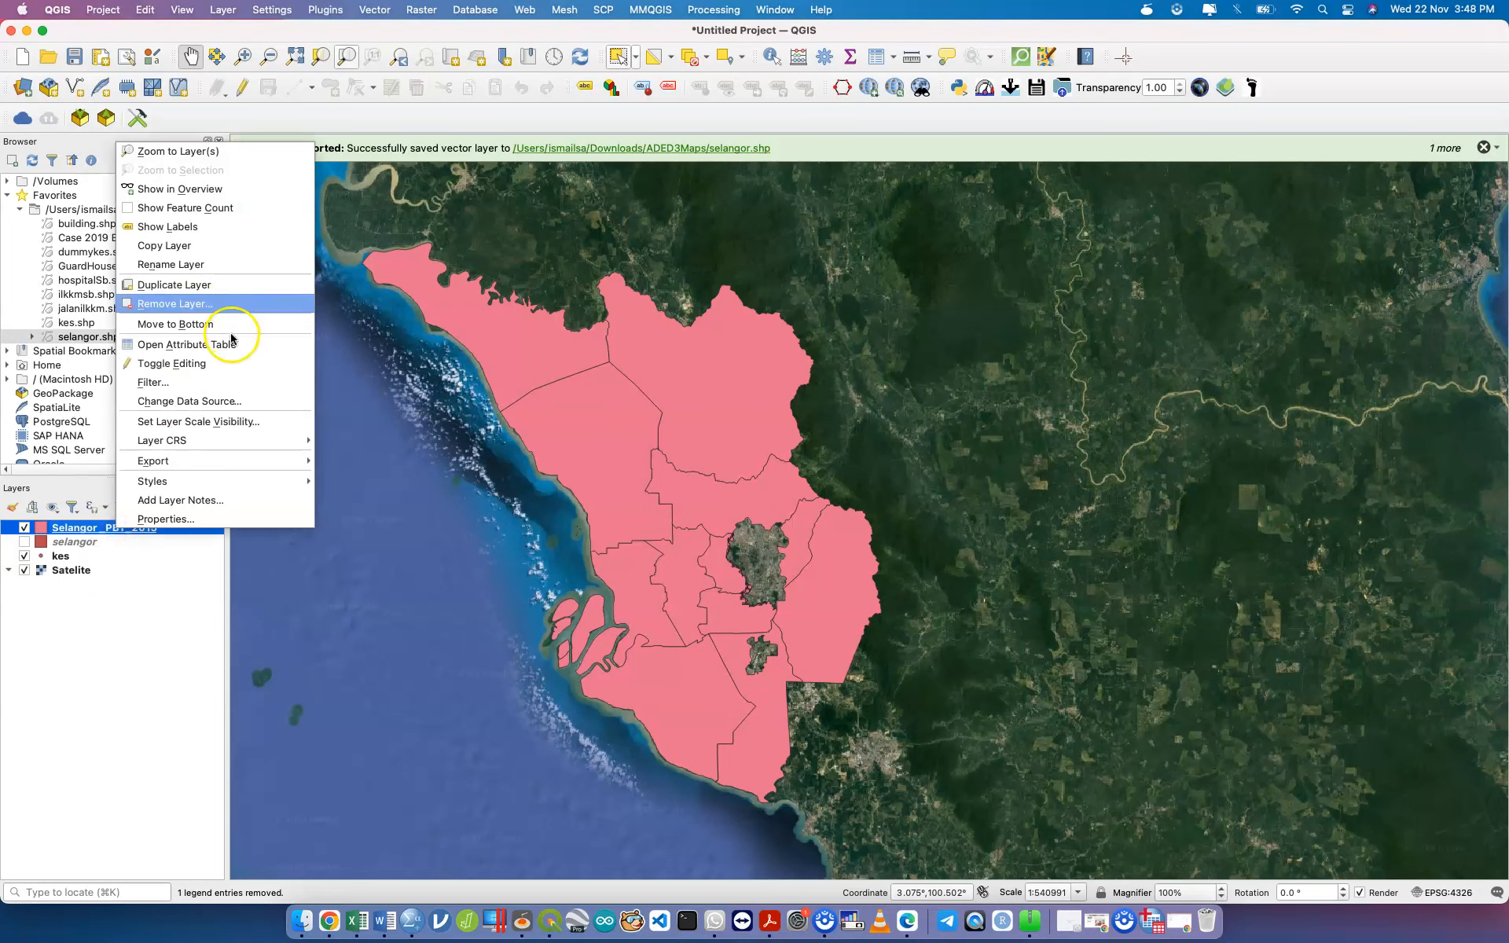
left_click(240, 304)
left_click(797, 483)
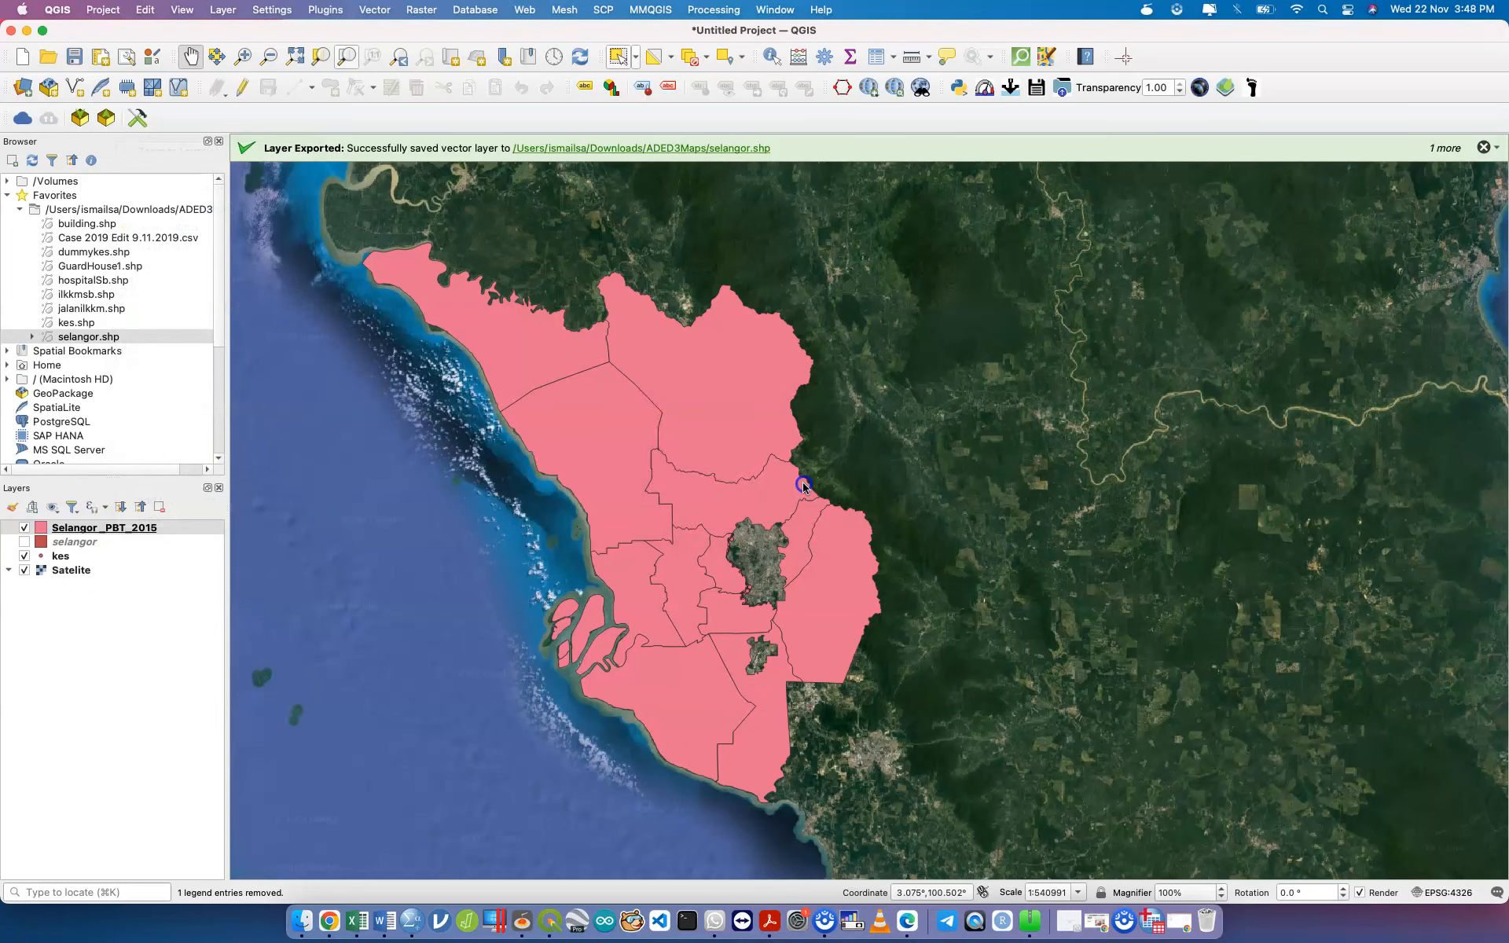
left_click(24, 527)
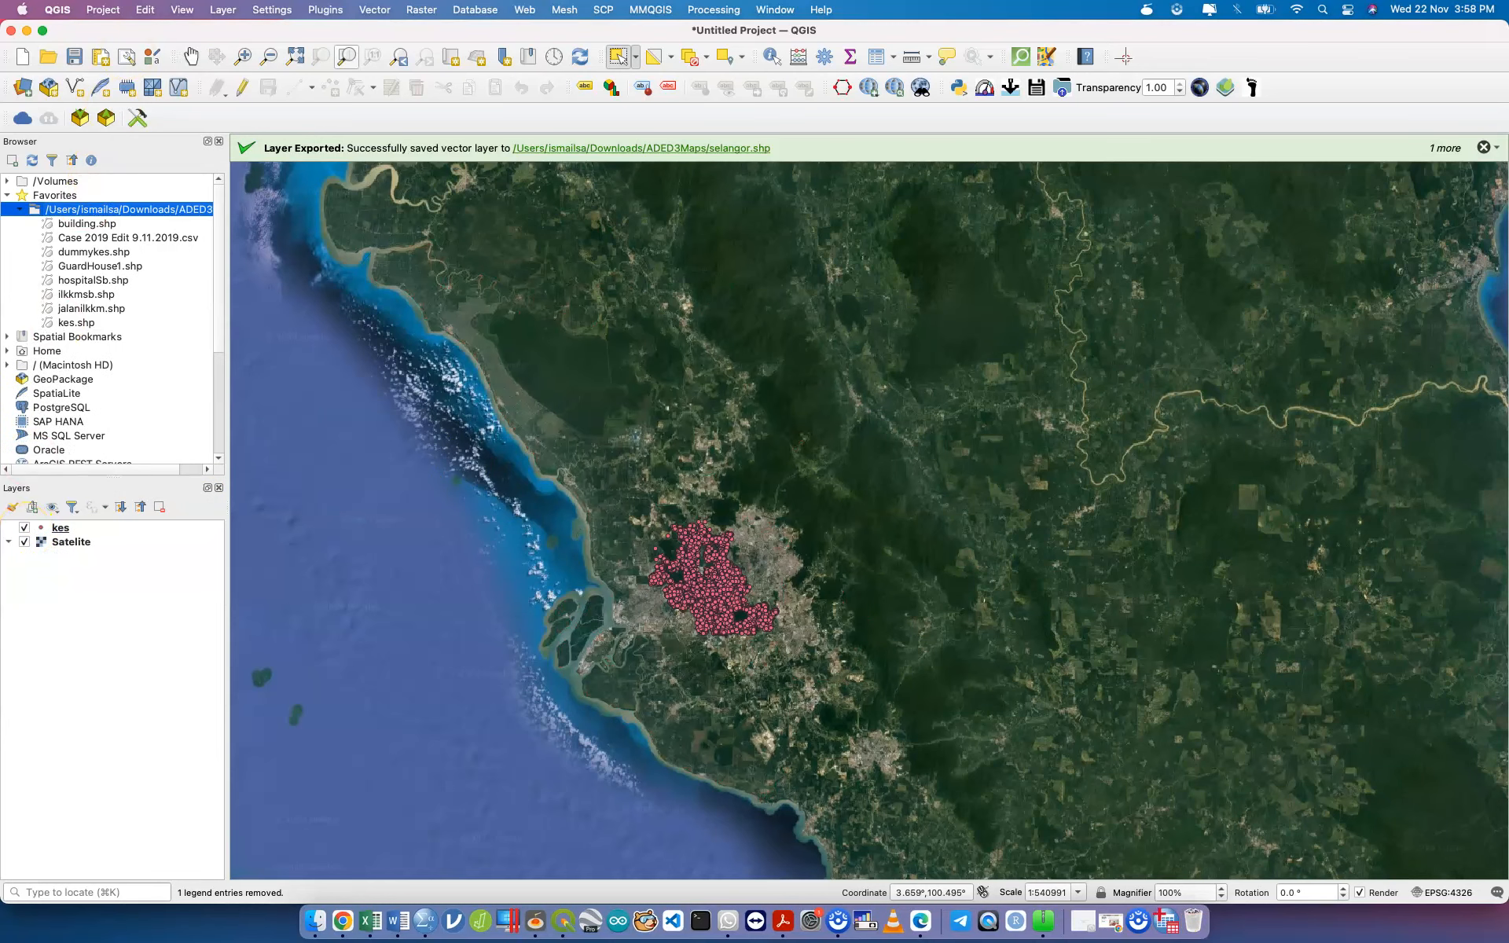
Step: Switch to Chrome and search for "github.com tindak malaysia" in a new tab
key("ctrl+Up")
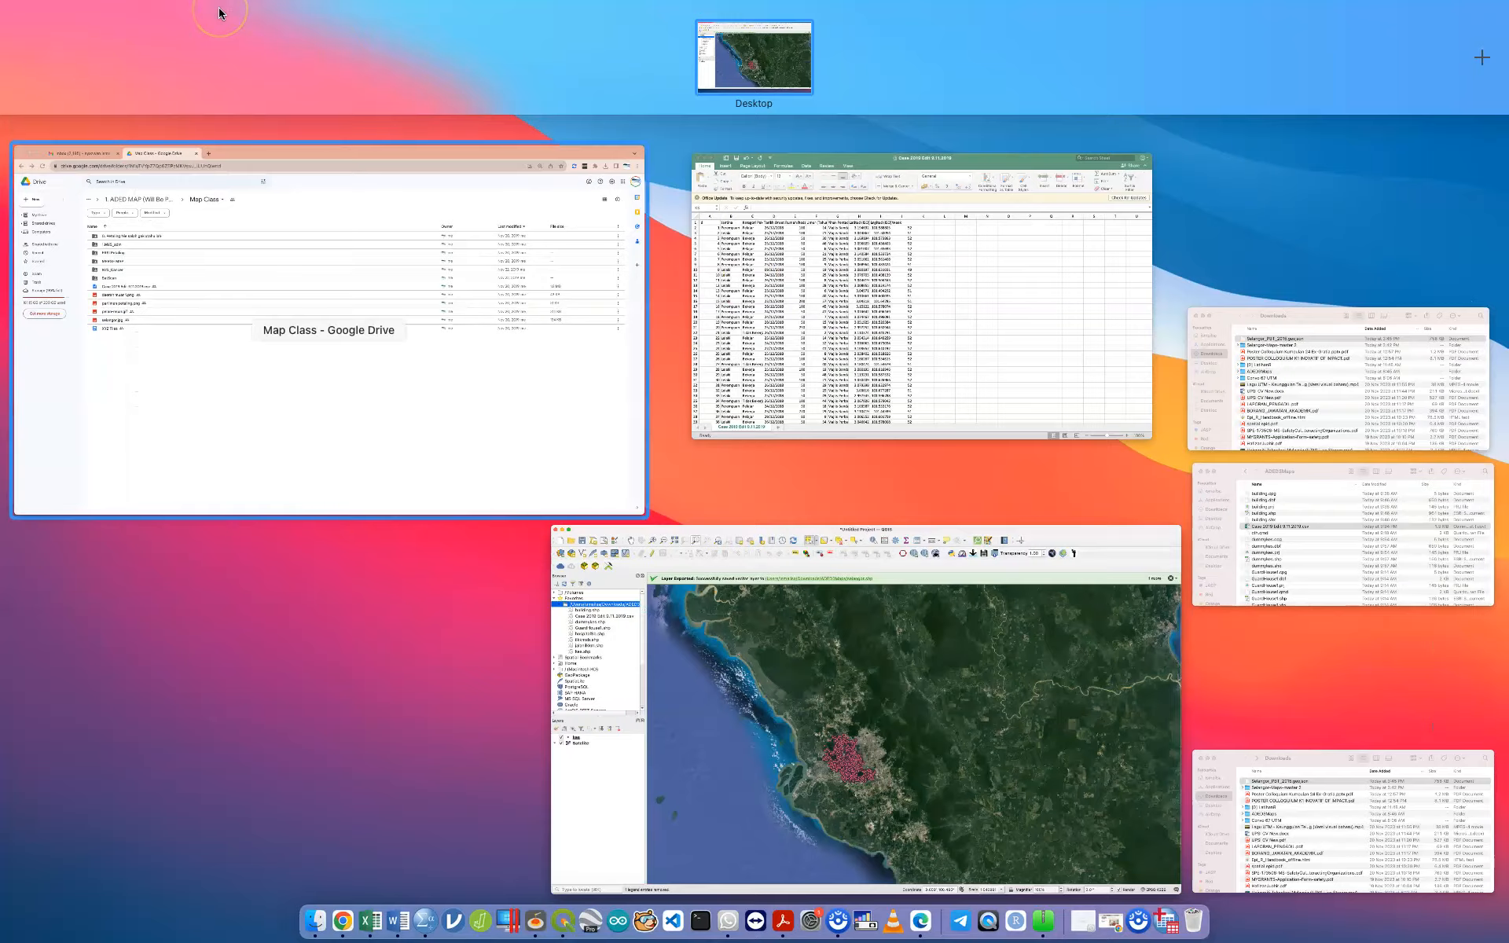
left_click(393, 173)
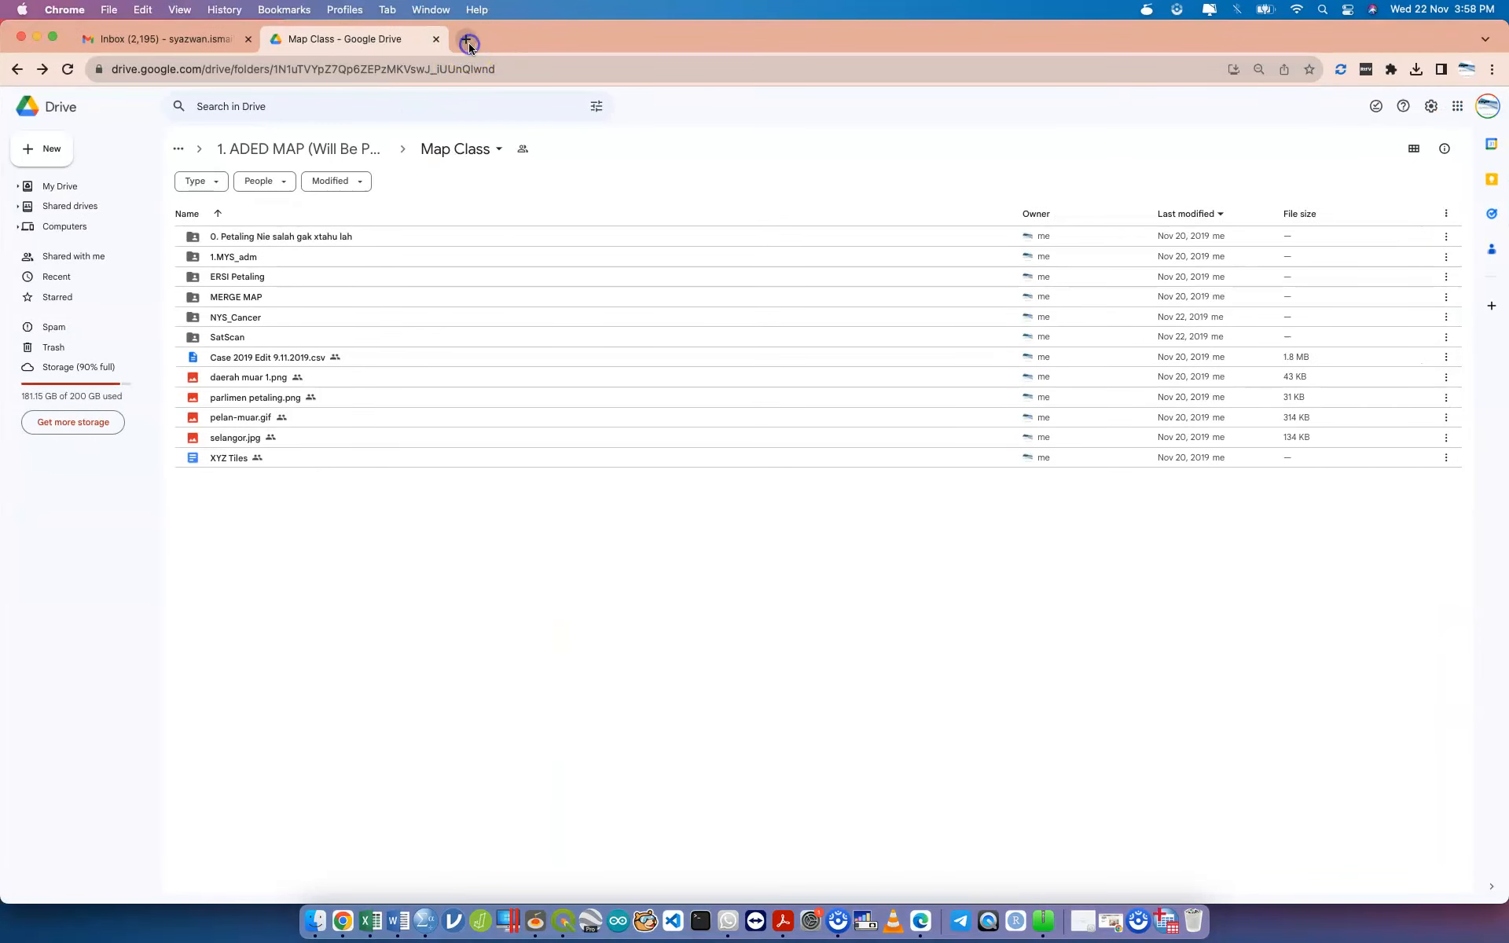
left_click(467, 40)
type("github")
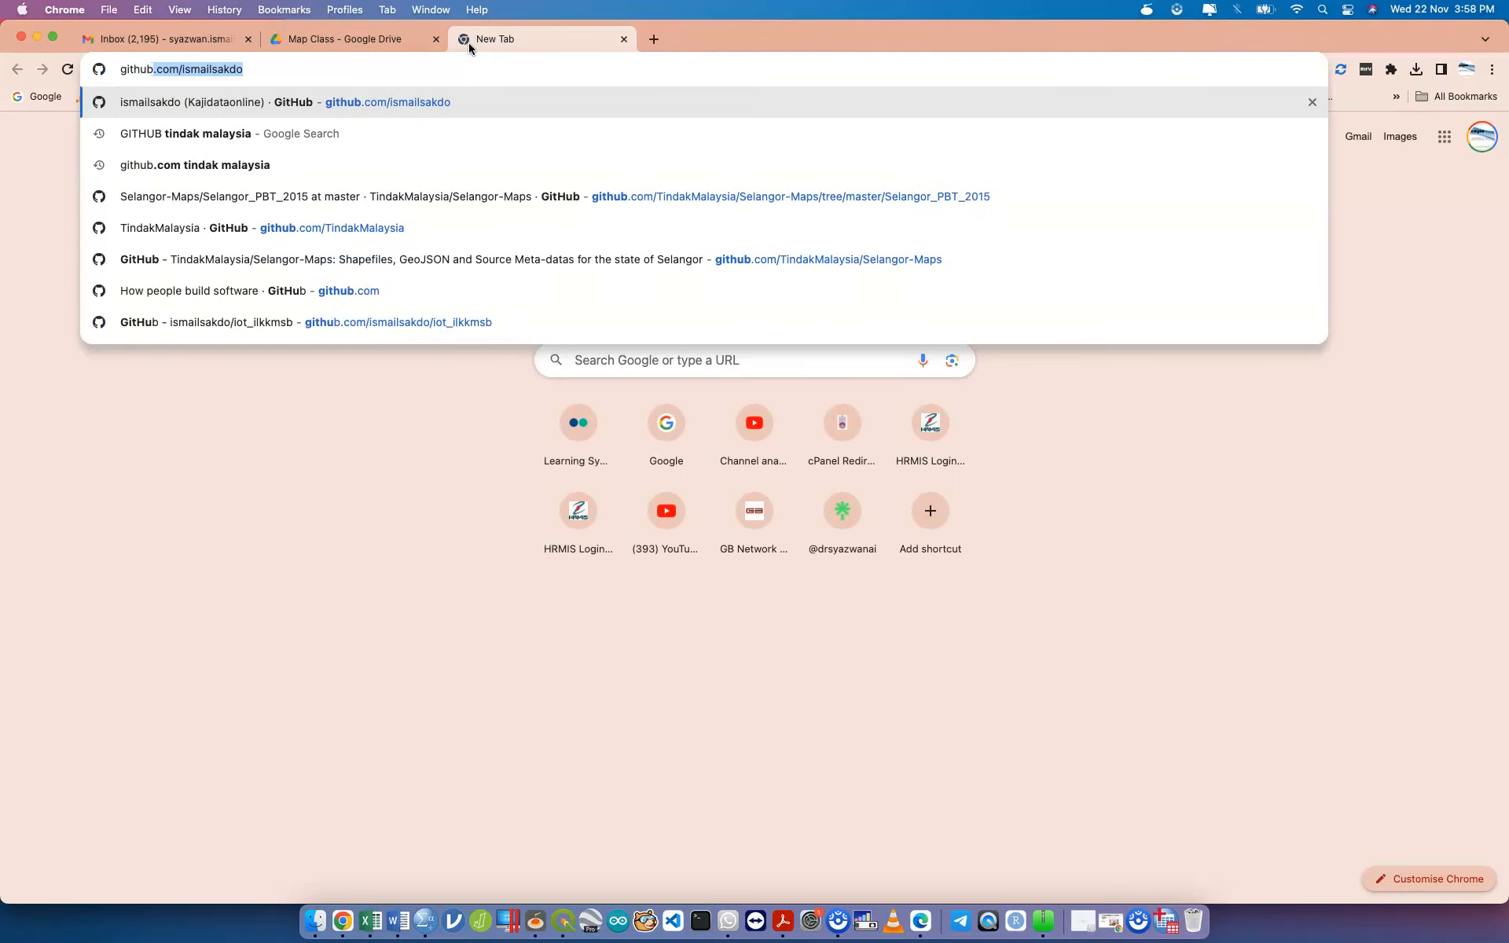
key("Right")
key("BackSpace")
key("BackSpace")
key("BackSpace")
key("BackSpace")
key("BackSpace")
key("BackSpace")
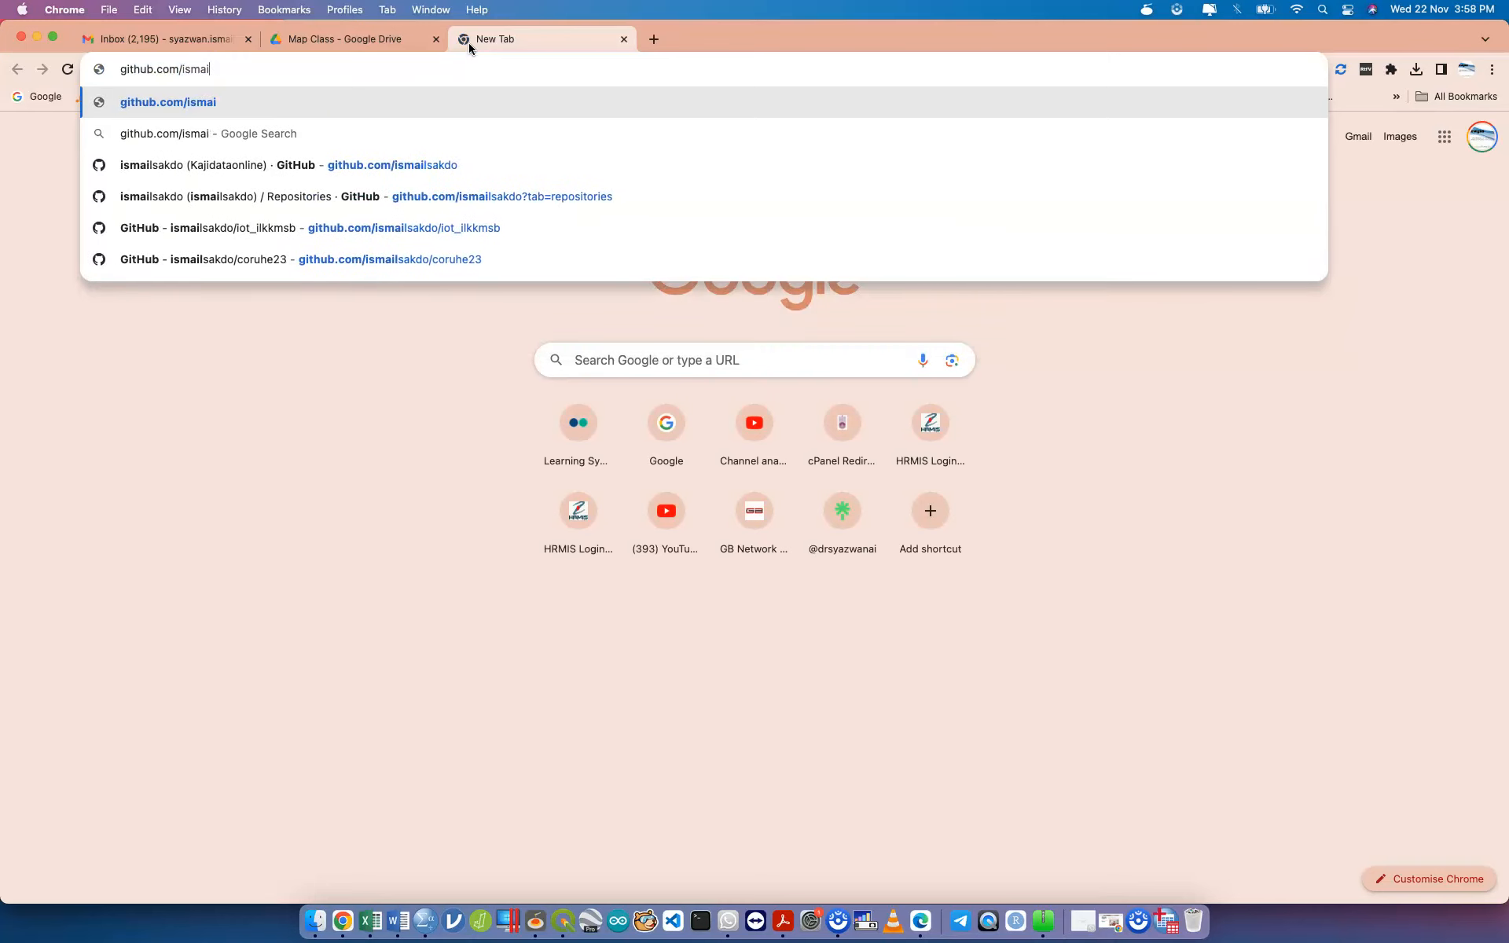
key("BackSpace")
key("BackSpace")
key("BackSpace")
key("BackSpace")
key("BackSpace")
key("BackSpace")
type("tindak")
key("Return")
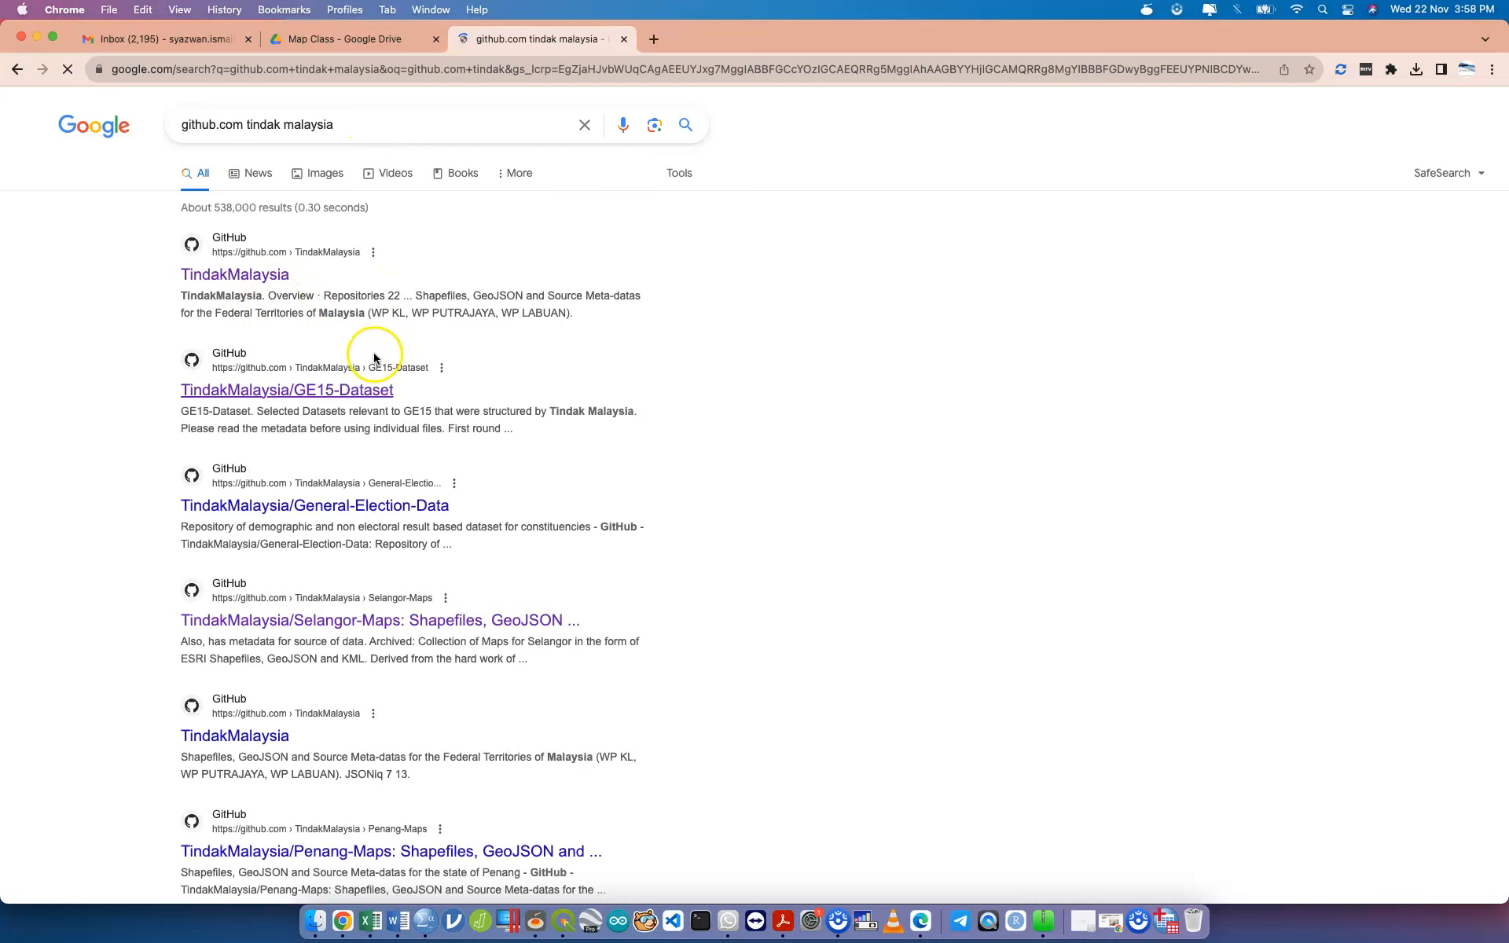
Step: Open TindakMalaysia's GitHub page and go through the Selangor-Maps repository's Selangor_PBT_2015 folder to Selangor_PBT_2015.geojson
left_click(258, 283)
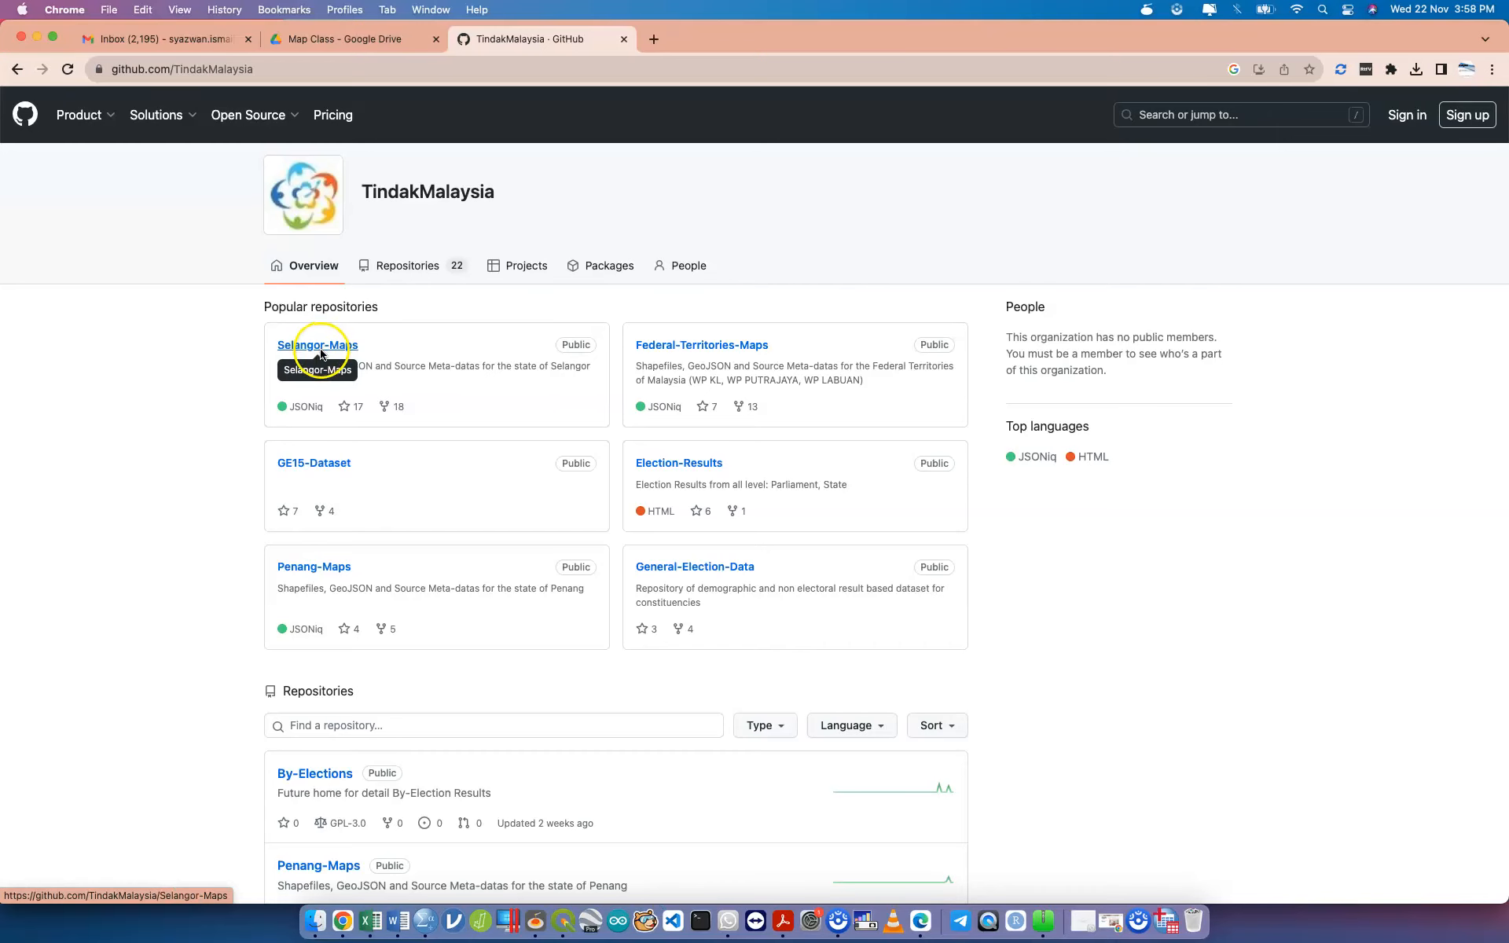
left_click(330, 351)
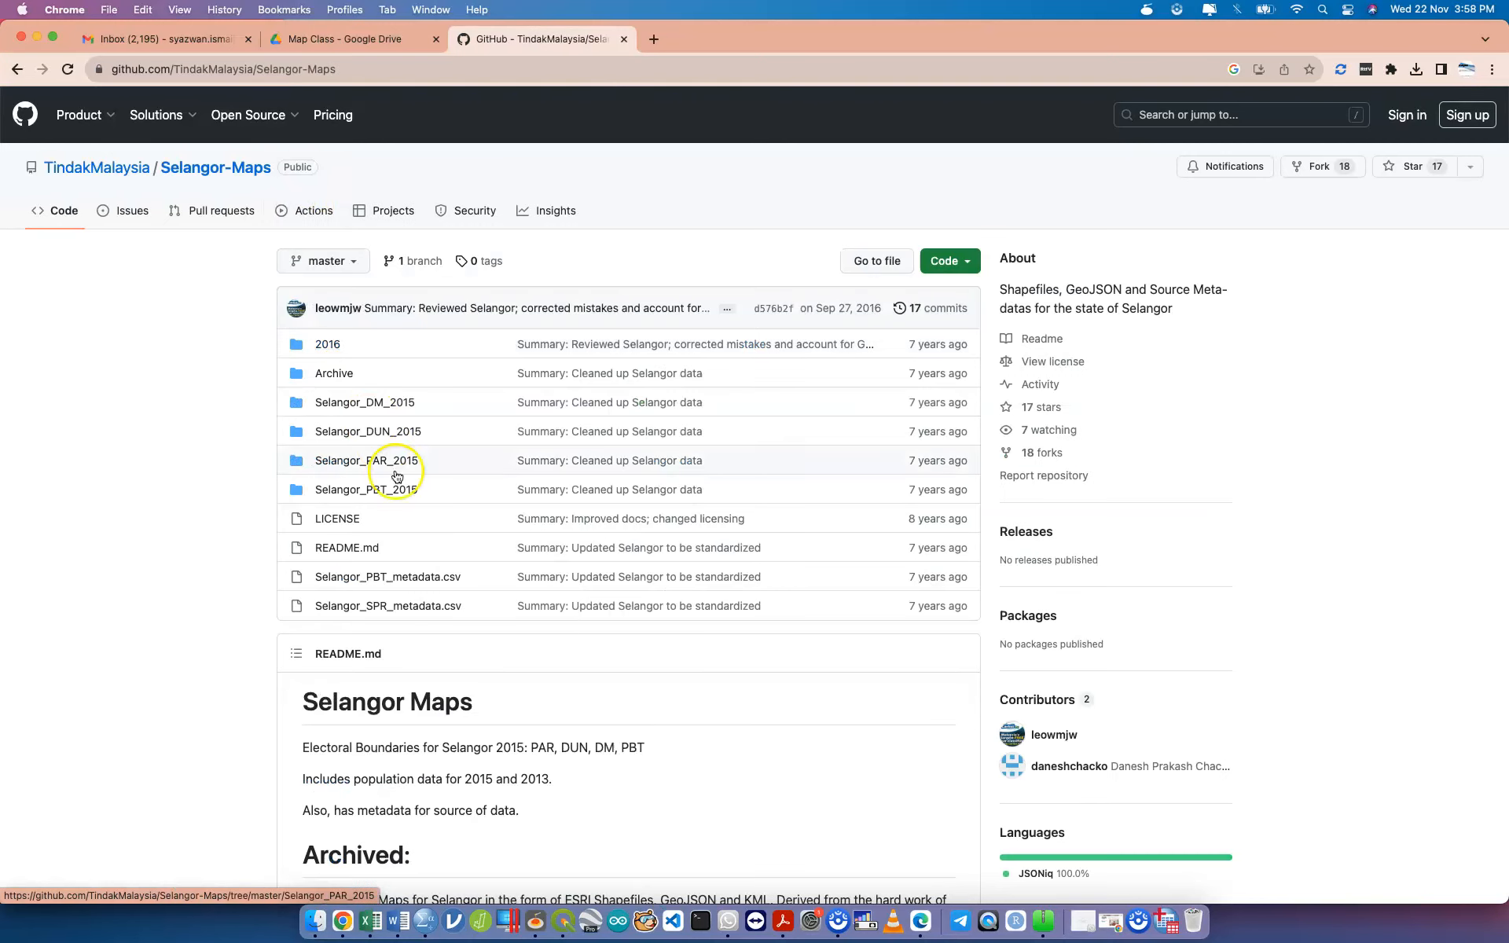
left_click(380, 490)
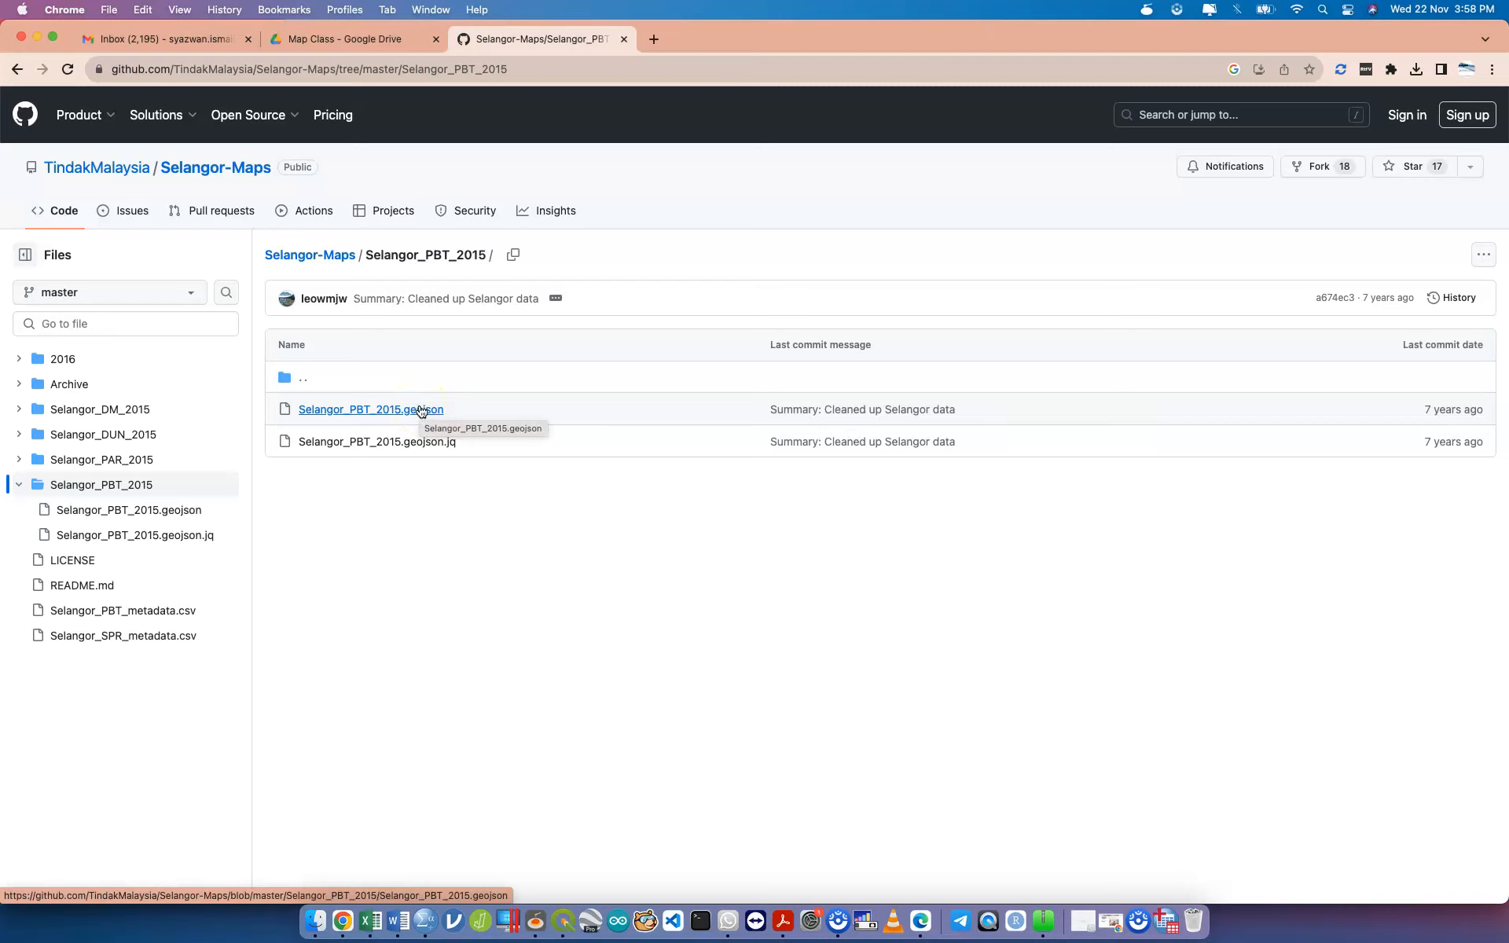
left_click(420, 410)
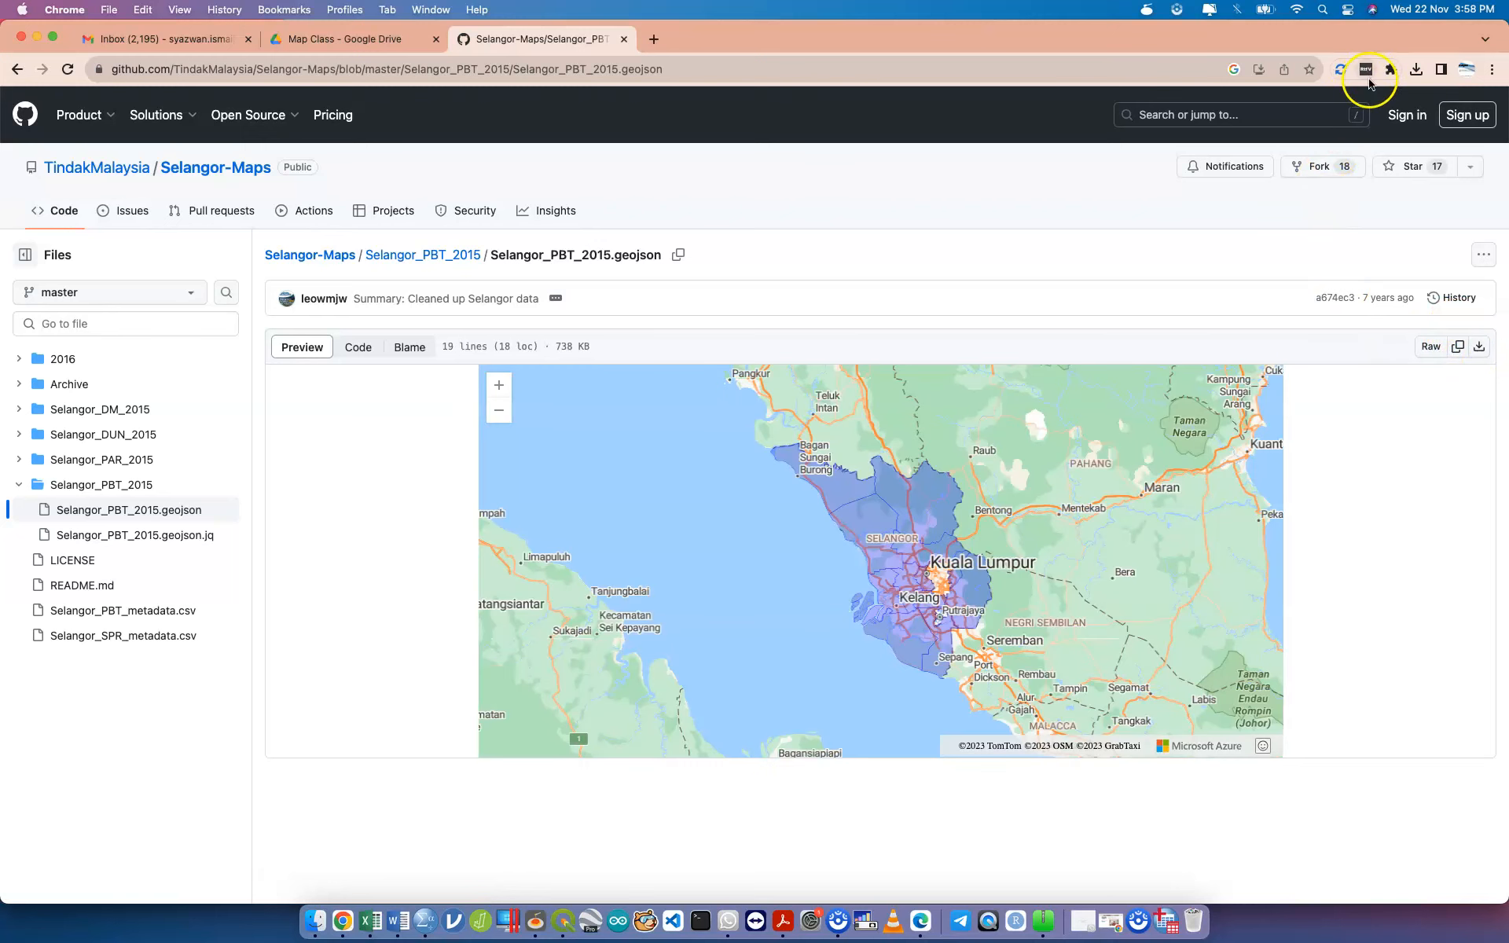
Step: Show the raw content of Selangor_PBT_2015.geojson and look through its coordinate data
left_click(1430, 347)
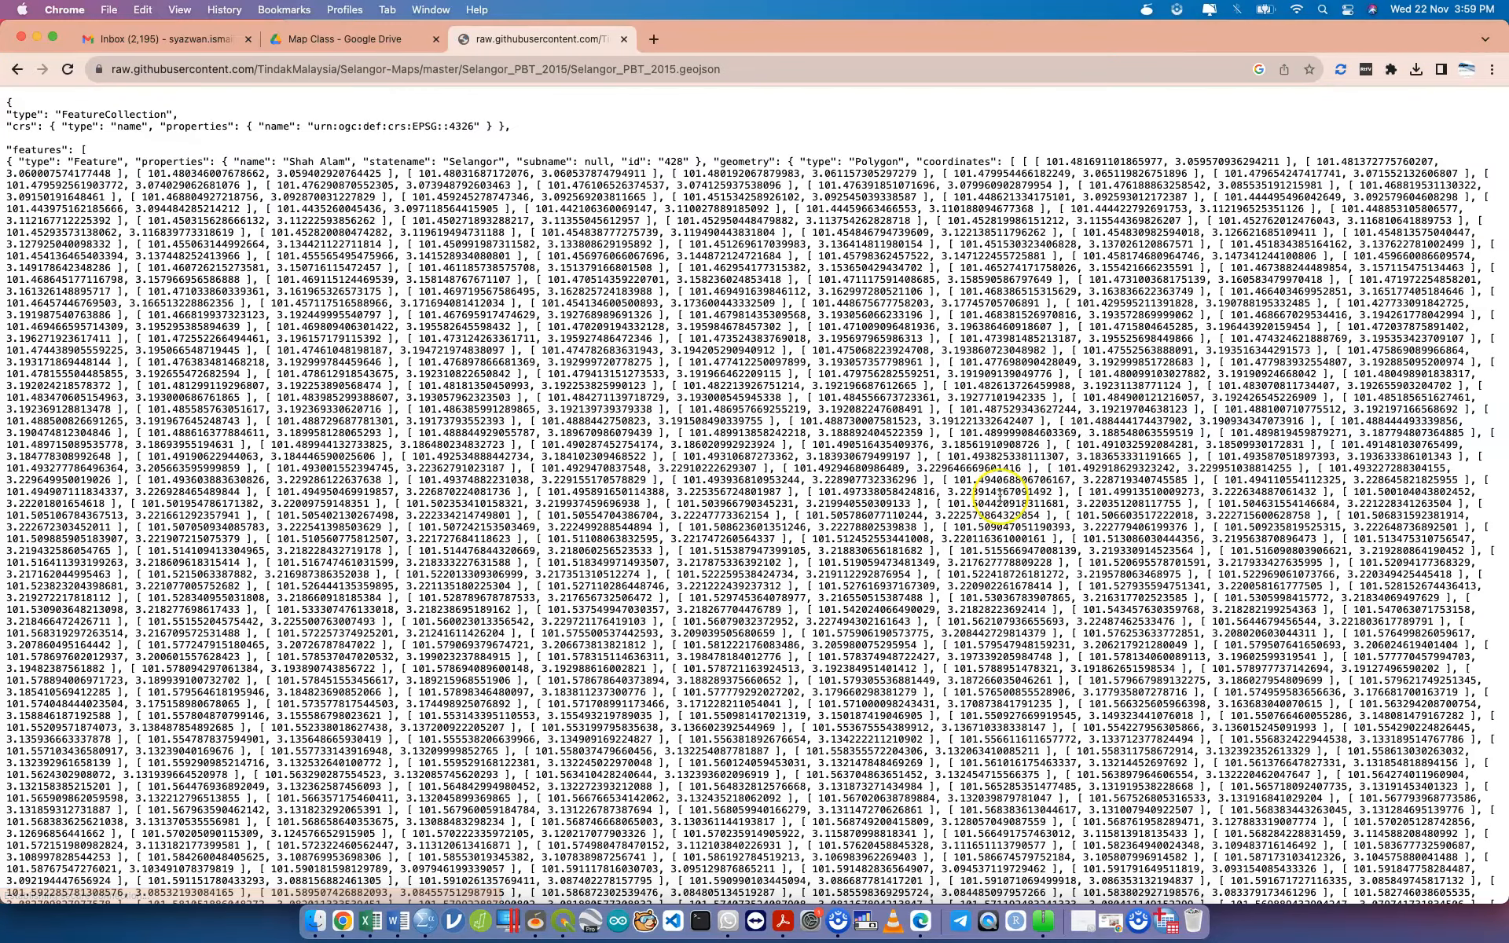
scroll(999, 496, "down", 20)
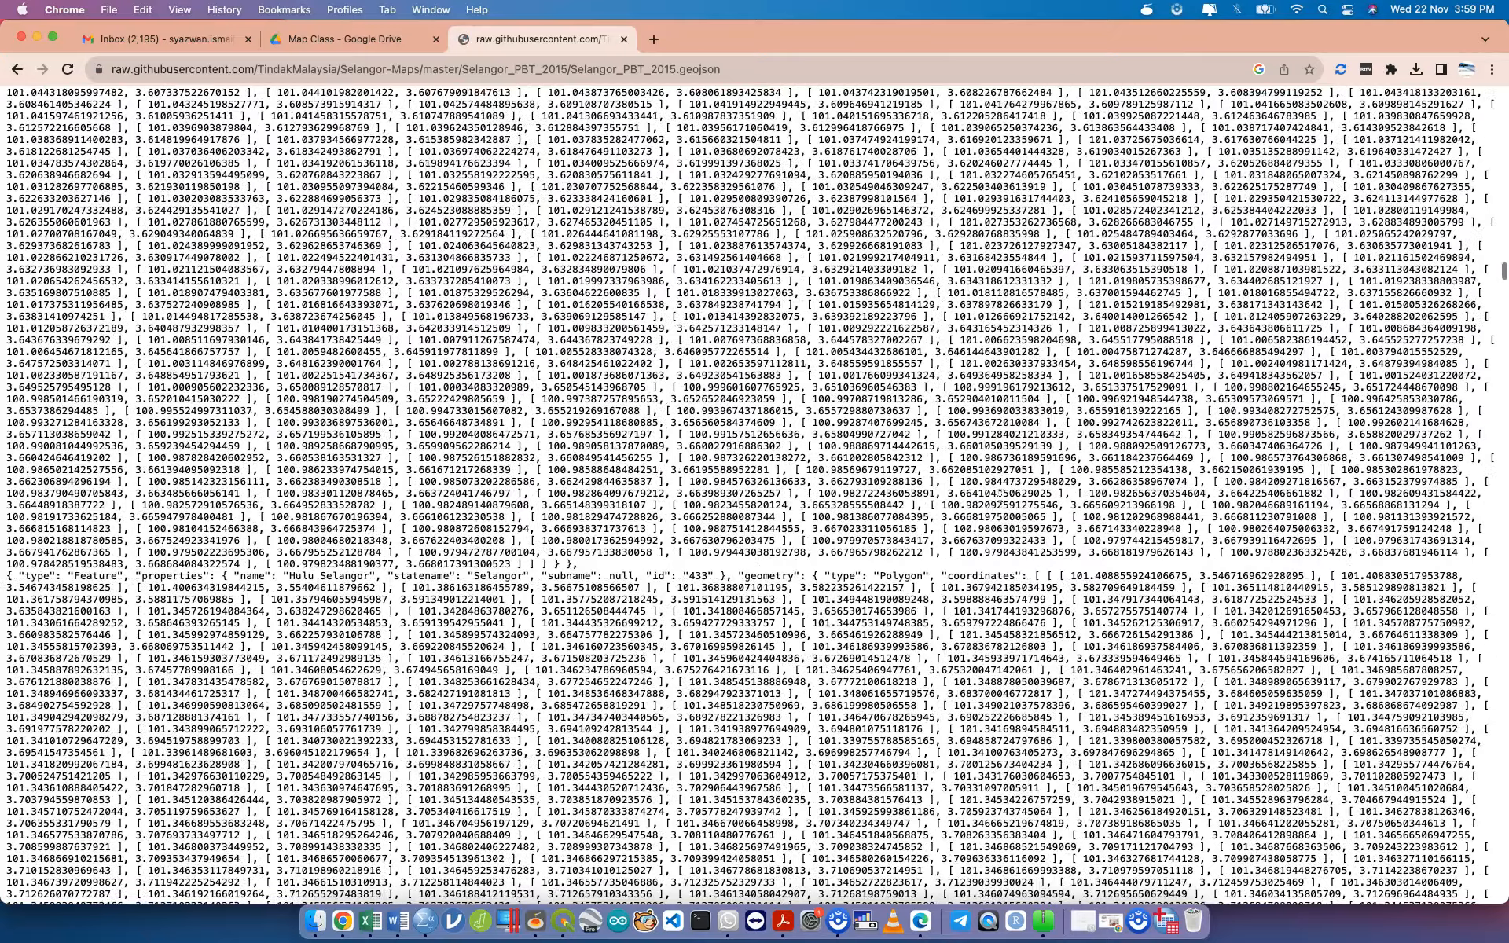
scroll(999, 495, "down", 20)
scroll(999, 495, "down", 20)
scroll(999, 495, "down", 20)
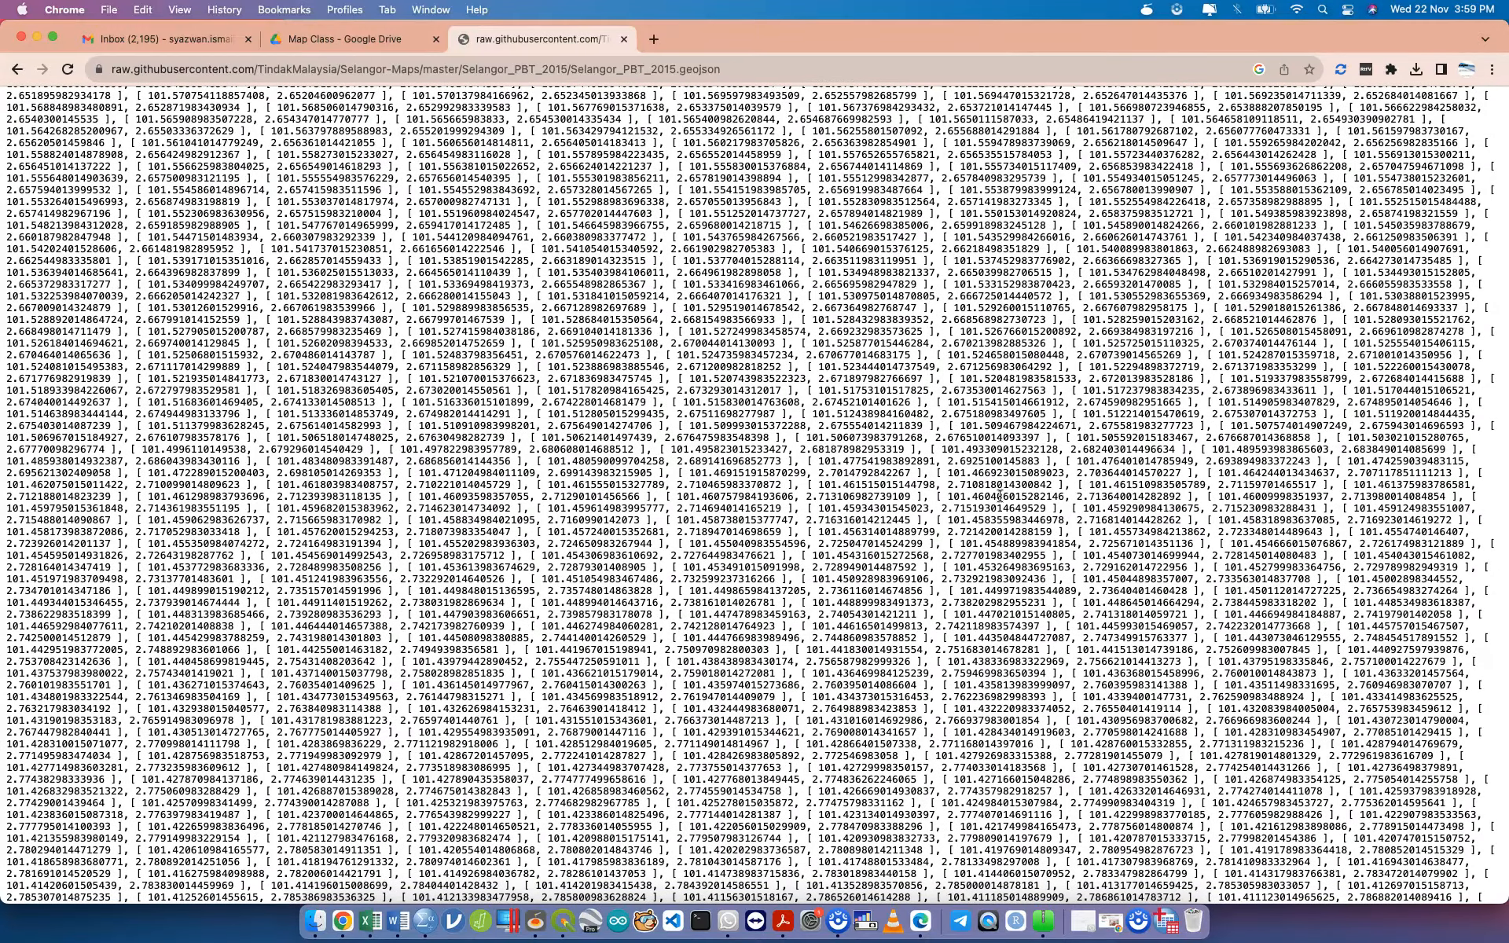
Step: Switch to QGIS and add Selangor_PBT_2015.geojson from the Downloads folder as a vector layer
left_click(563, 922)
left_click(222, 11)
mouse_move(404, 66)
left_click(451, 73)
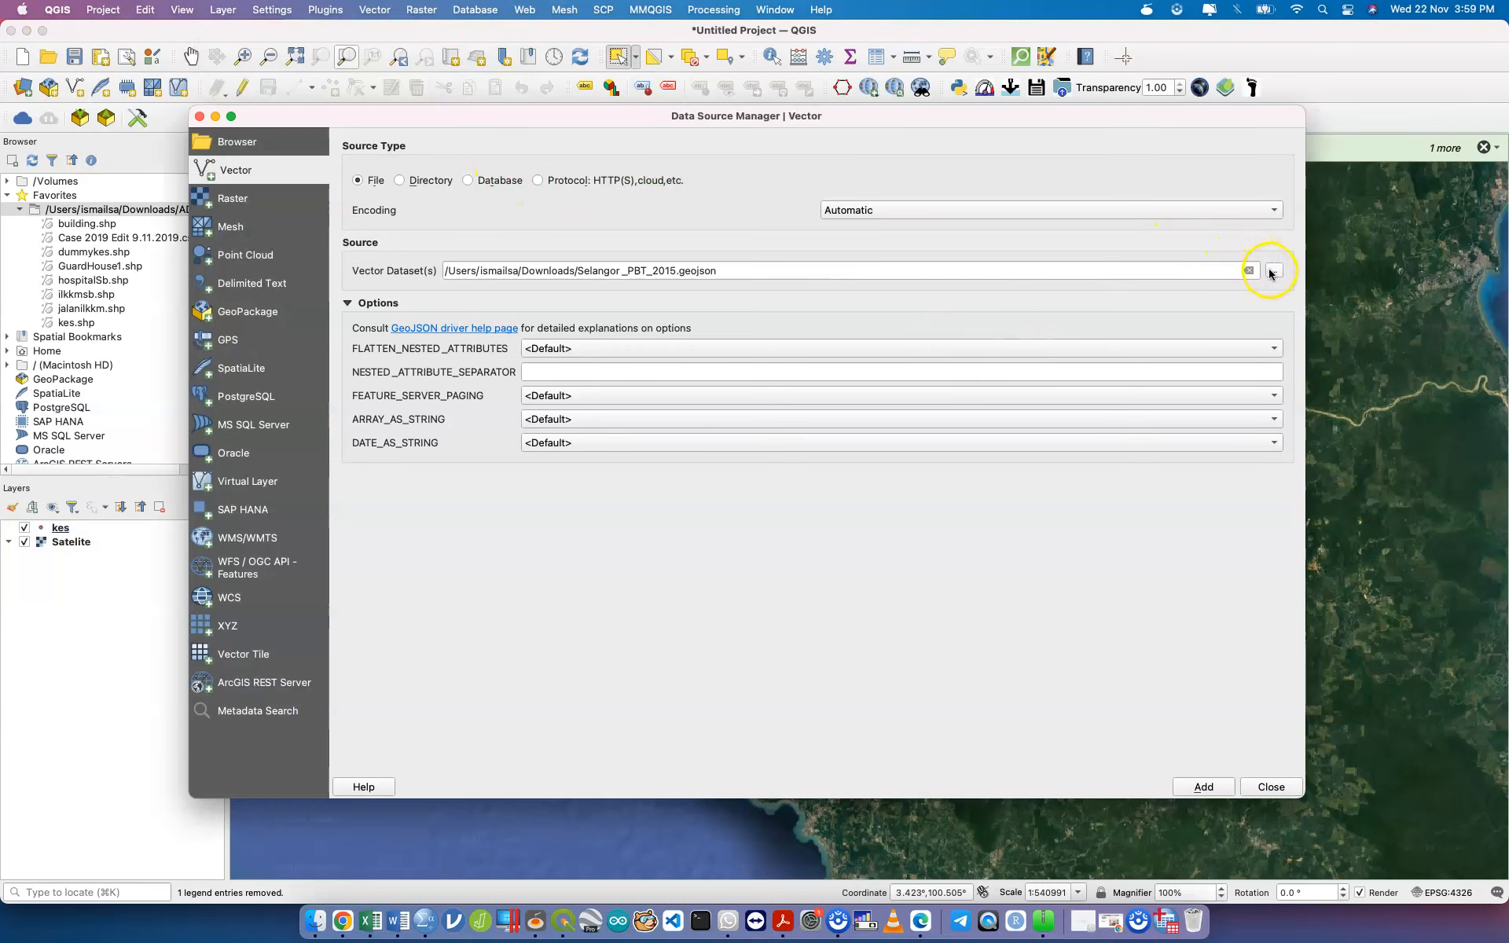
left_click(1270, 272)
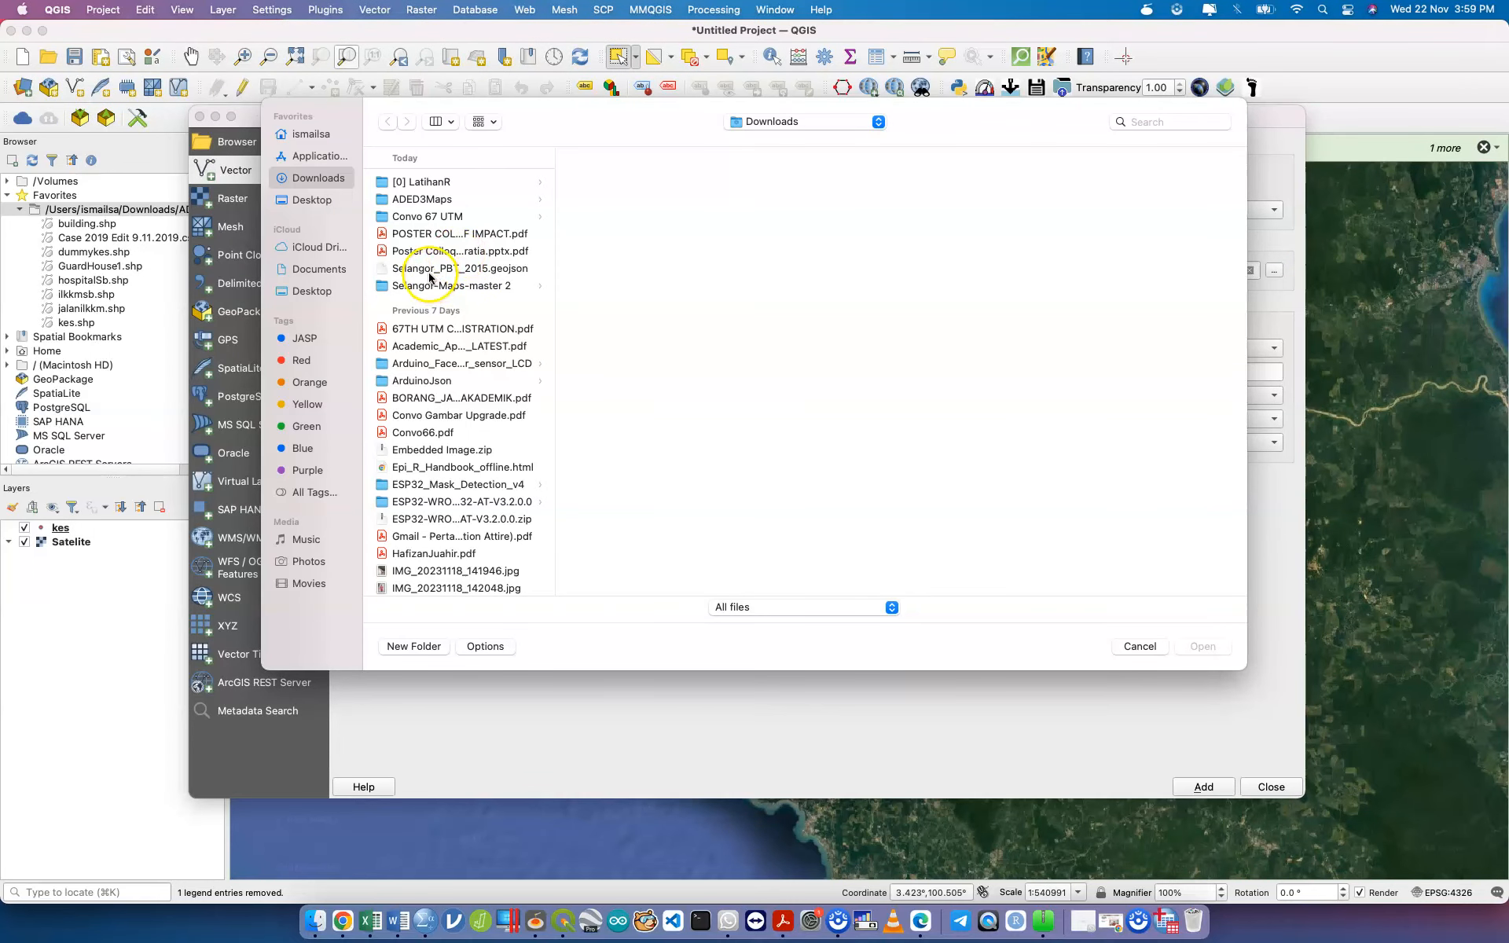
left_click(429, 270)
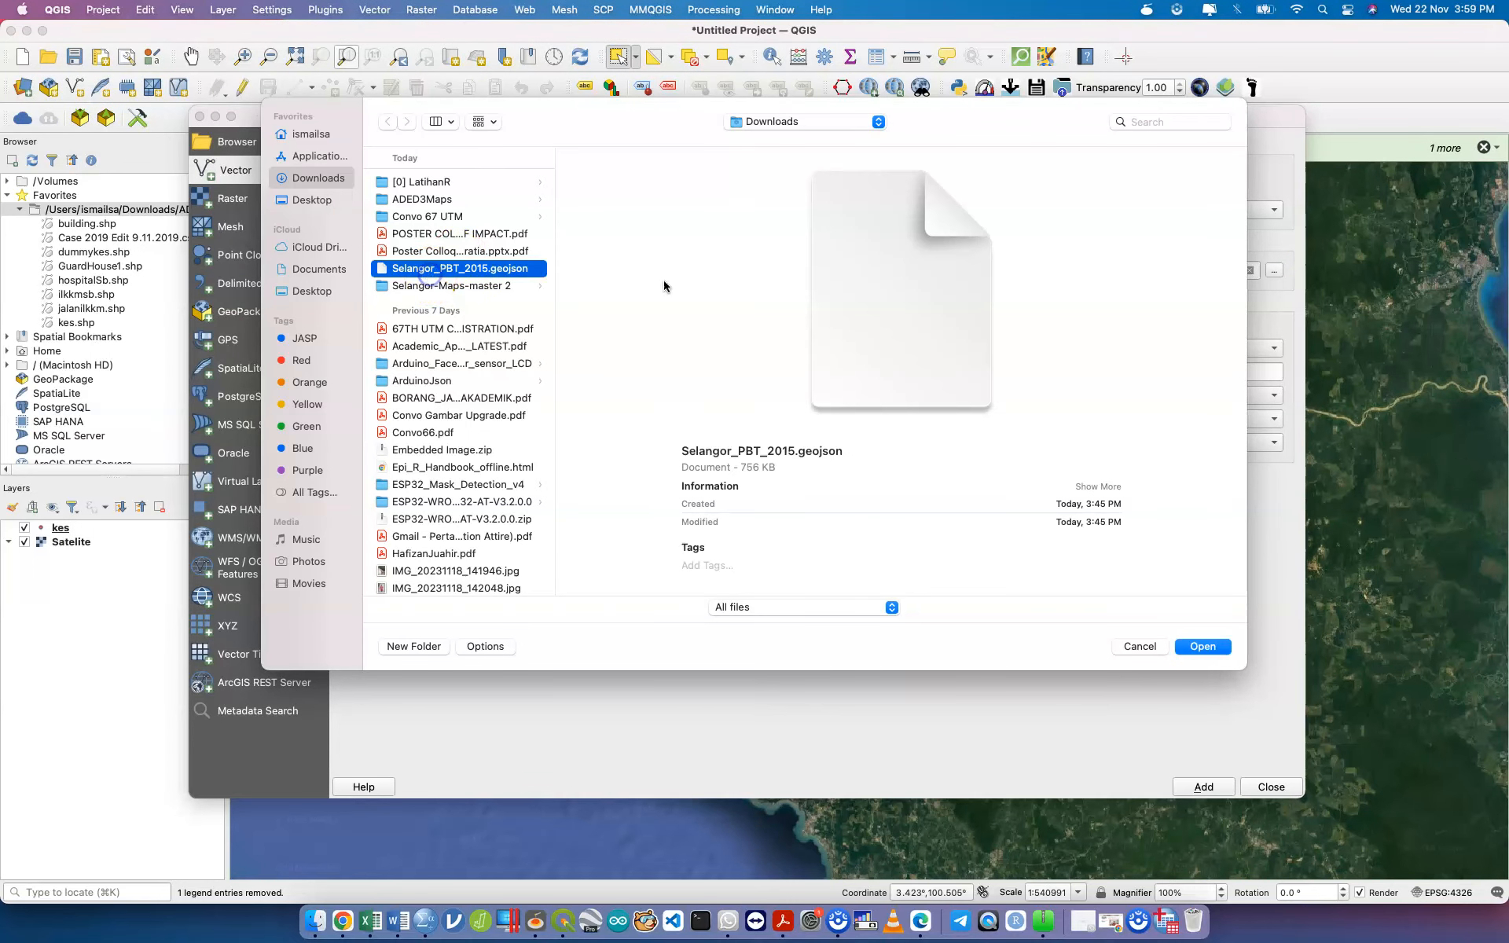
left_click(1207, 647)
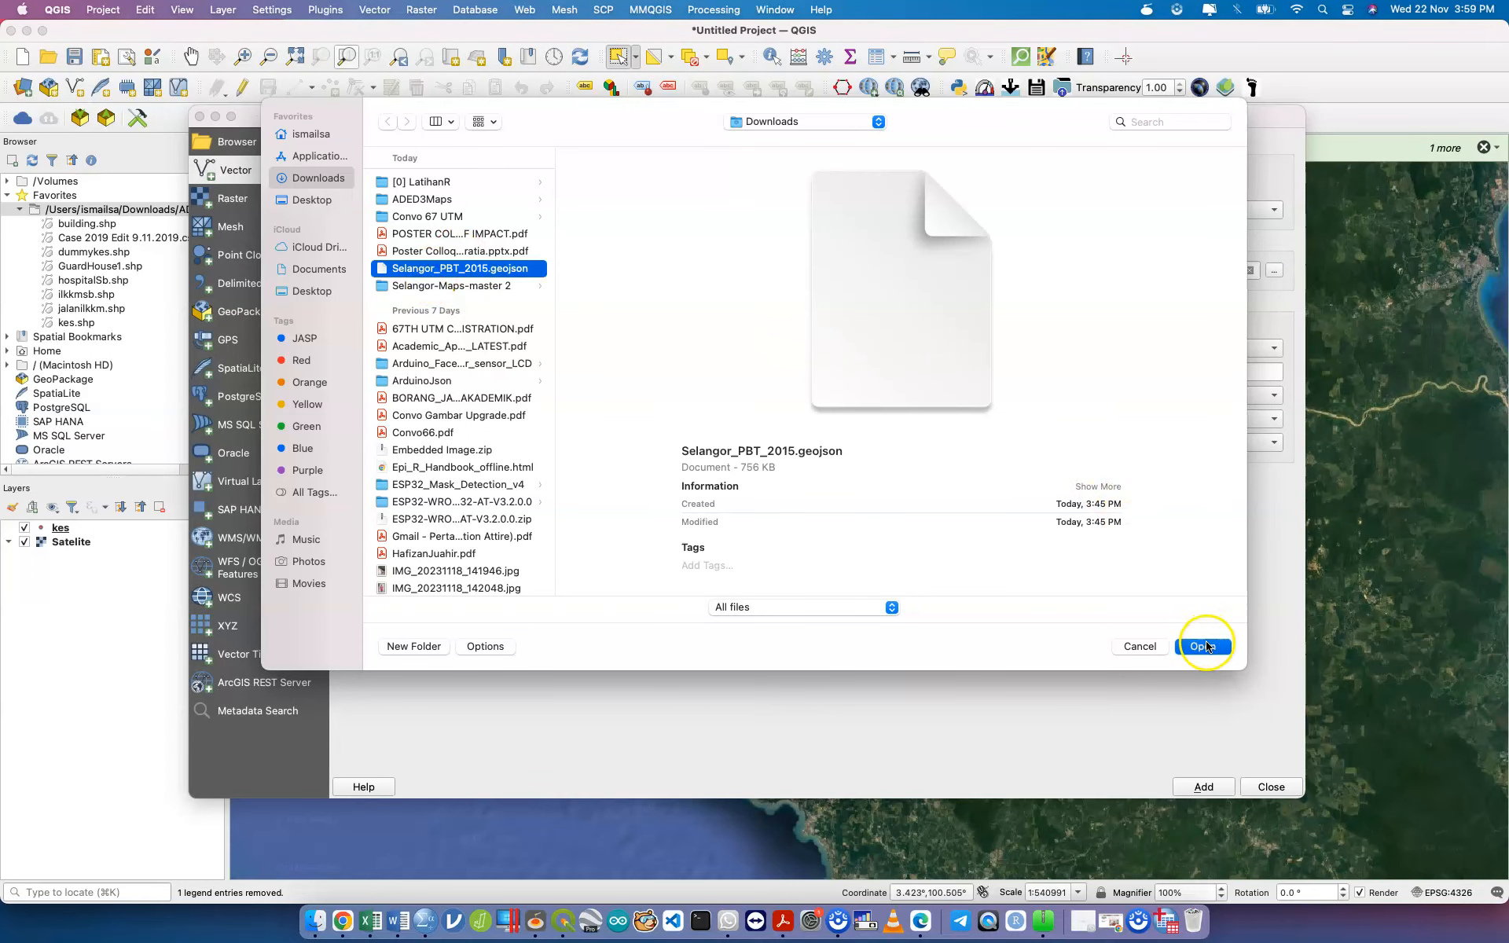
left_click(1216, 789)
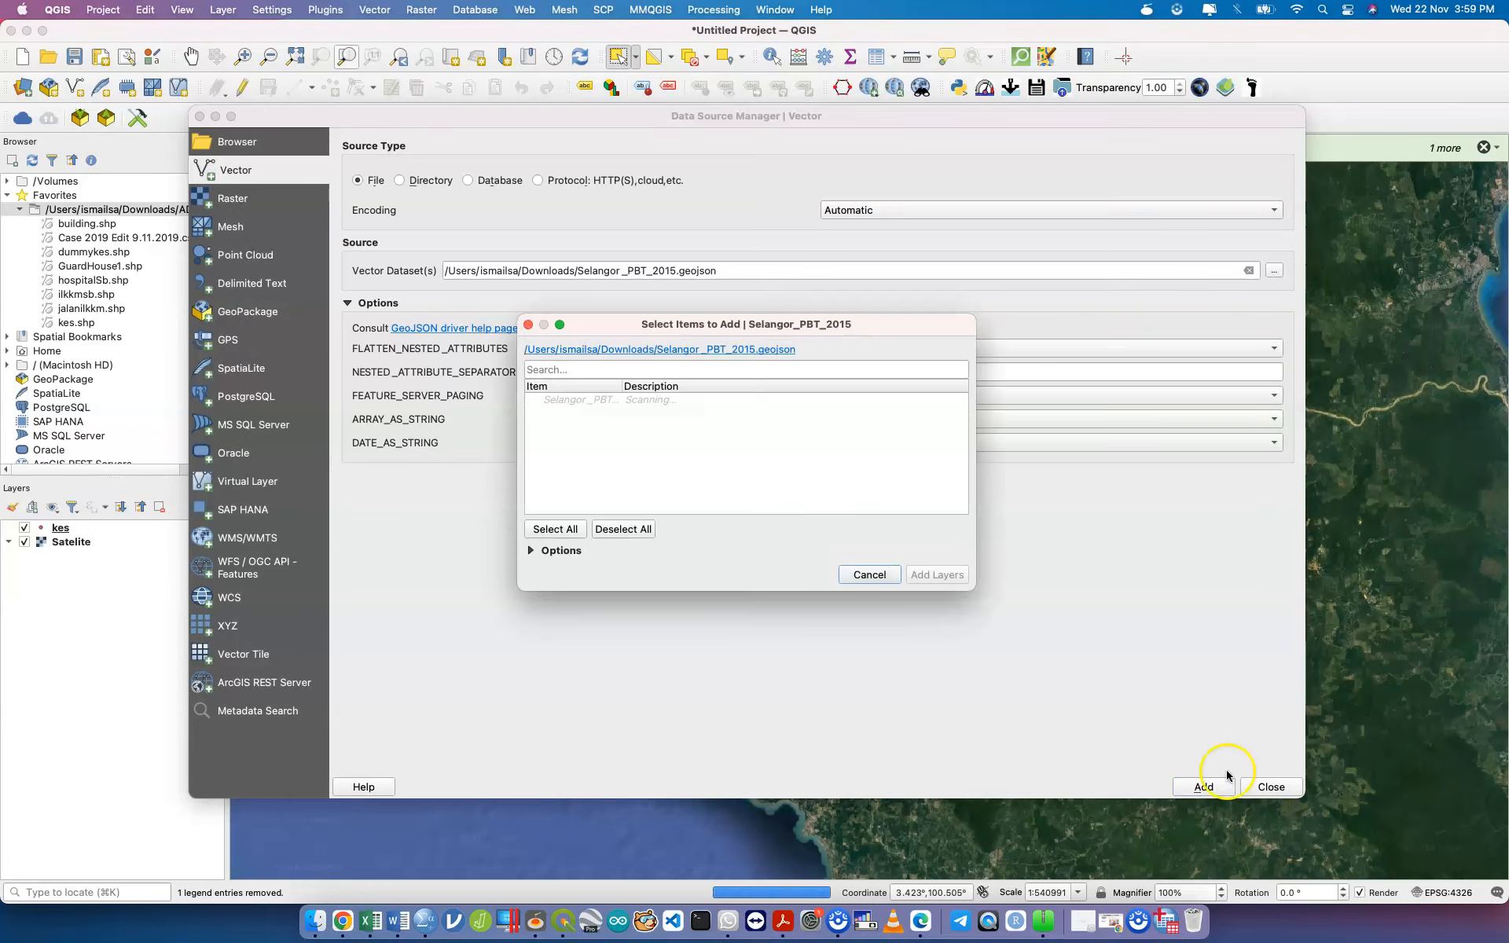
left_click(938, 575)
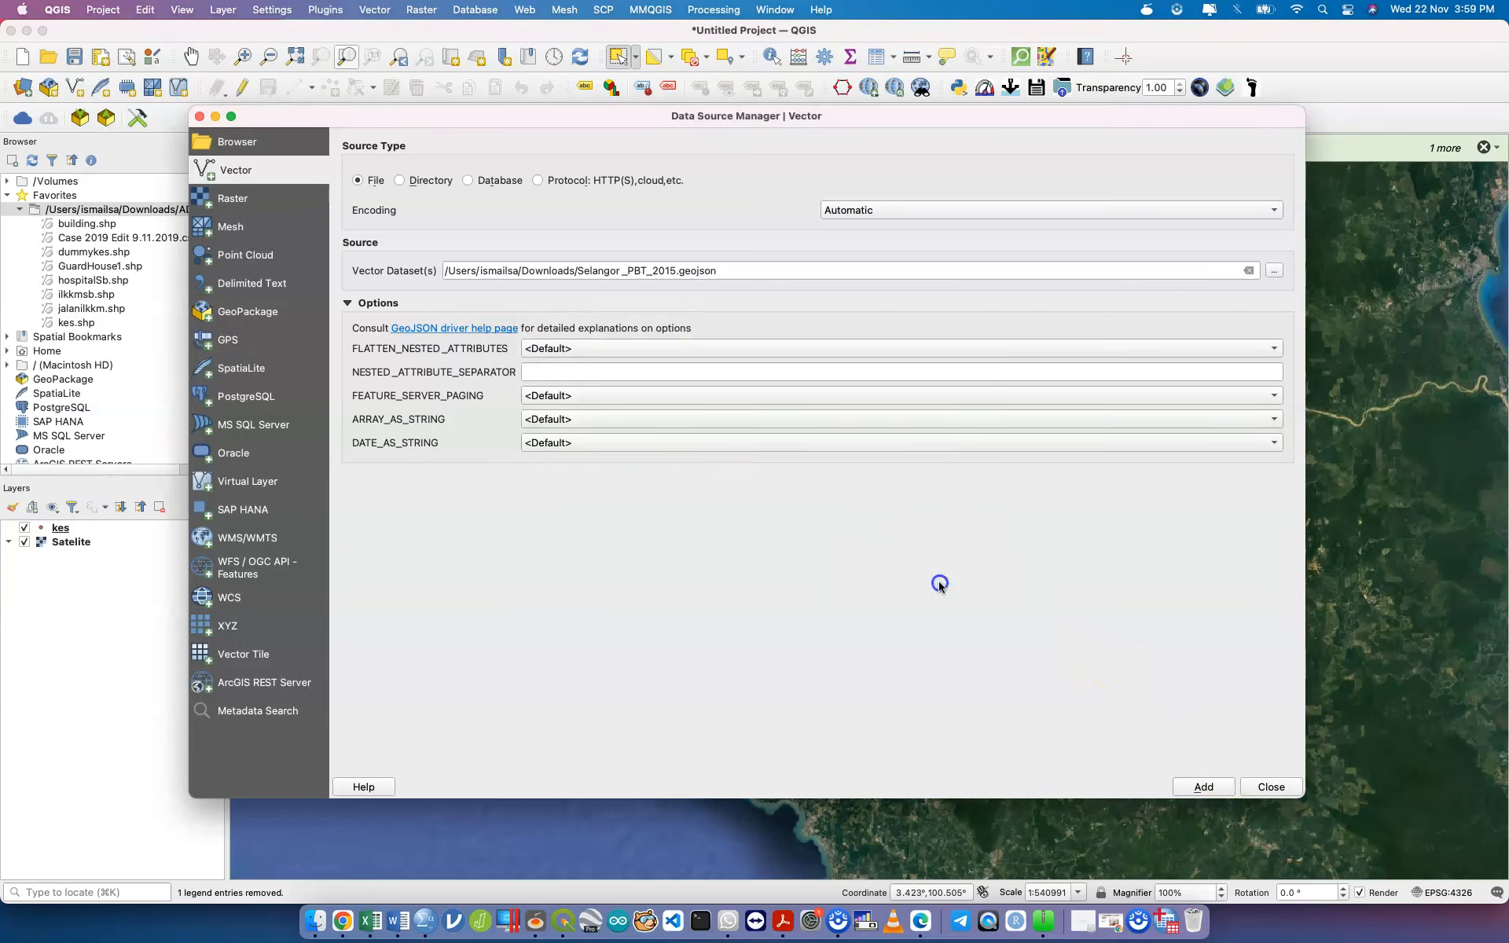
left_click(1271, 787)
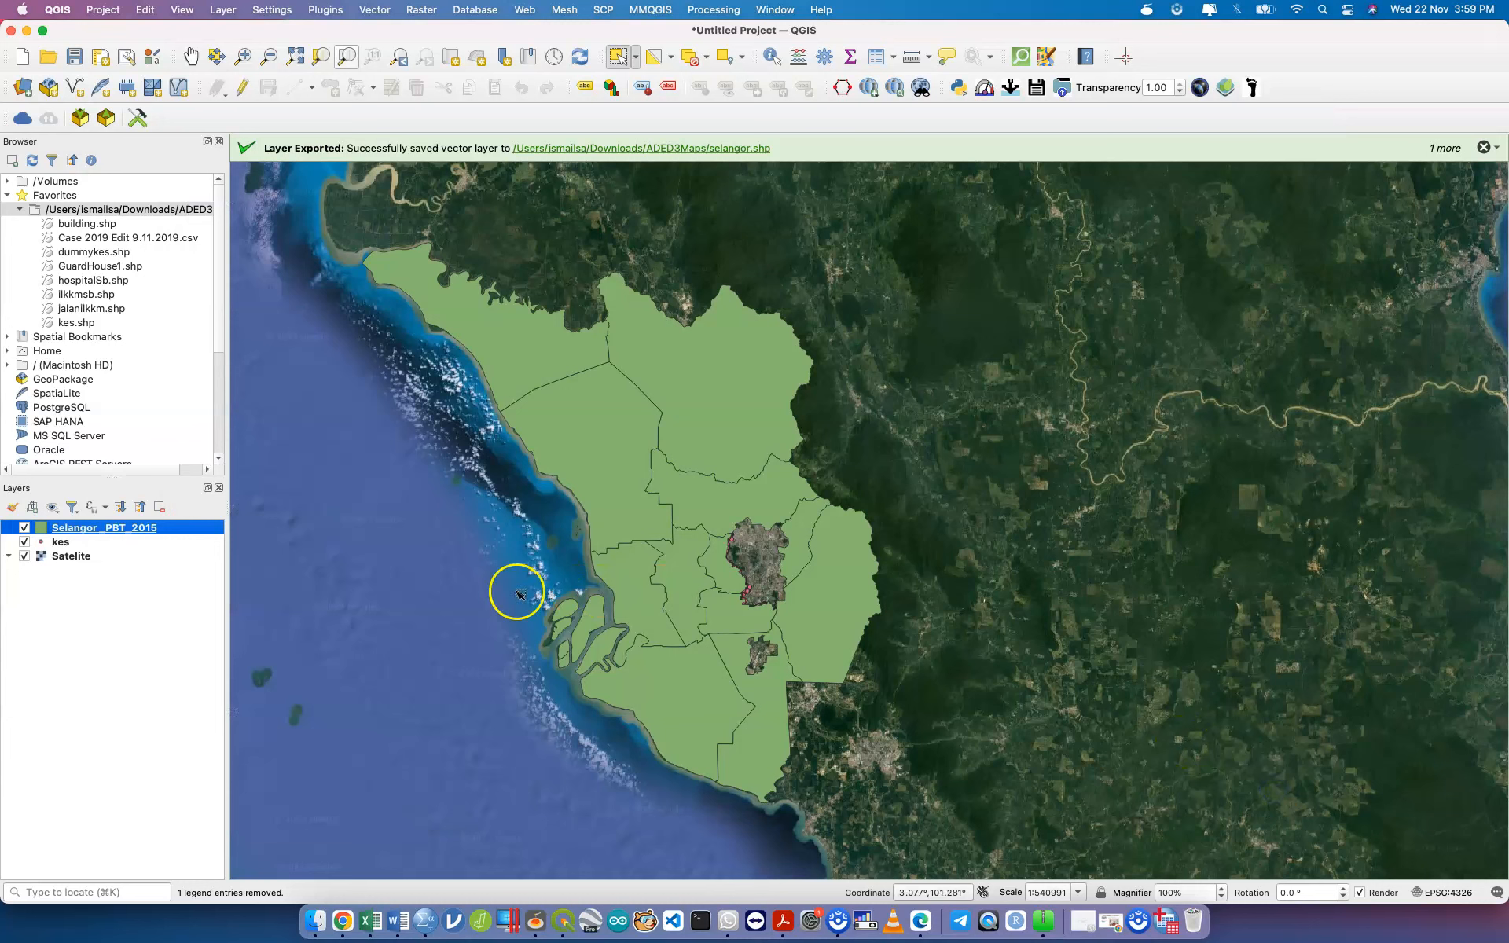
Step: Export the Selangor_PBT_2015 layer as an ESRI Shapefile named selangor in the ADED3Maps folder, using CRS EPSG:4326 - WGS 84
right_click(200, 533)
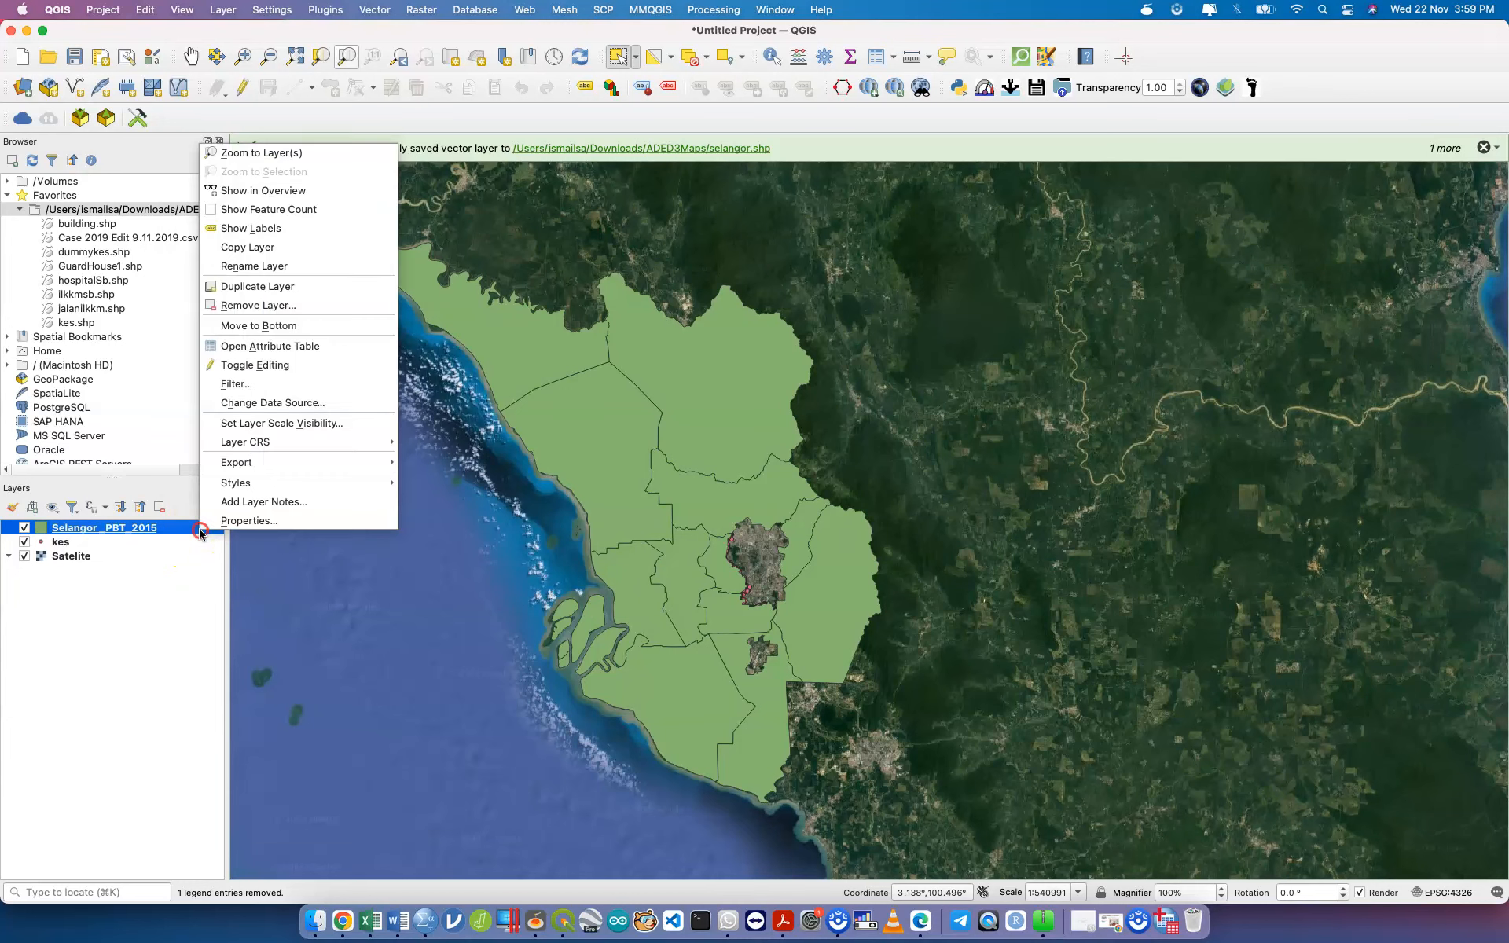
mouse_move(267, 462)
left_click(440, 464)
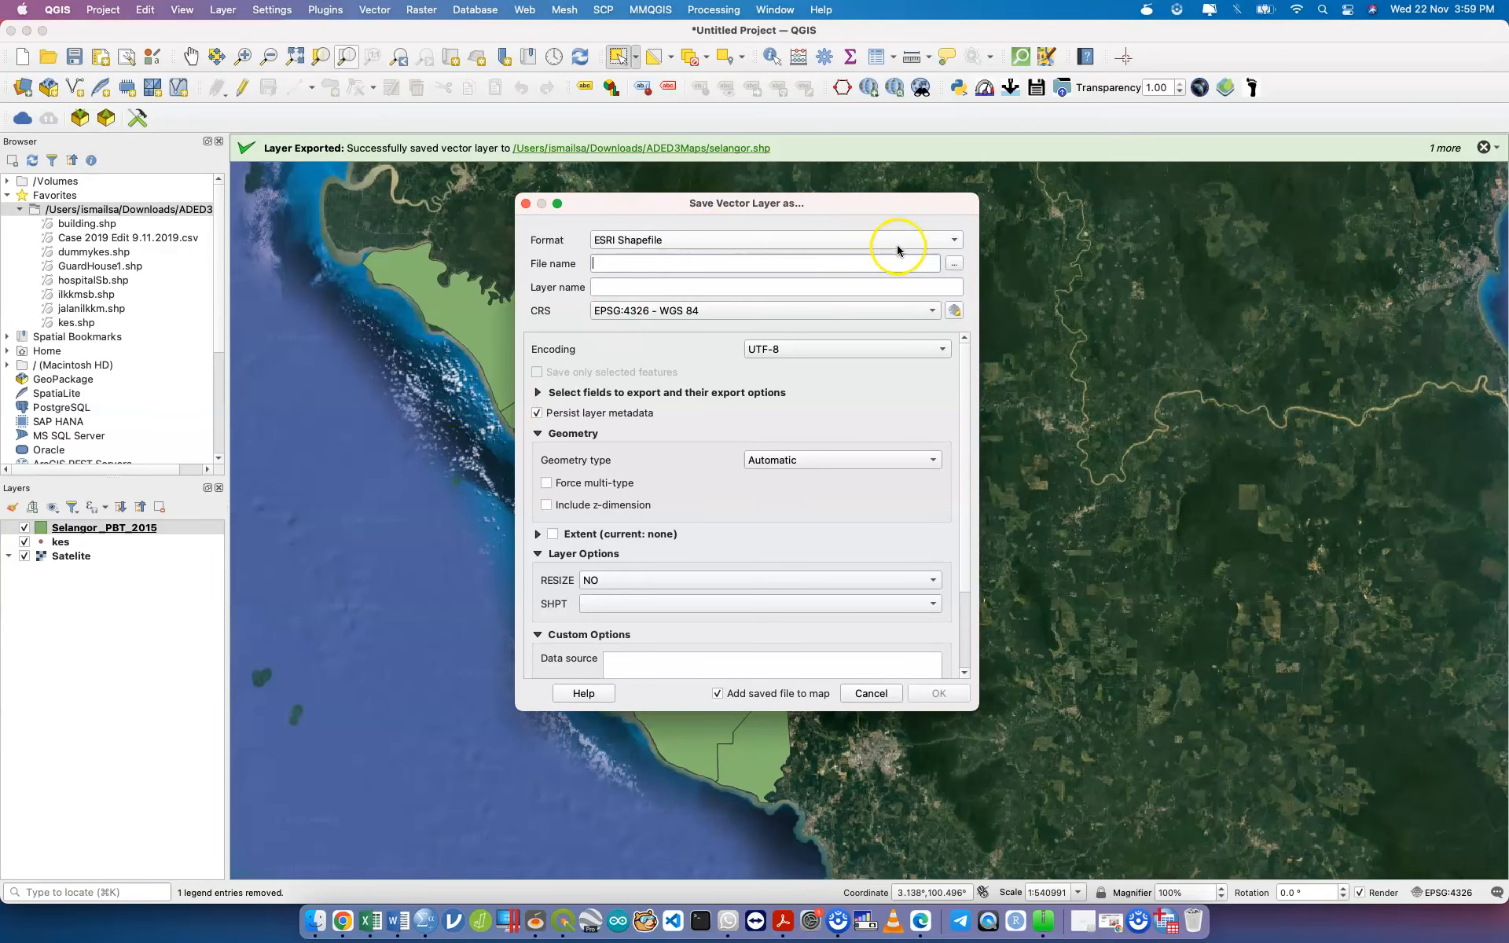
left_click(955, 265)
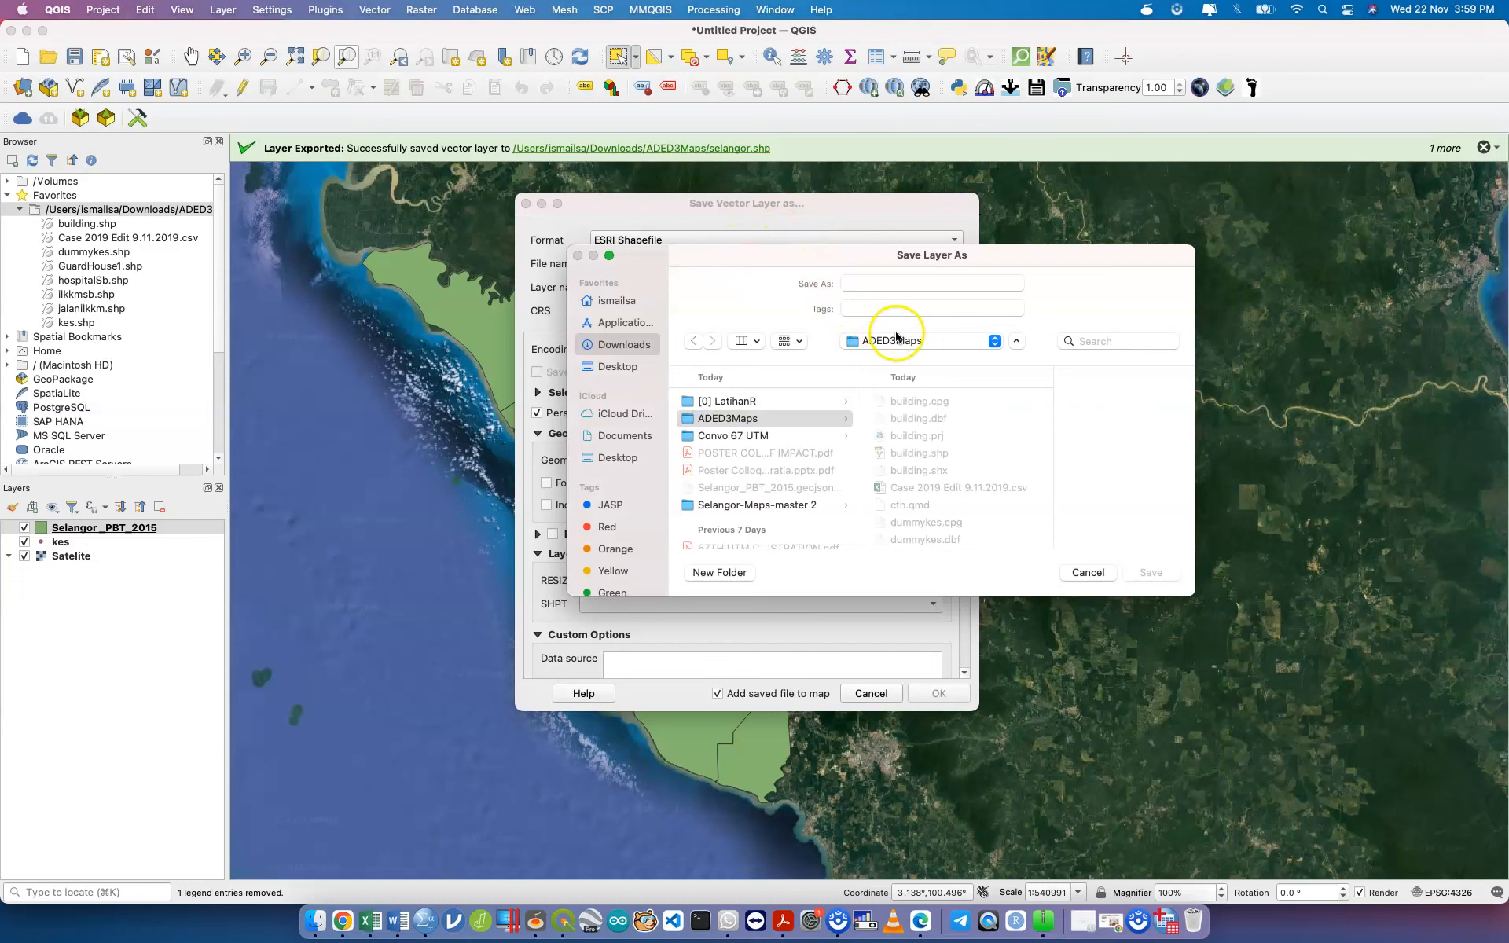
left_click(876, 282)
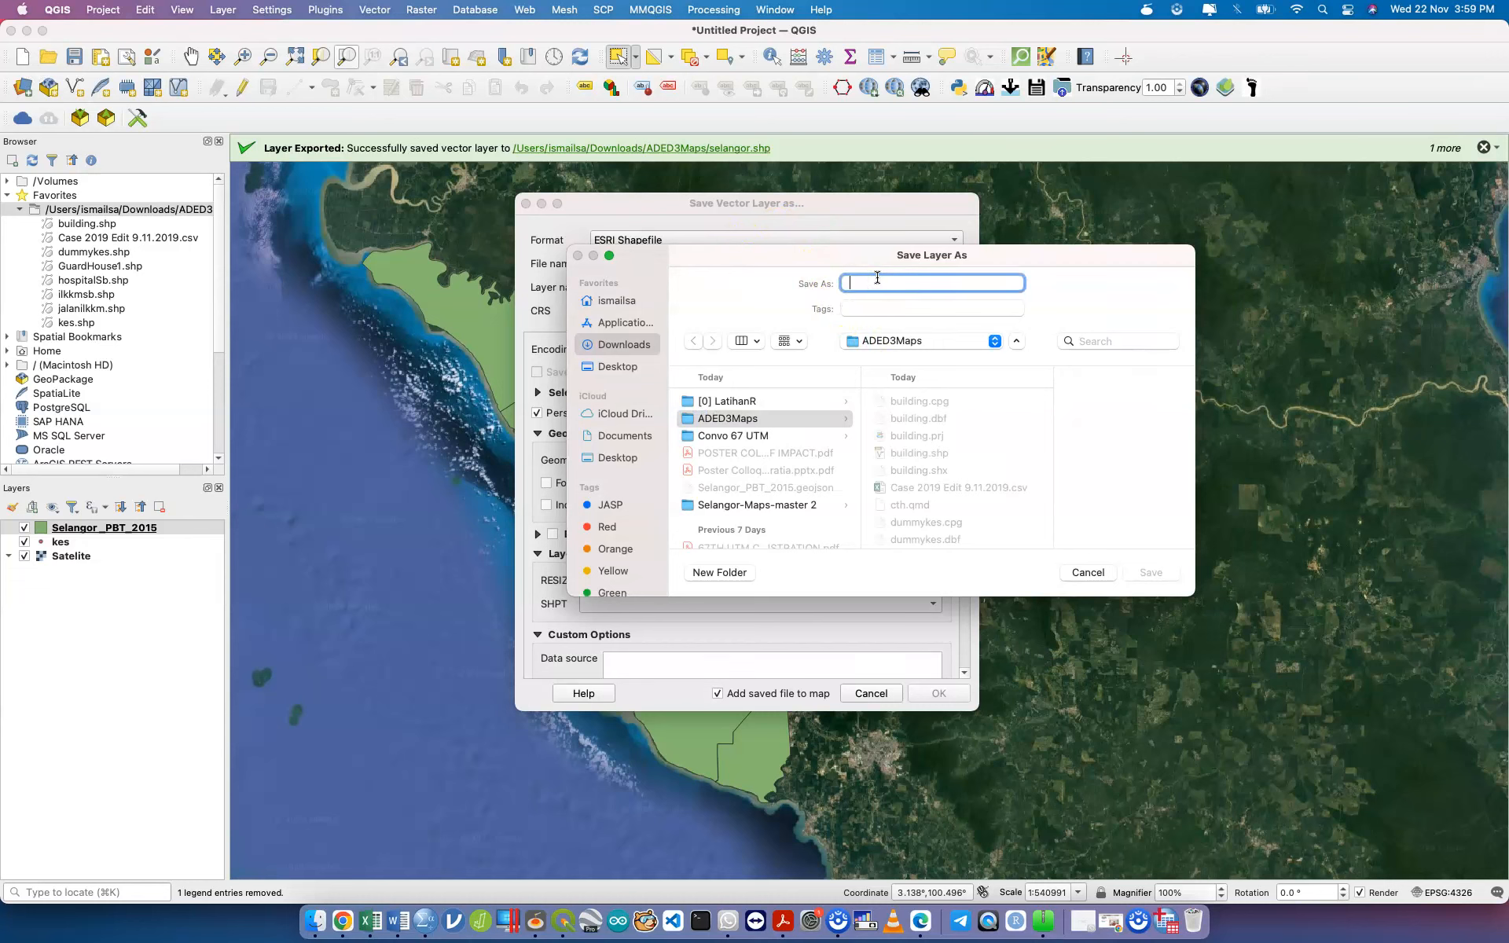
type("selangor")
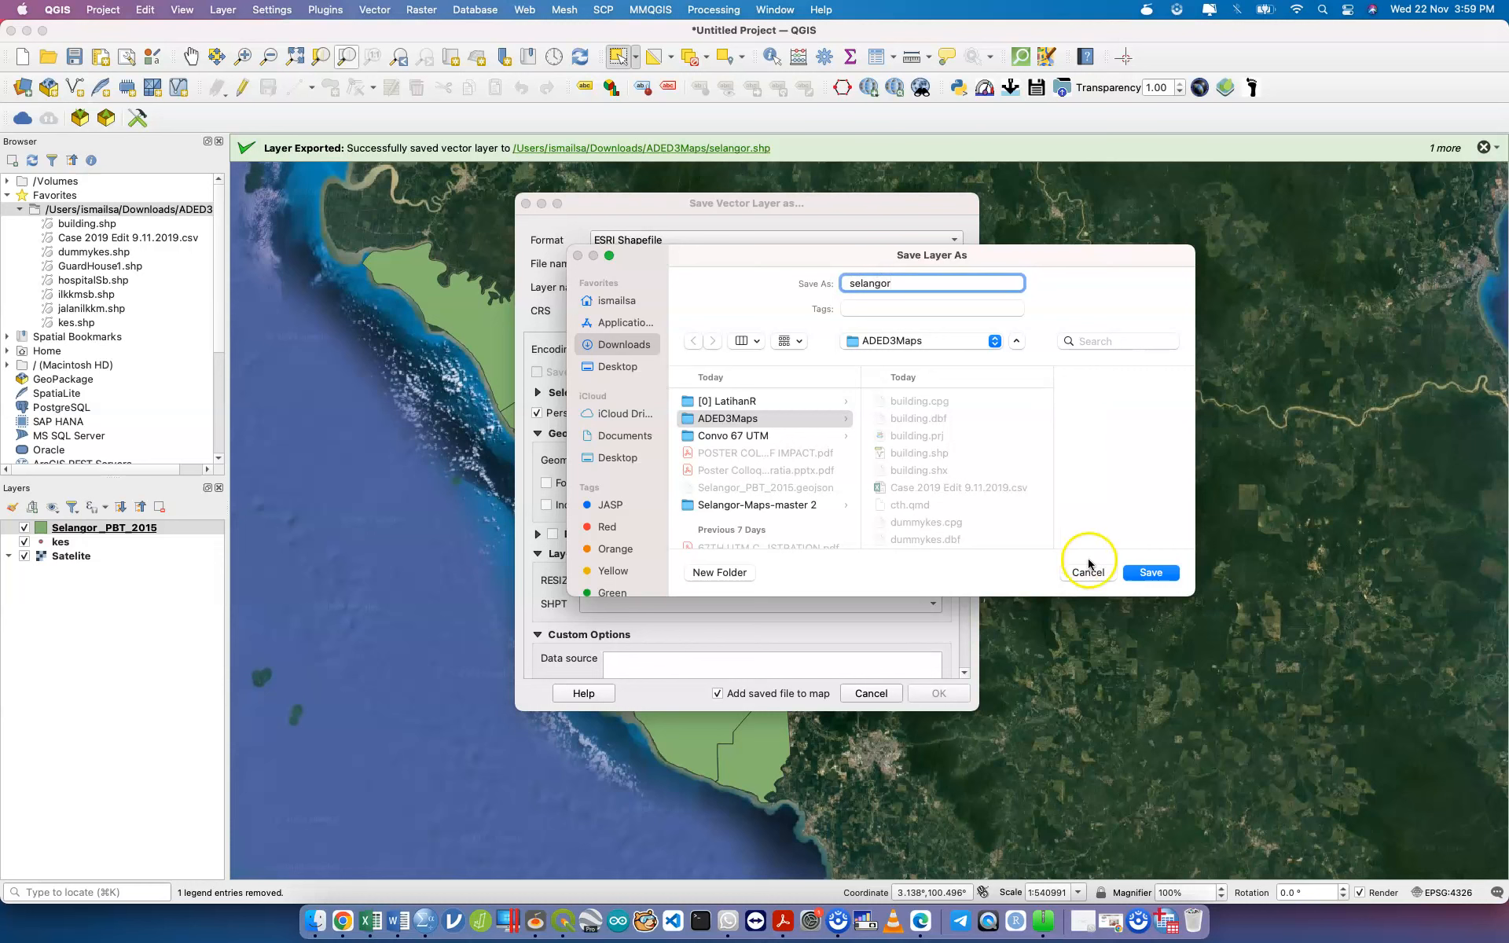
left_click(1148, 573)
left_click(939, 692)
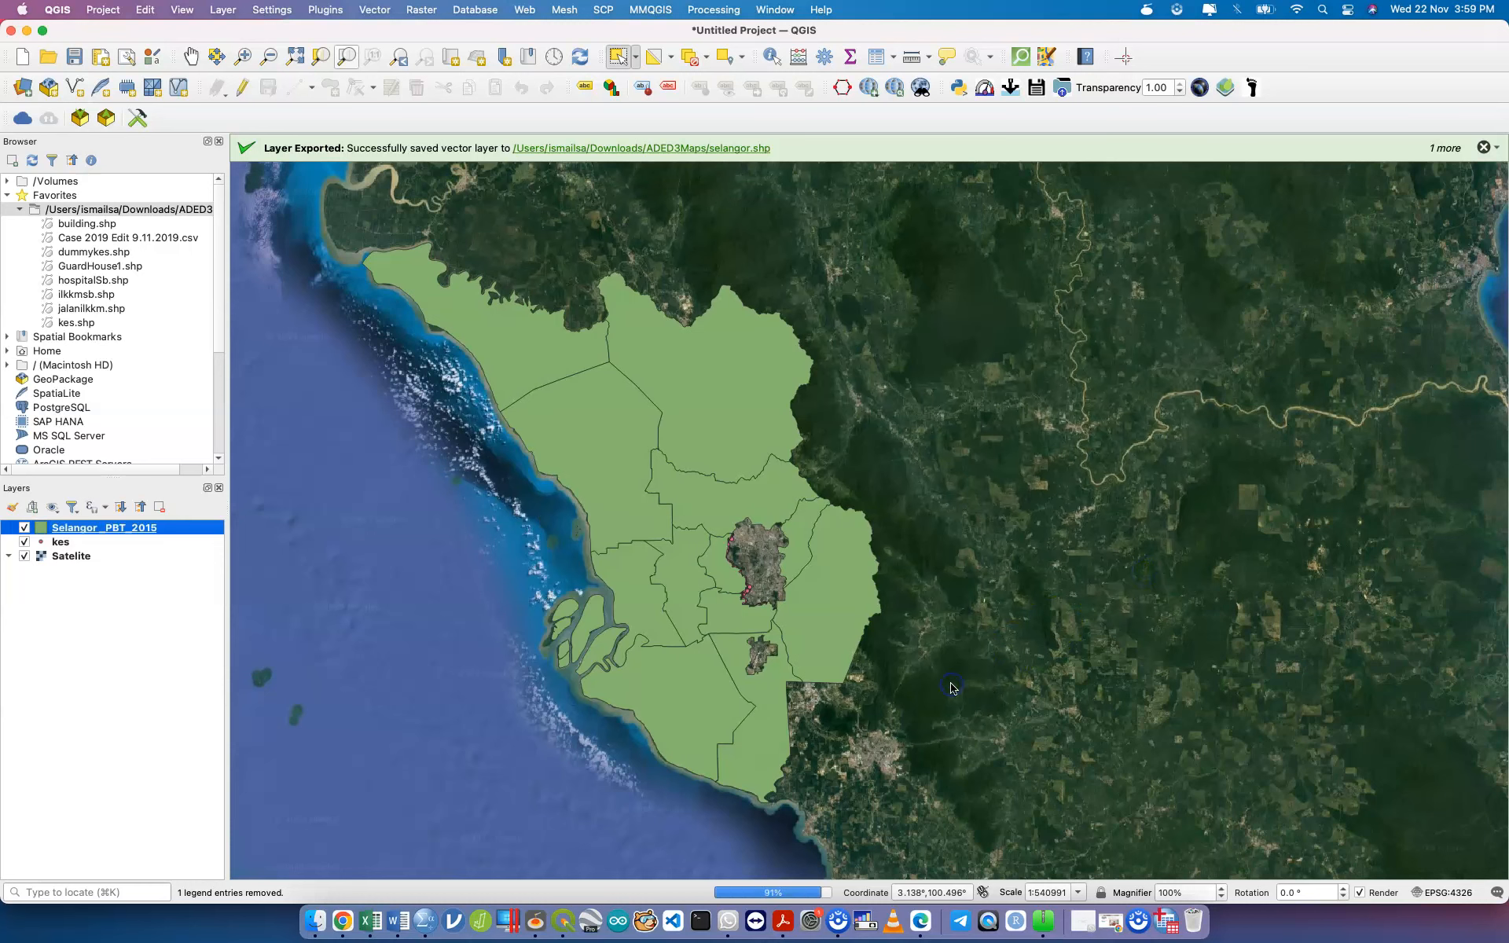
Step: Remove the original Selangor_PBT_2015 layer from the project
left_click(91, 543)
right_click(90, 543)
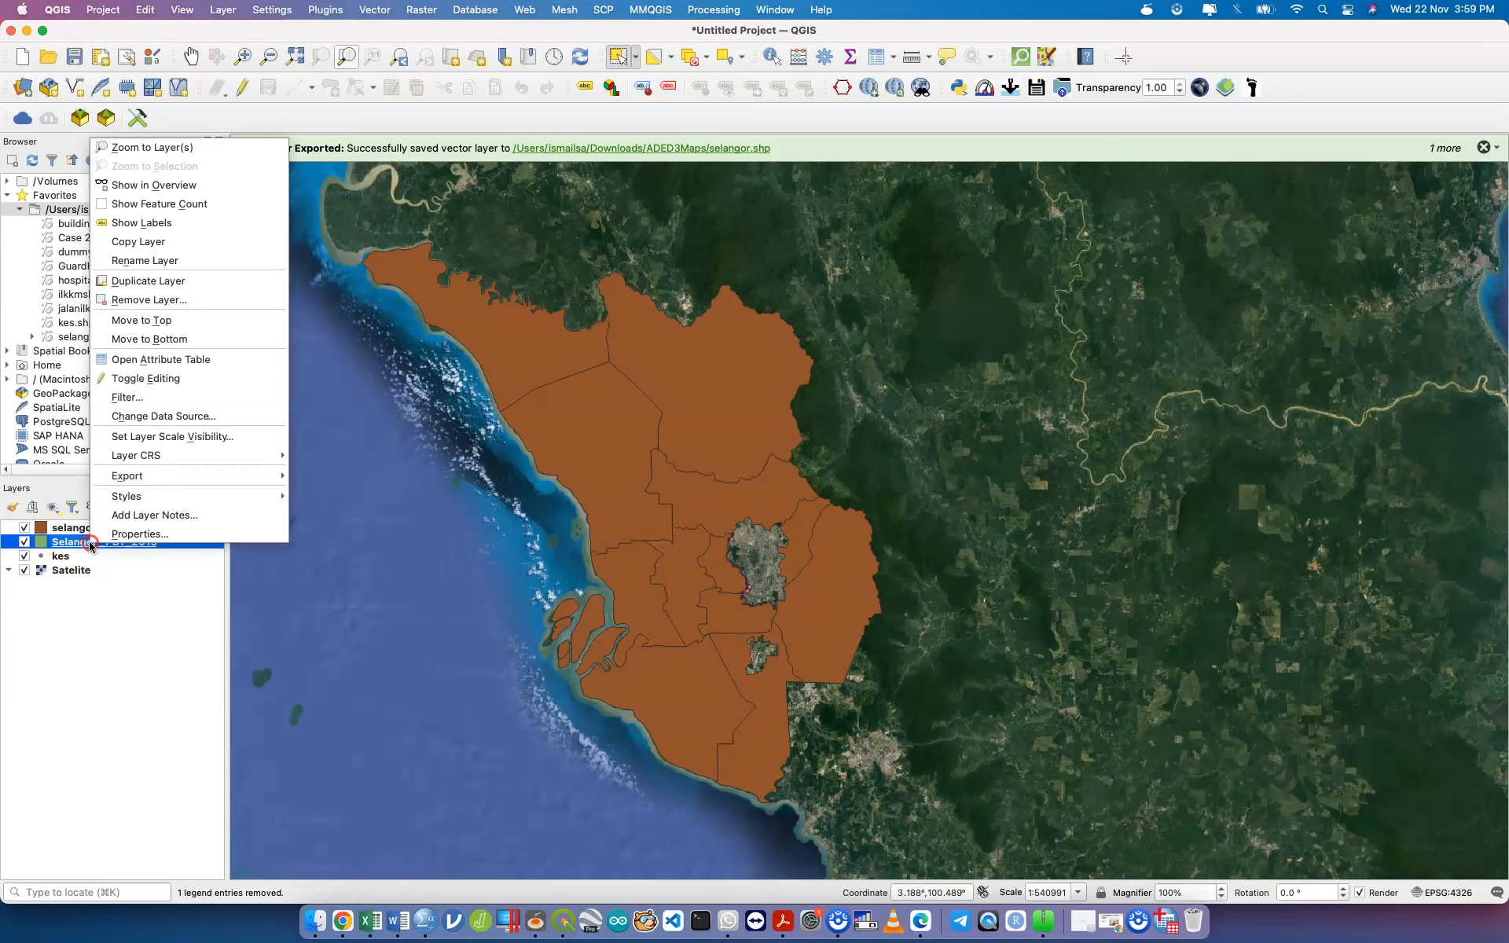
left_click(181, 301)
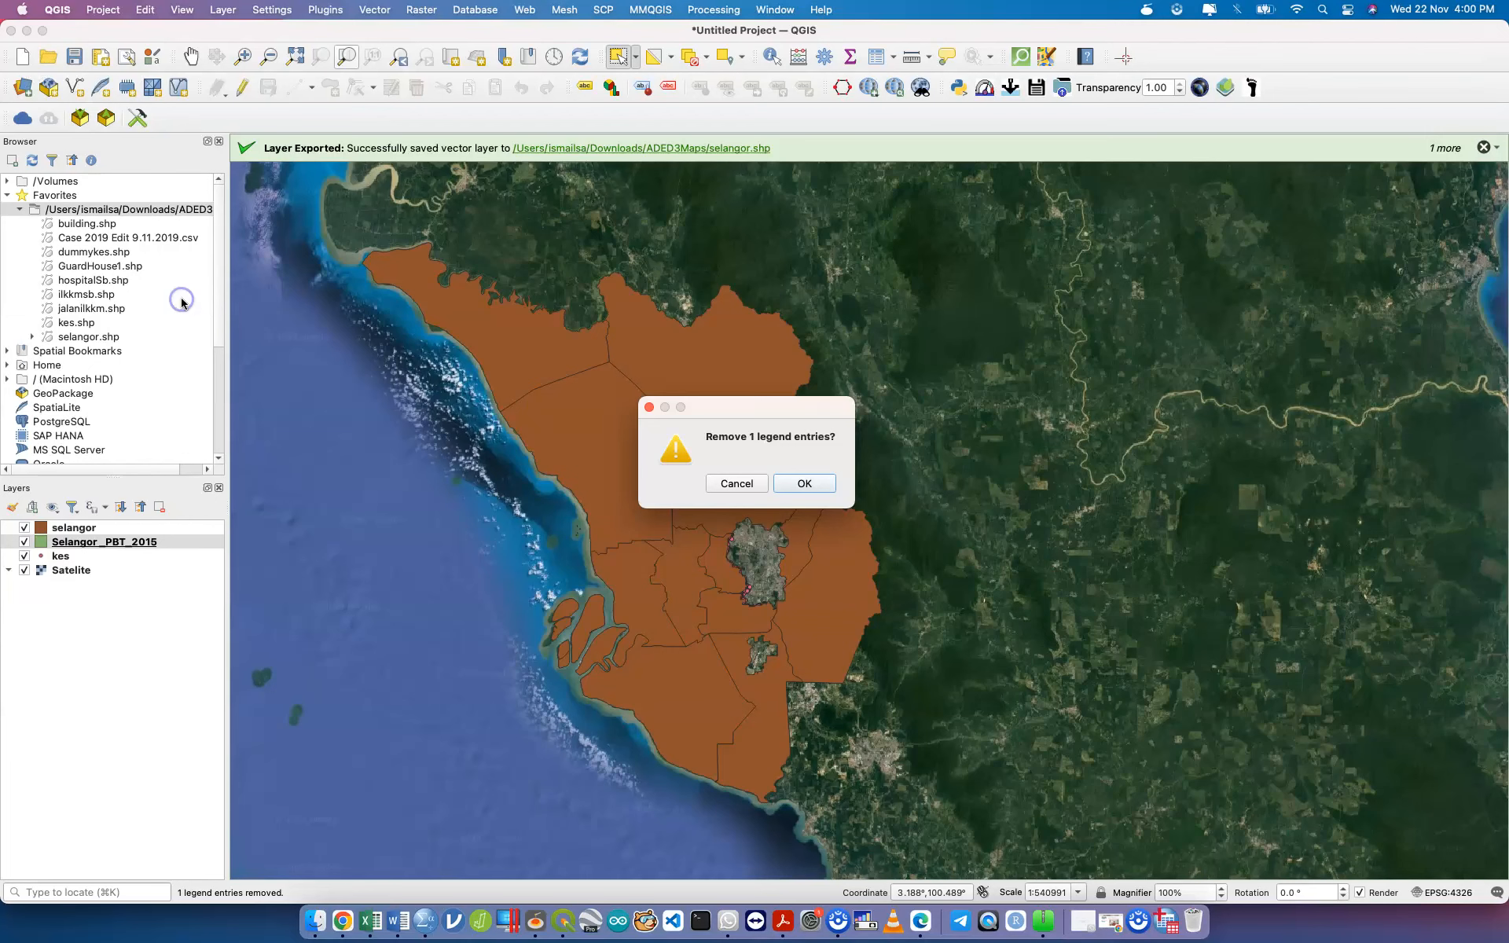
left_click(790, 478)
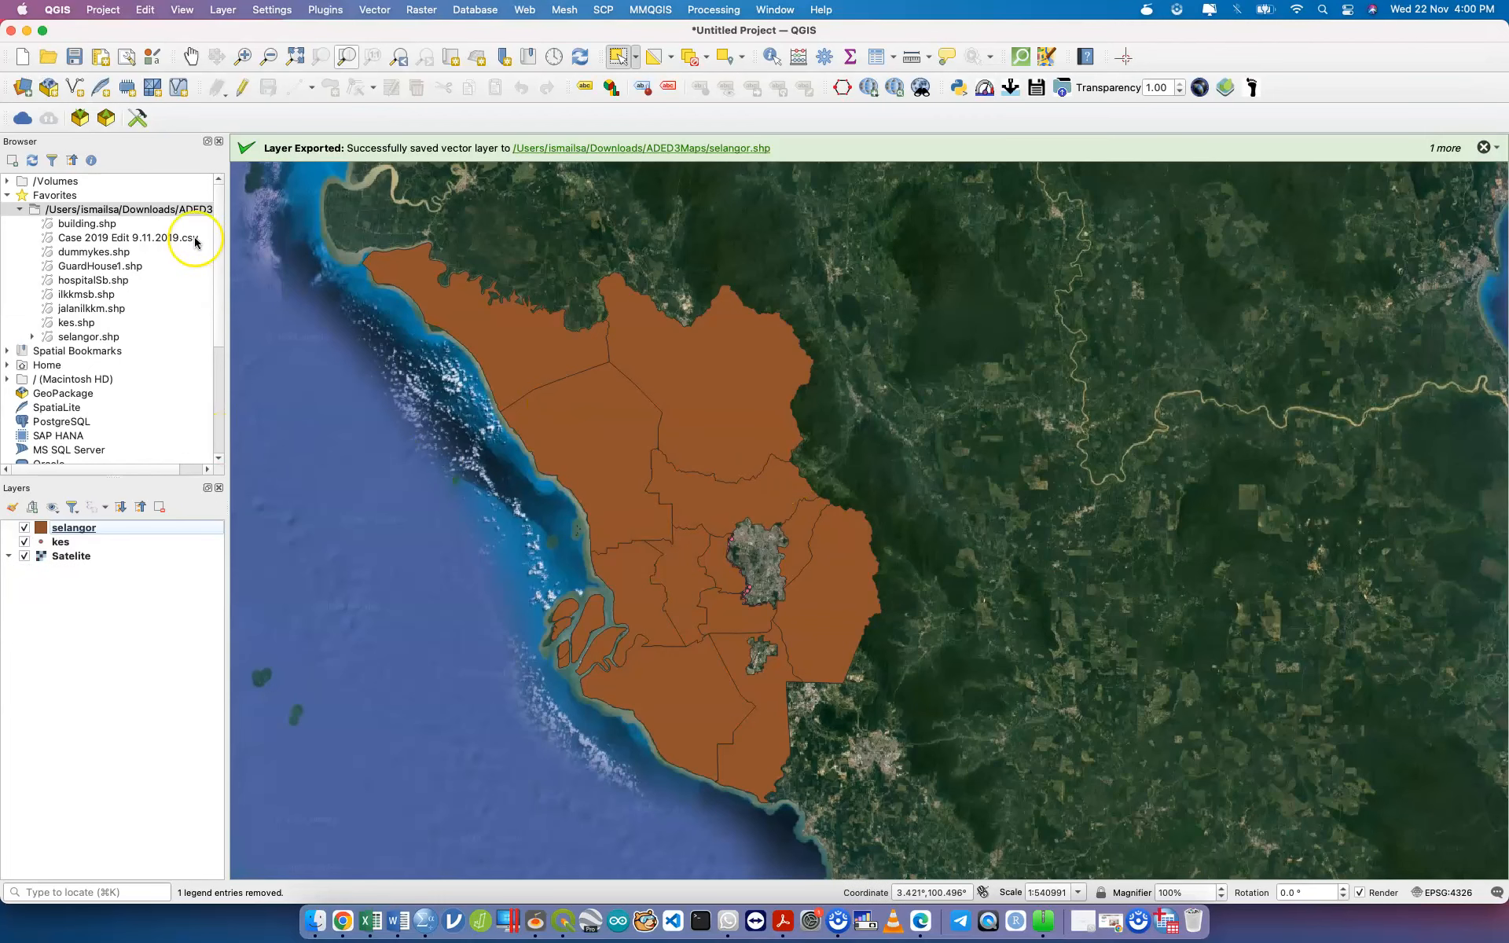
Step: Select selangor.shp in the favourite ADED3Maps folder and move the kes layer above the selangor layer
left_click(90, 338)
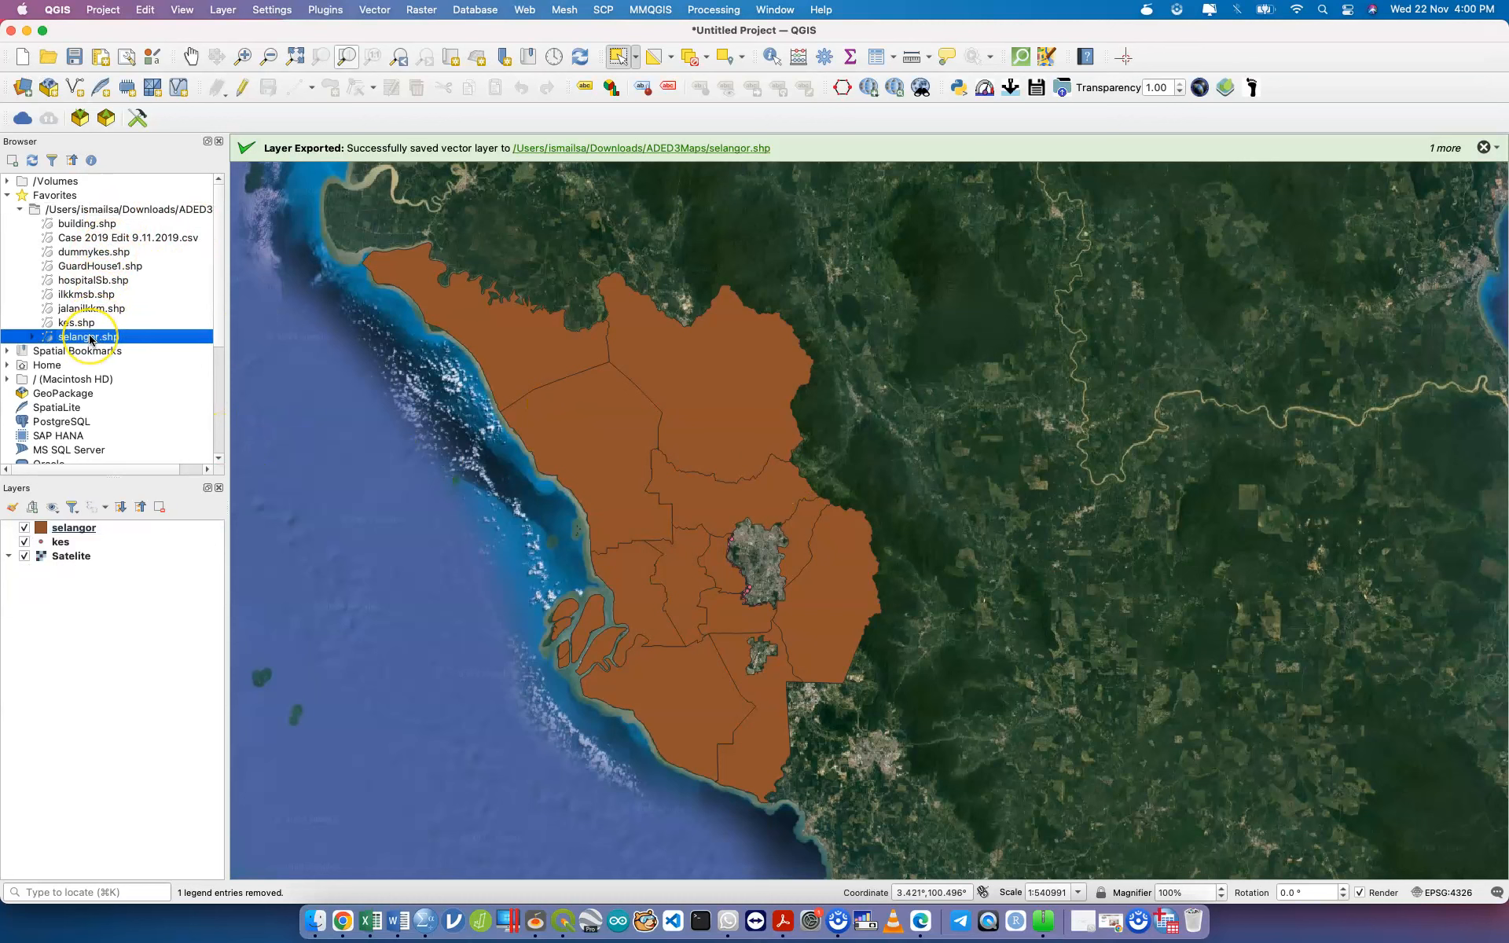
left_click(58, 544)
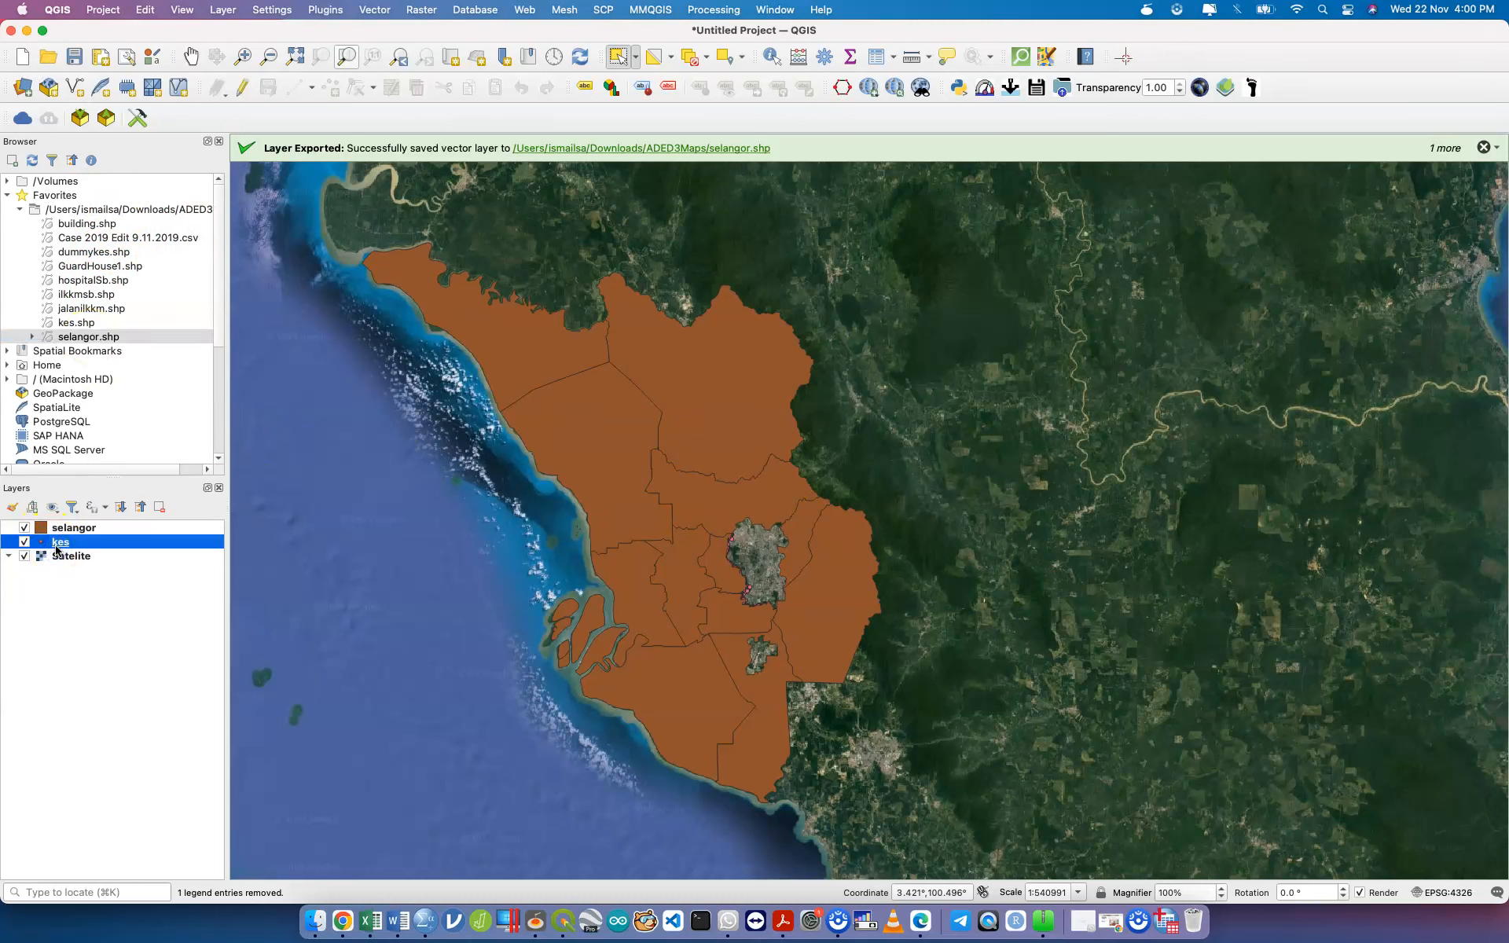
left_click_drag(57, 550, 68, 524)
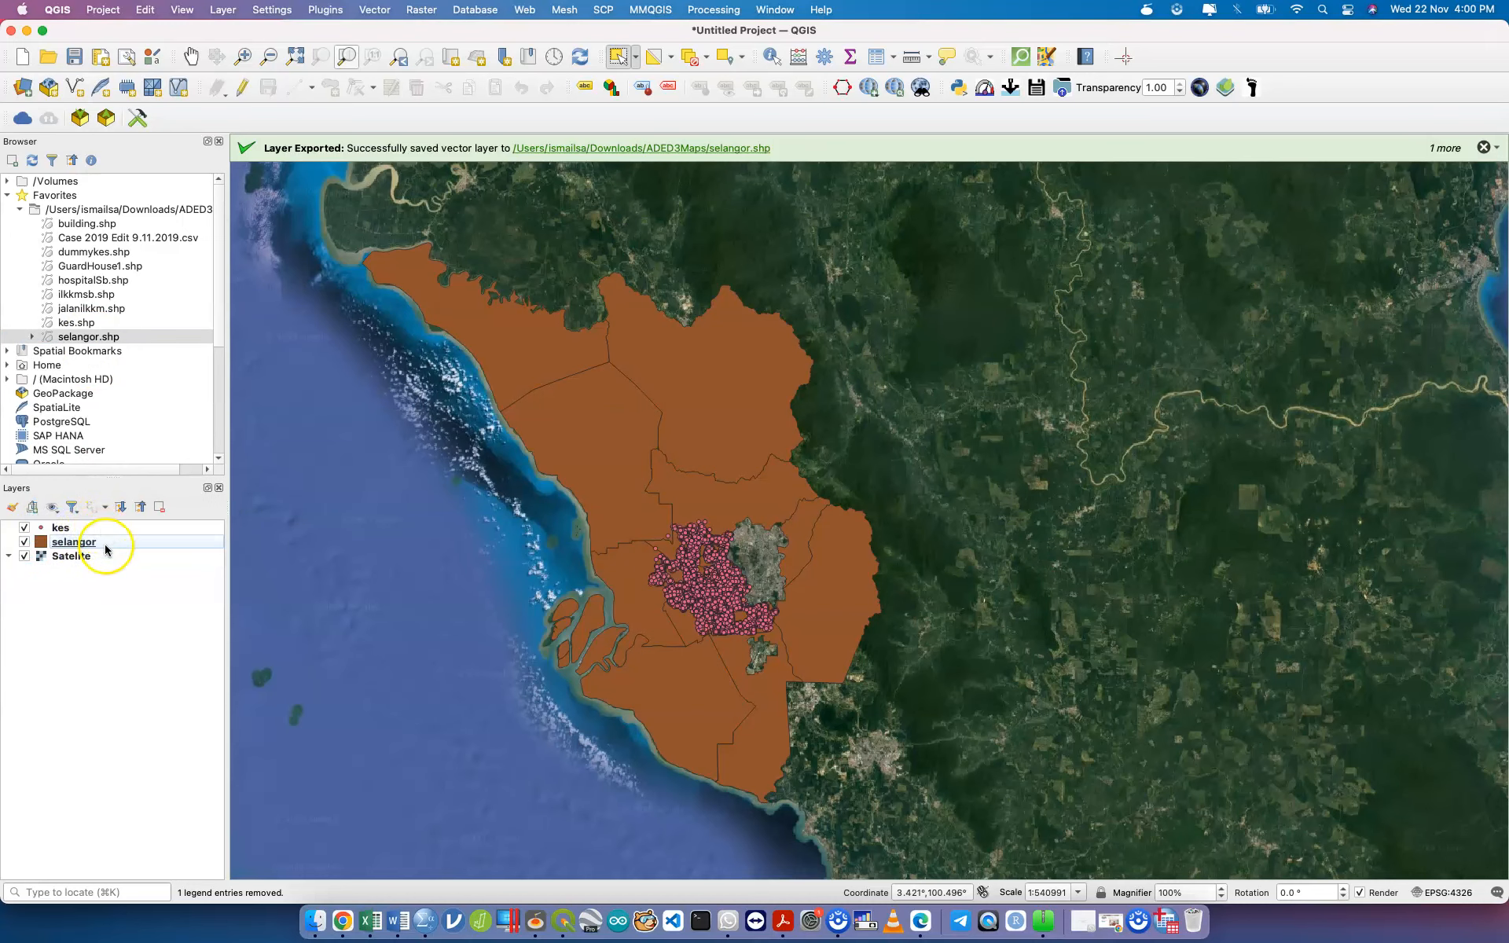
Step: Examine how the kes points are distributed across the Selangor district boundaries at close range on the map
scroll(881, 574, "up", 2)
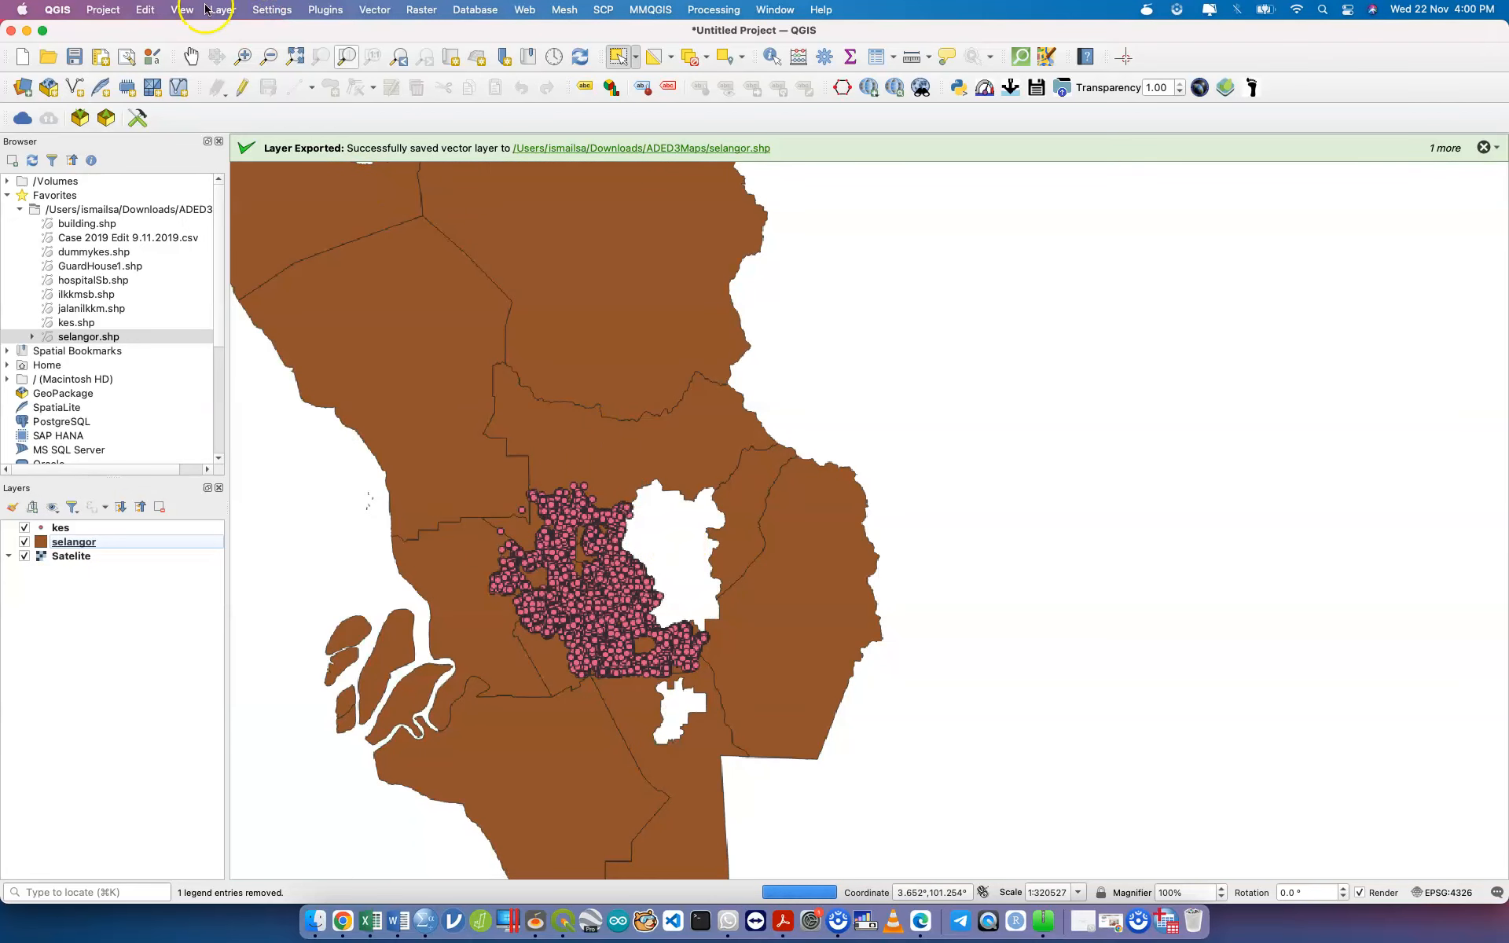
left_click(190, 56)
left_click(848, 482)
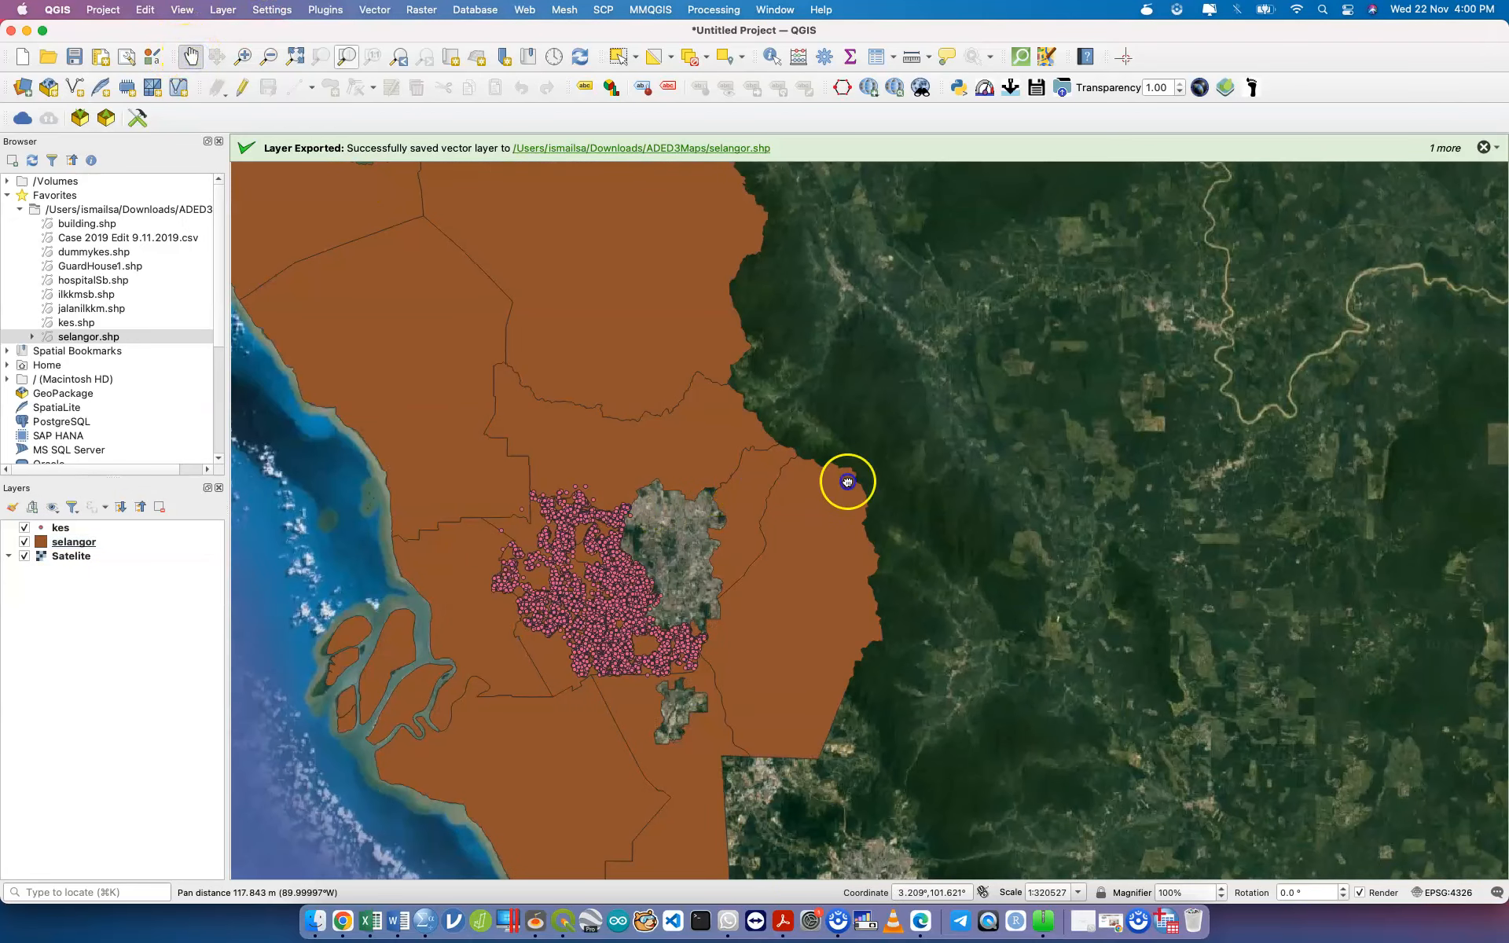
left_click_drag(848, 482, 1077, 458)
scroll(931, 516, "up", 1)
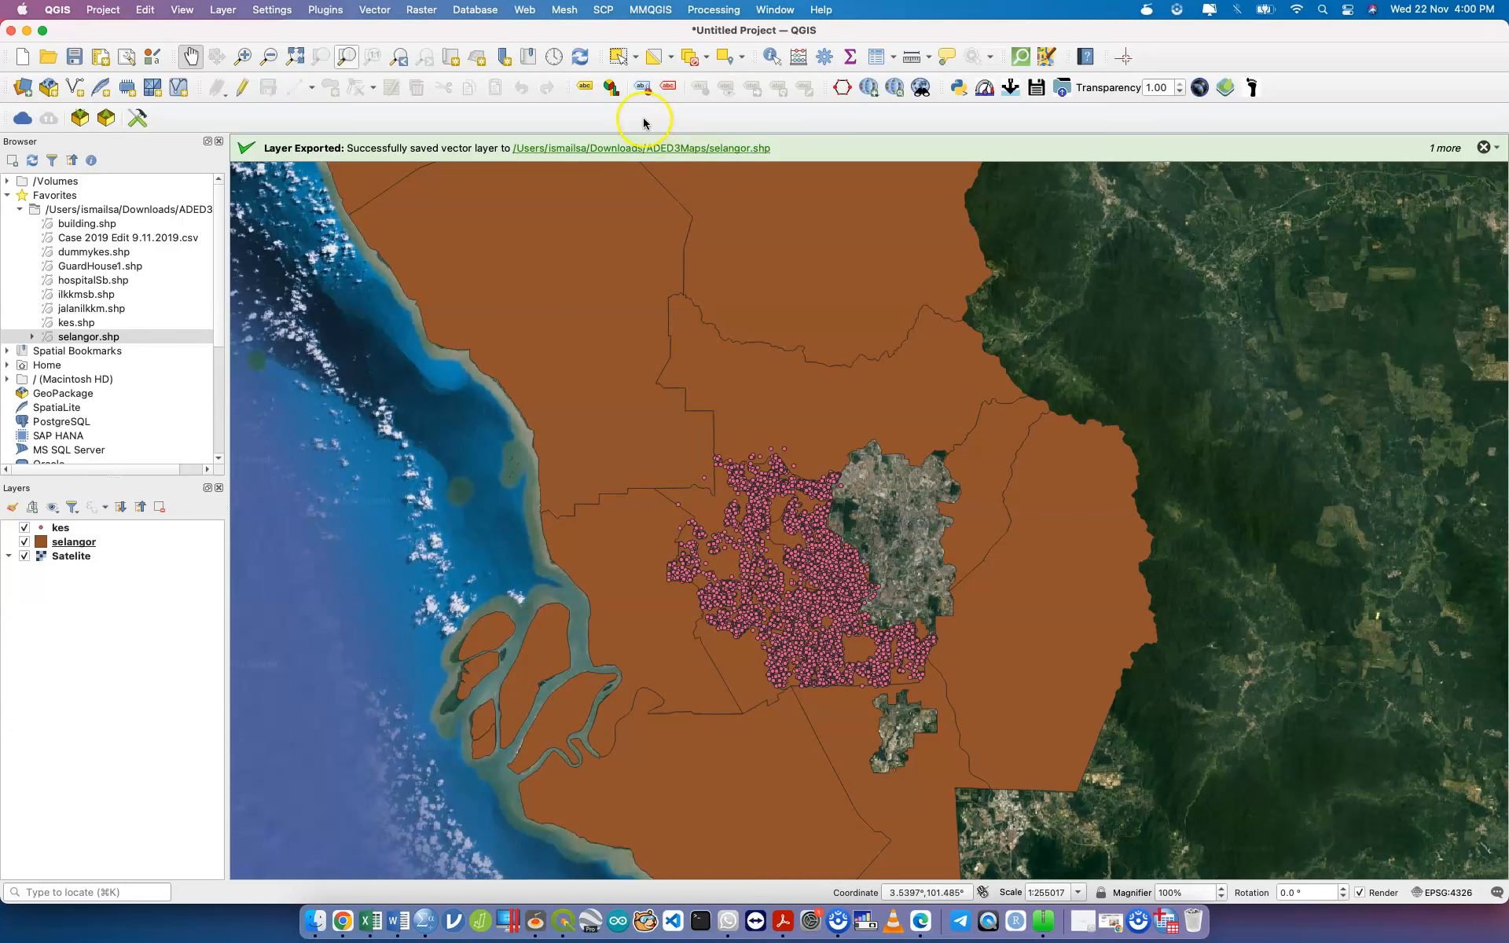
left_click(619, 60)
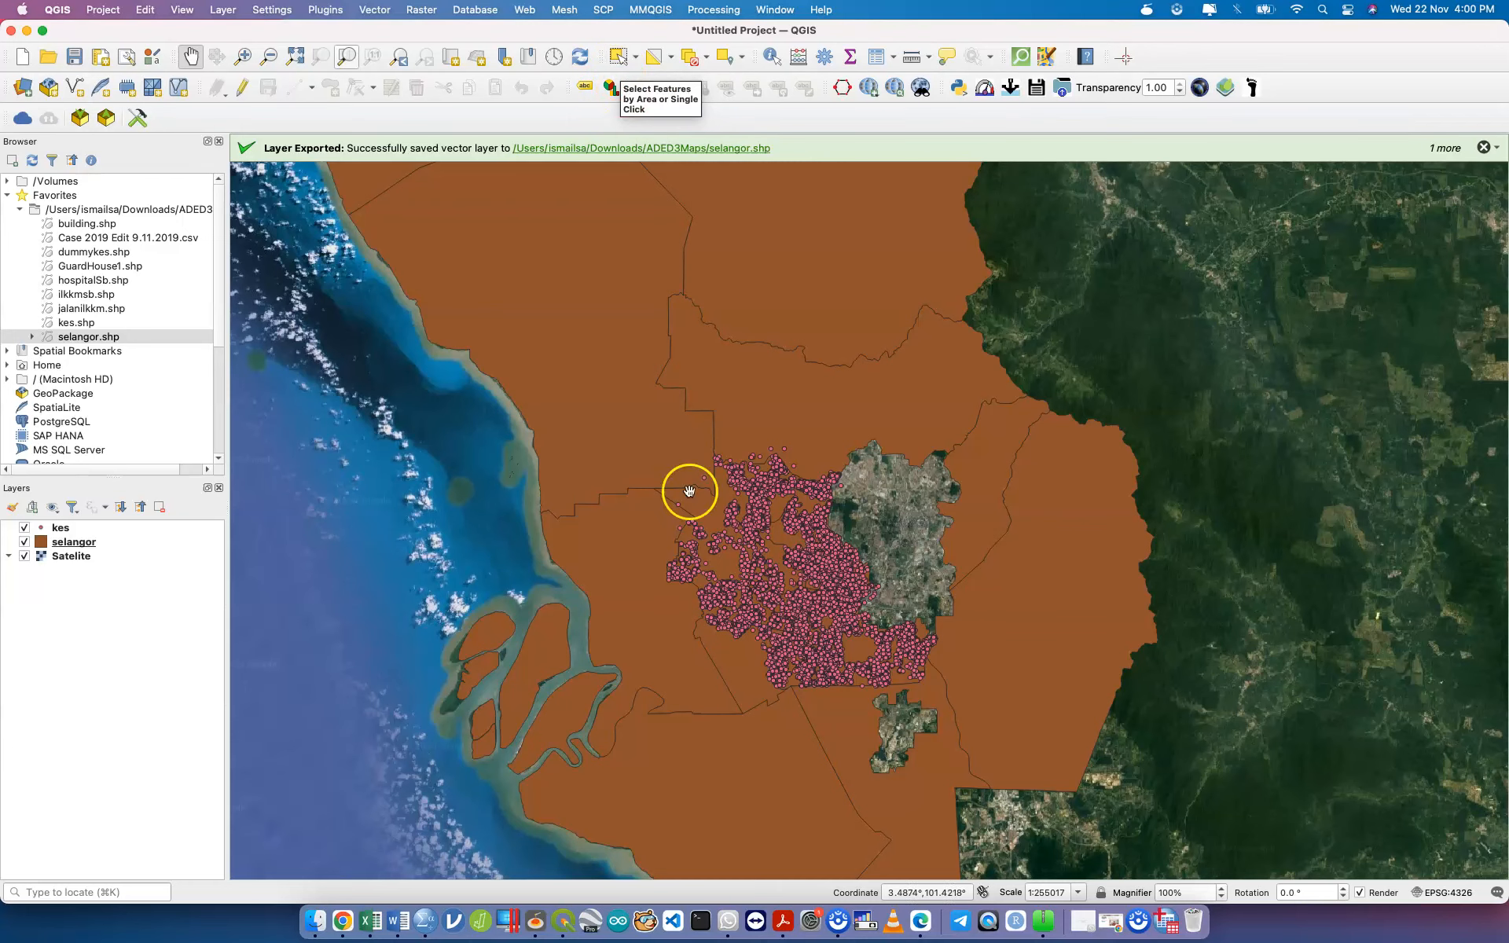
left_click(902, 634)
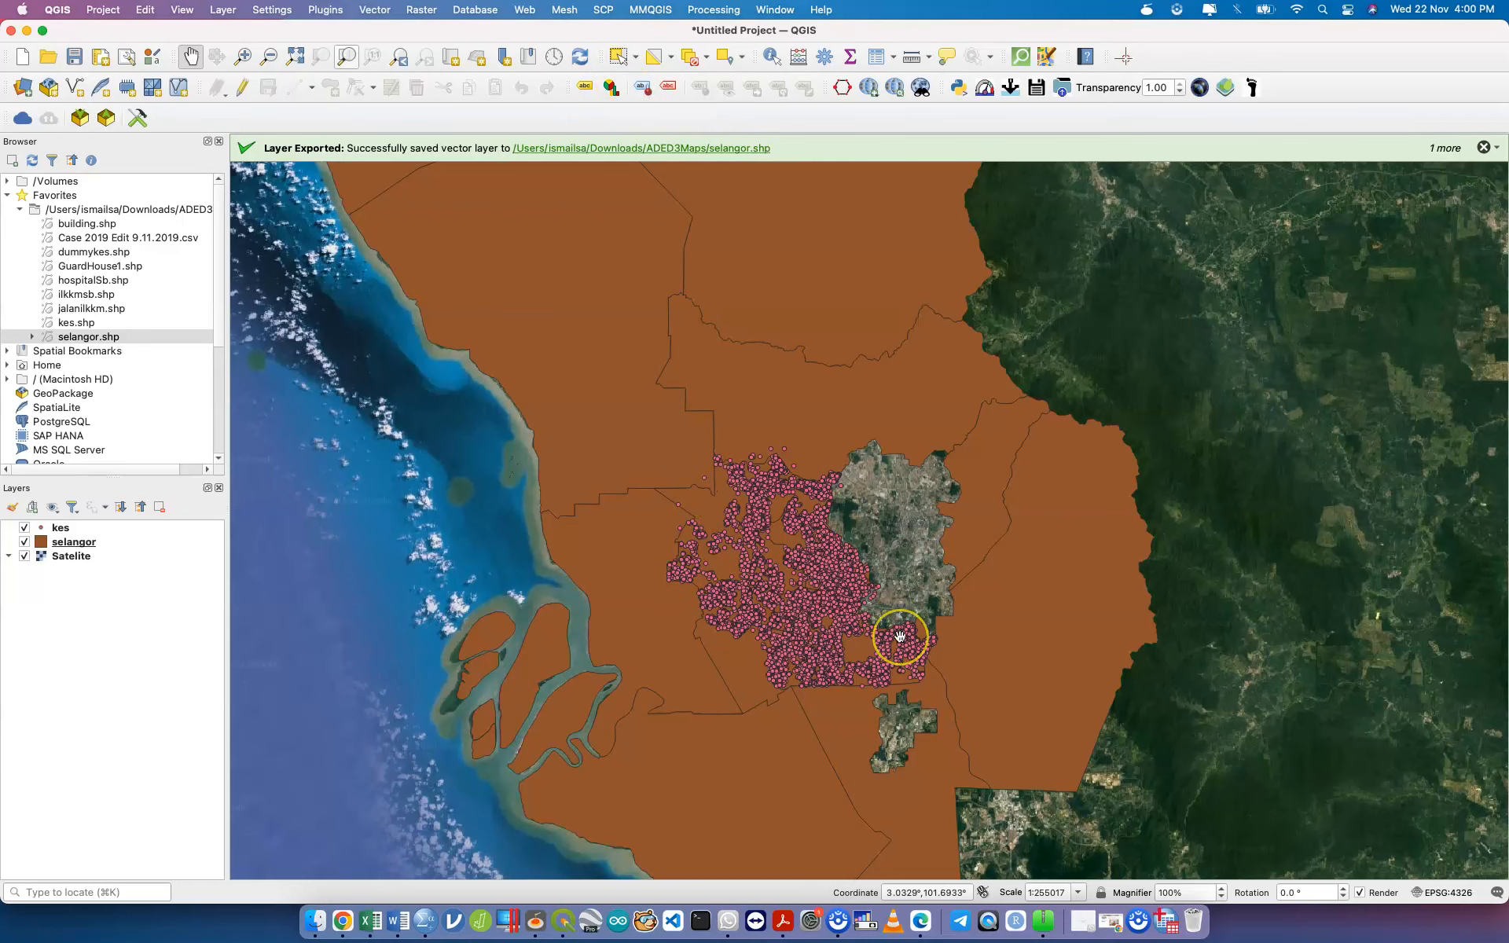
scroll(900, 637, "up", 1)
scroll(900, 636, "up", 2)
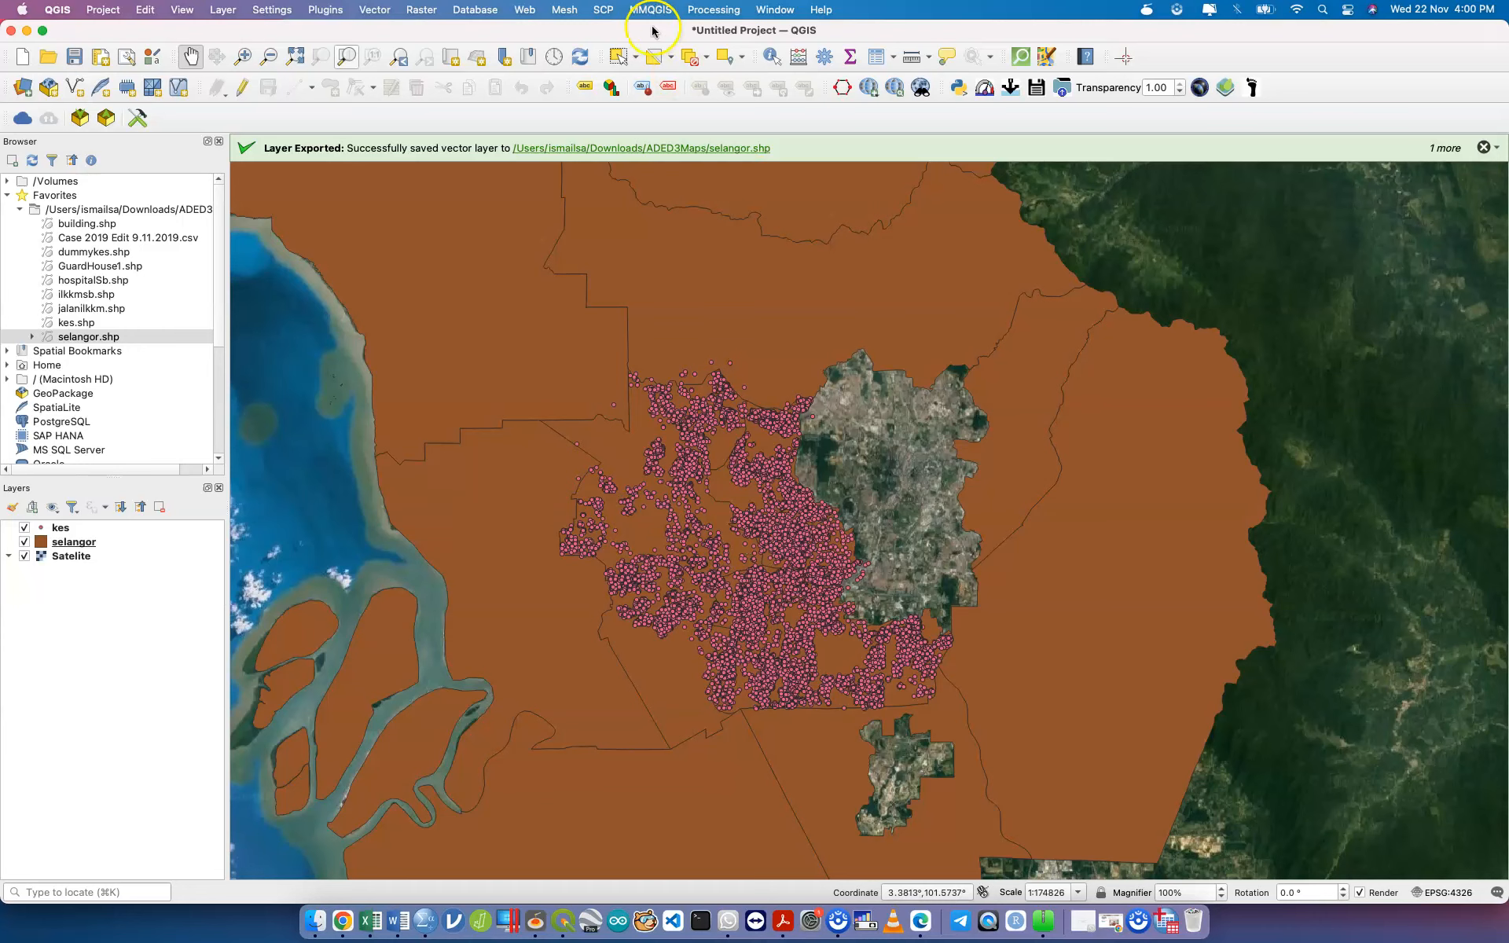
Step: Start Count Points in Polygon with selangor as the polygon layer and kes as the point layer
left_click(374, 10)
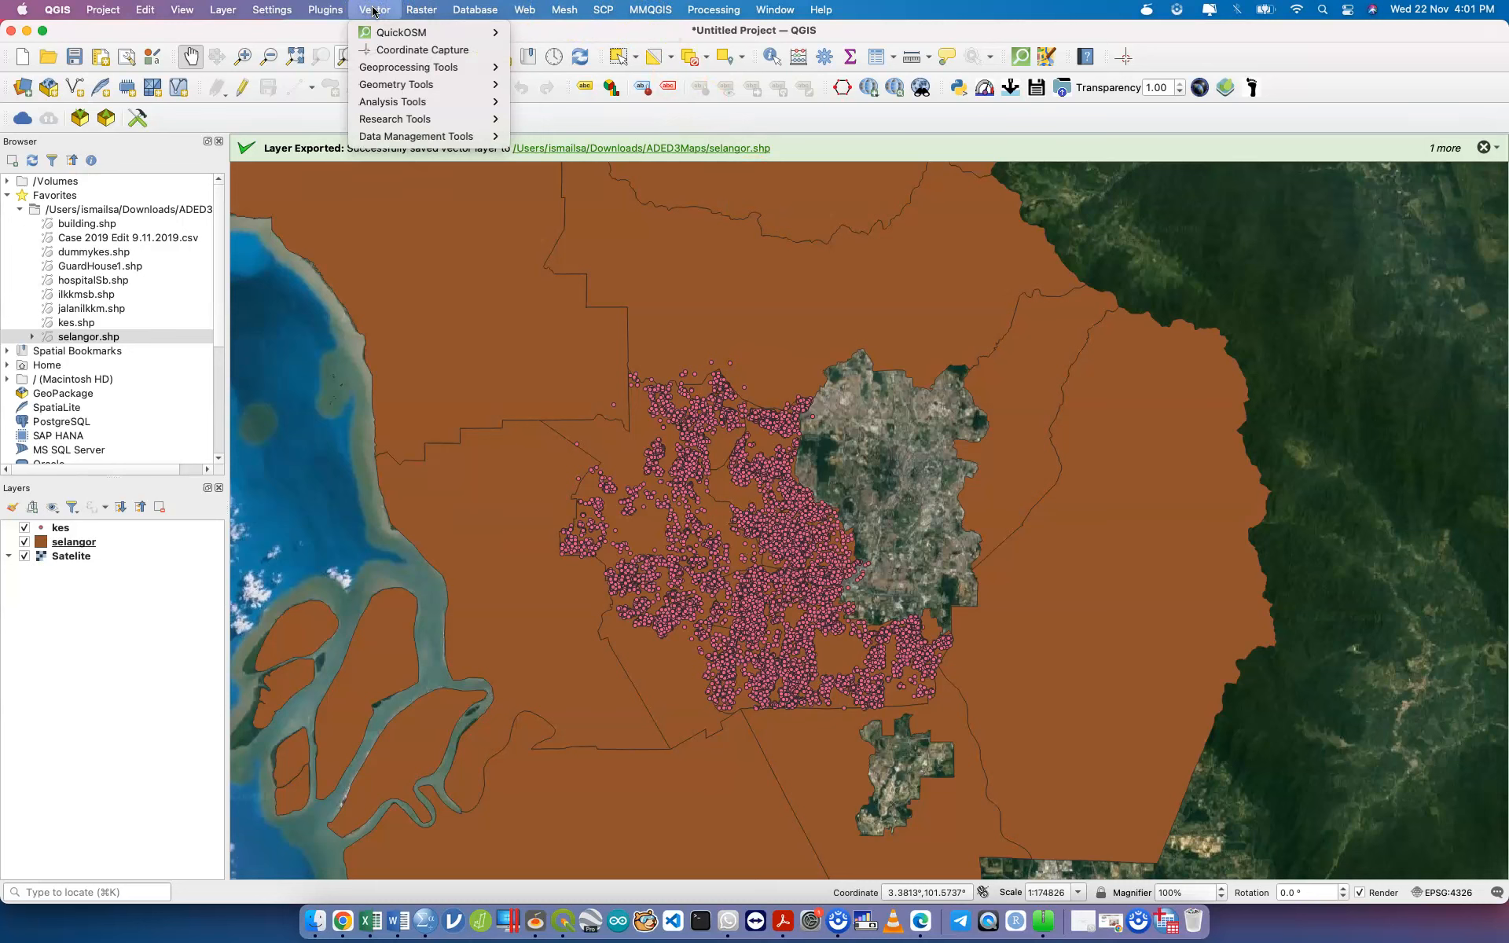
left_click(423, 102)
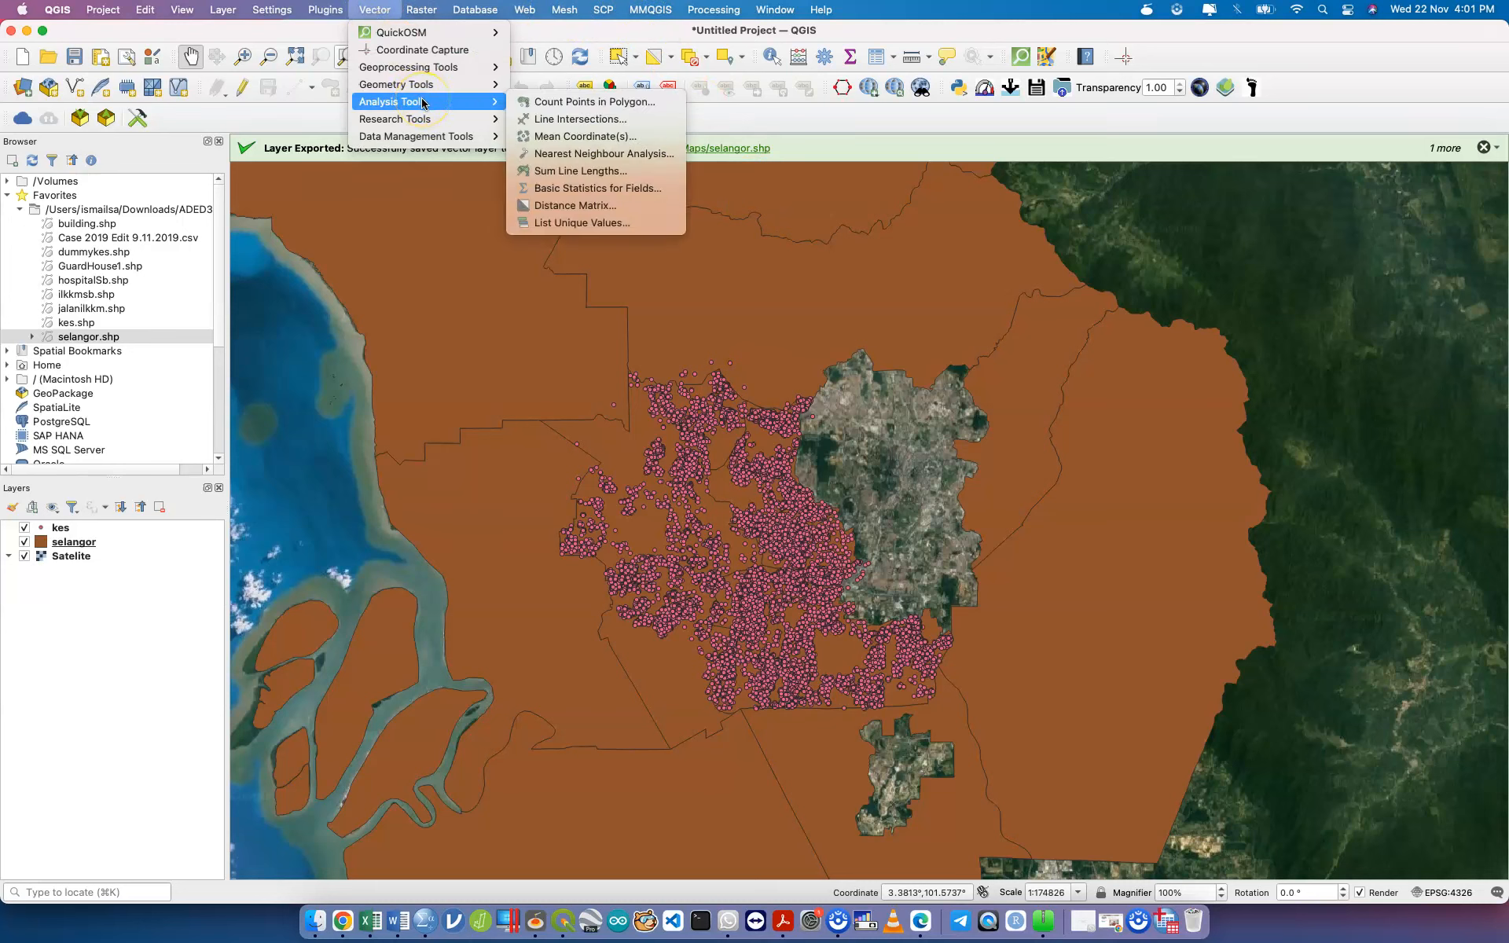
left_click(569, 103)
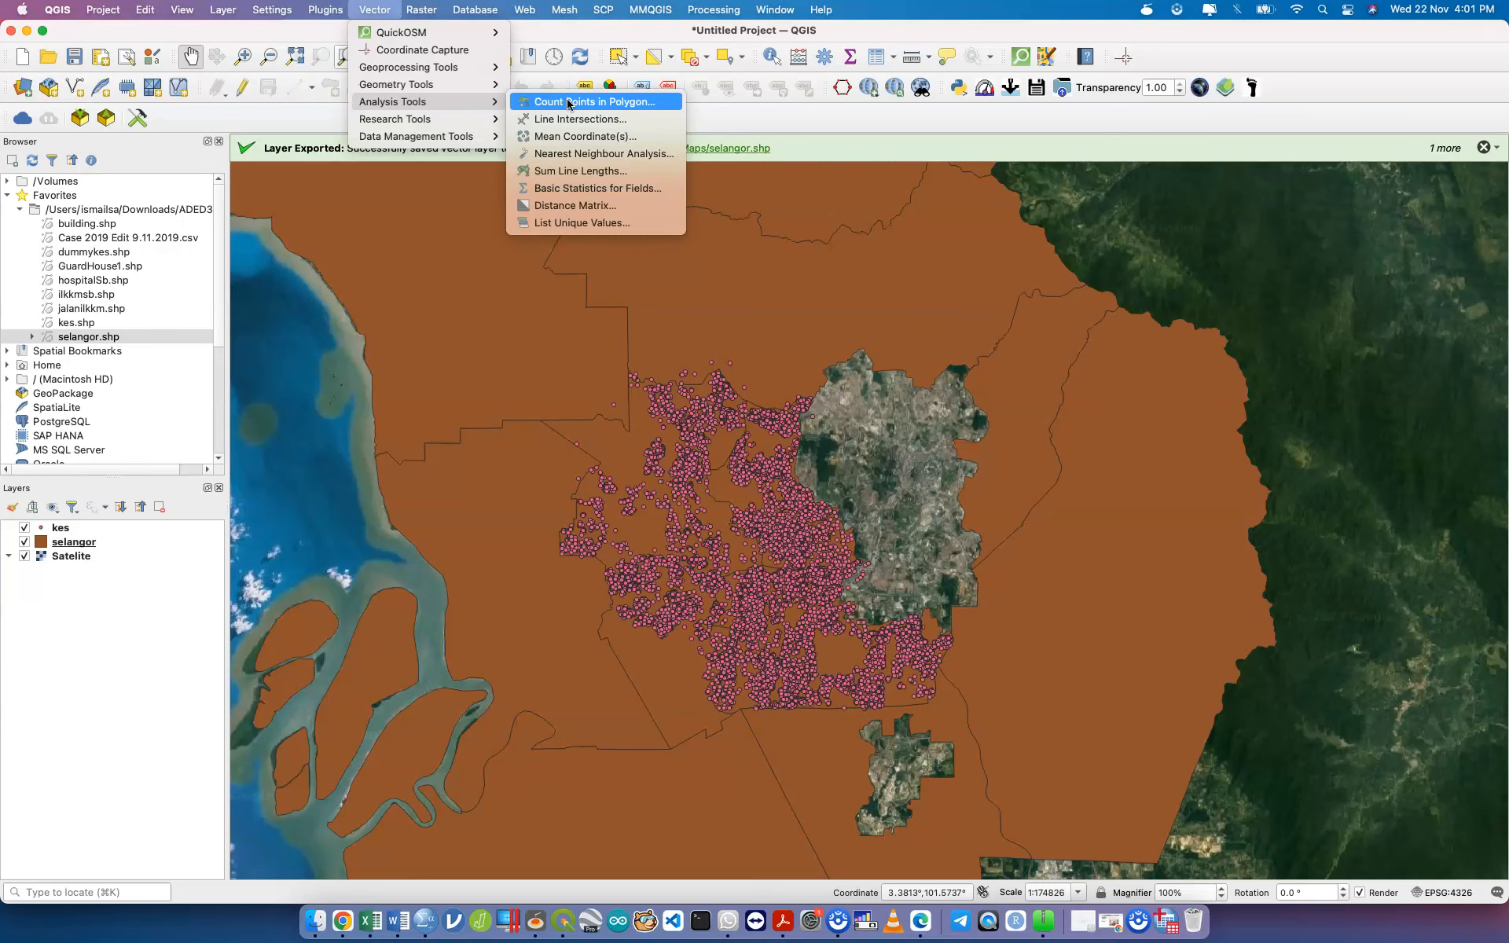
left_click(568, 102)
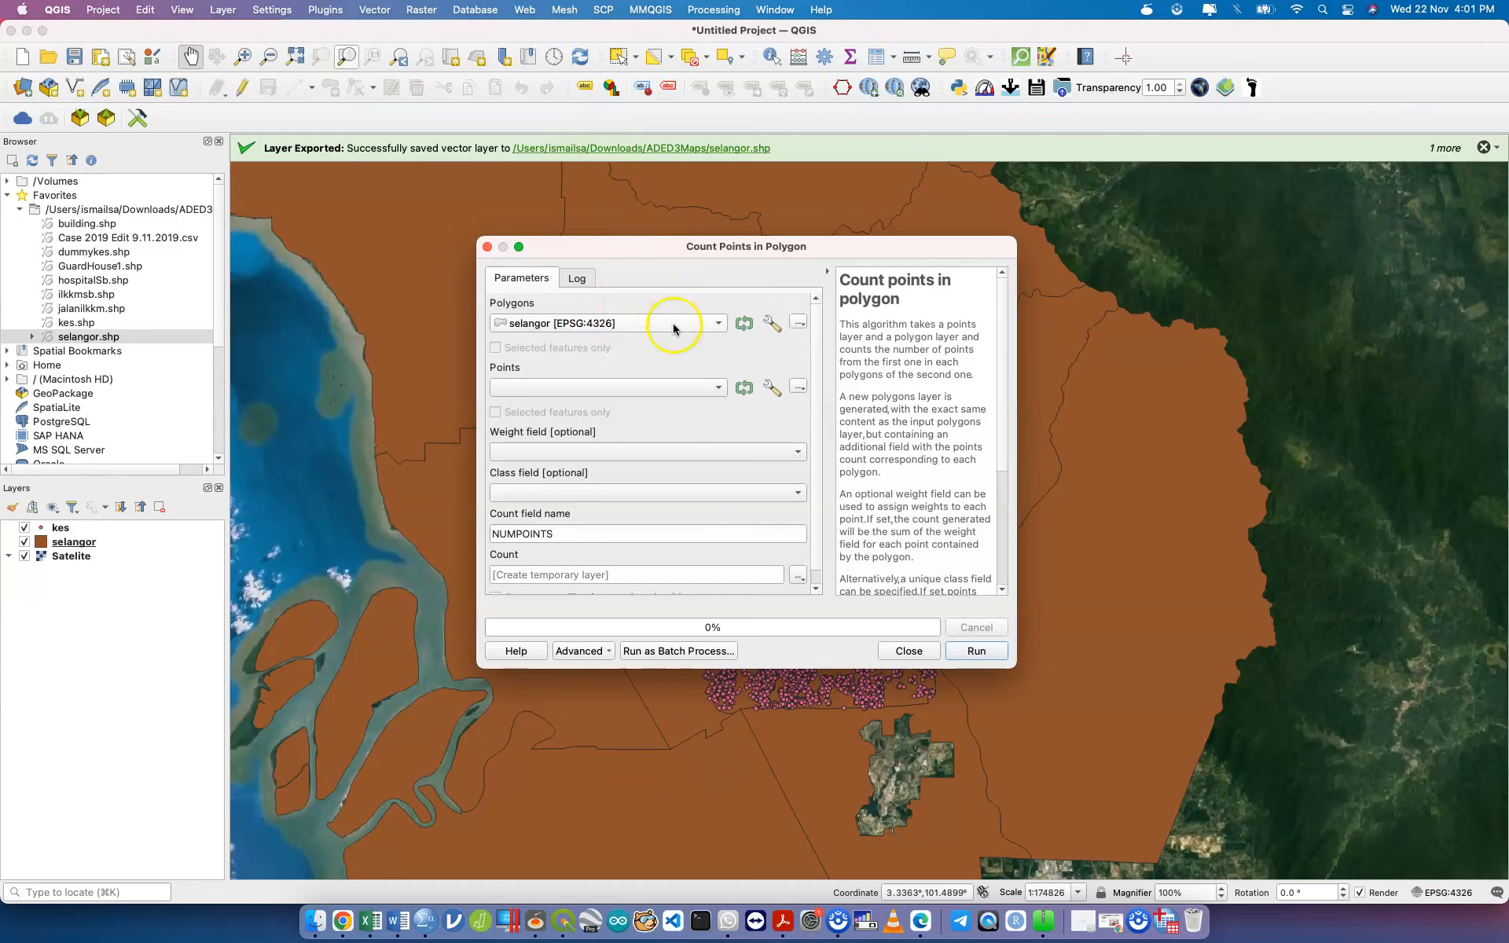
left_click(603, 327)
left_click(603, 327)
left_click(605, 397)
left_click(612, 389)
double_click(569, 535)
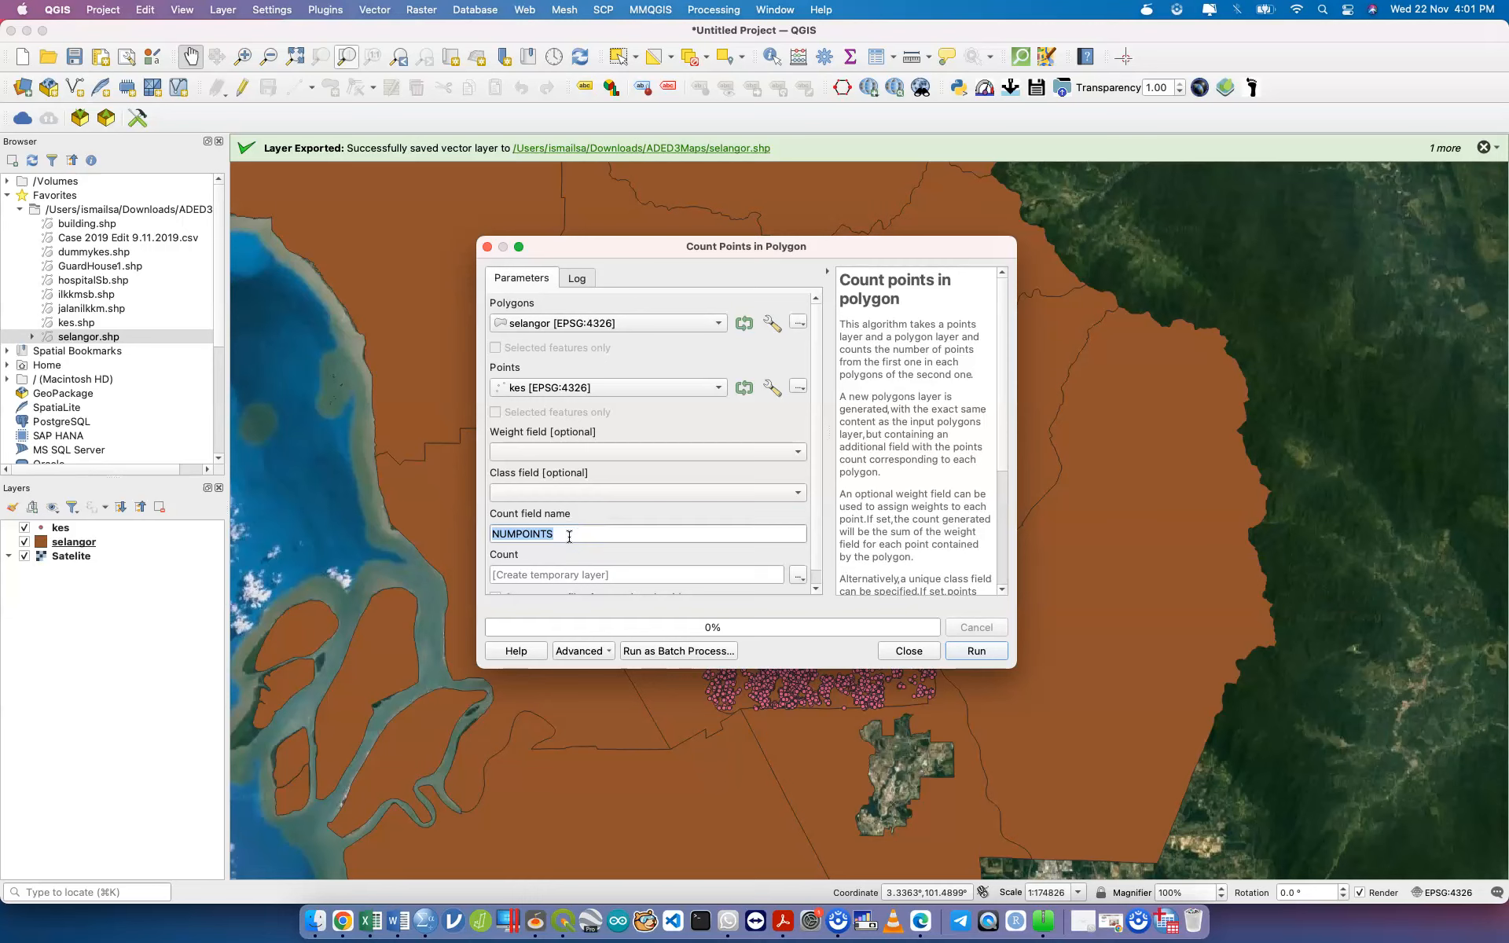
Step: Review the fields in the selangor layer's attribute table, close it and return to the Count Points in Polygon dialog
left_click(84, 542)
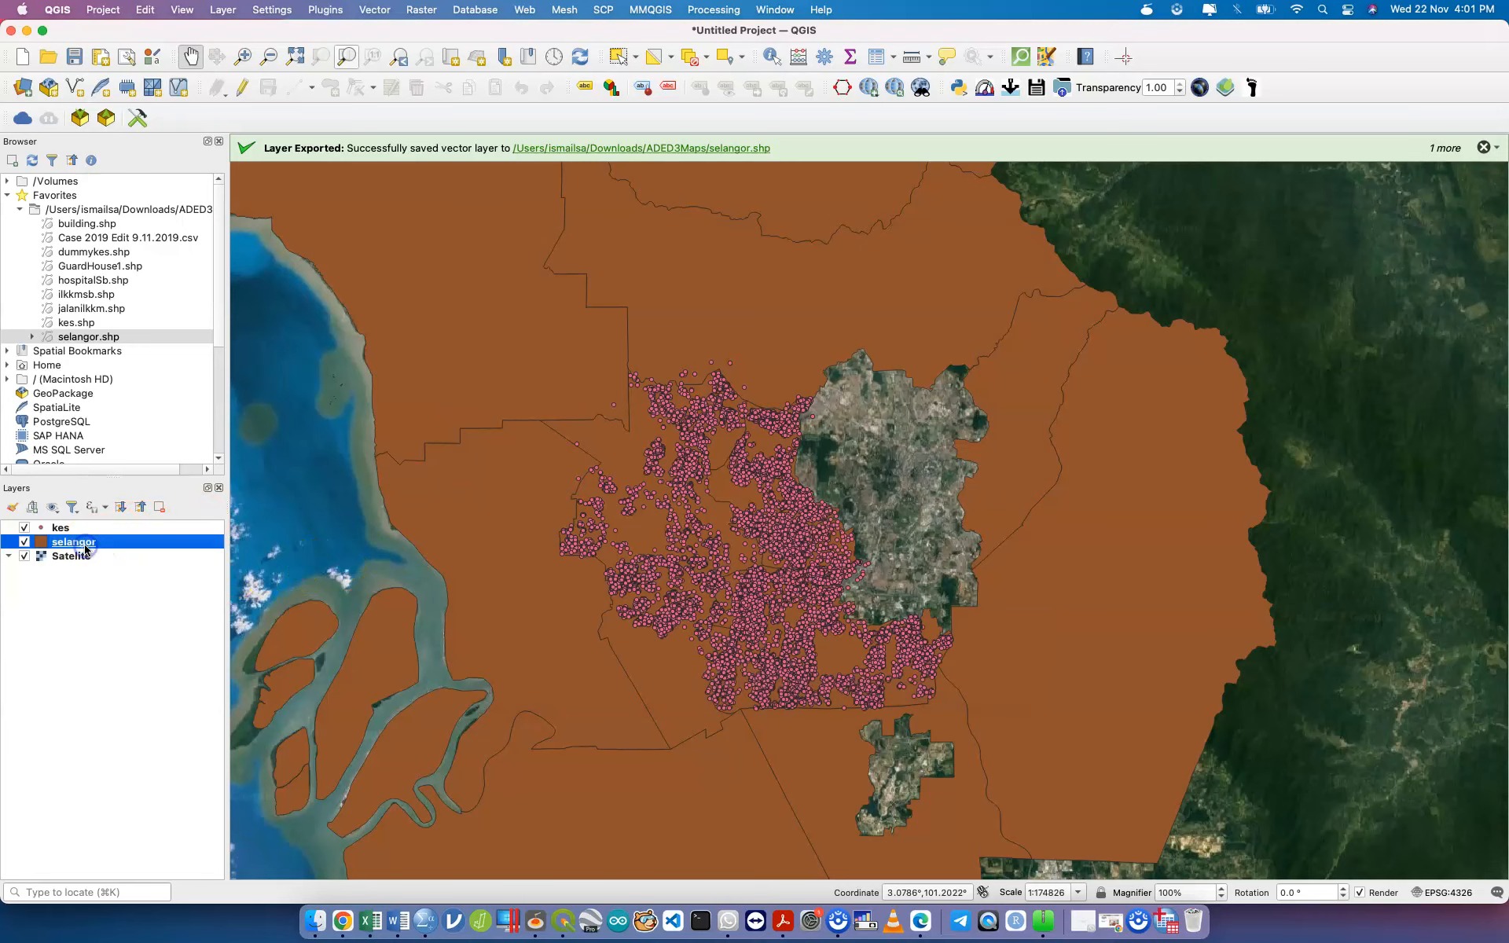
right_click(87, 546)
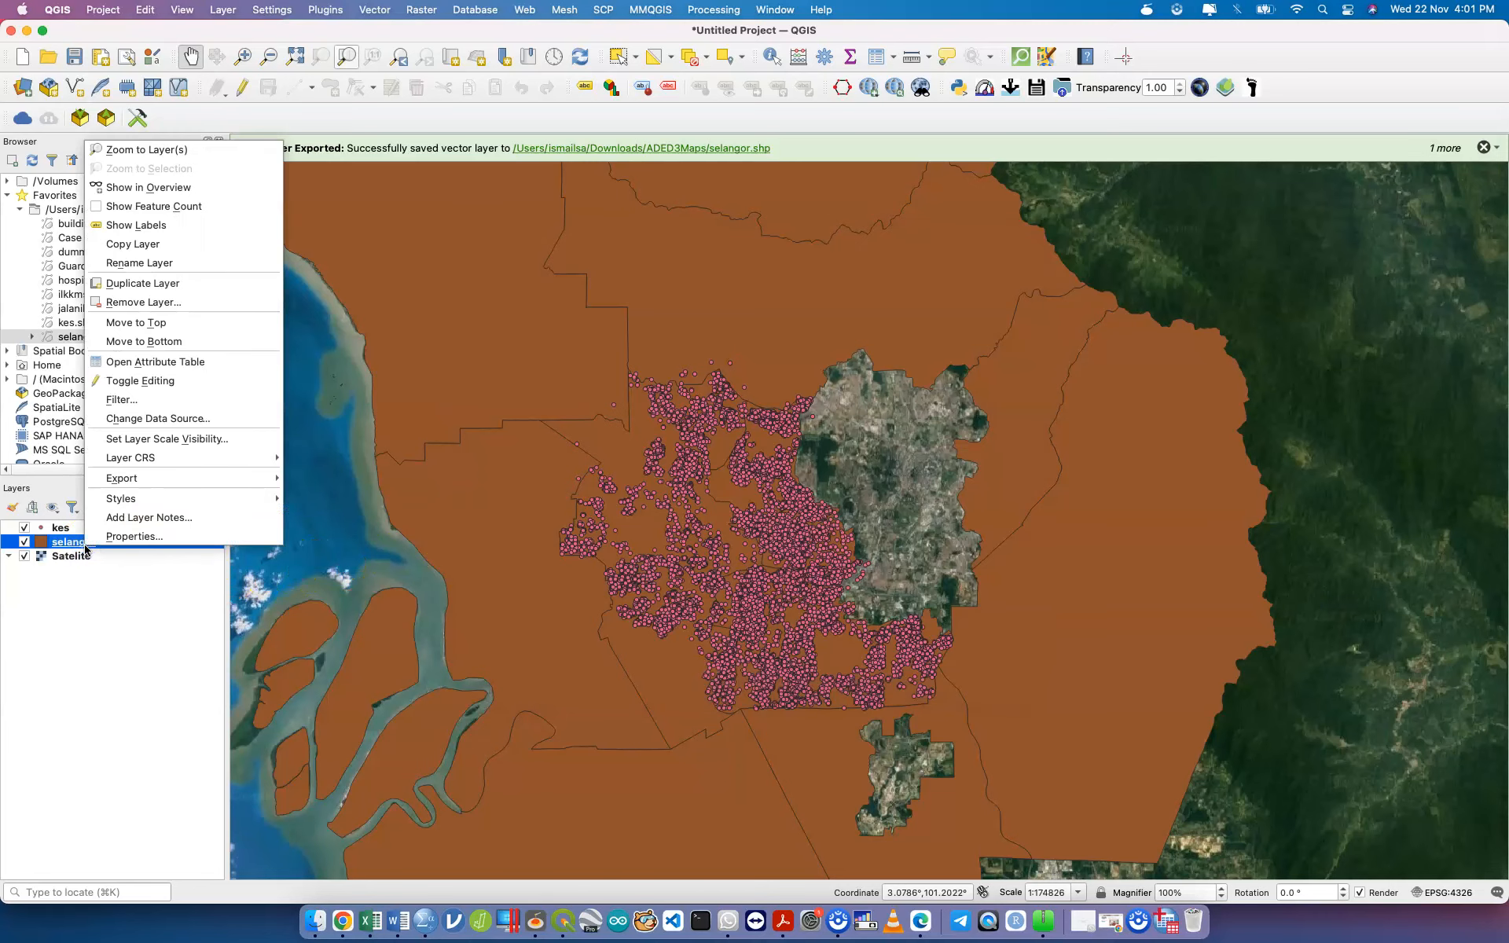
left_click(216, 366)
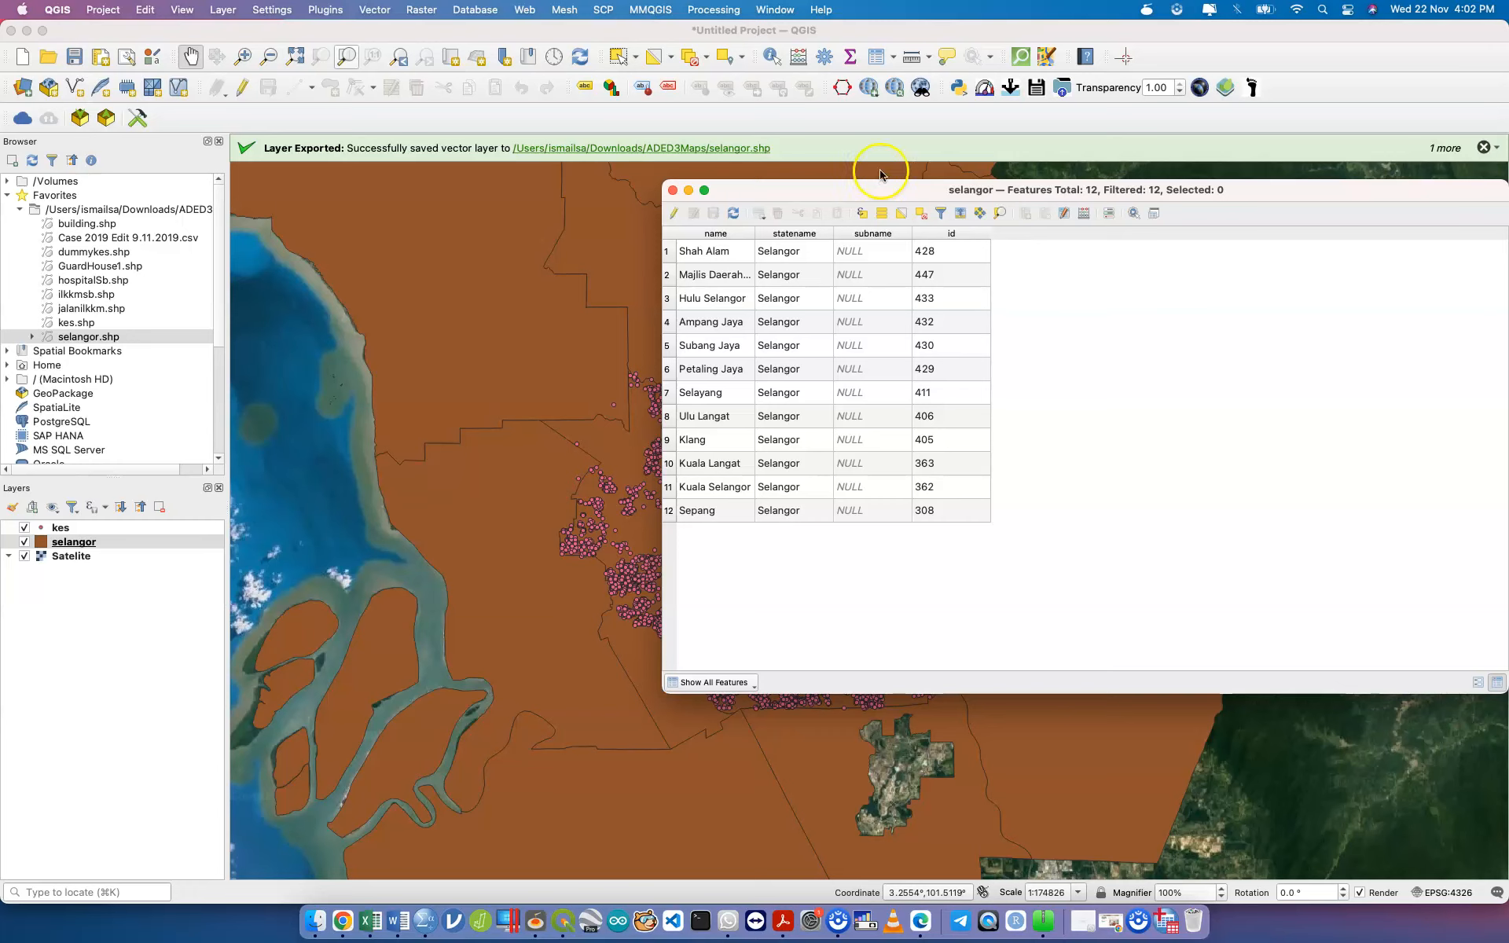
left_click(673, 190)
key("ctrl+Up")
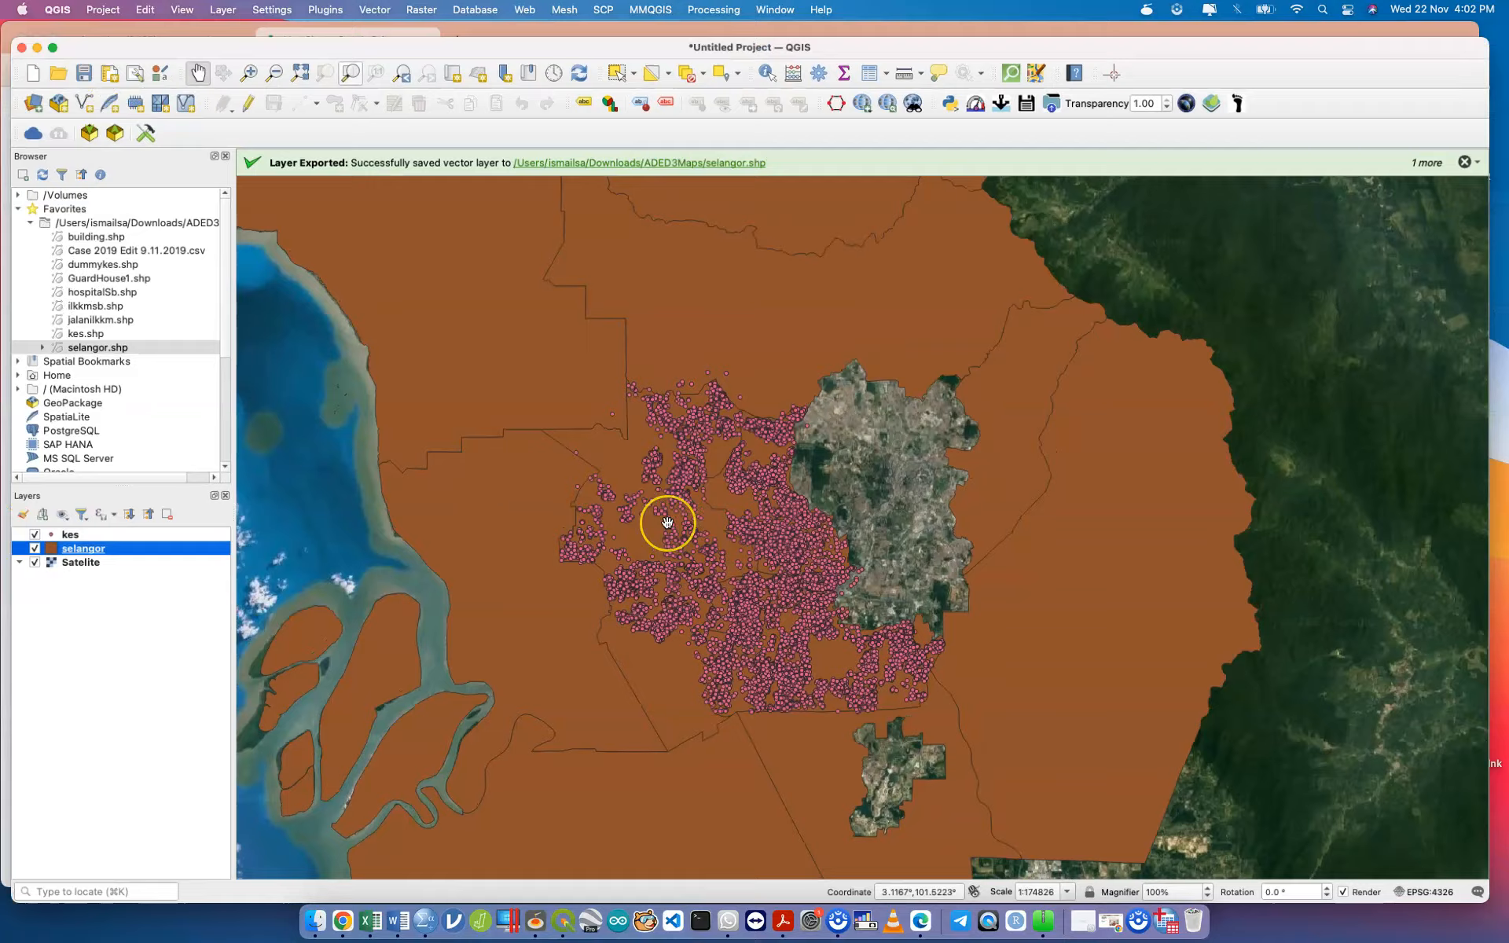
left_click(667, 523)
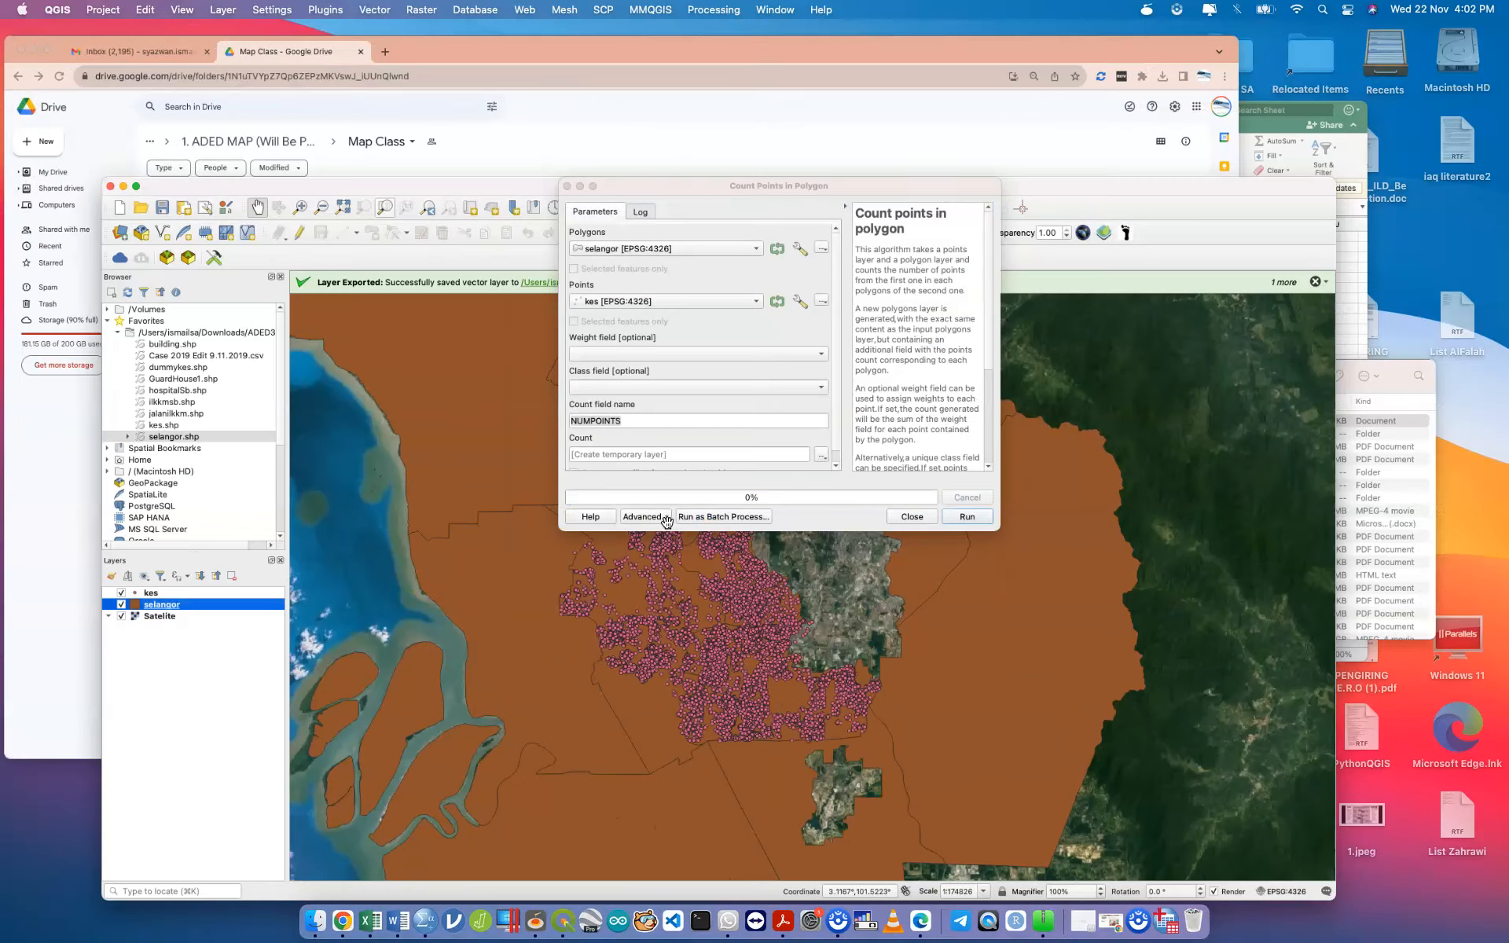
Step: Set the count field name to bilKes, run the point count to a temporary layer and close the dialog
type("bik")
key("BackSpace")
type("lKes")
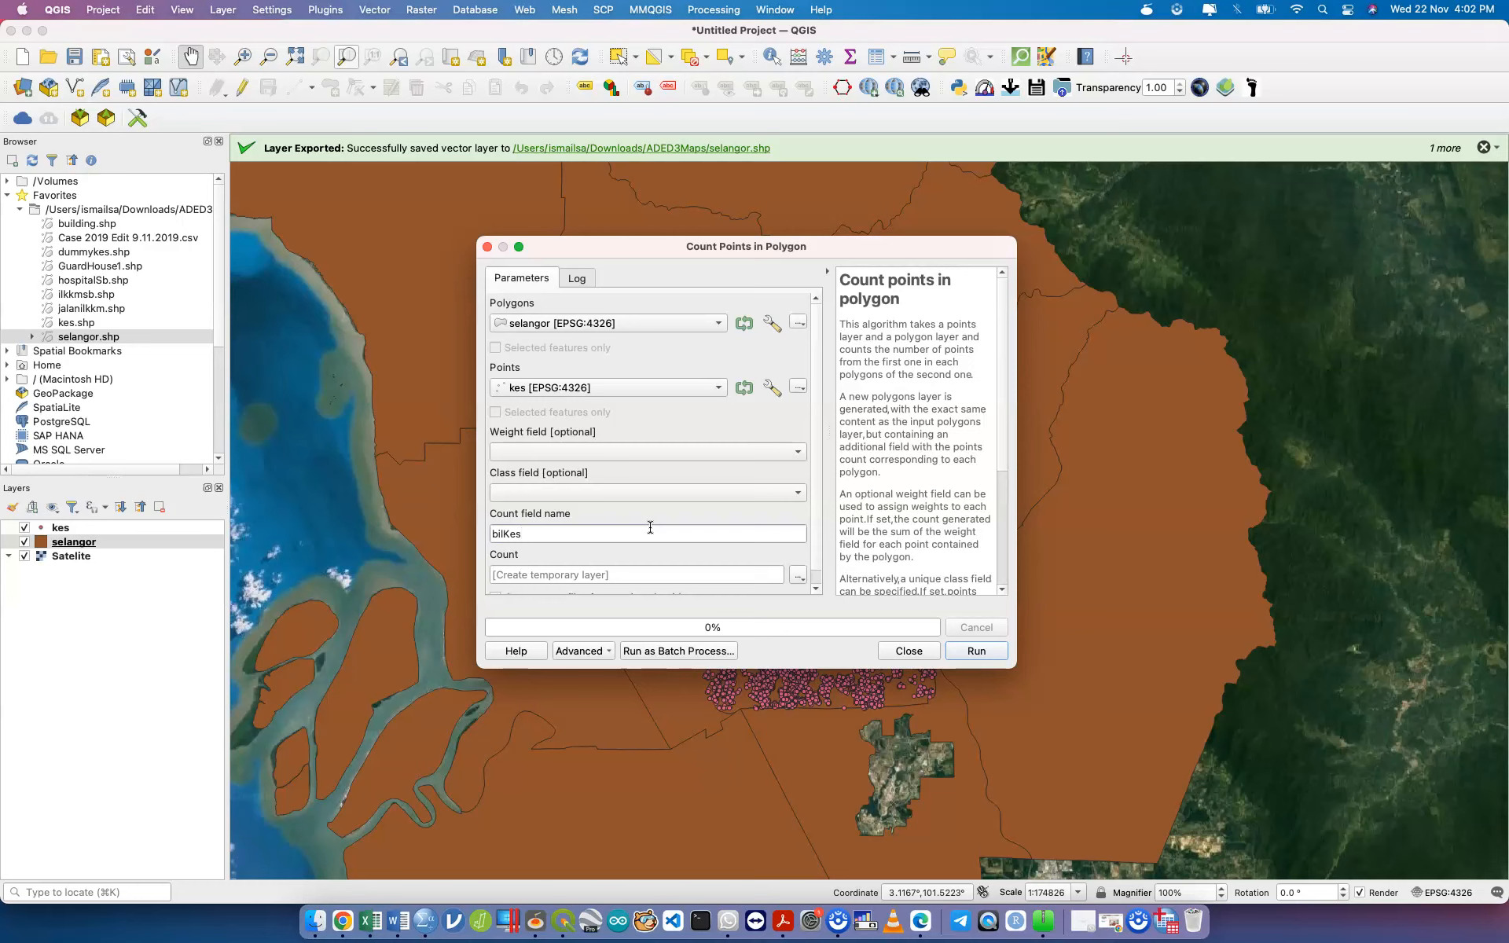
left_click(975, 651)
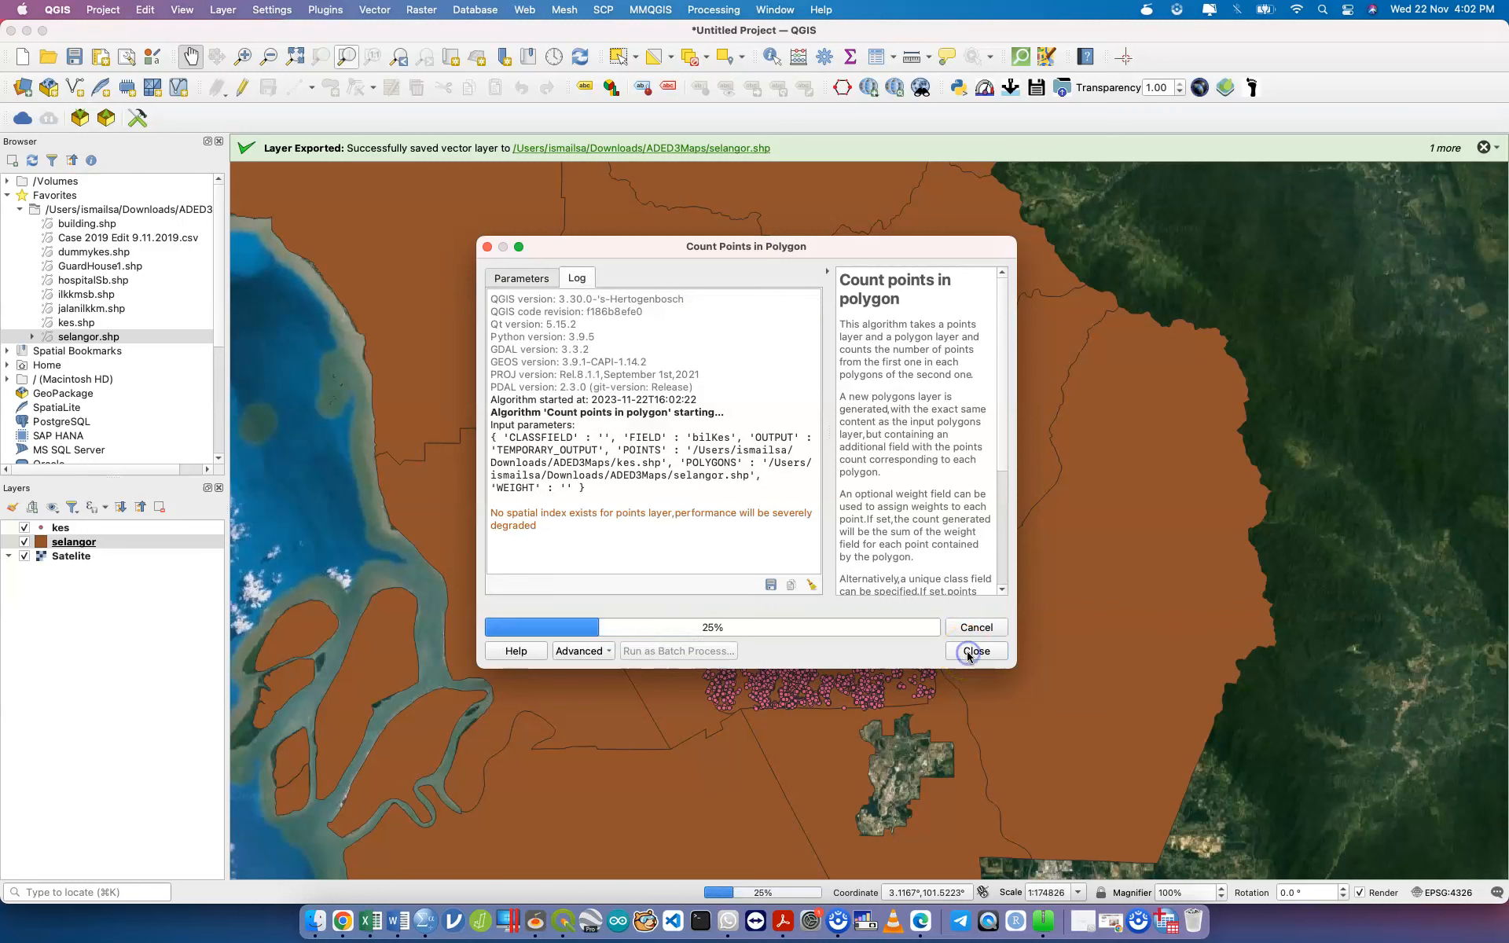
left_click(870, 651)
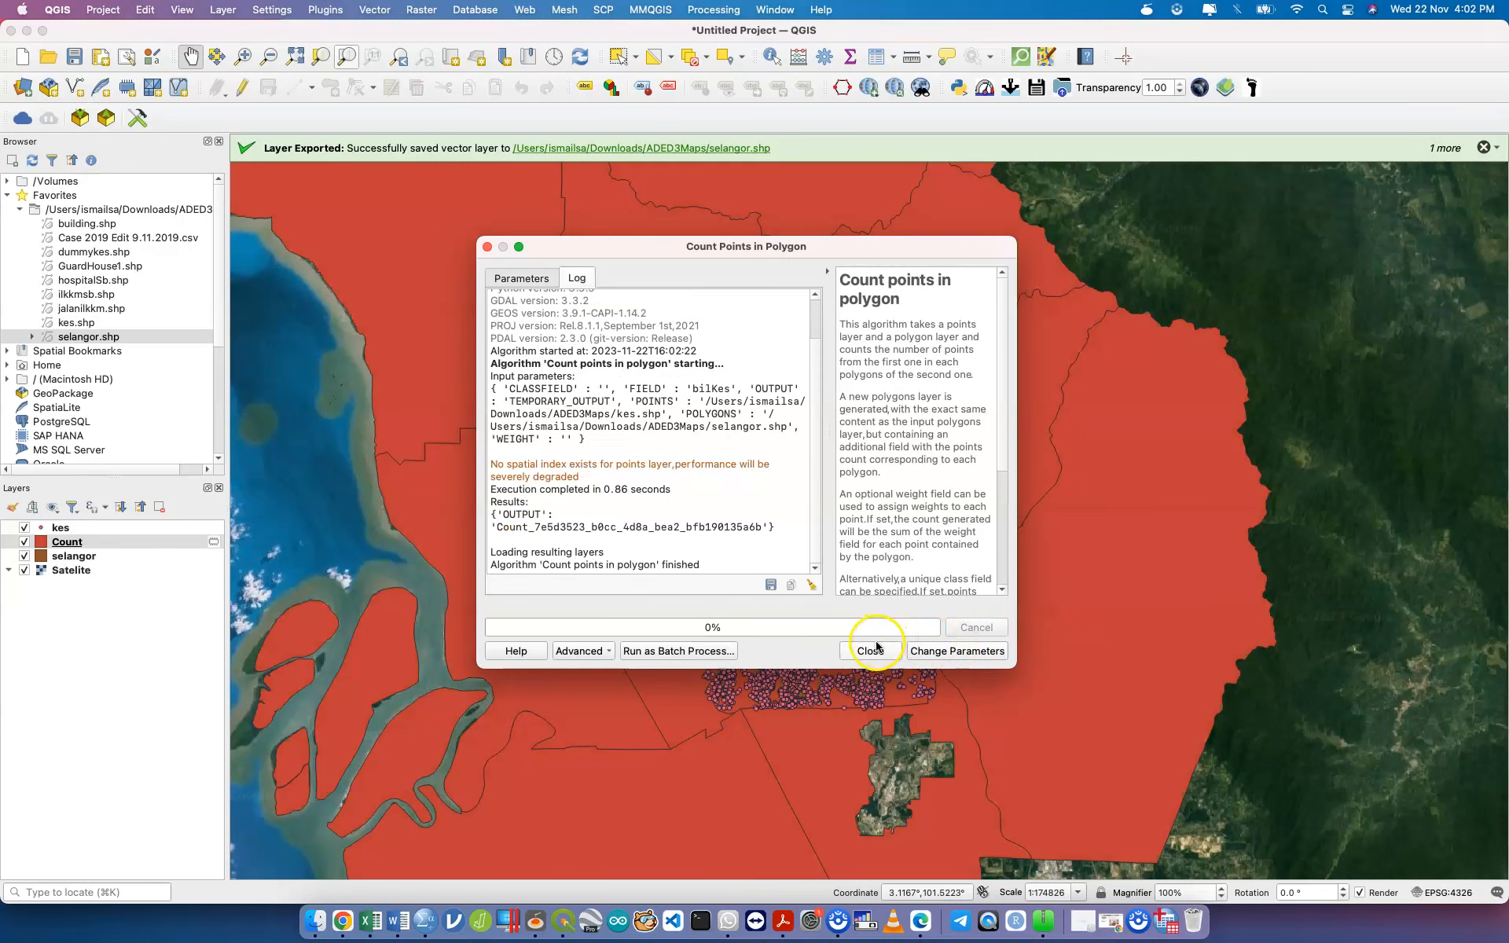
Step: Check the Count layer's temporary-layer indicator and hide the selangor and kes layers
left_click(506, 556)
left_click(230, 561)
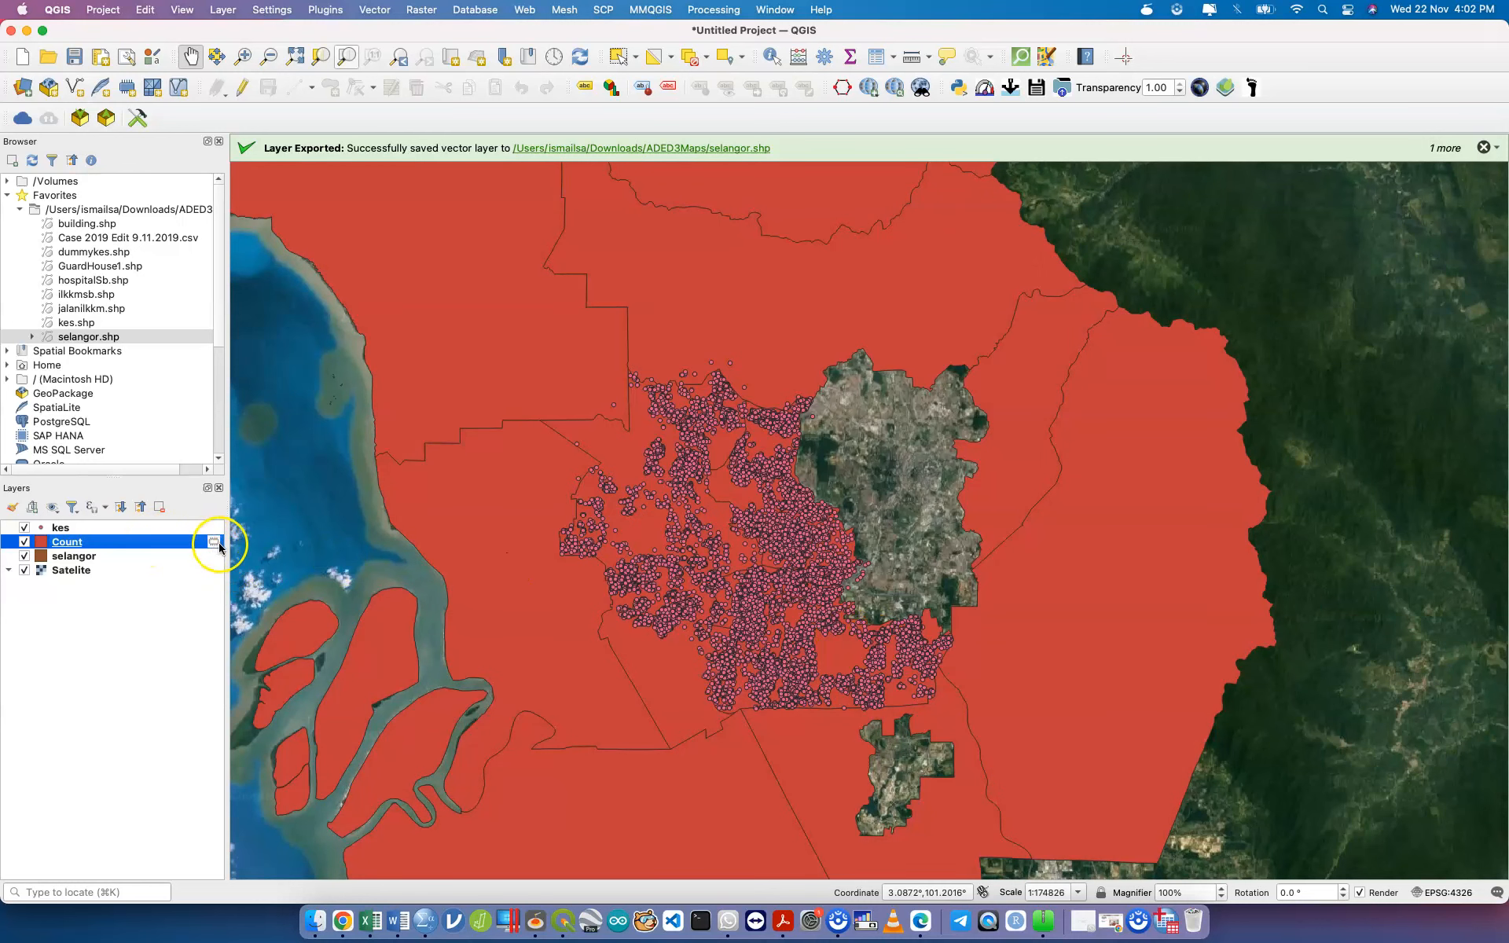
mouse_move(213, 548)
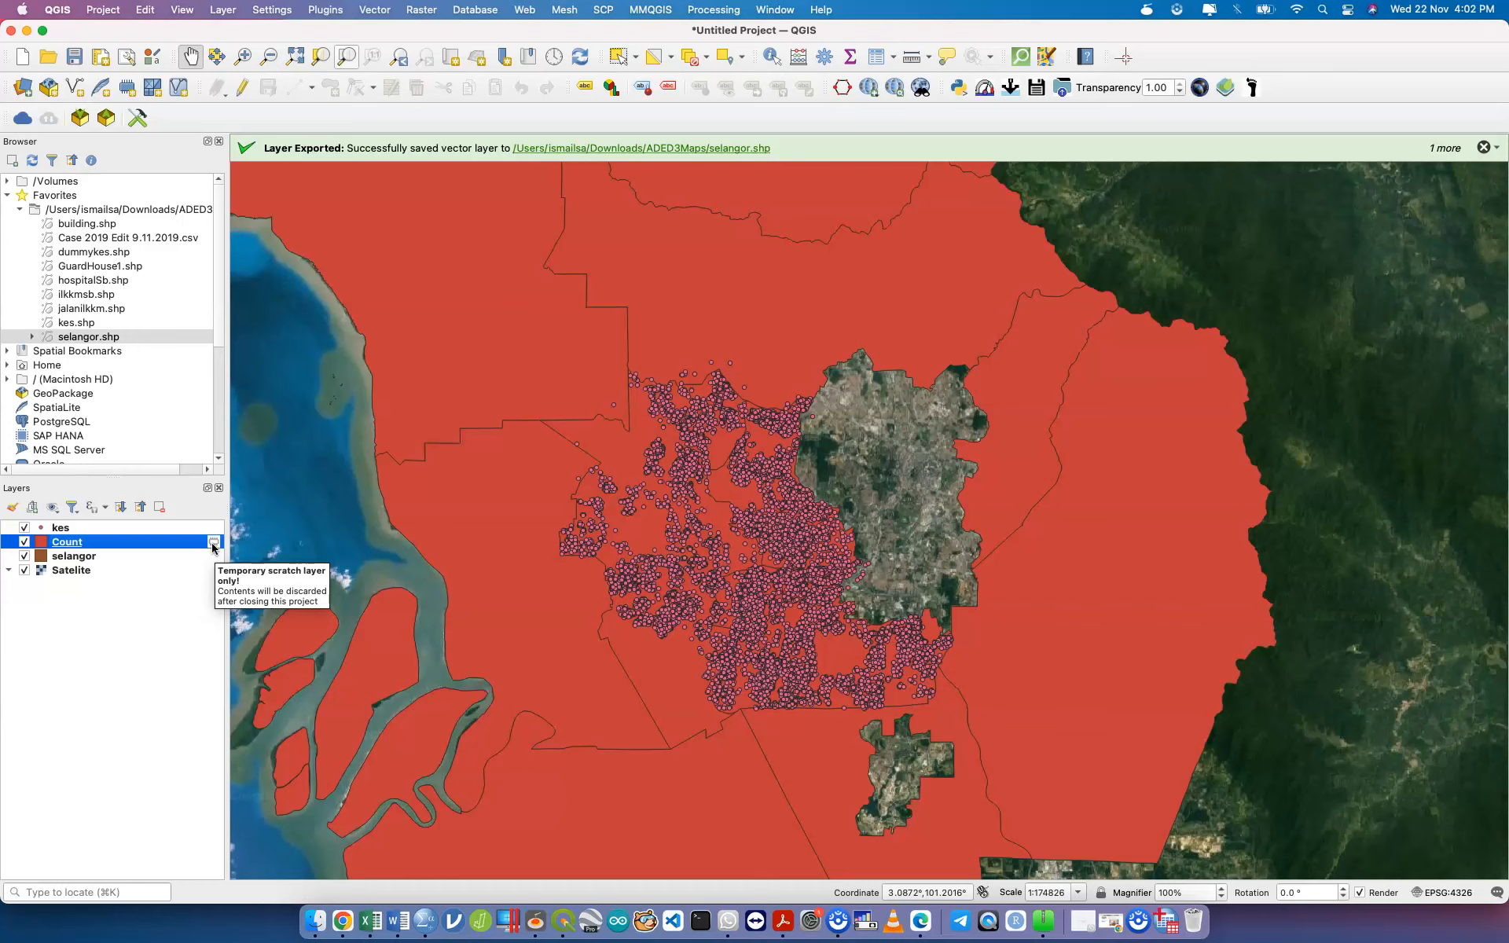
left_click(172, 548)
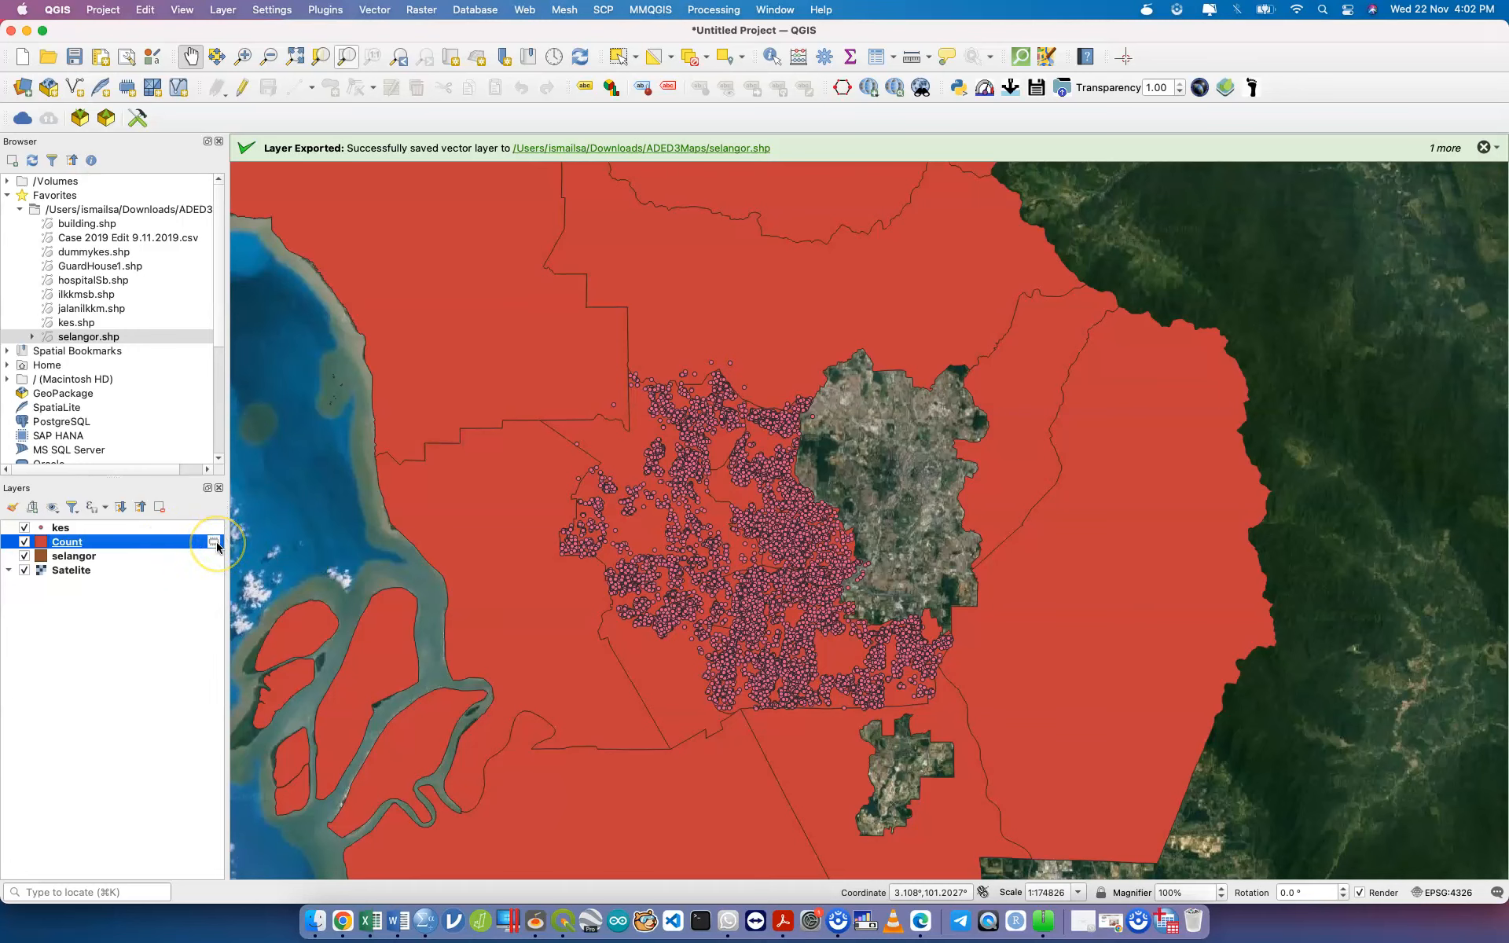
mouse_move(216, 547)
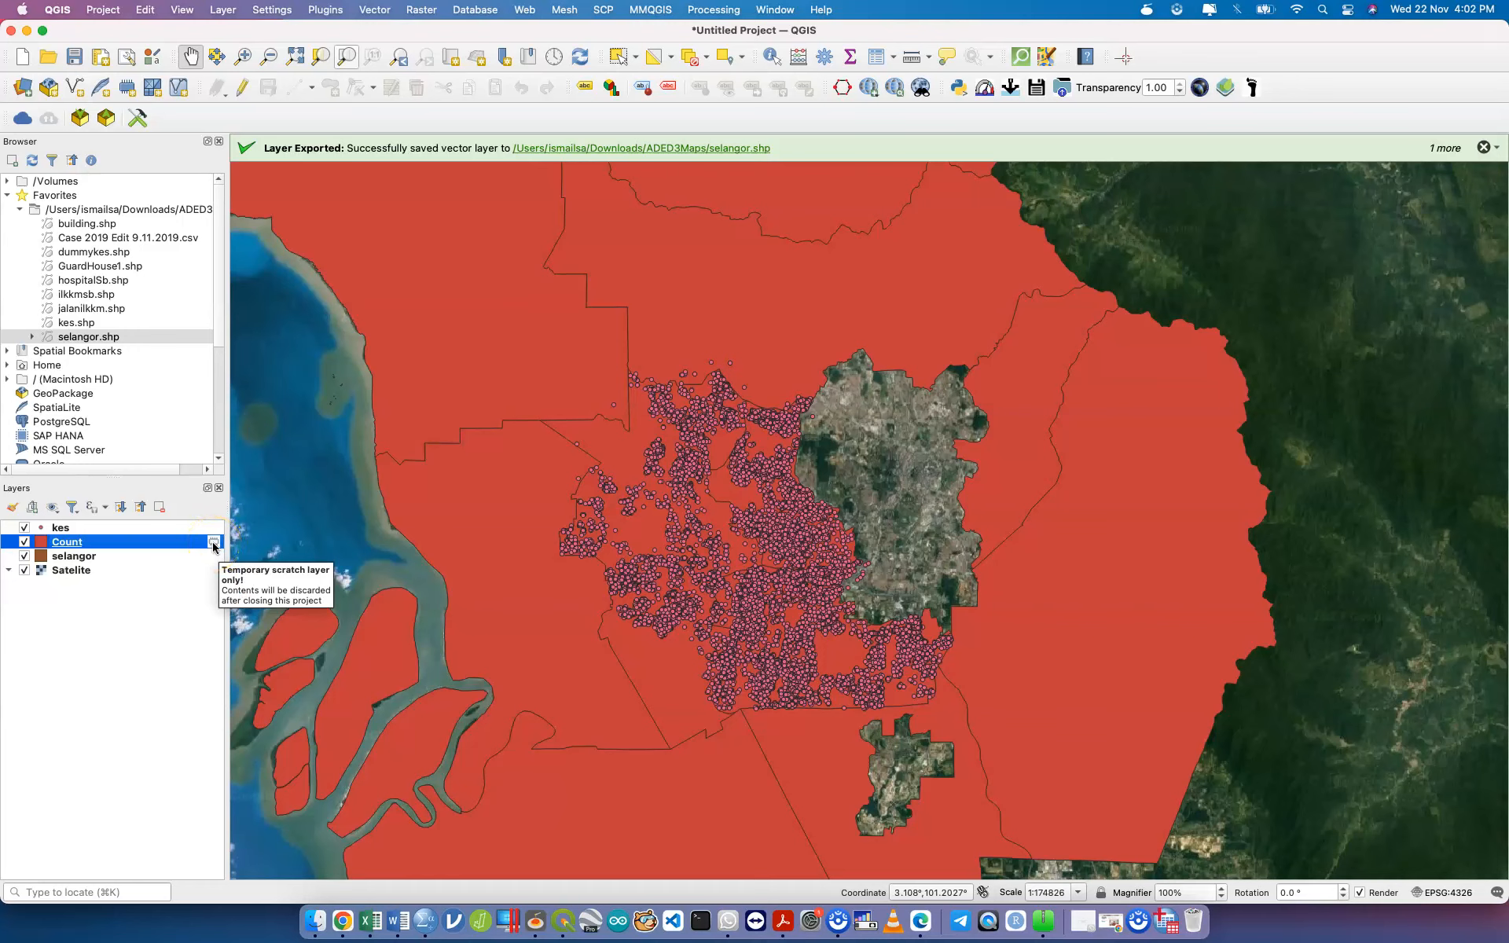
left_click(24, 556)
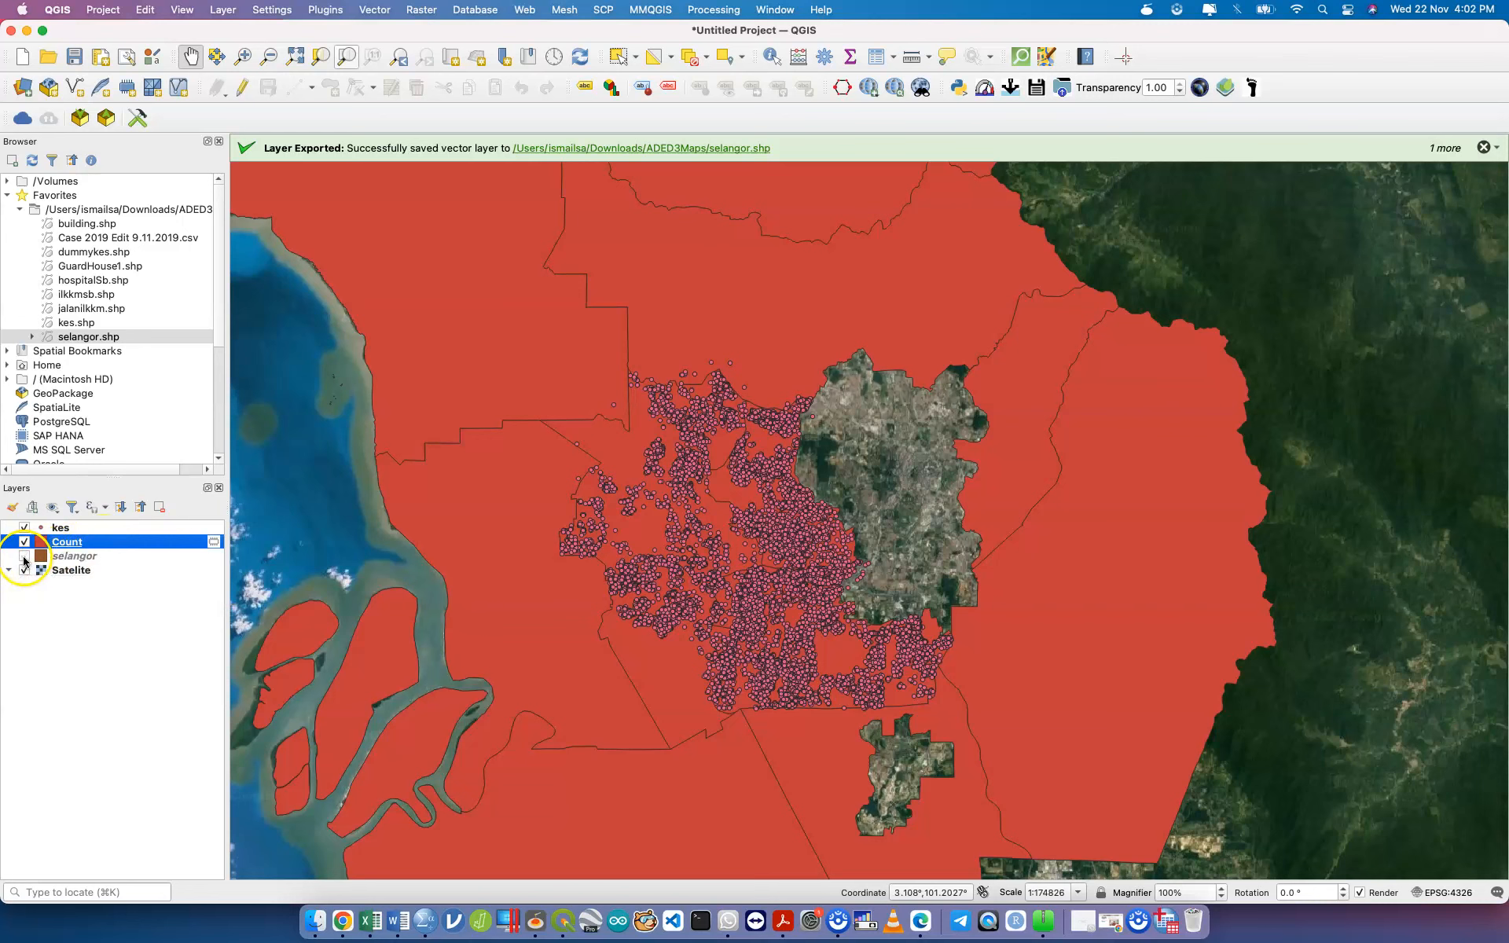
left_click(25, 528)
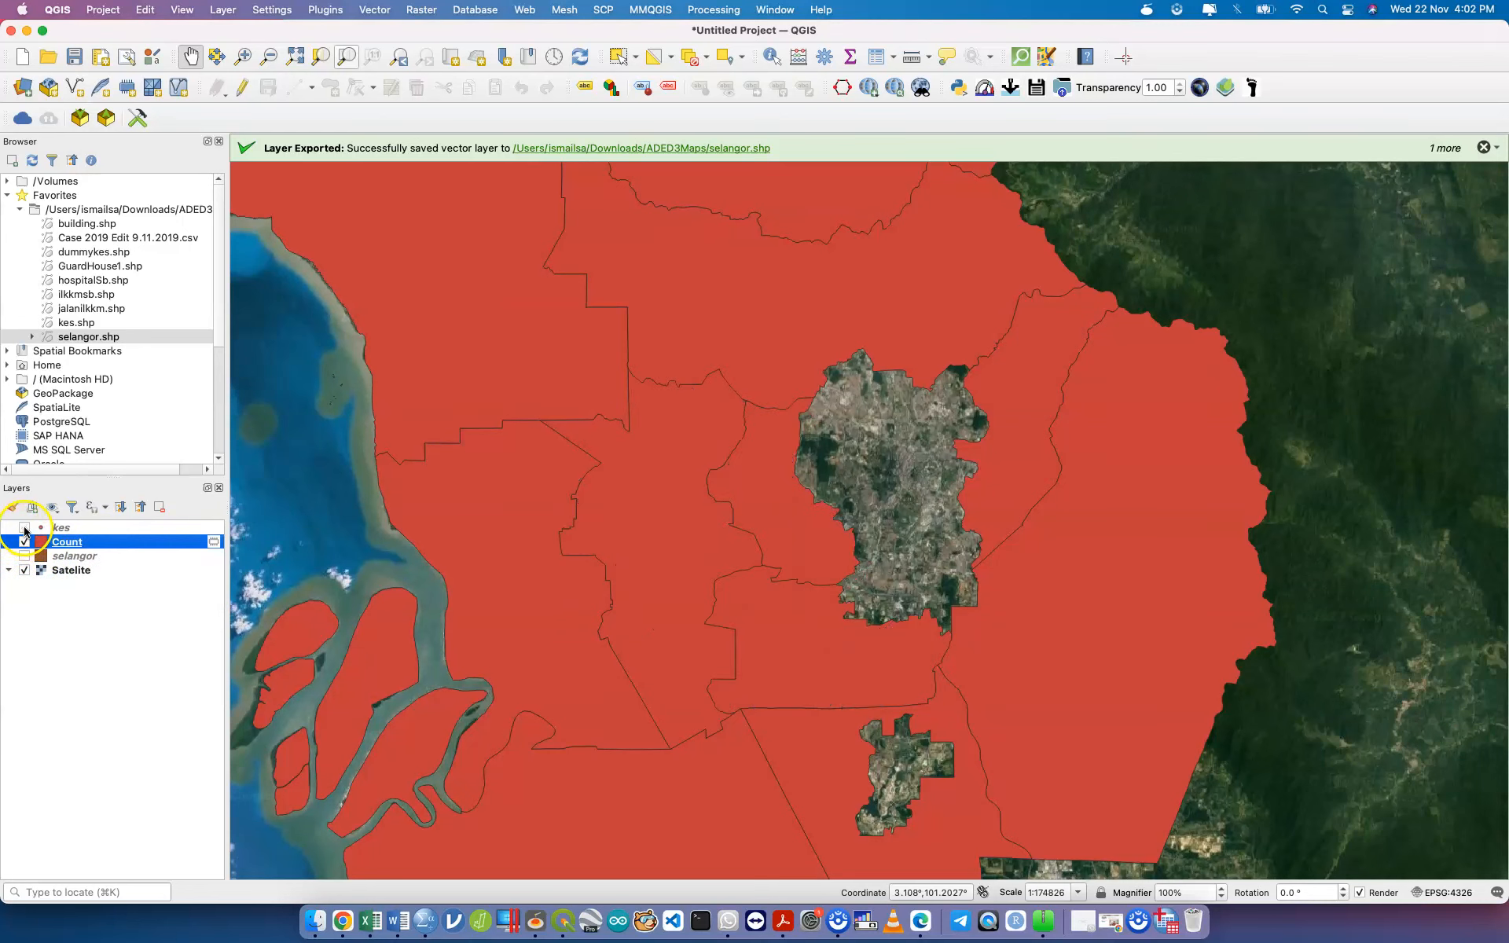
Step: Open the Count layer's attribute table and sort it by bilKes in ascending order
right_click(89, 543)
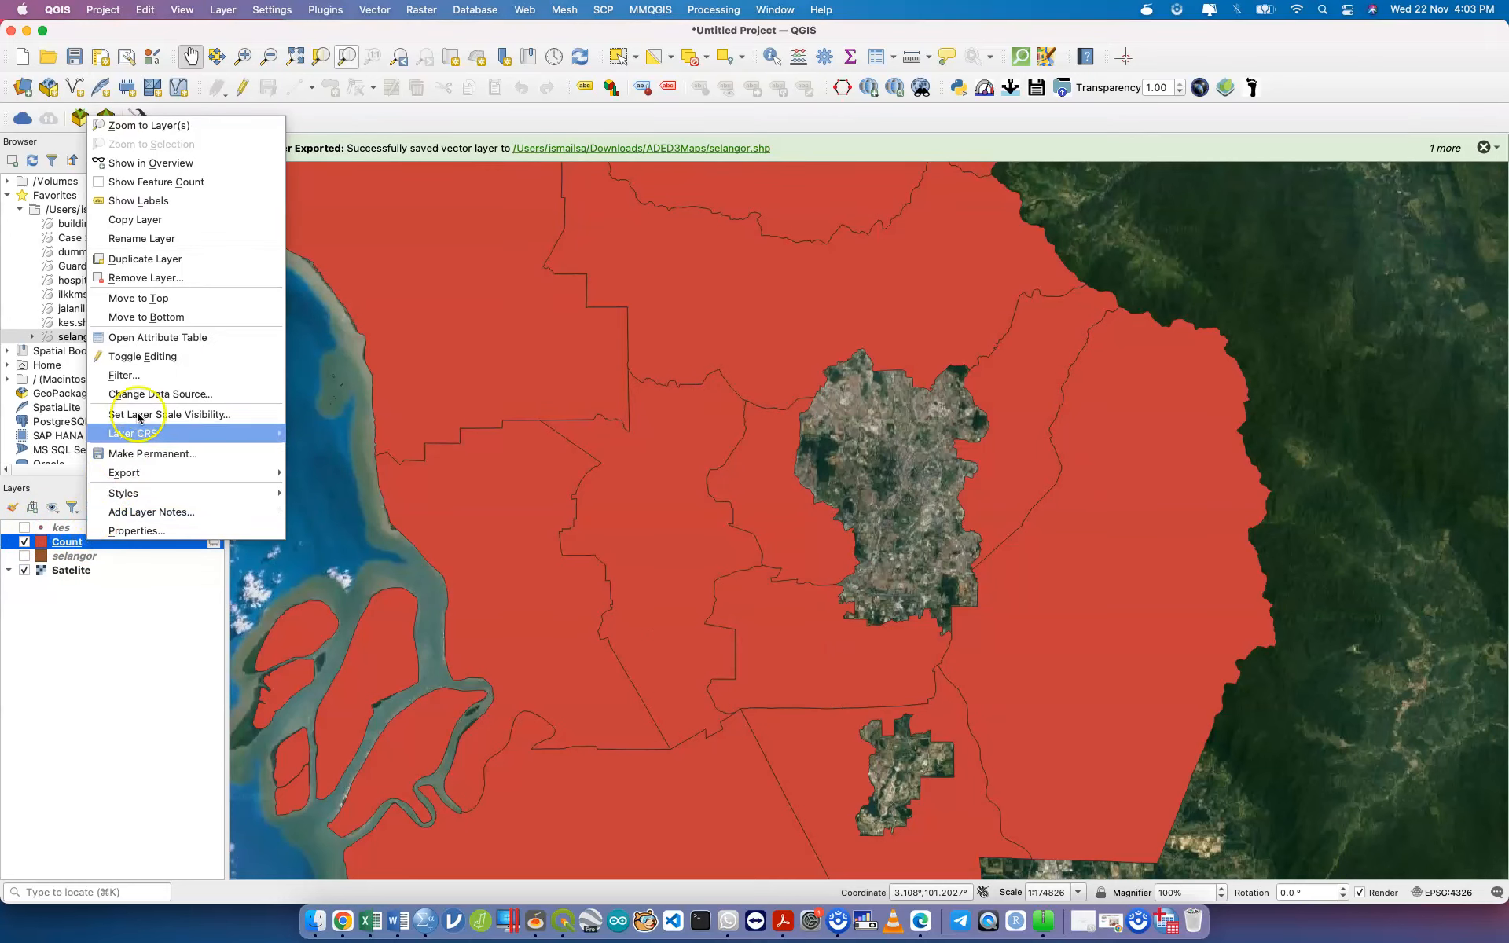
left_click(188, 341)
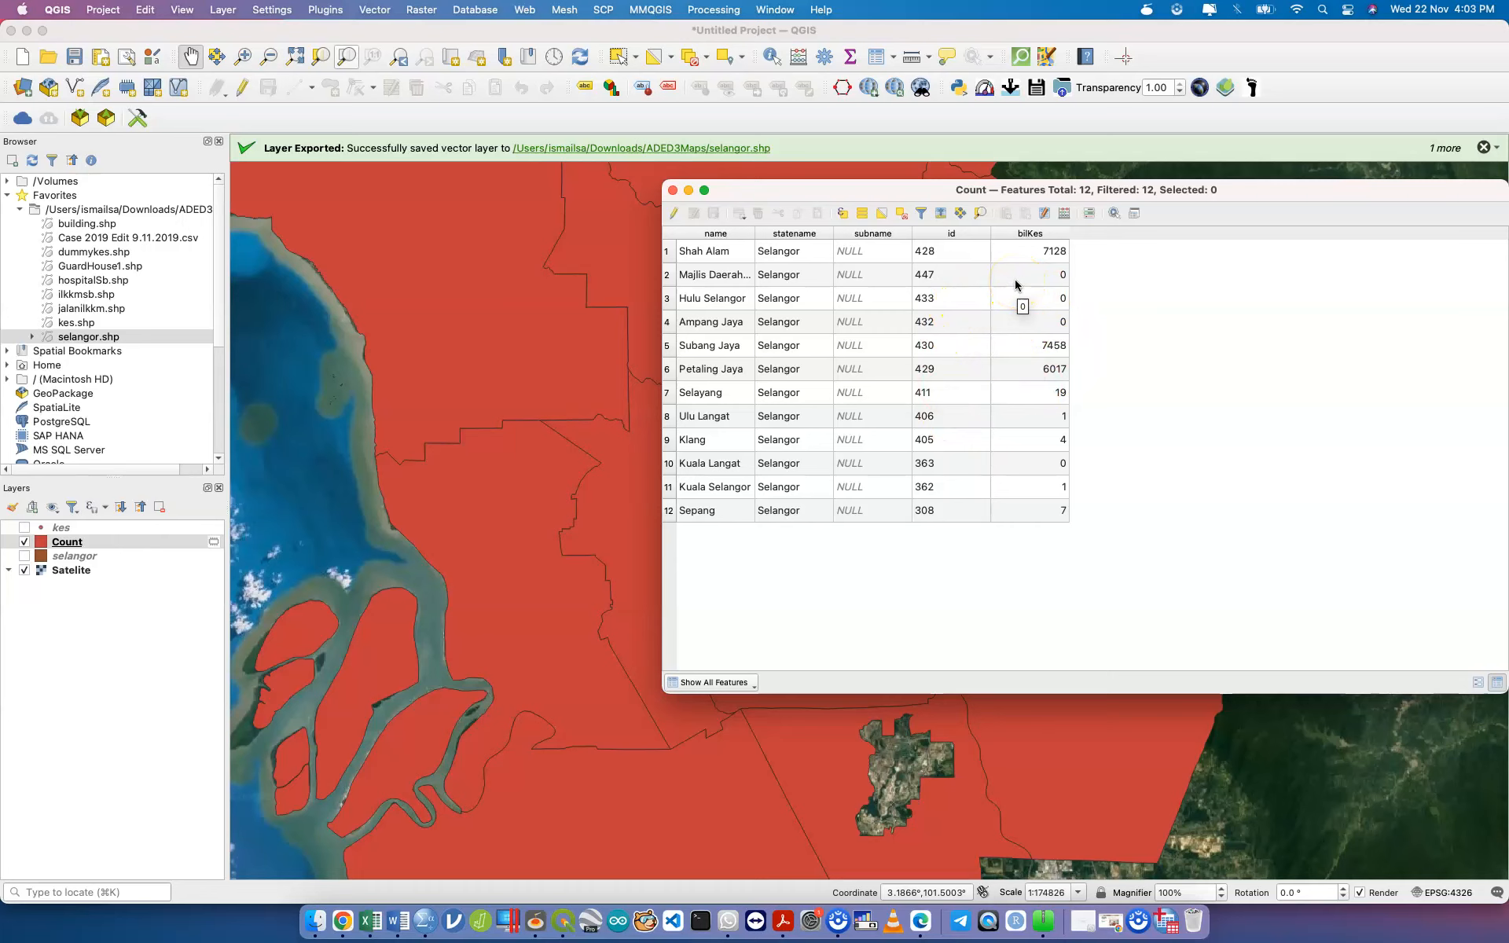
left_click(1052, 236)
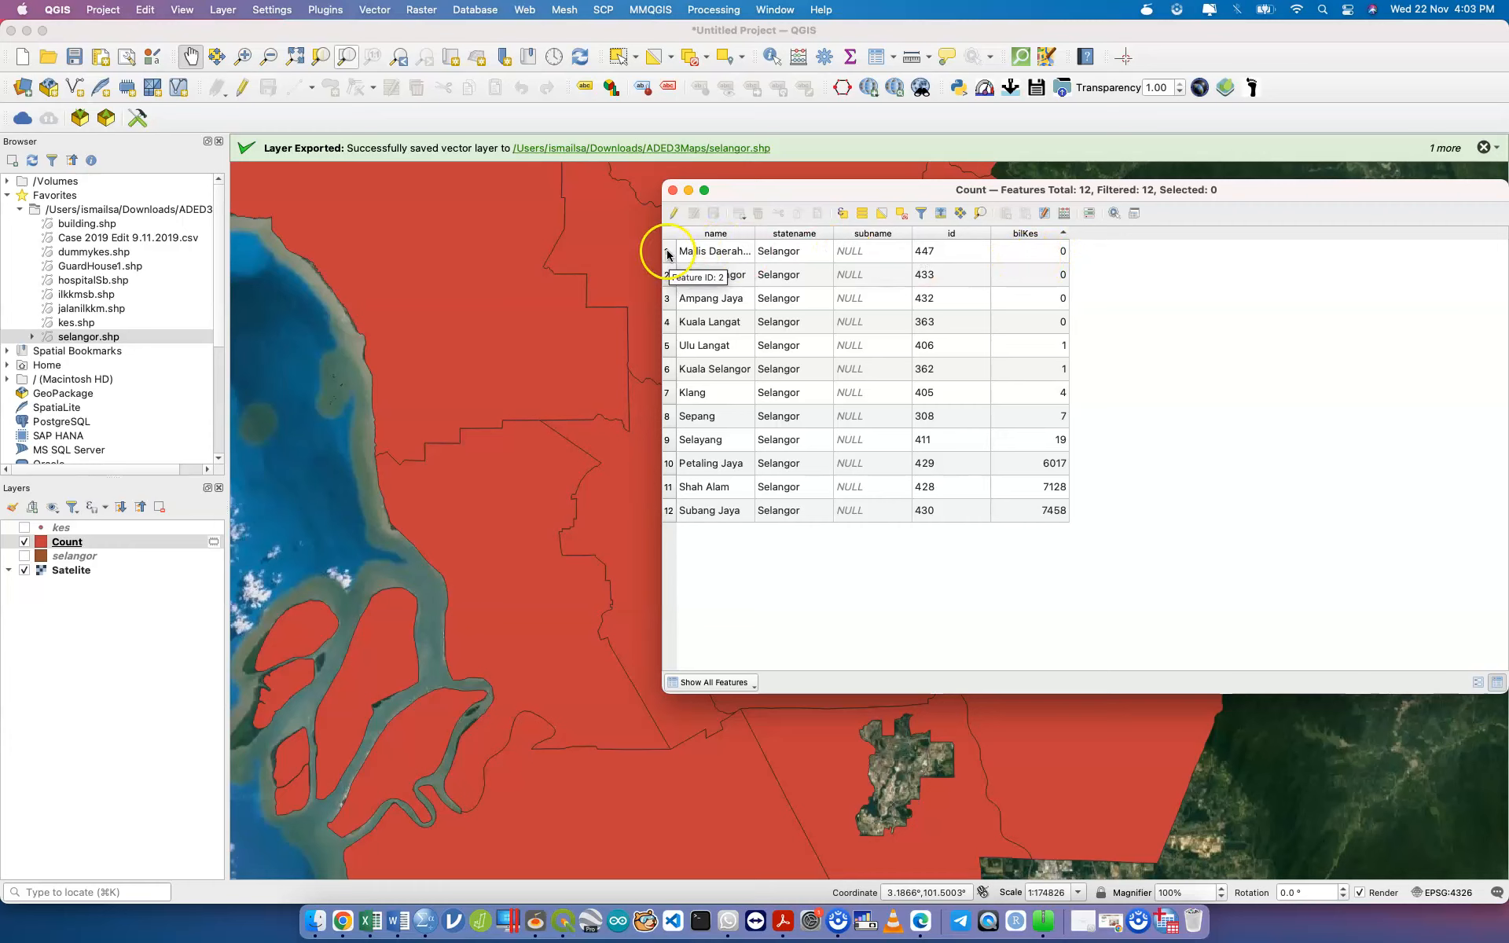
Step: Delete the four features with a bilKes value of 0 from the Count layer, save the edits and end editing
left_click_drag(668, 254, 683, 322)
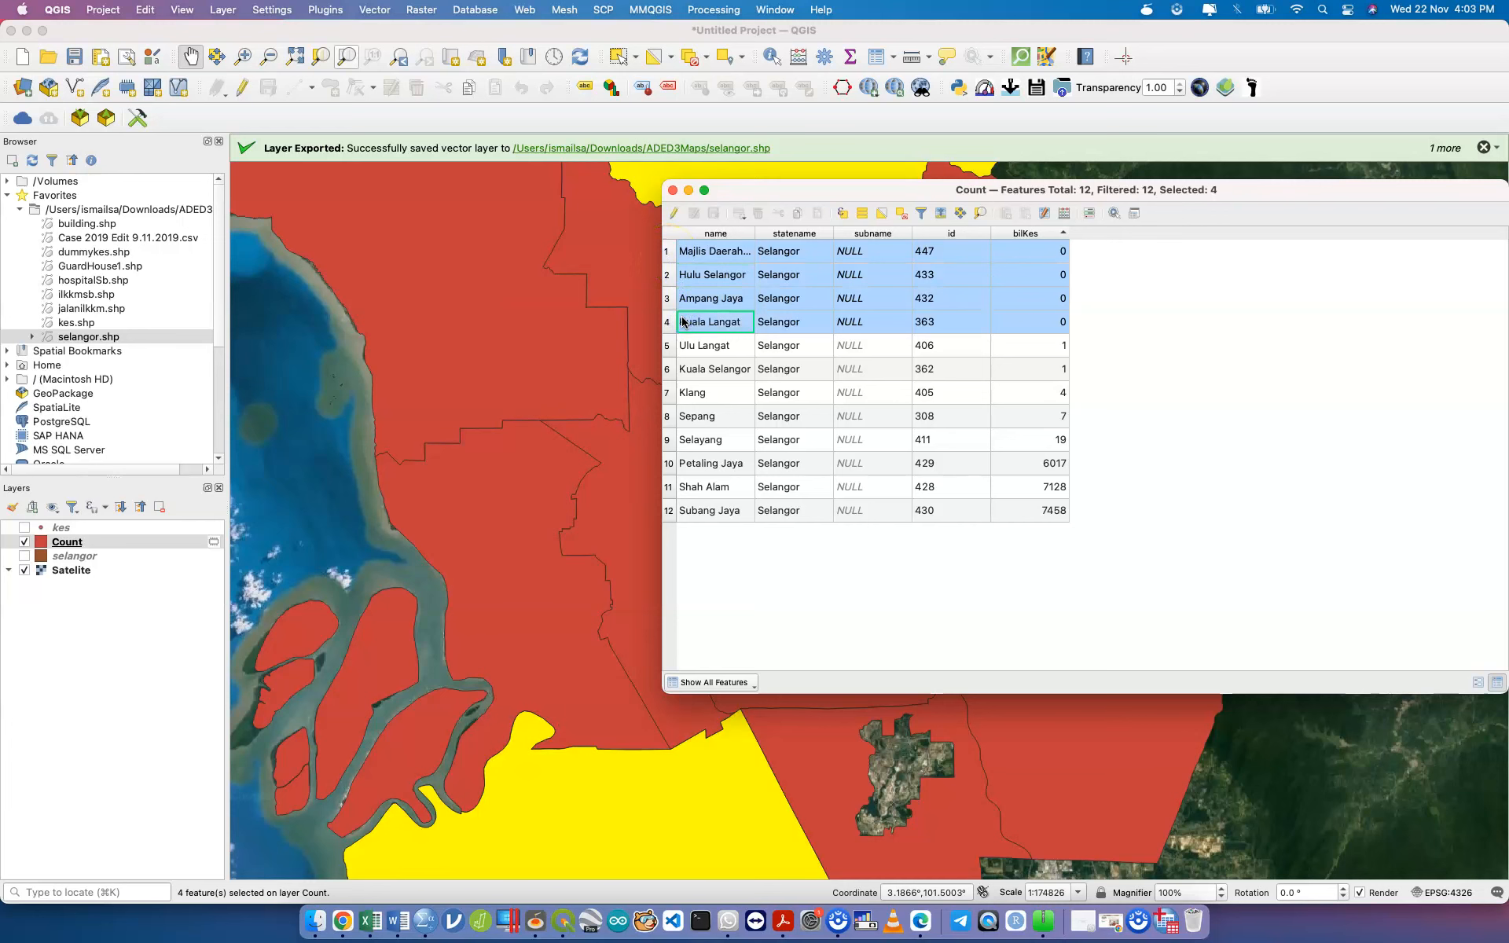
left_click_drag(811, 193, 1058, 334)
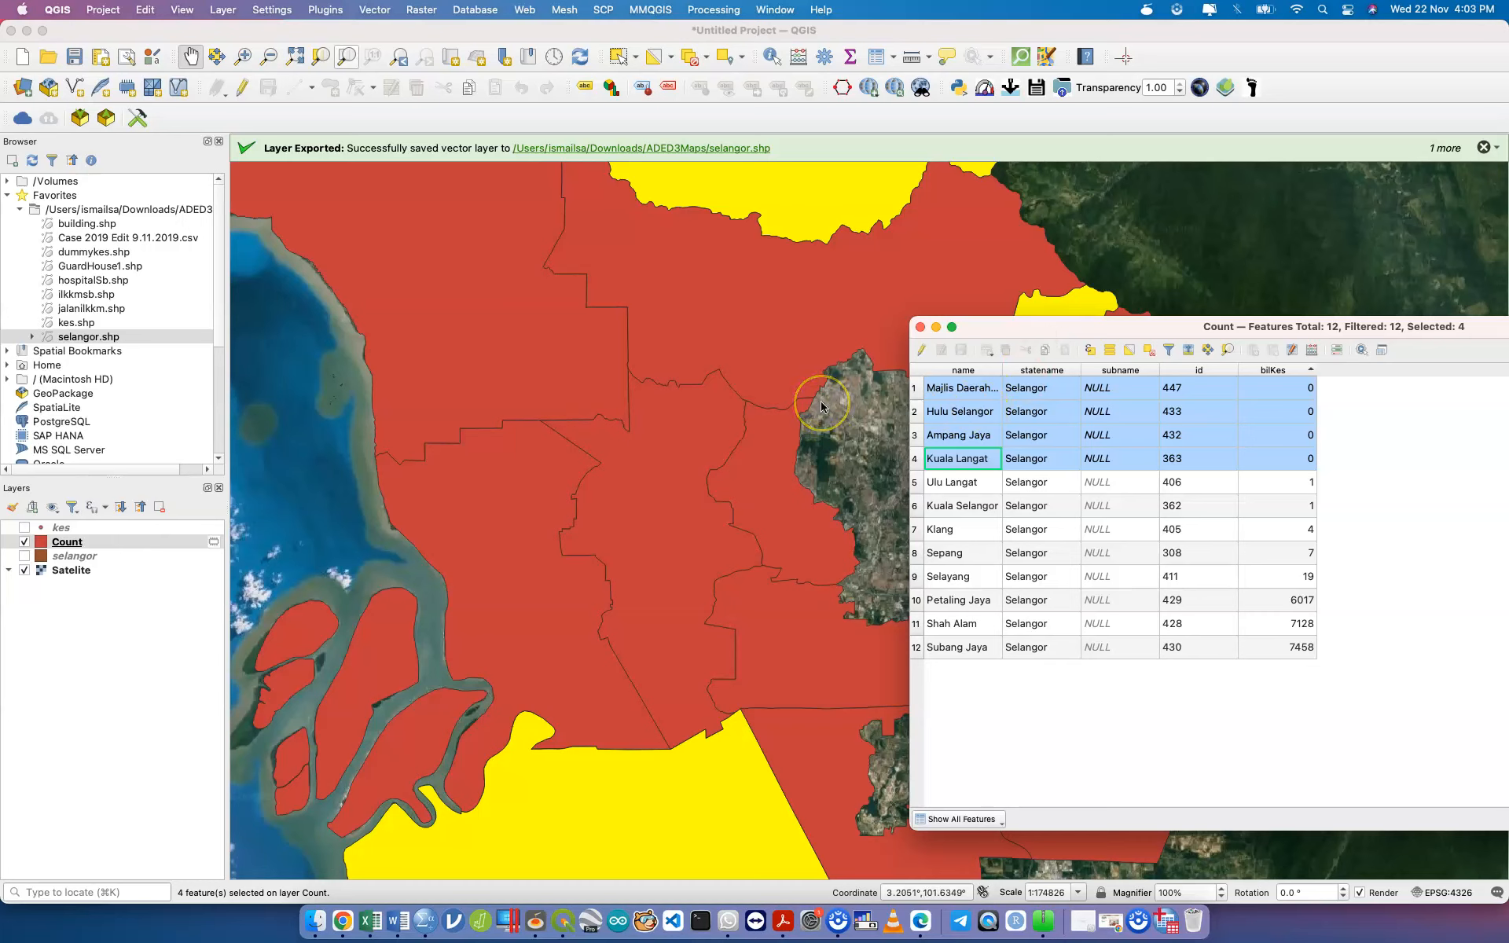
left_click(921, 350)
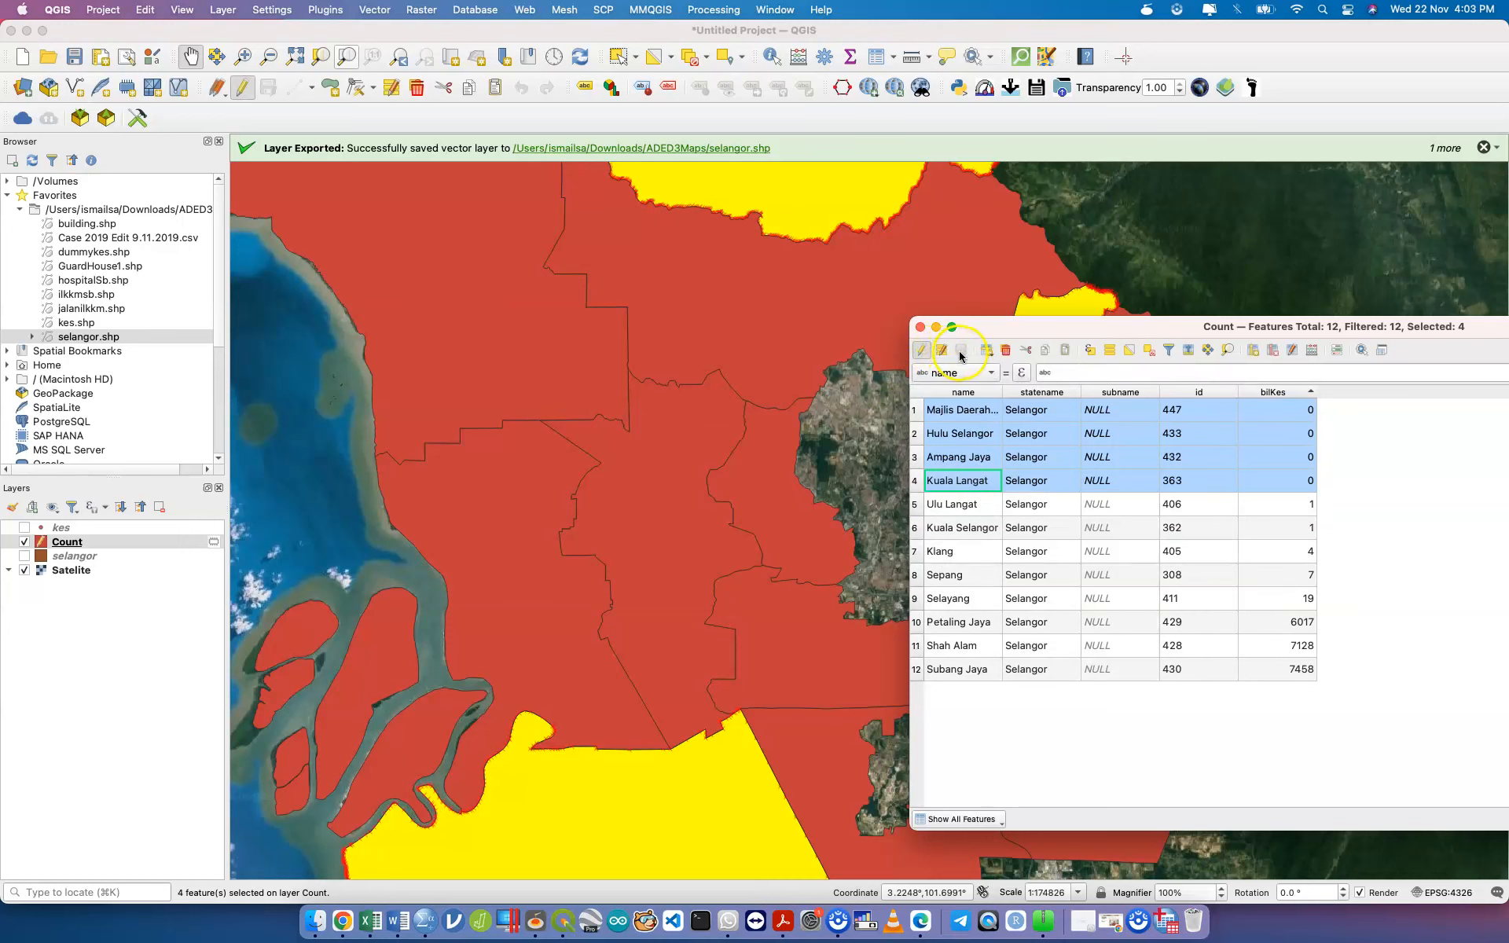
left_click(1005, 351)
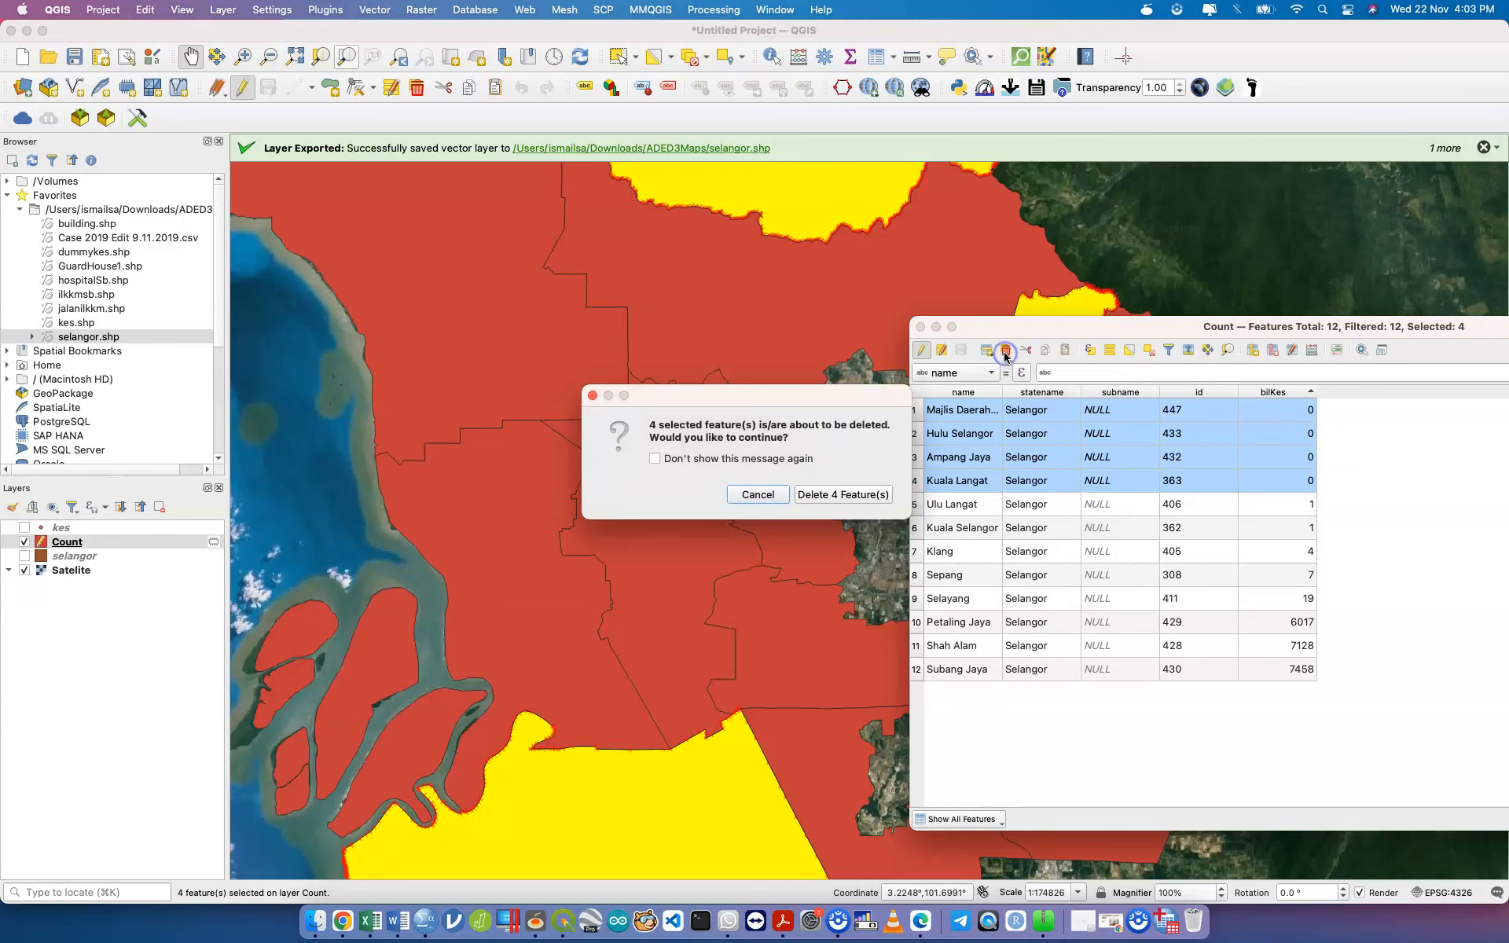
left_click(828, 495)
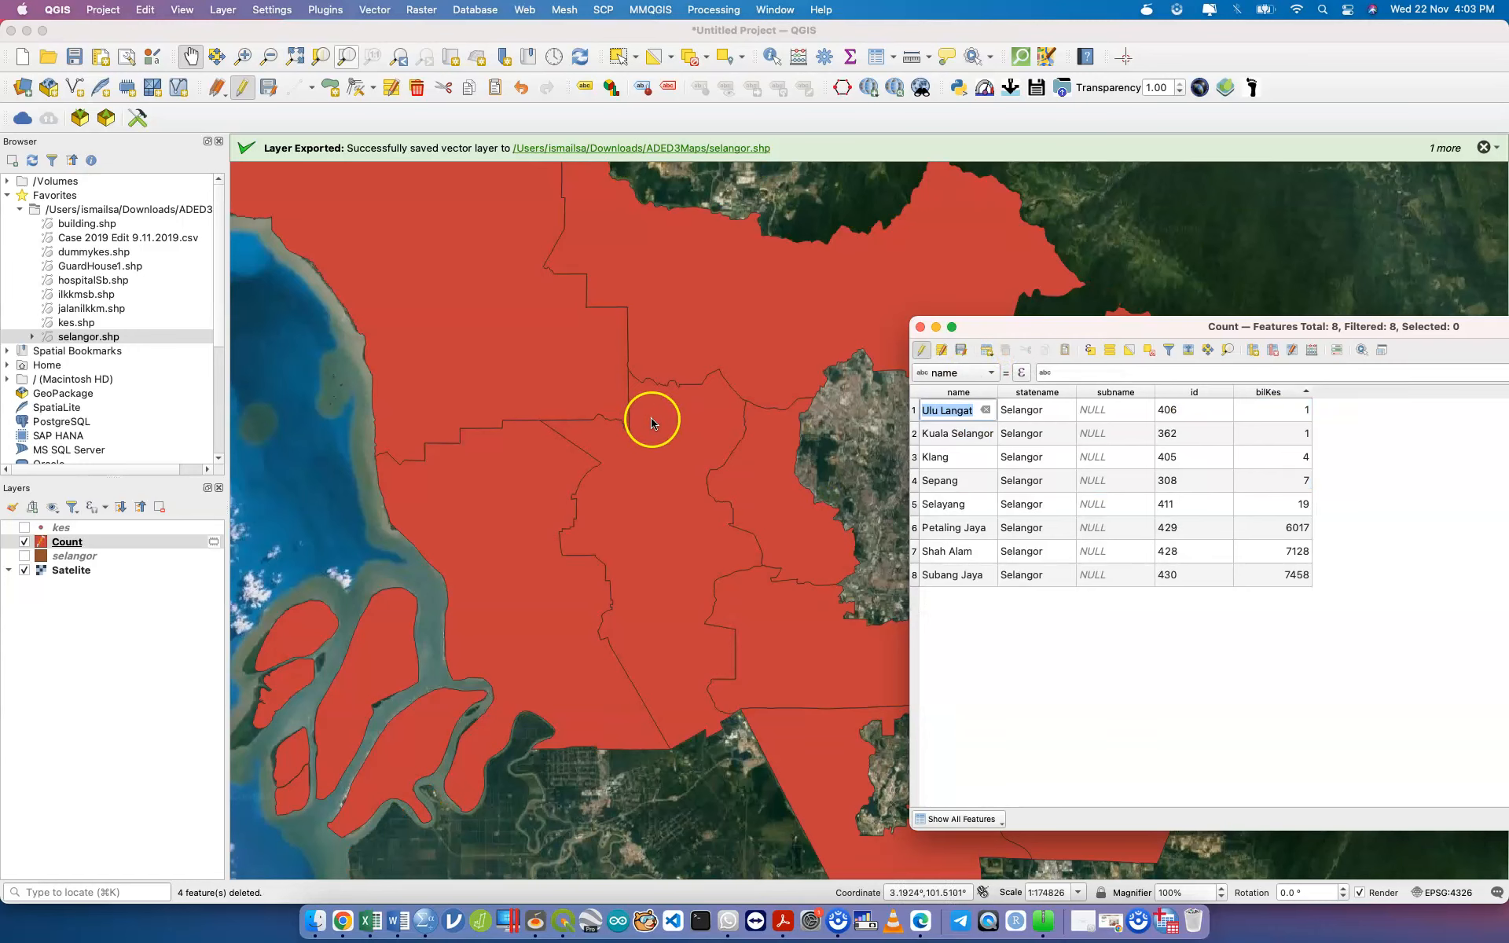
left_click(962, 351)
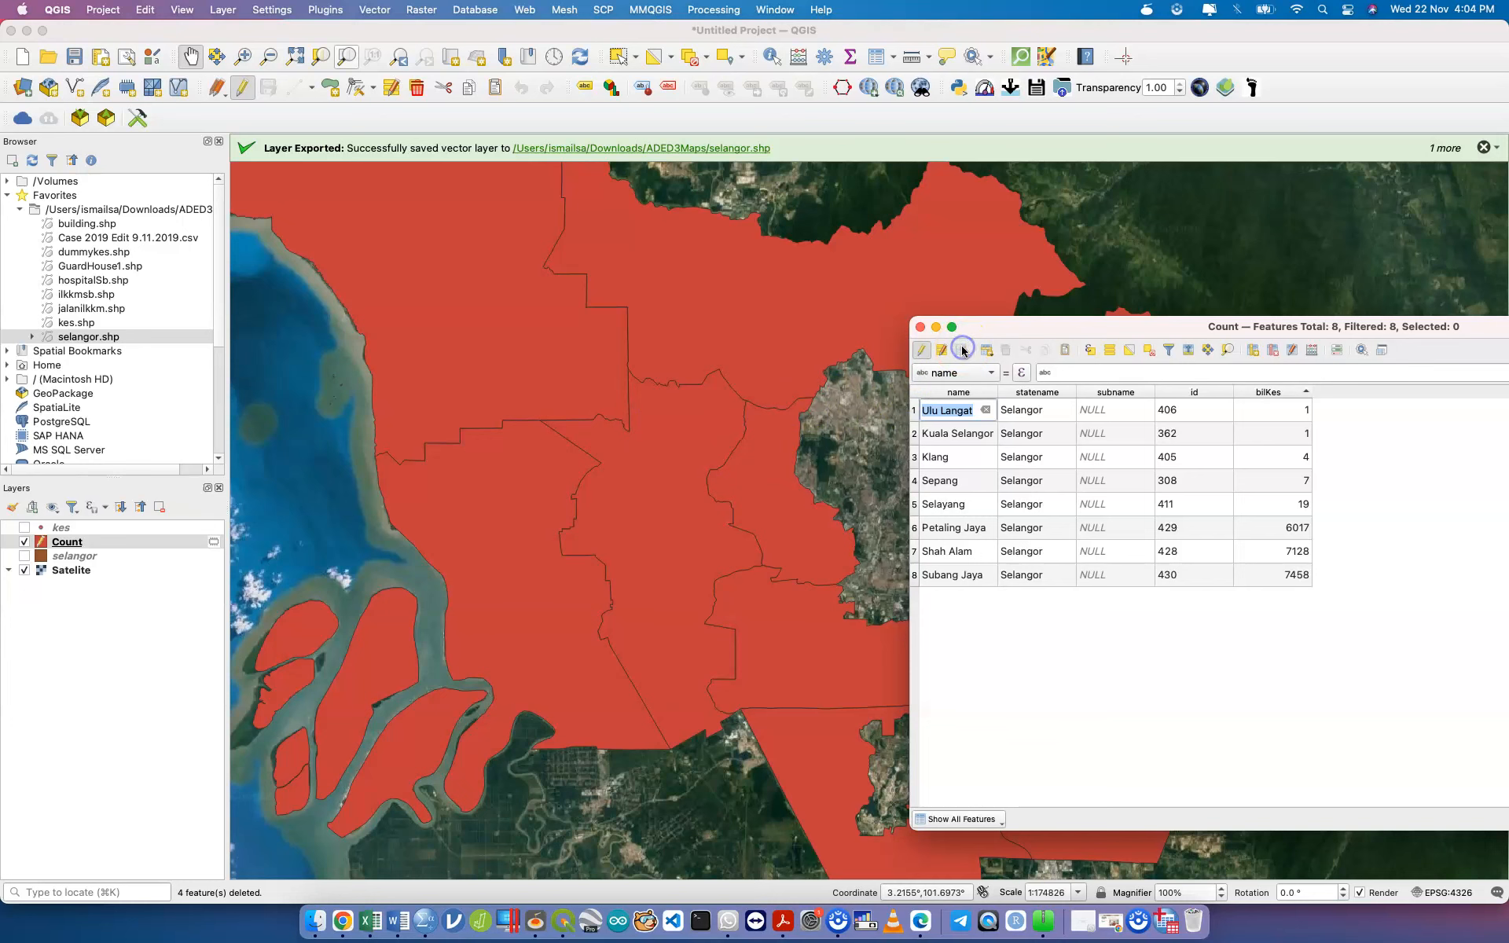
left_click(923, 351)
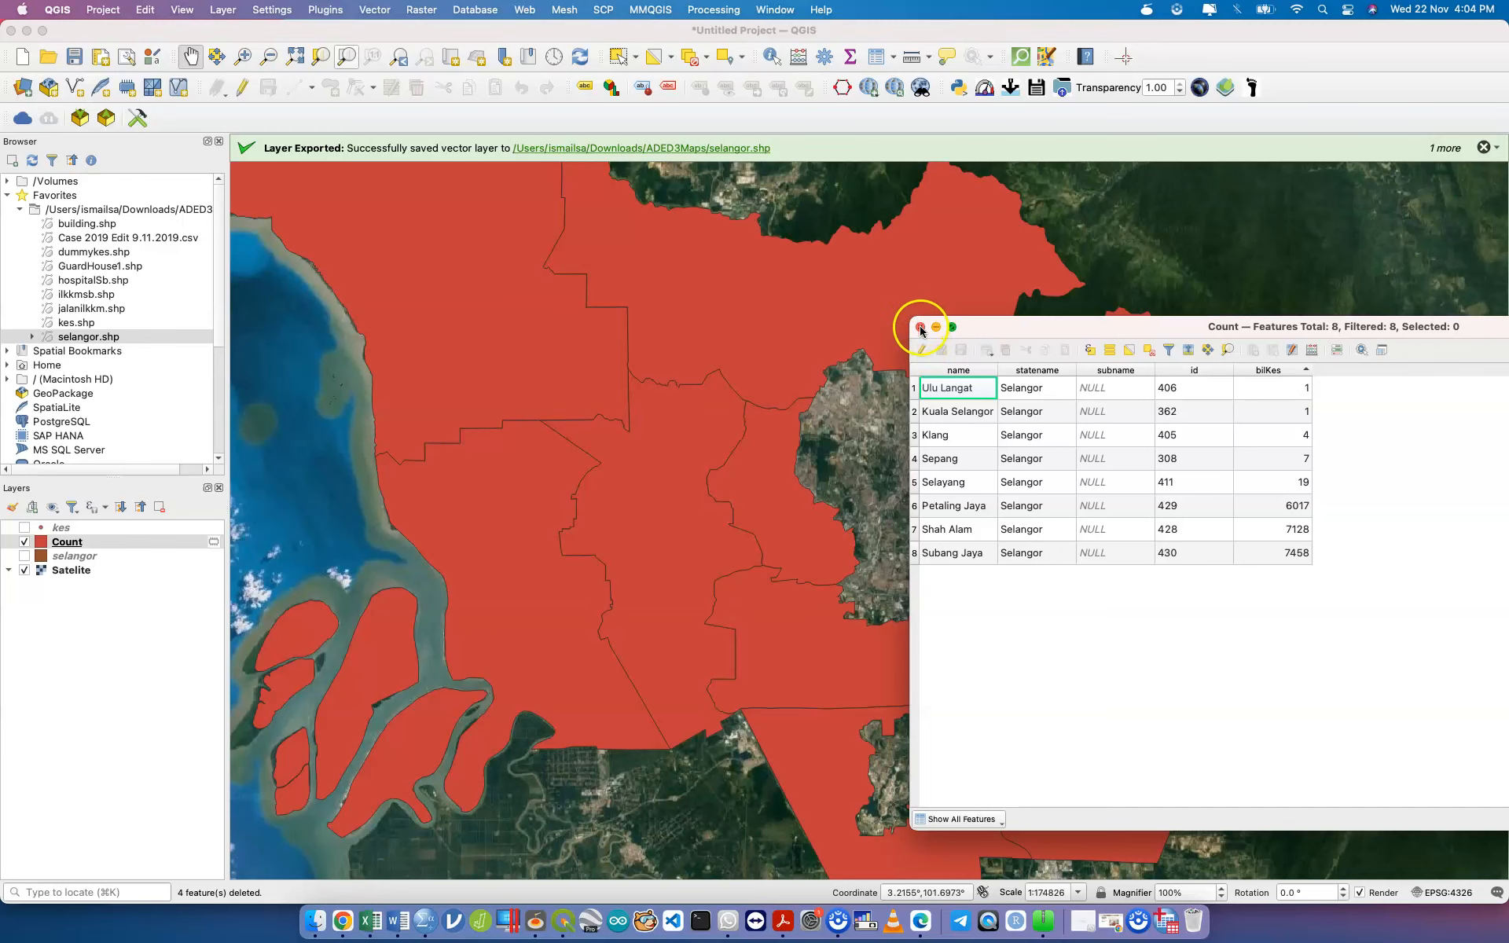
Step: Close the Count attribute table and export the Count layer as an ESRI Shapefile named selangor_case in the ADED3Maps folder
left_click(920, 327)
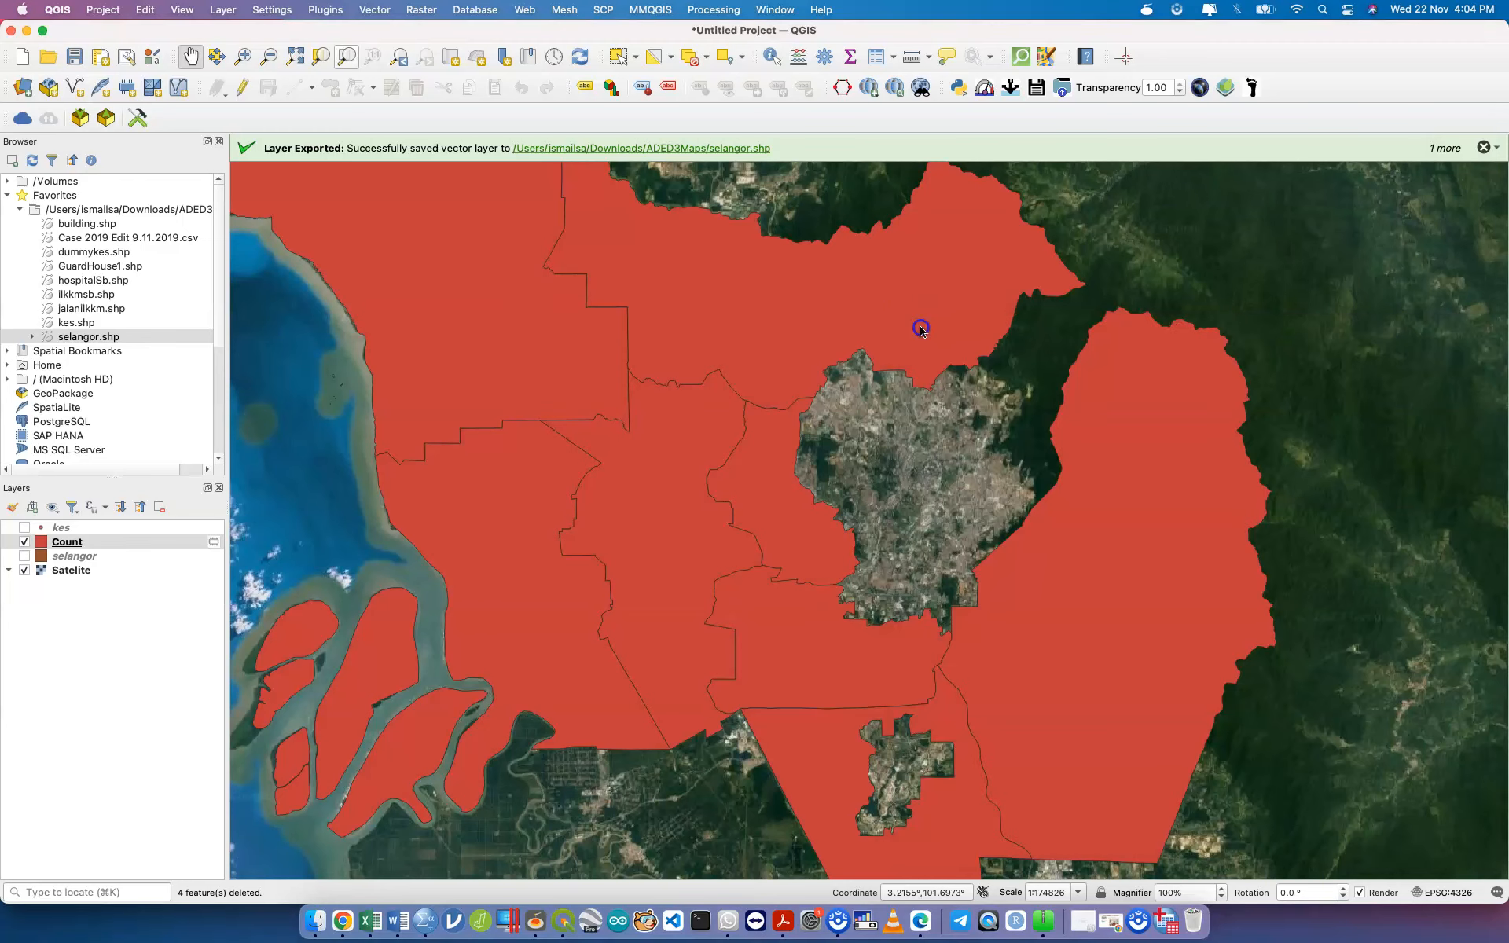
right_click(166, 542)
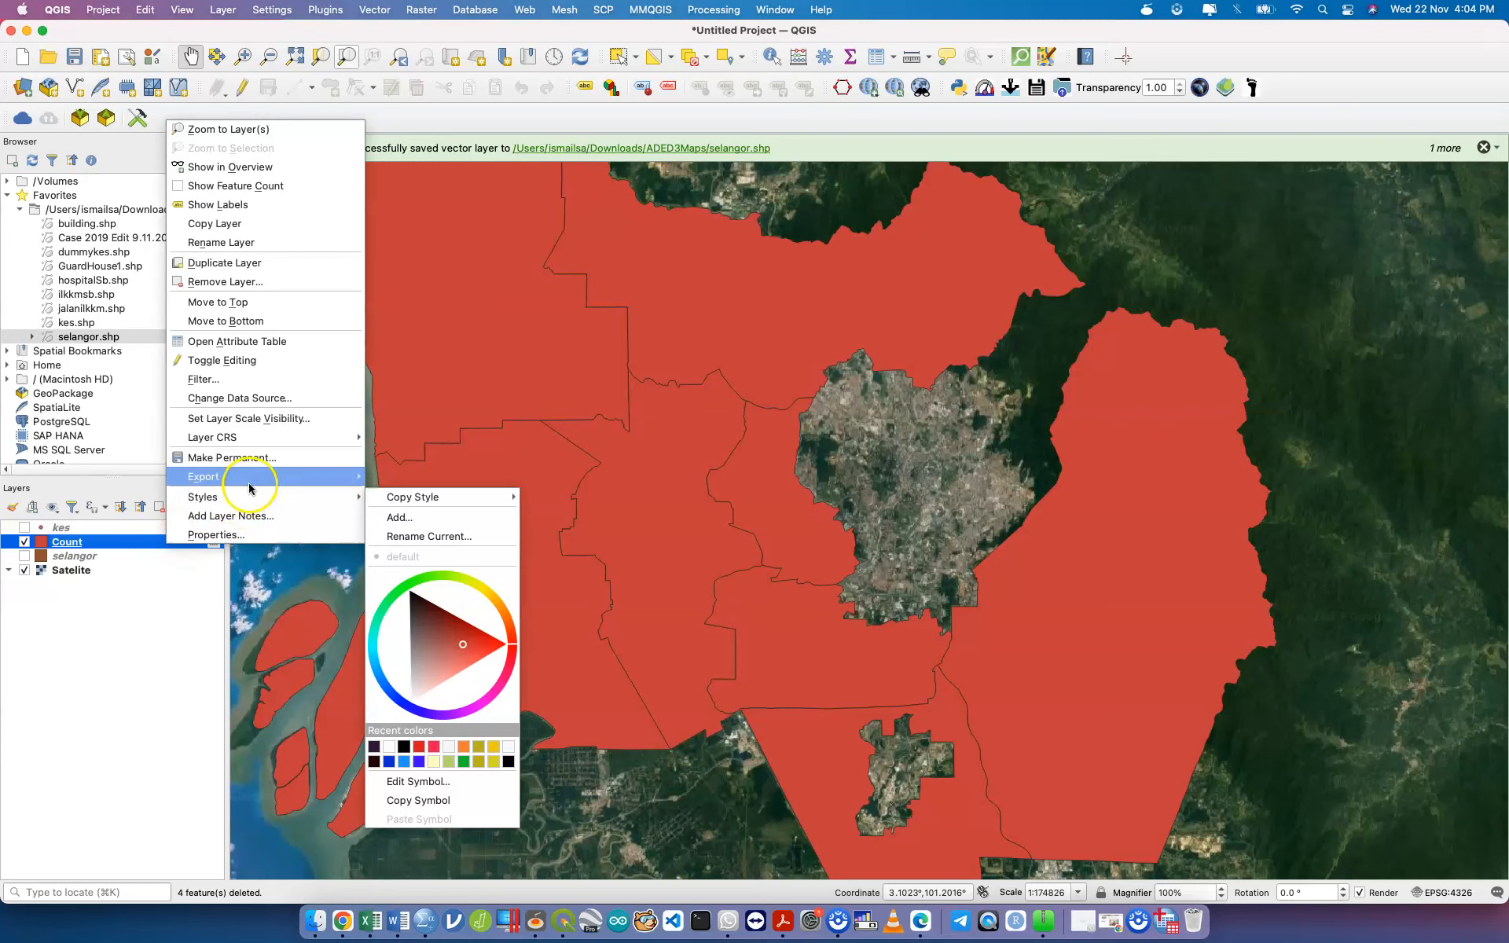
left_click(430, 477)
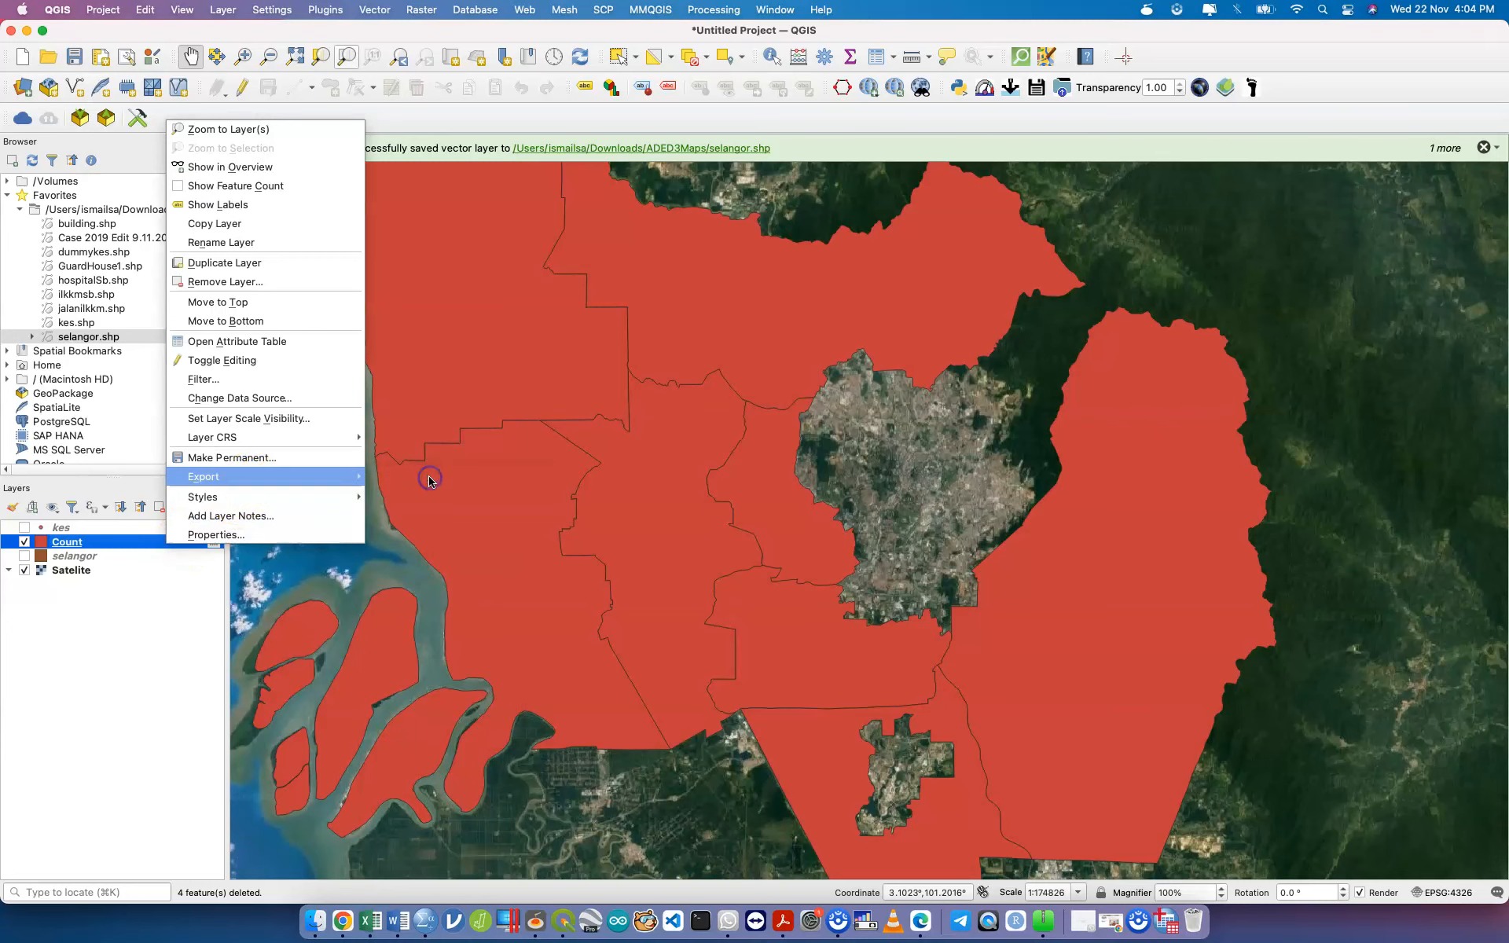
left_click(955, 262)
type("selangor_")
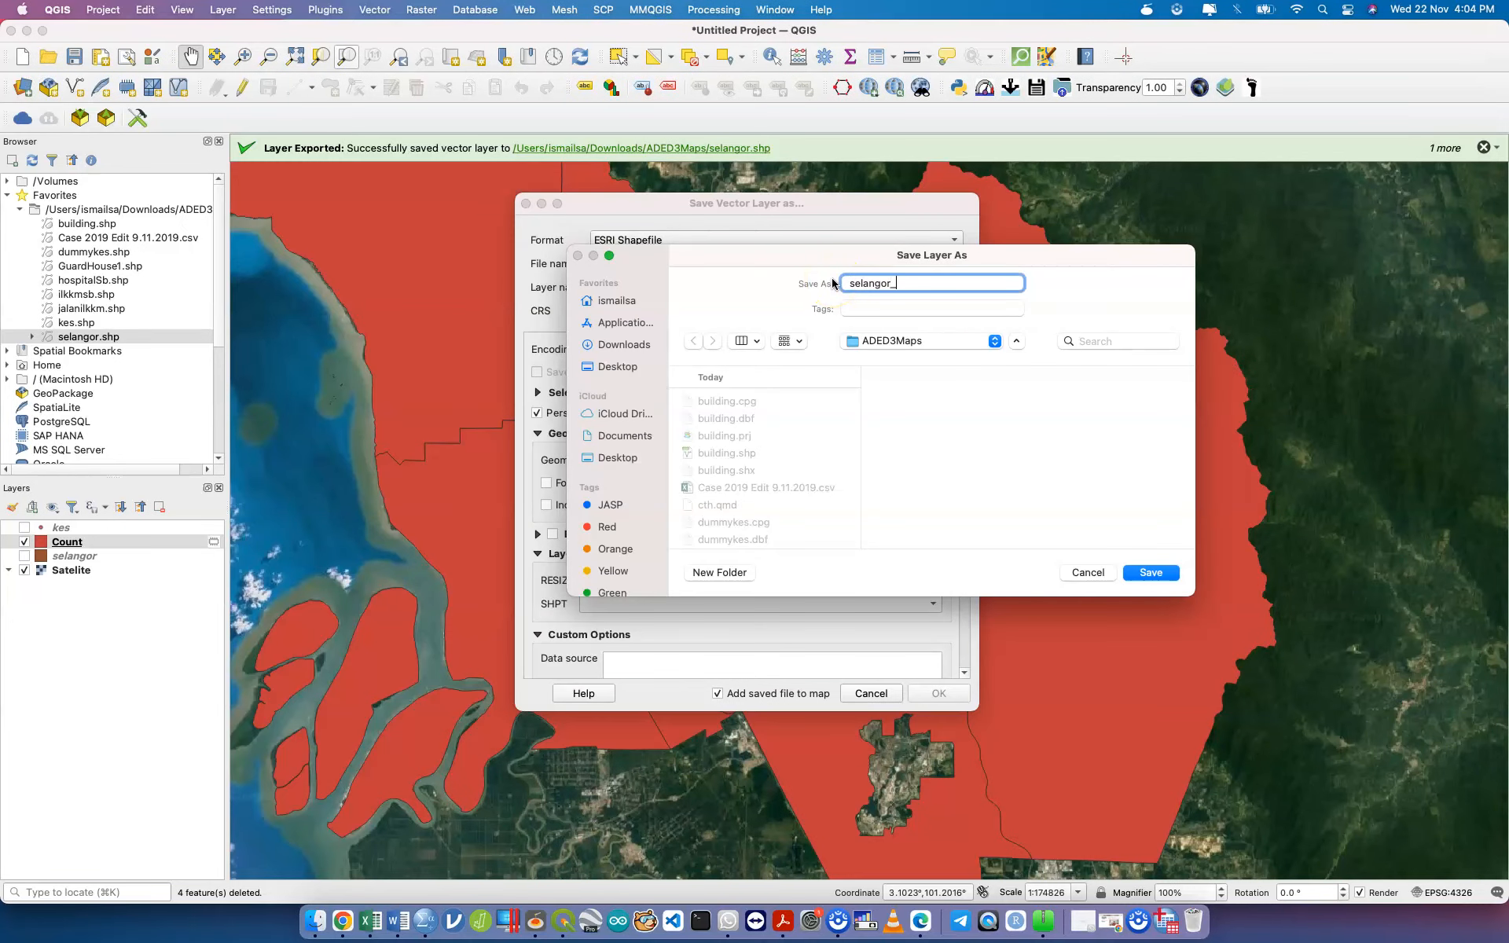
key("Return")
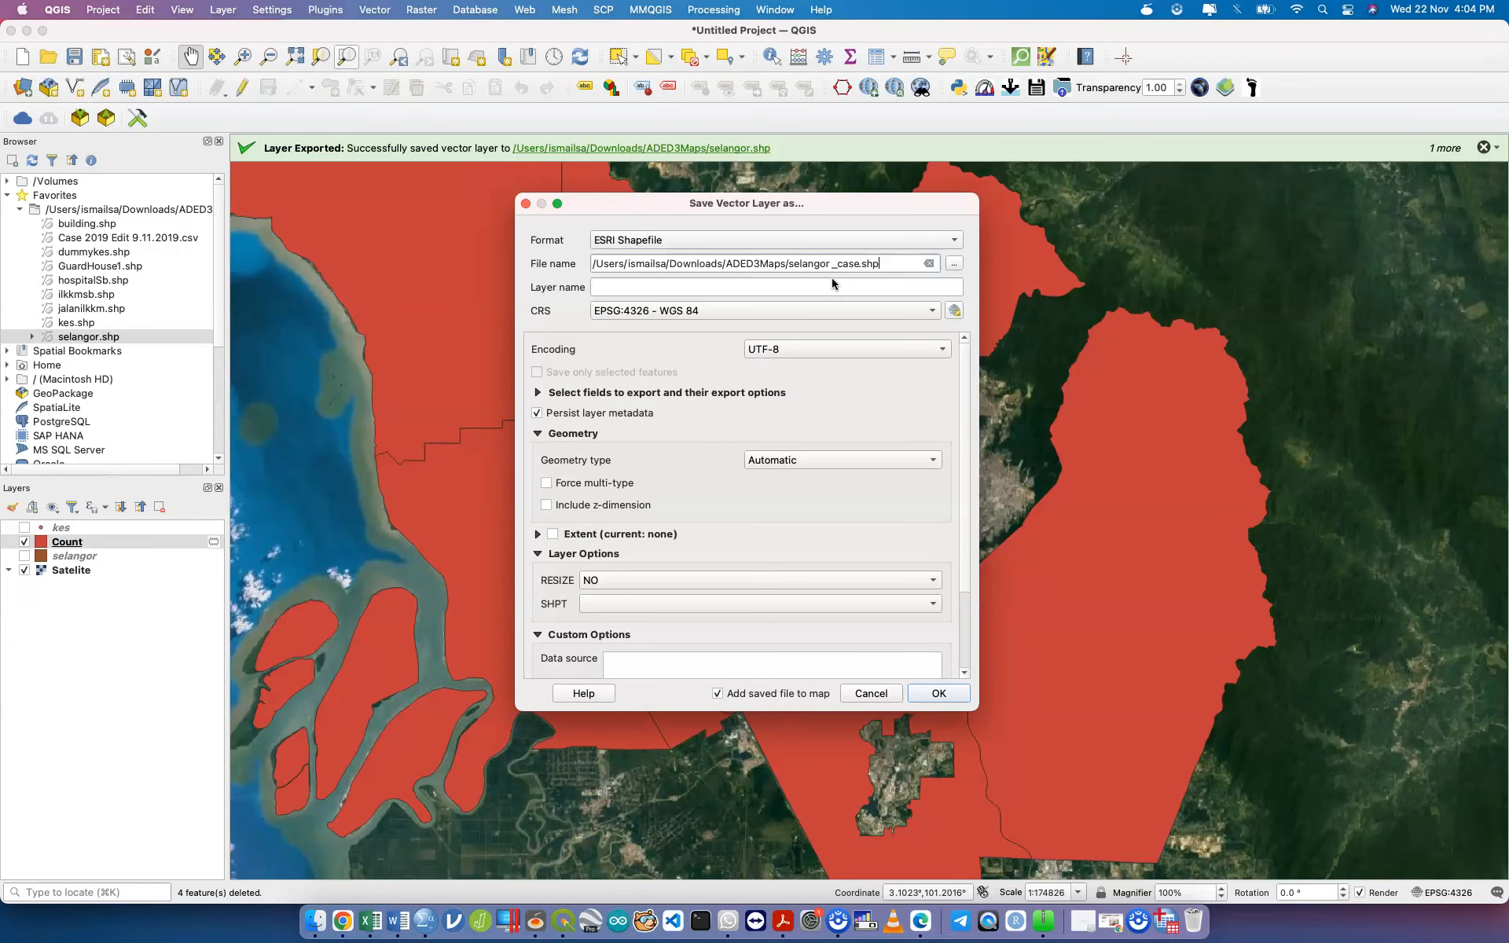
left_click(939, 694)
Step: Remove the temporary Count layer from the project
left_click(172, 556)
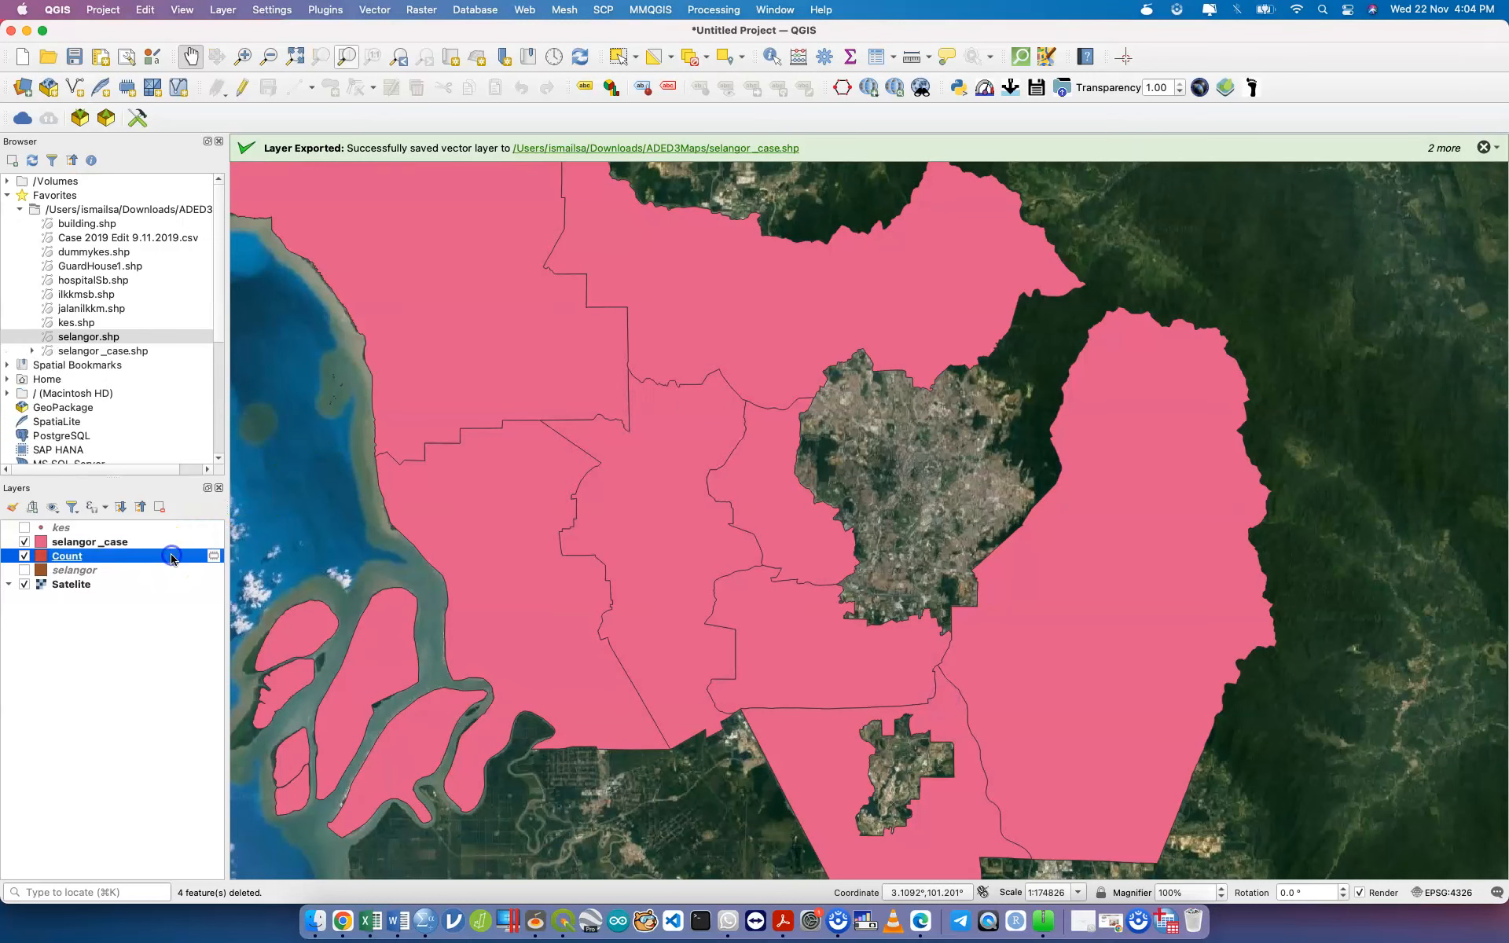
right_click(171, 556)
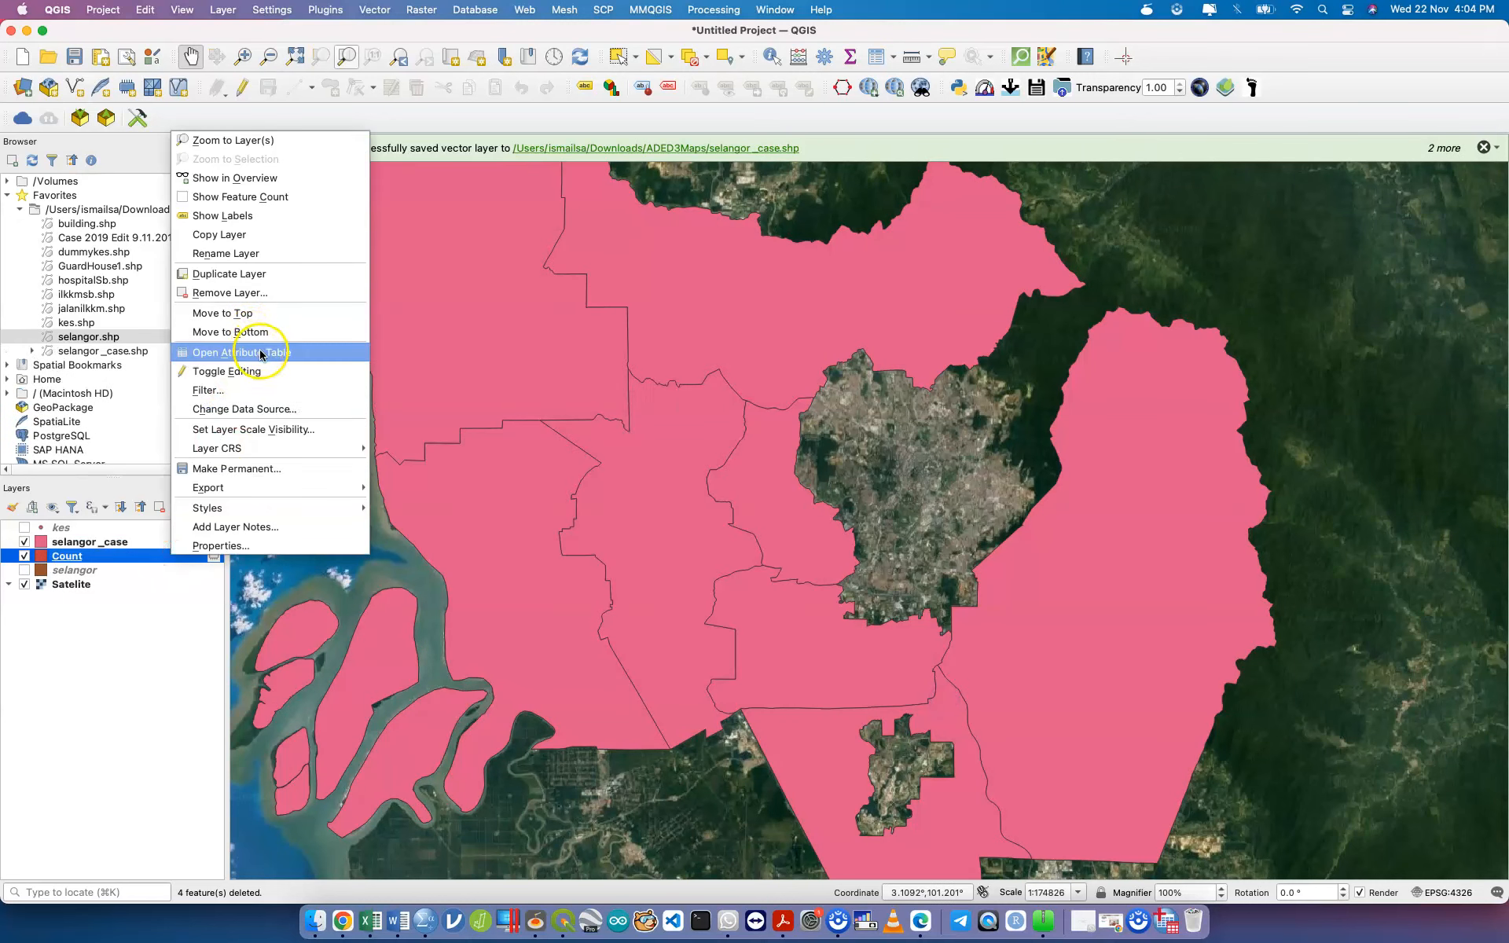
left_click(275, 293)
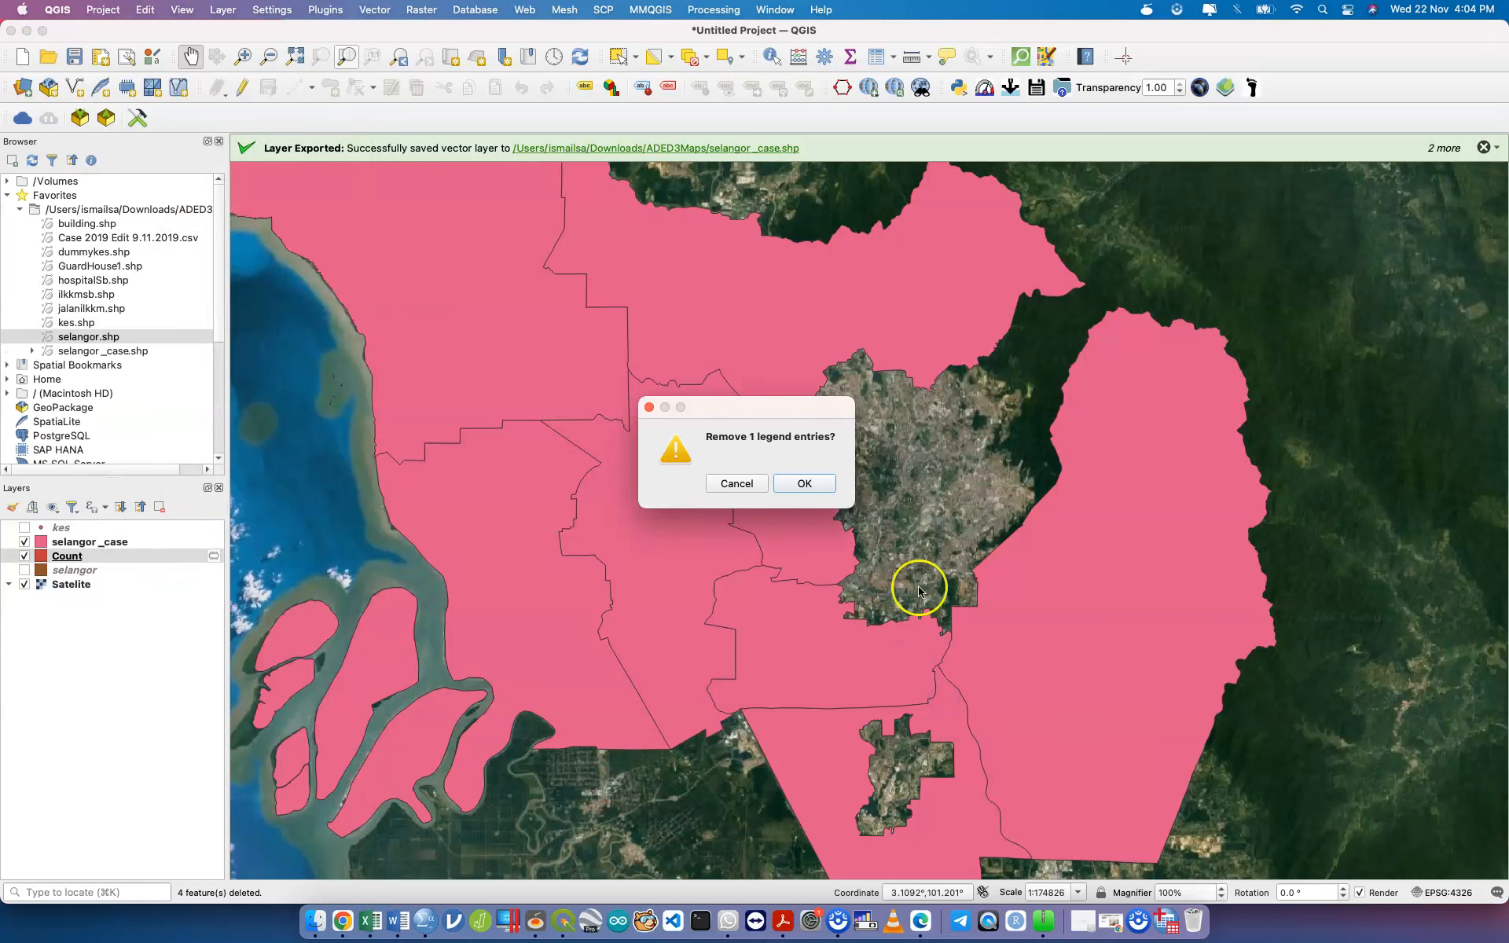
left_click(788, 483)
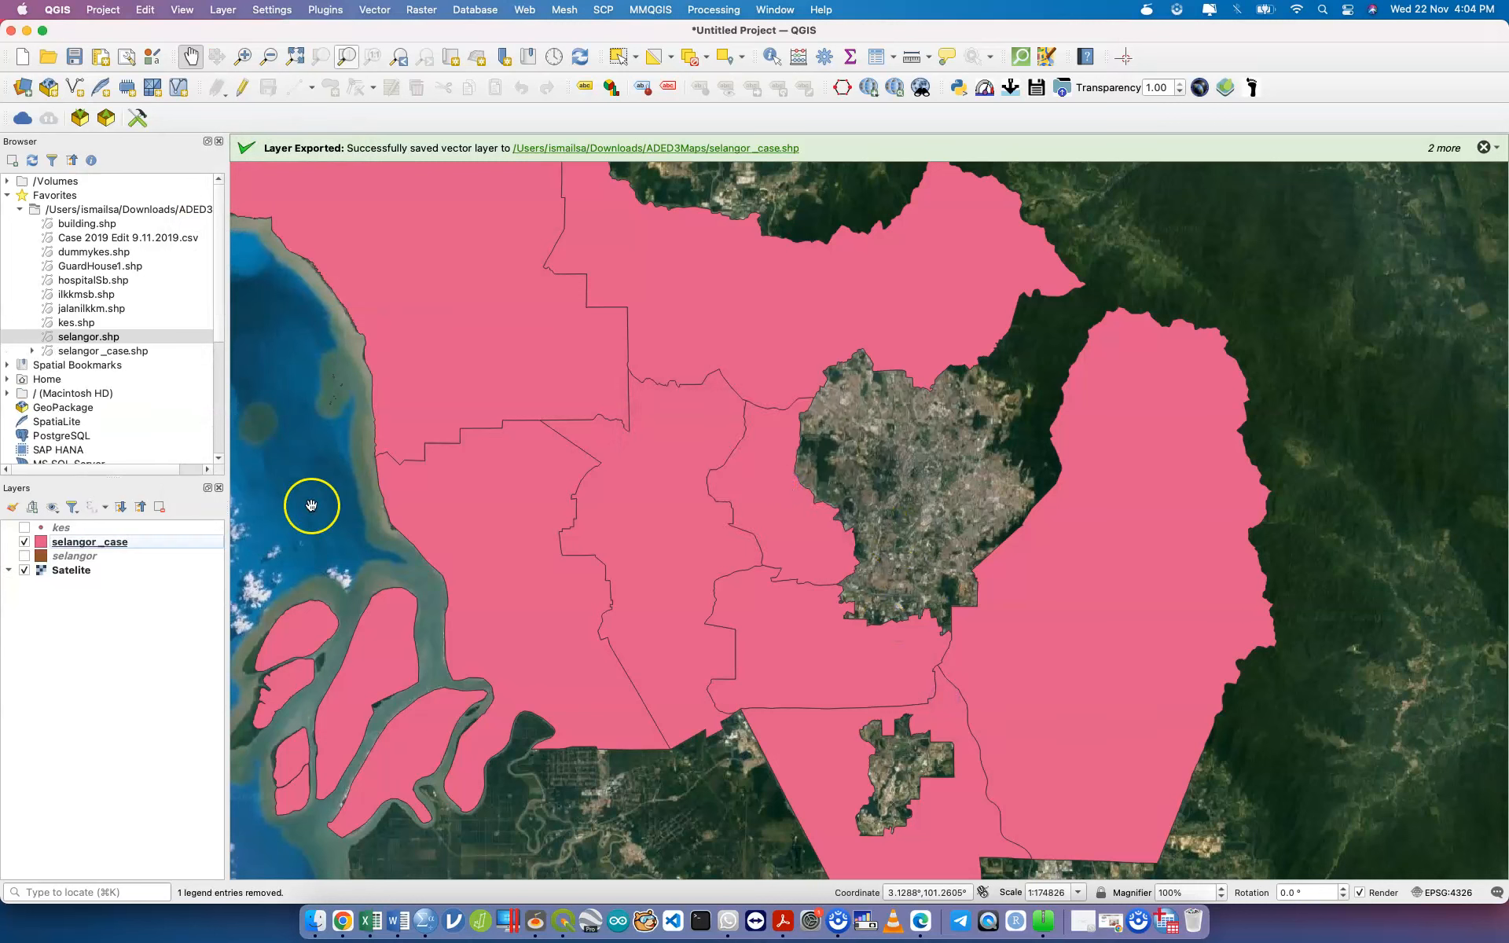
Step: Open the selangor_case layer's attribute table and move it aside to review the districts and their bilKes values
left_click(186, 542)
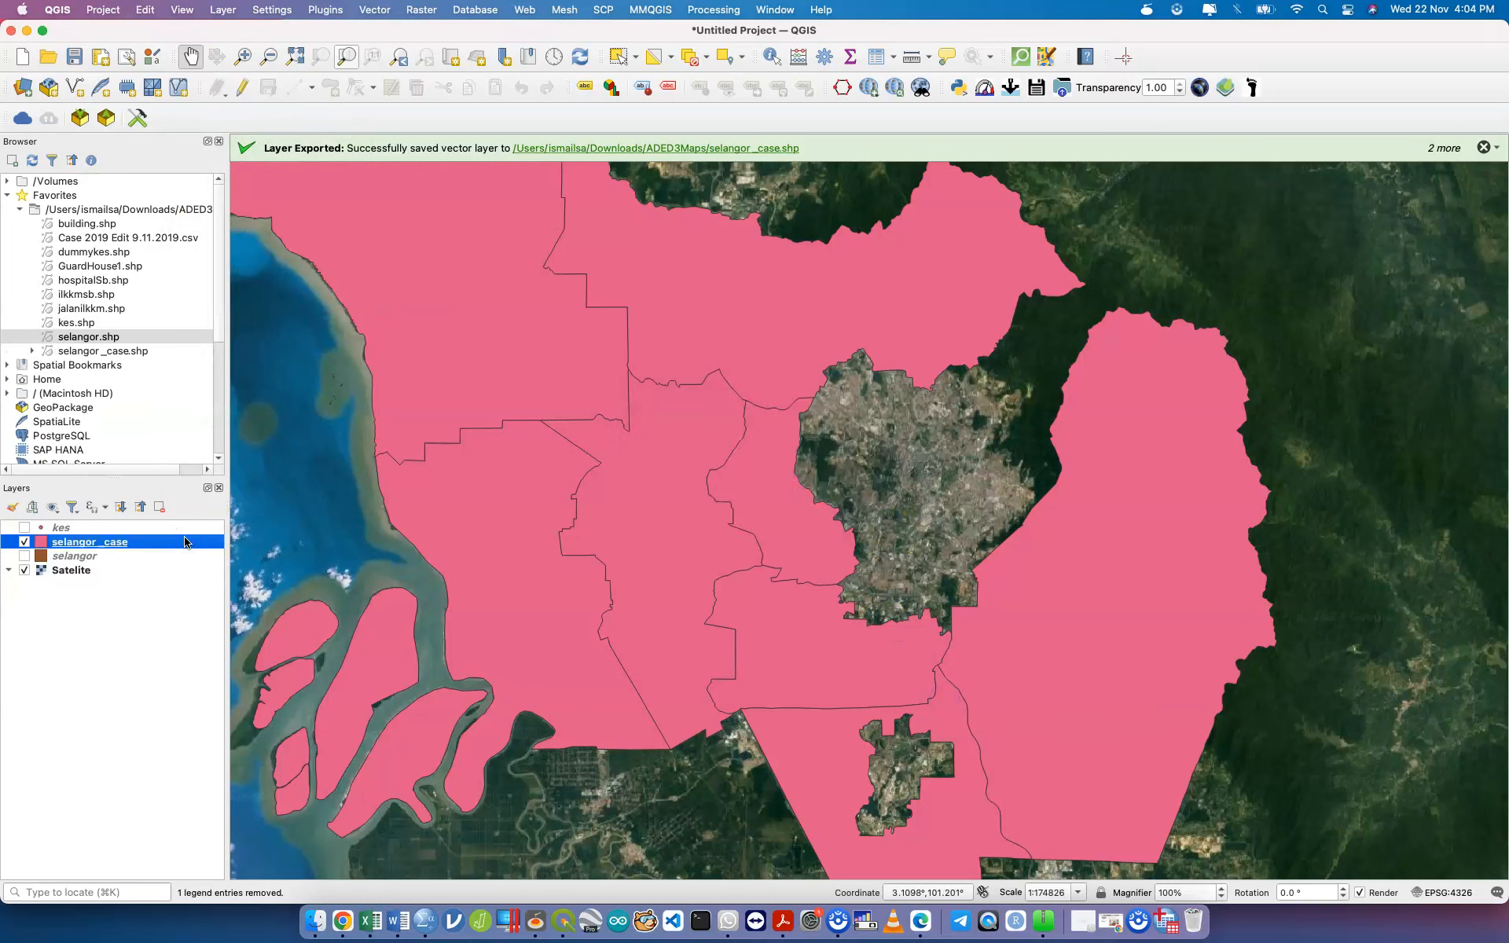
right_click(186, 542)
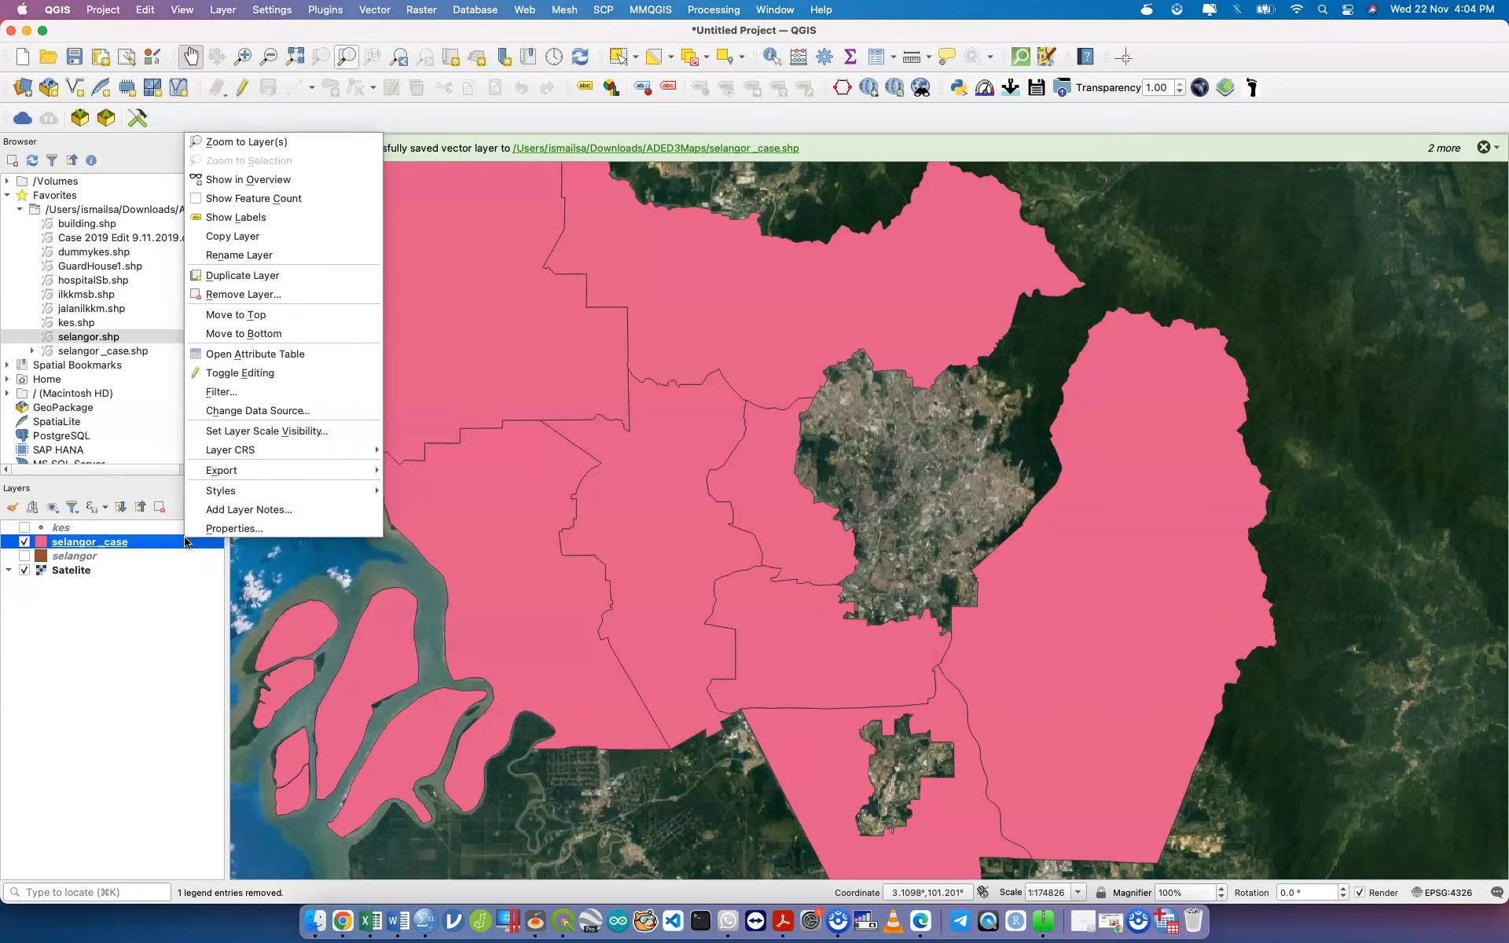
left_click(269, 353)
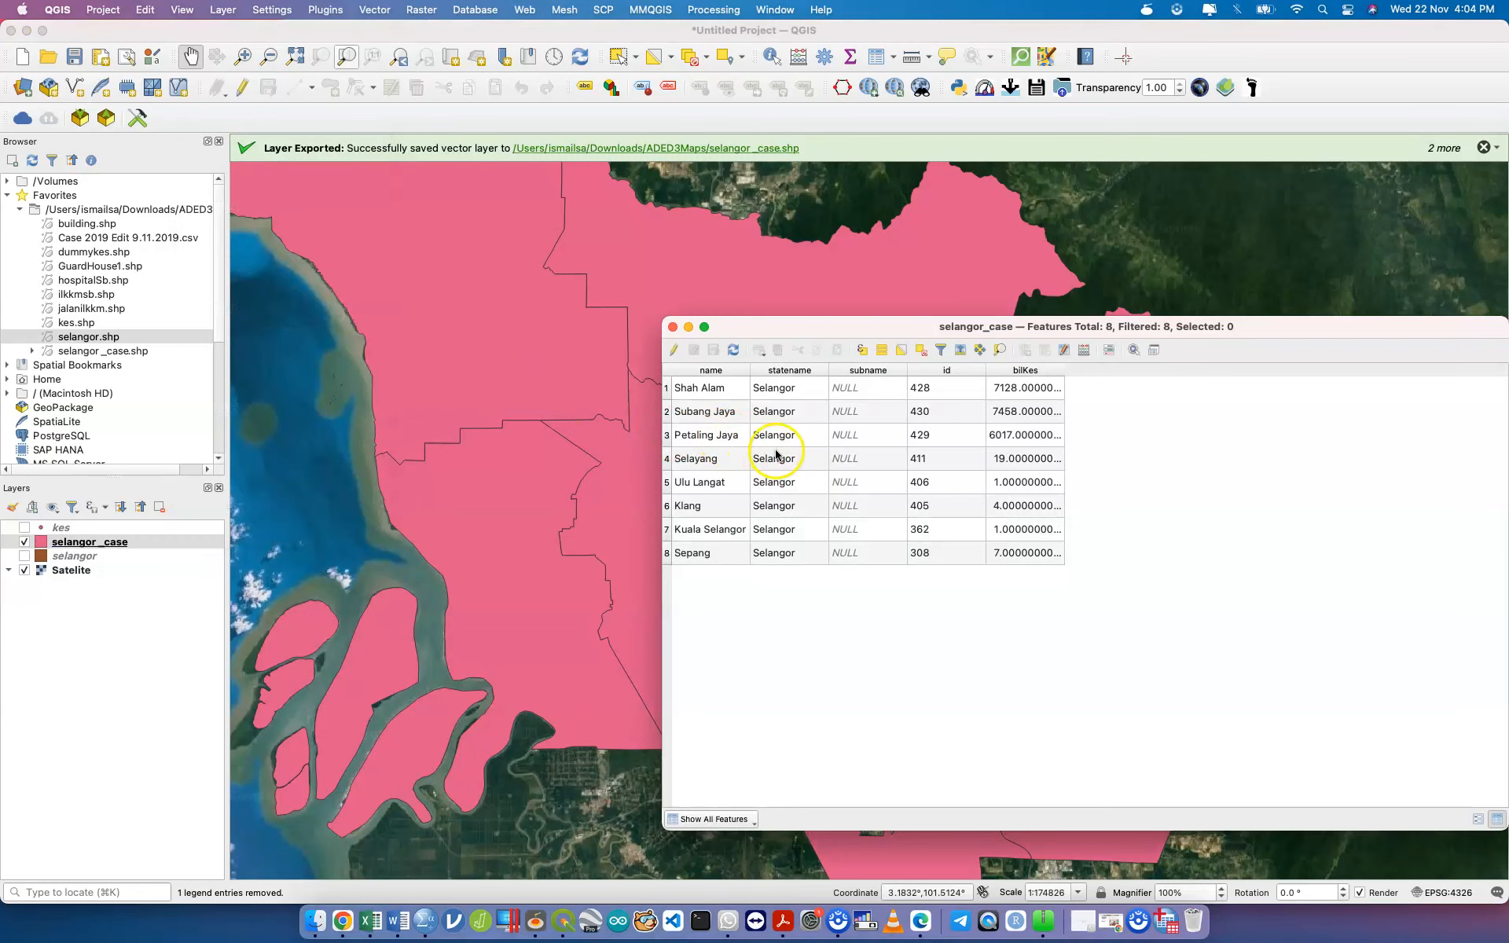
left_click_drag(809, 331, 1022, 389)
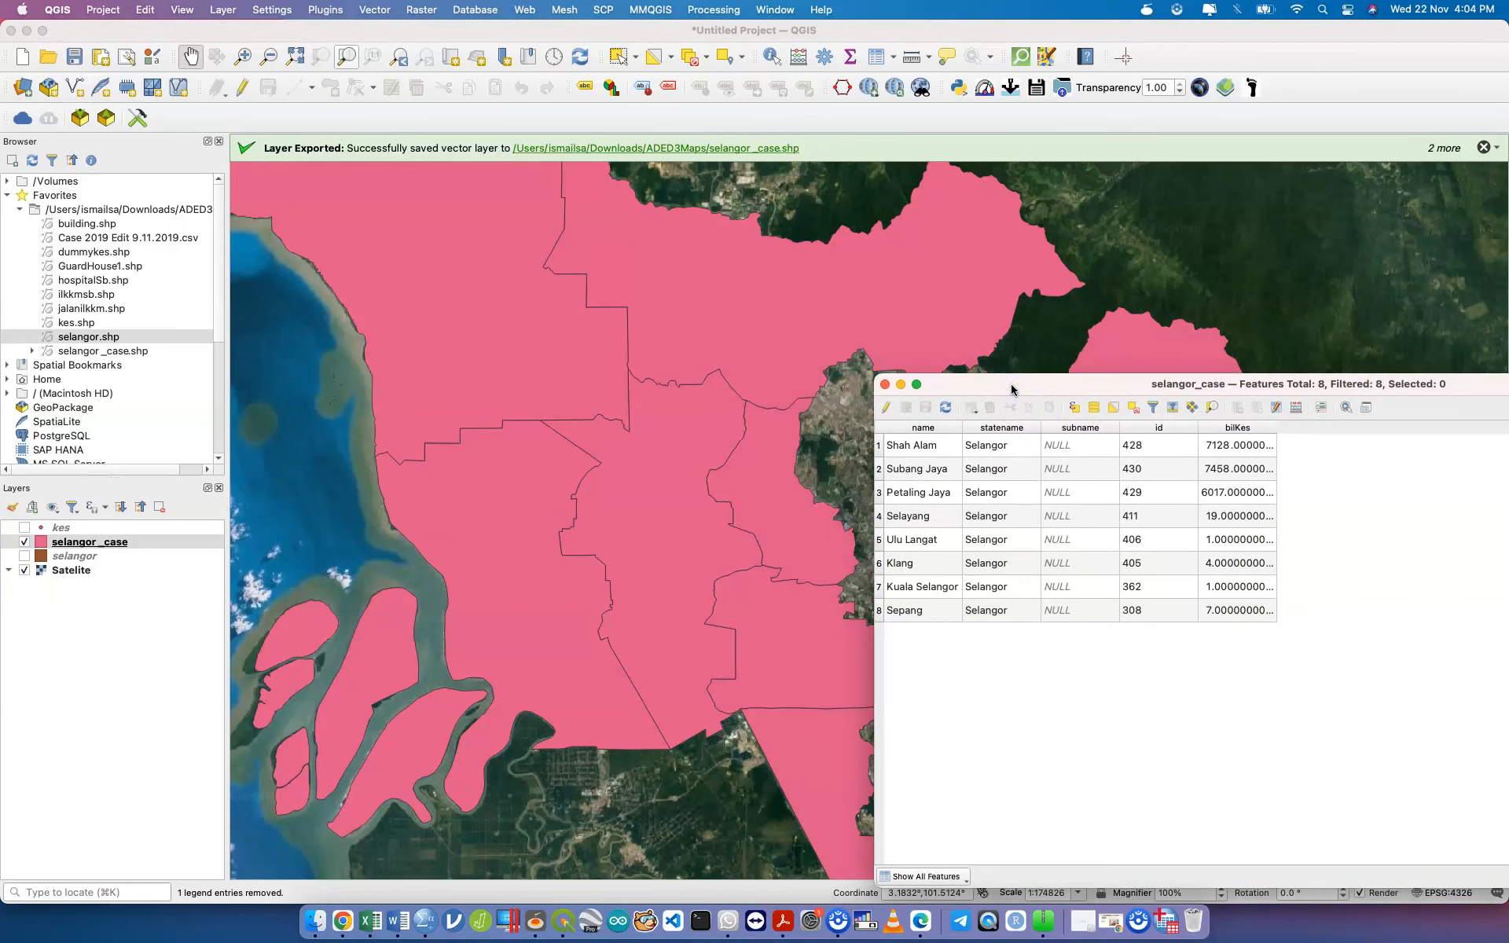
left_click(886, 407)
double_click(886, 538)
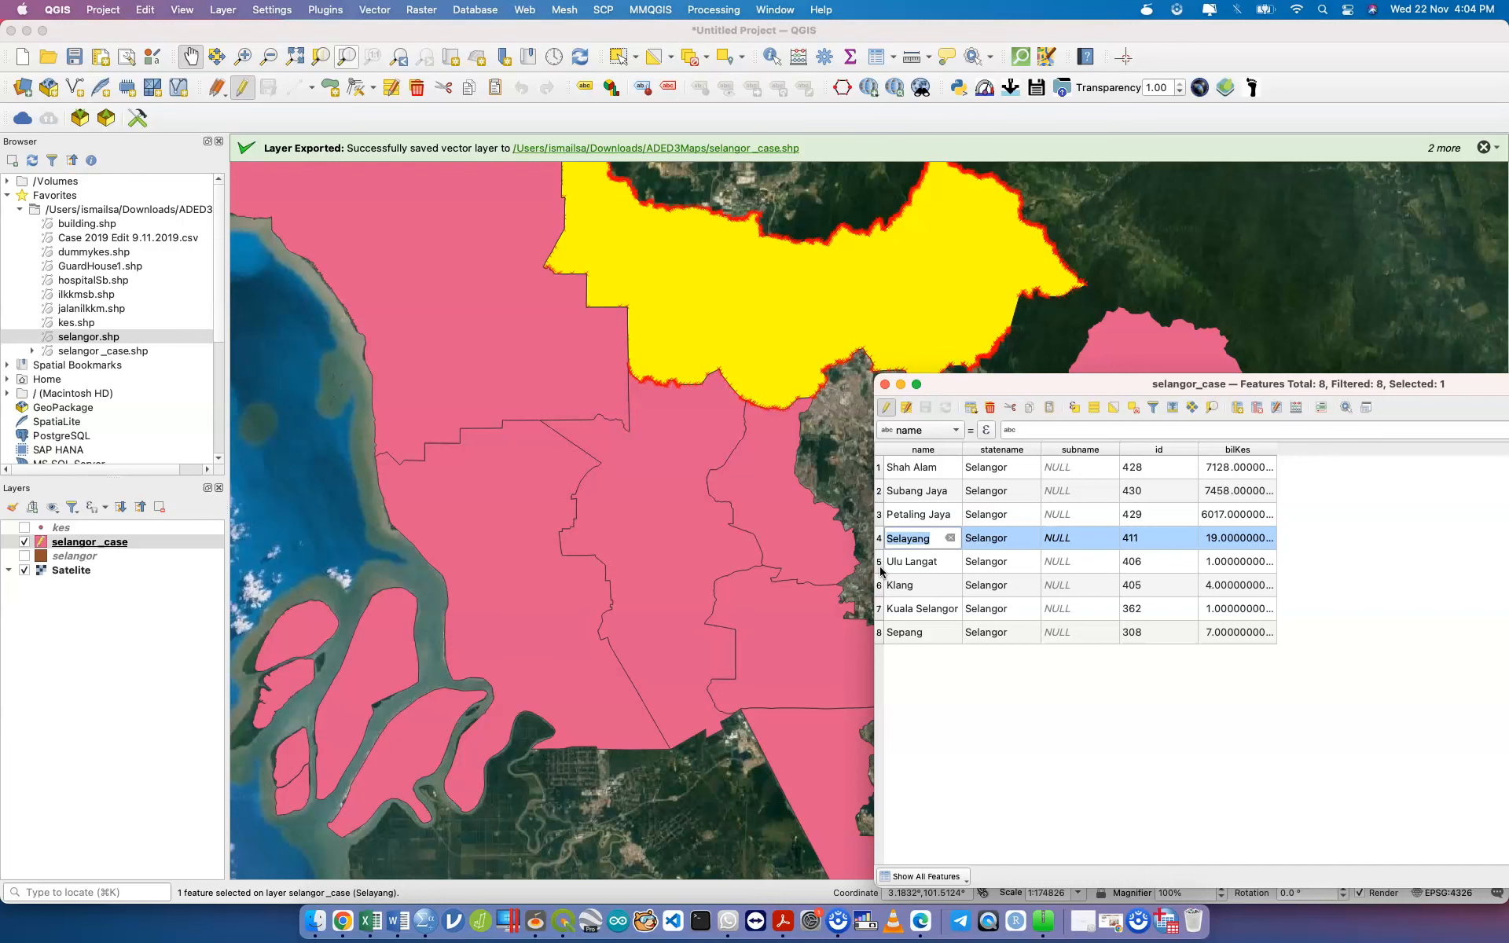
left_click(880, 564, "shift")
left_click(880, 585, "shift")
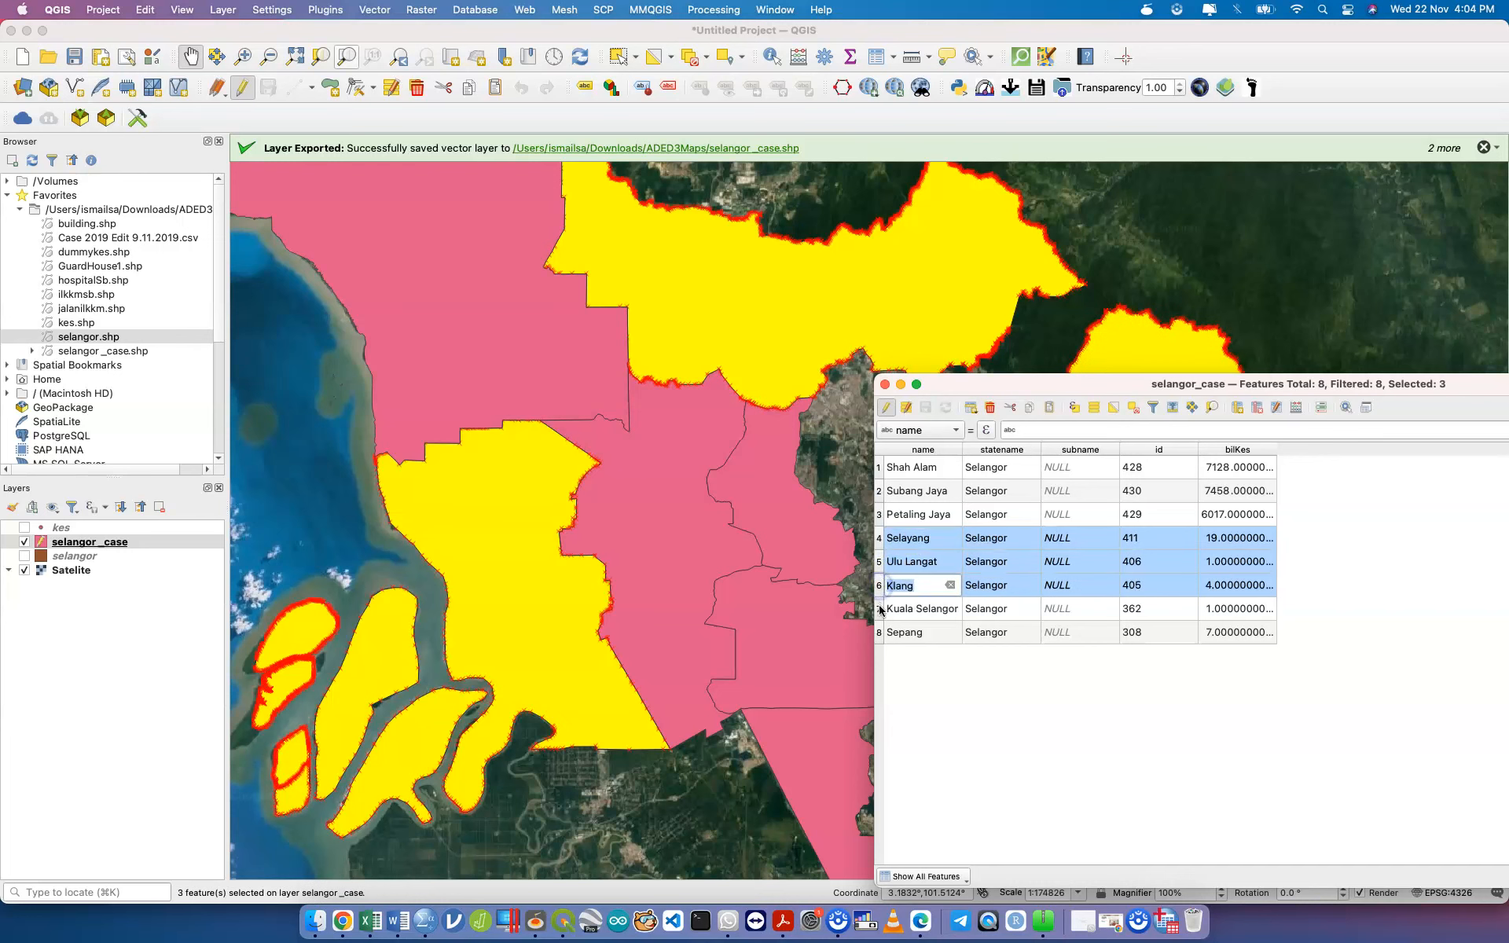
left_click(879, 609, "shift")
left_click(880, 632, "shift")
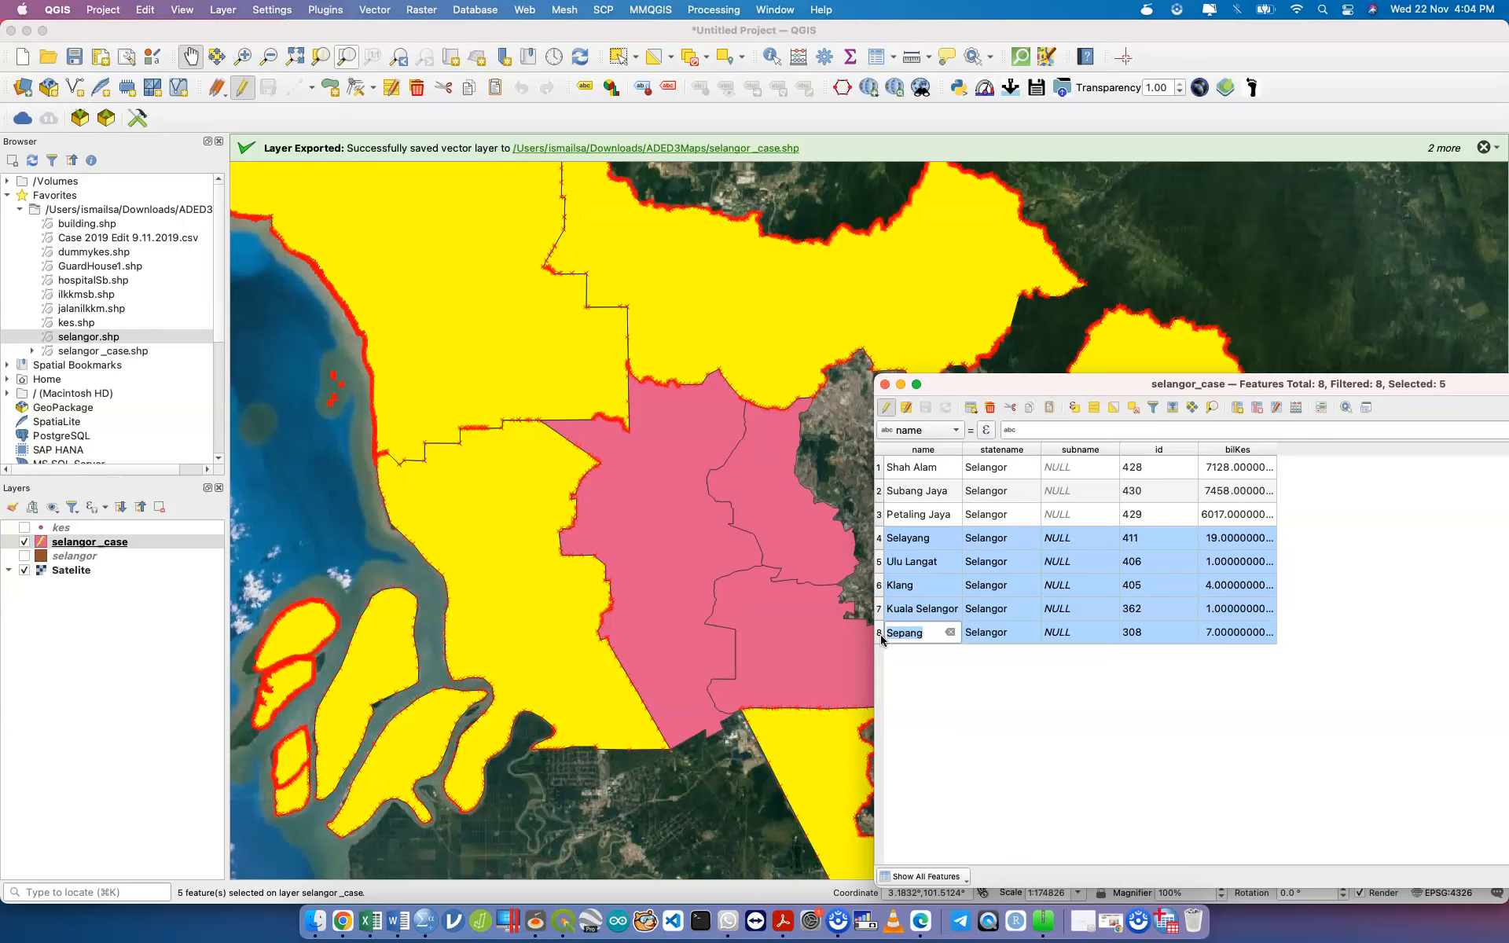
left_click(990, 409)
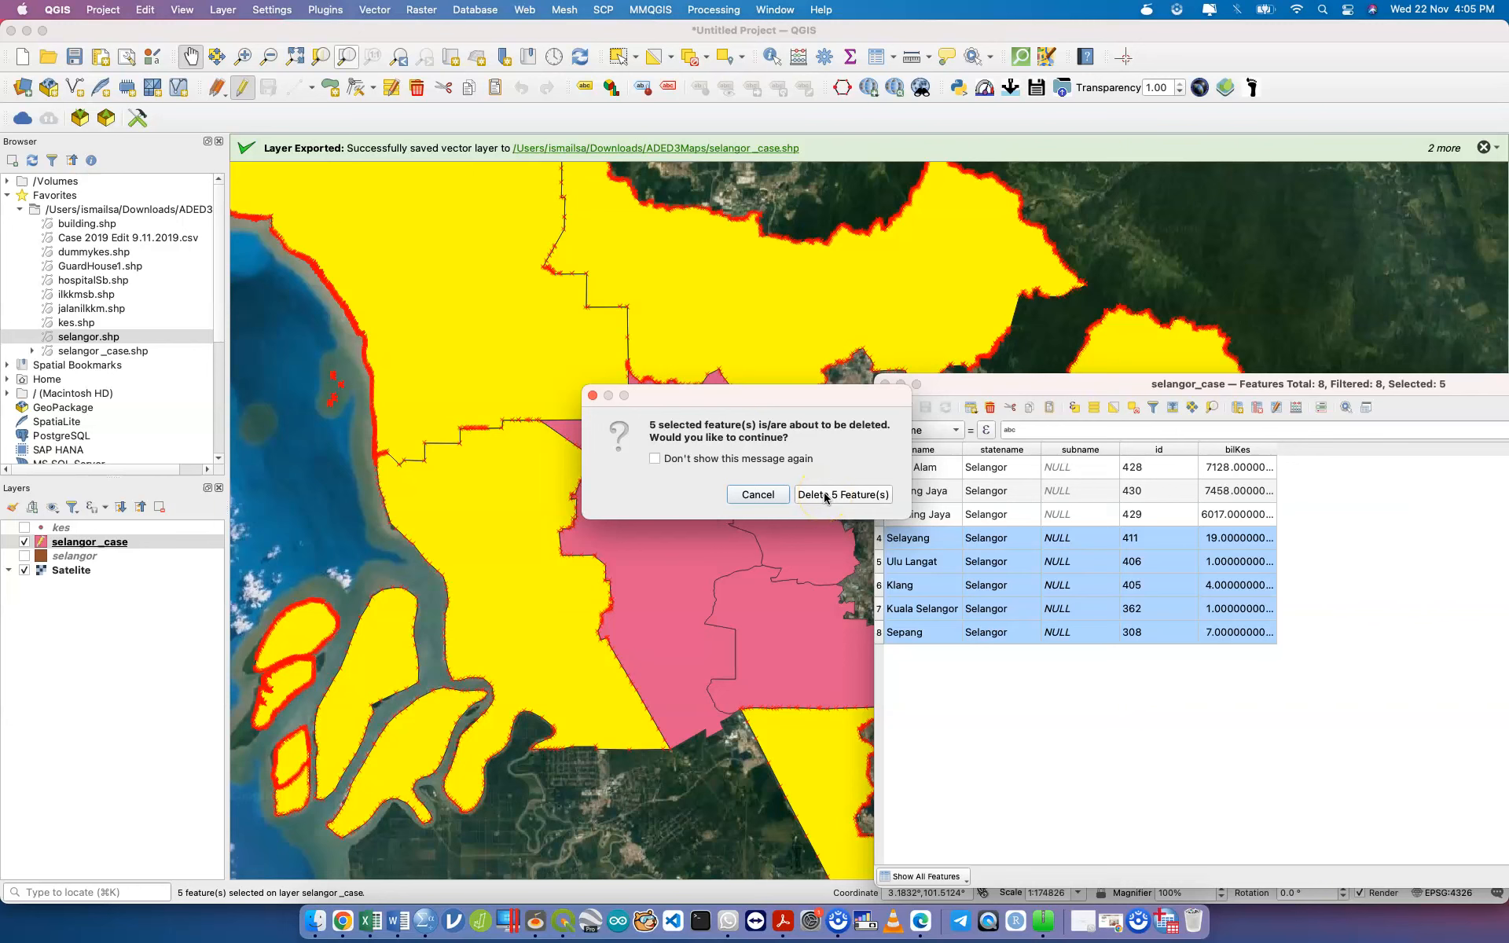
left_click(751, 494)
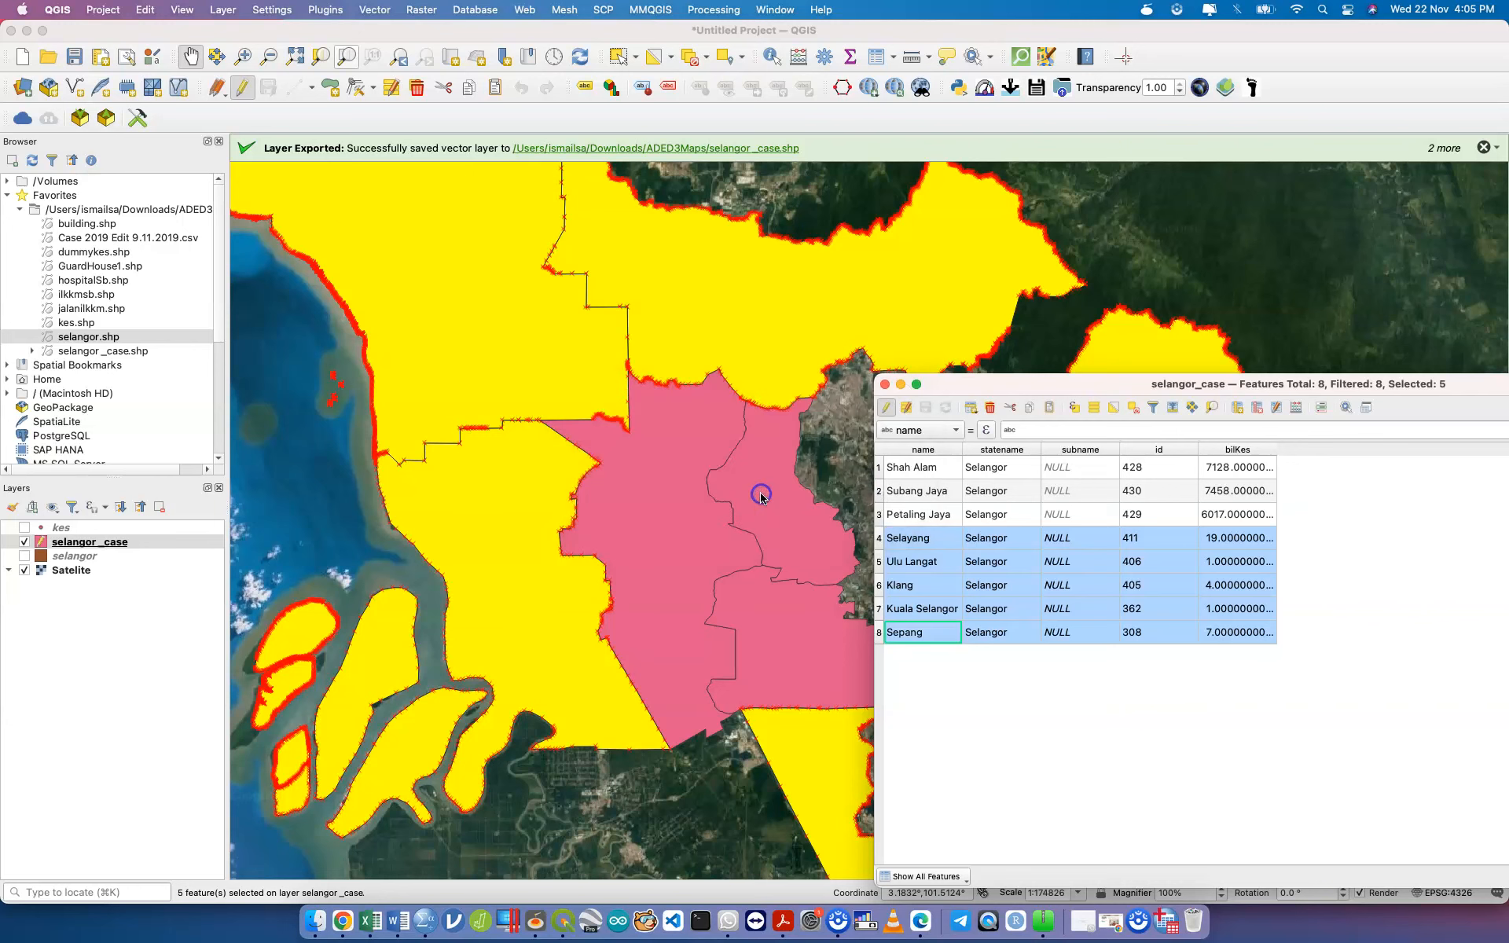
left_click(883, 384)
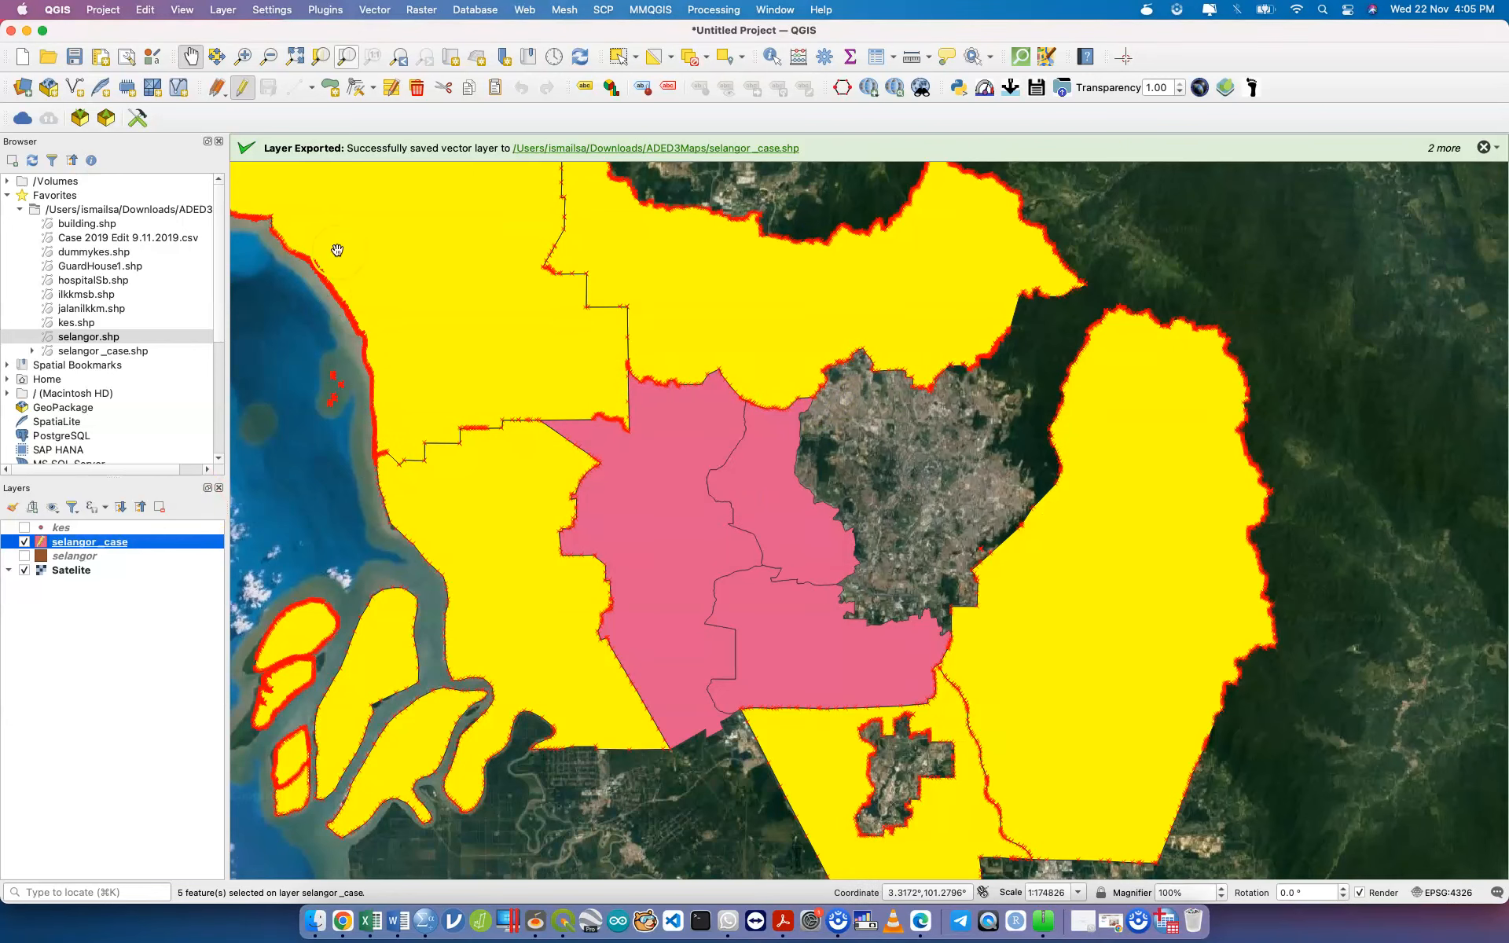
left_click(244, 87)
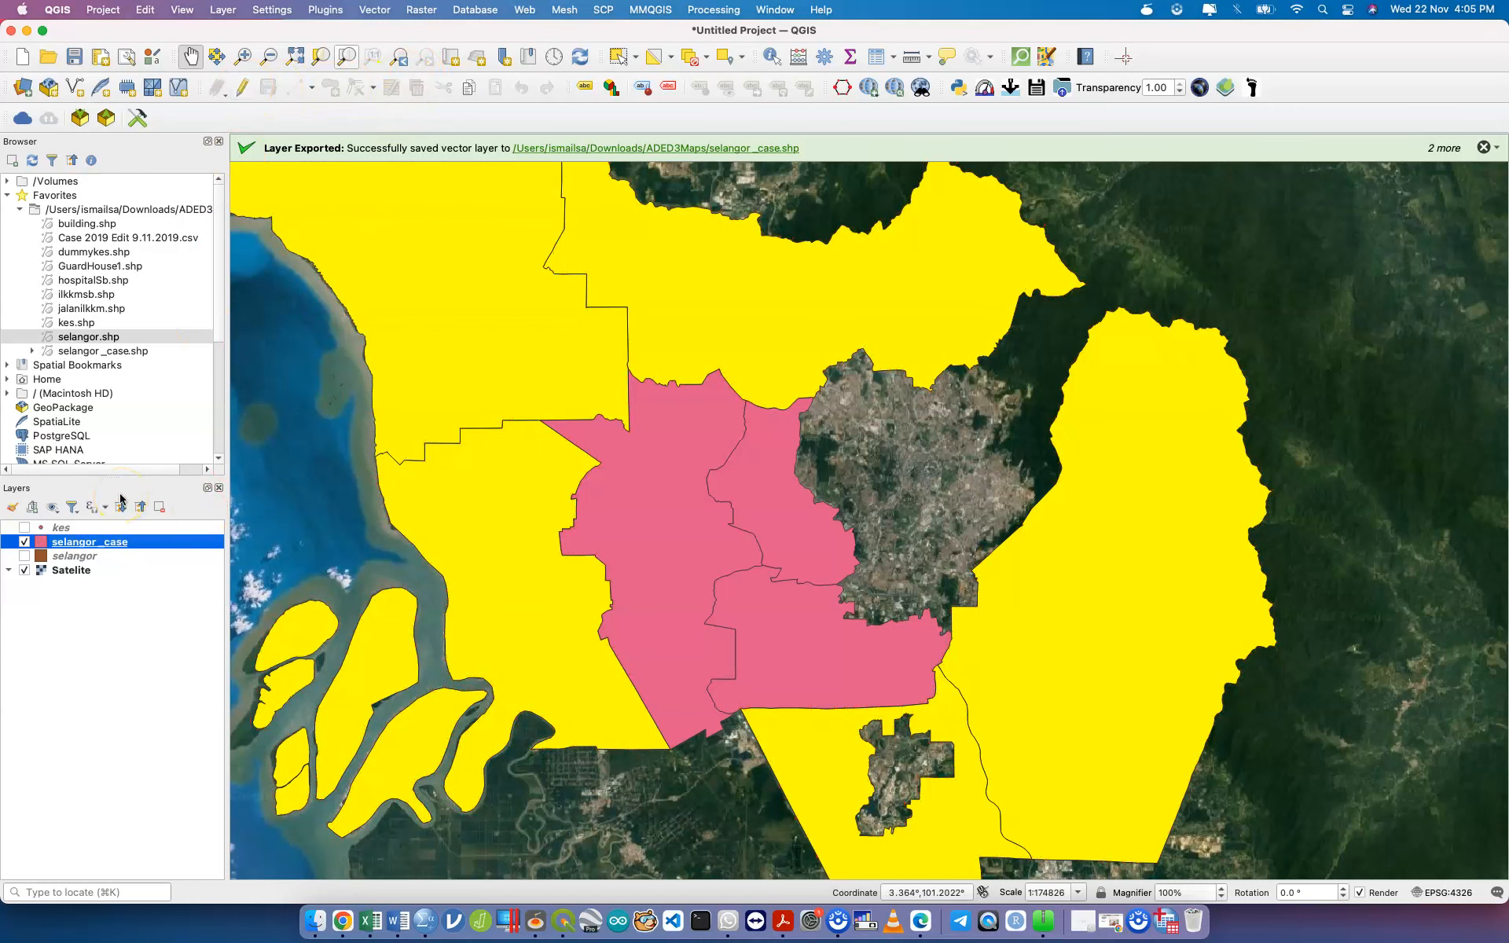
Step: Export all features of the selangor_case layer as an ESRI Shapefile named selangor_case_districtA in the ADED3Maps folder
right_click(114, 545)
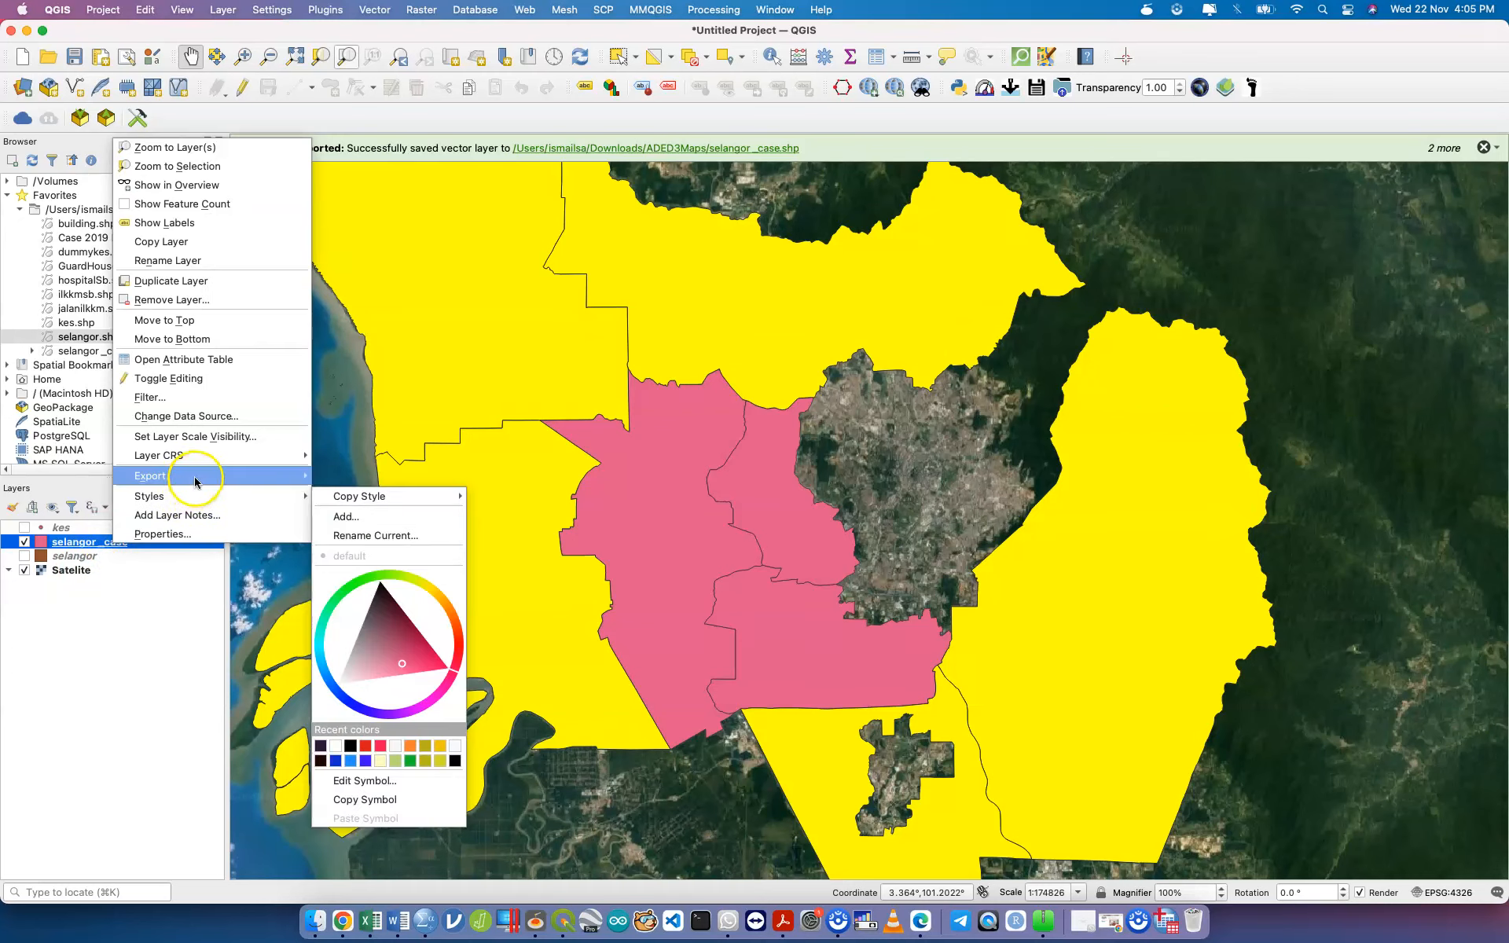
mouse_move(299, 477)
left_click(363, 483)
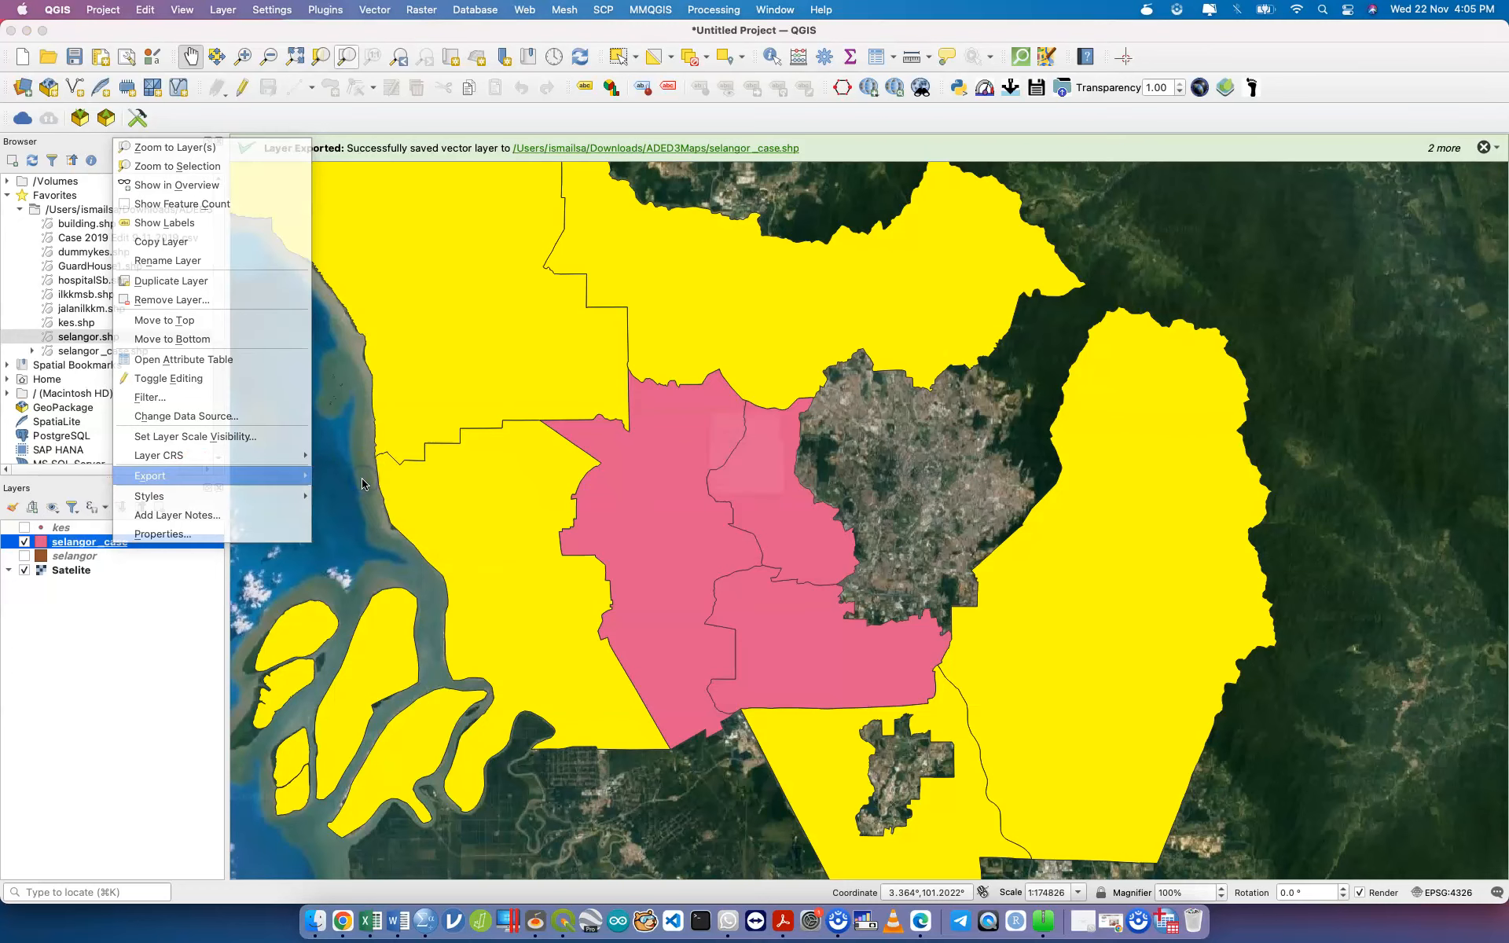
left_click(954, 263)
type("s")
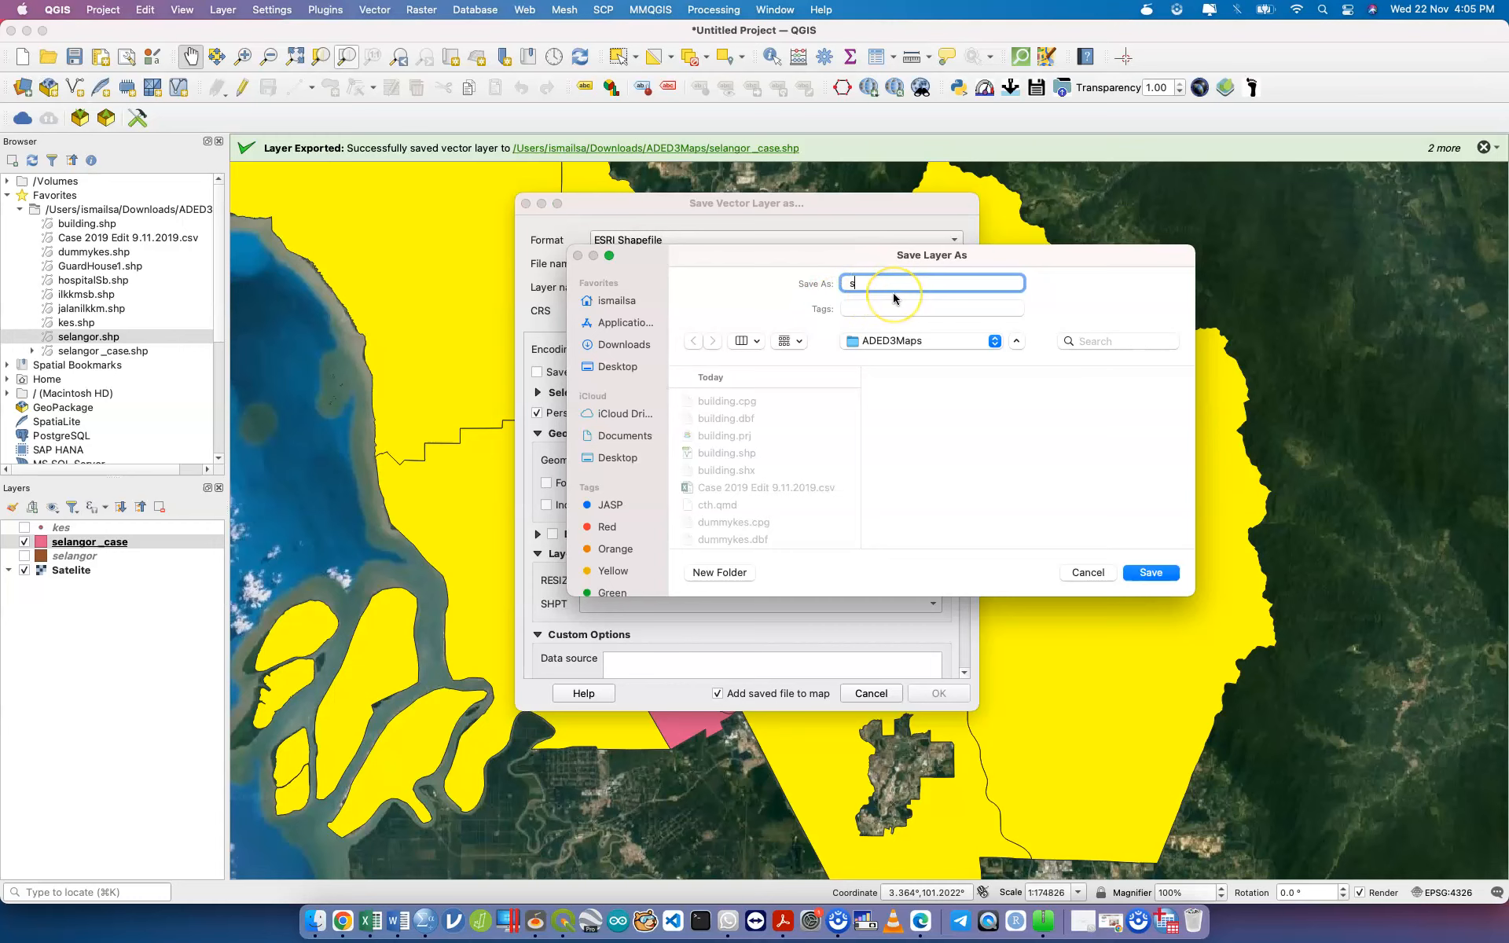
type("elangor_case_districtA")
key("Return")
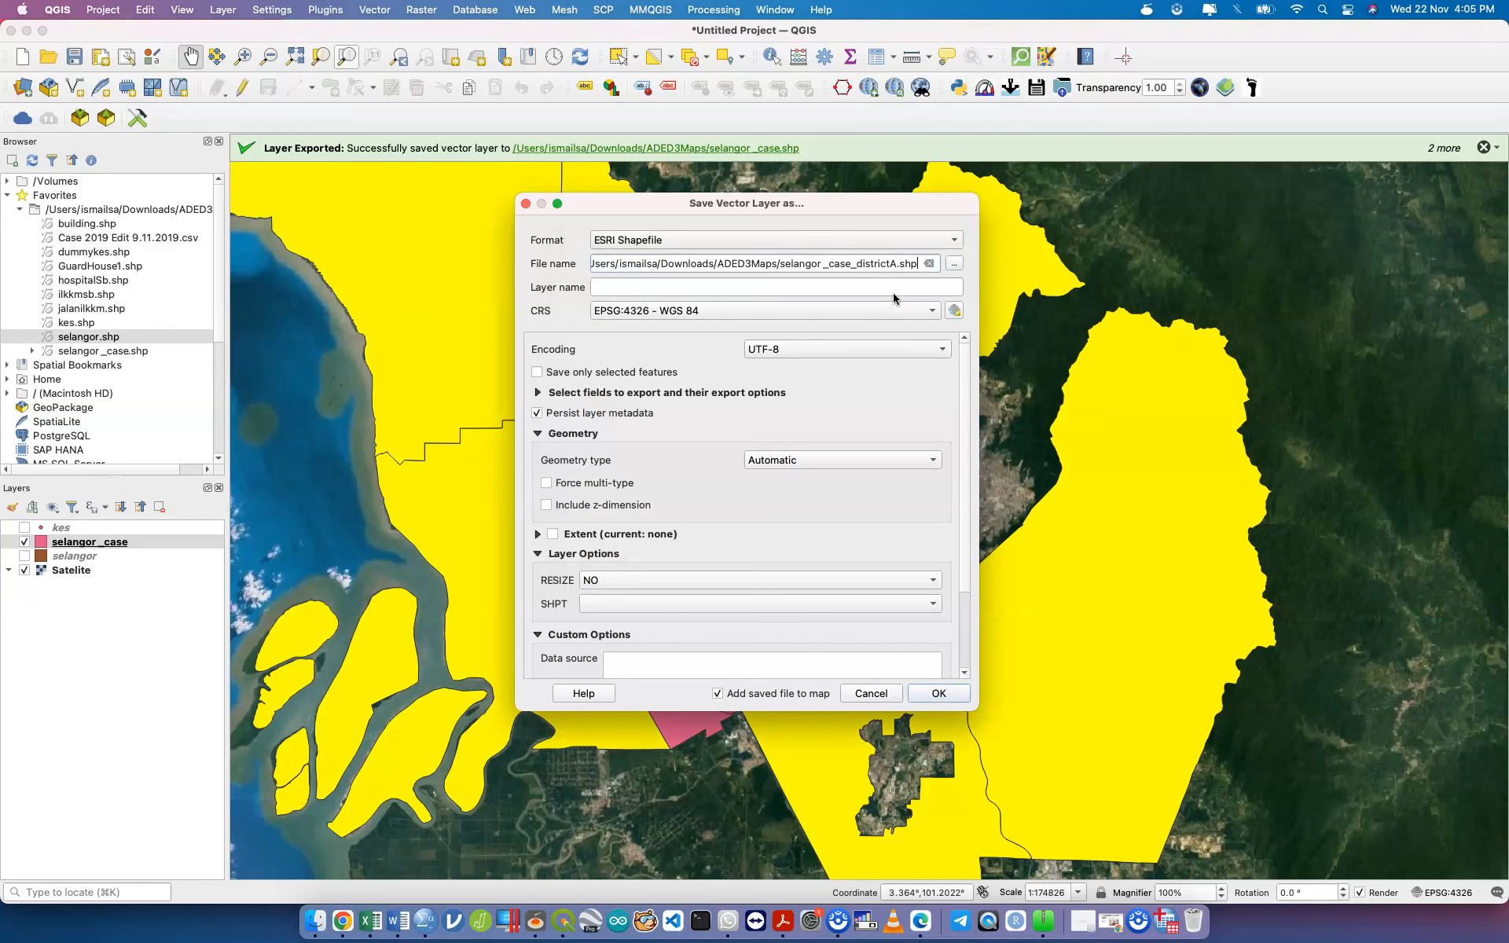
left_click(938, 693)
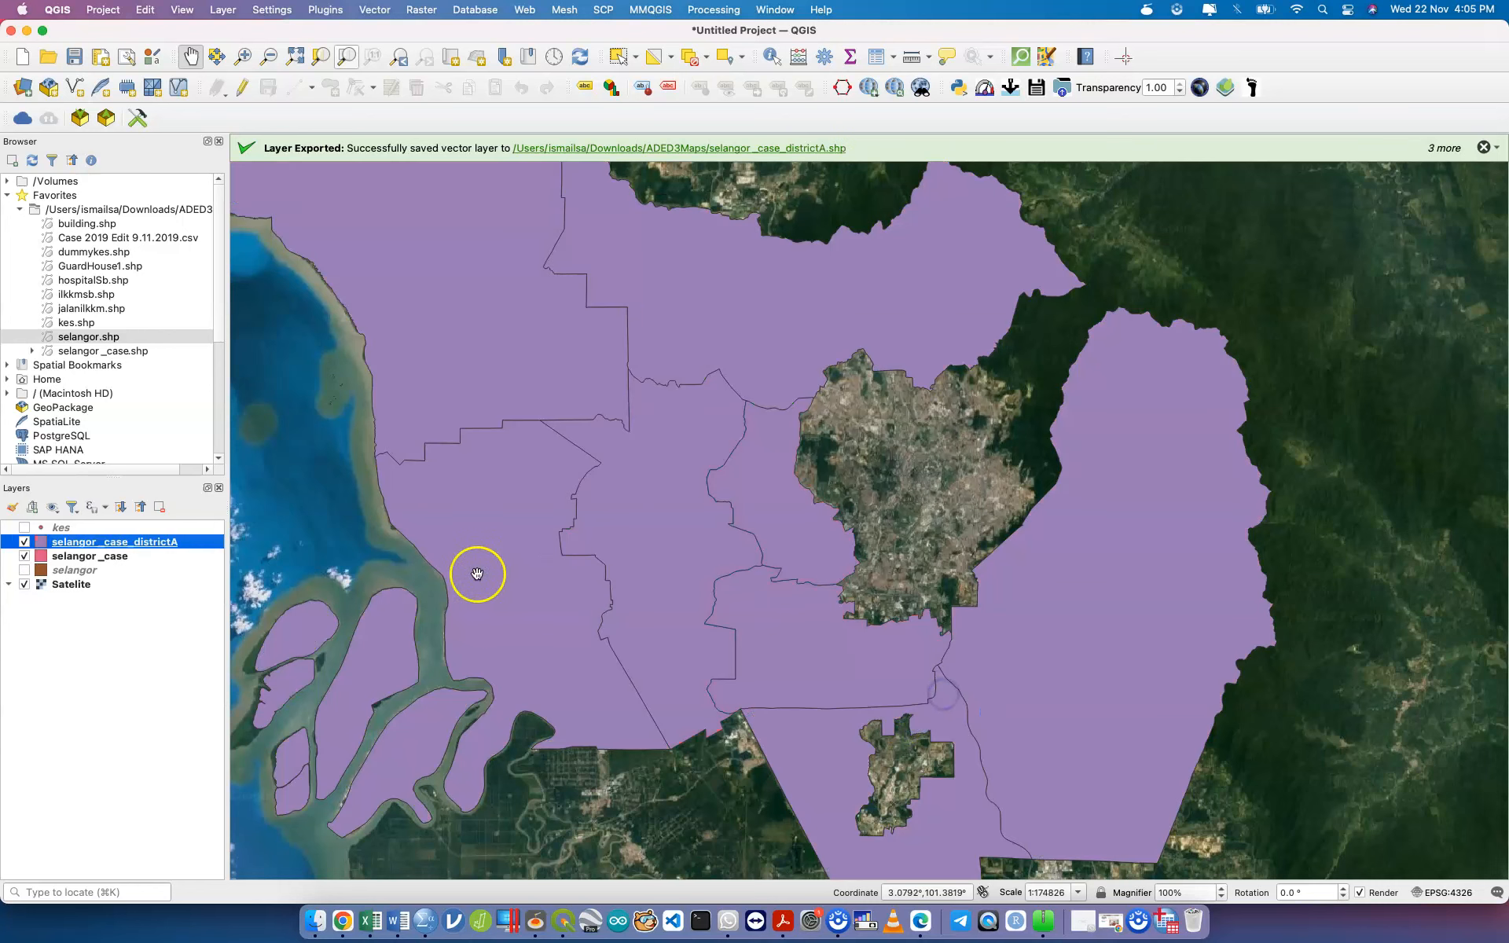
Step: Remove the selangor_case layer from the project, keeping selangor_case_districtA
left_click(132, 562)
right_click(131, 561)
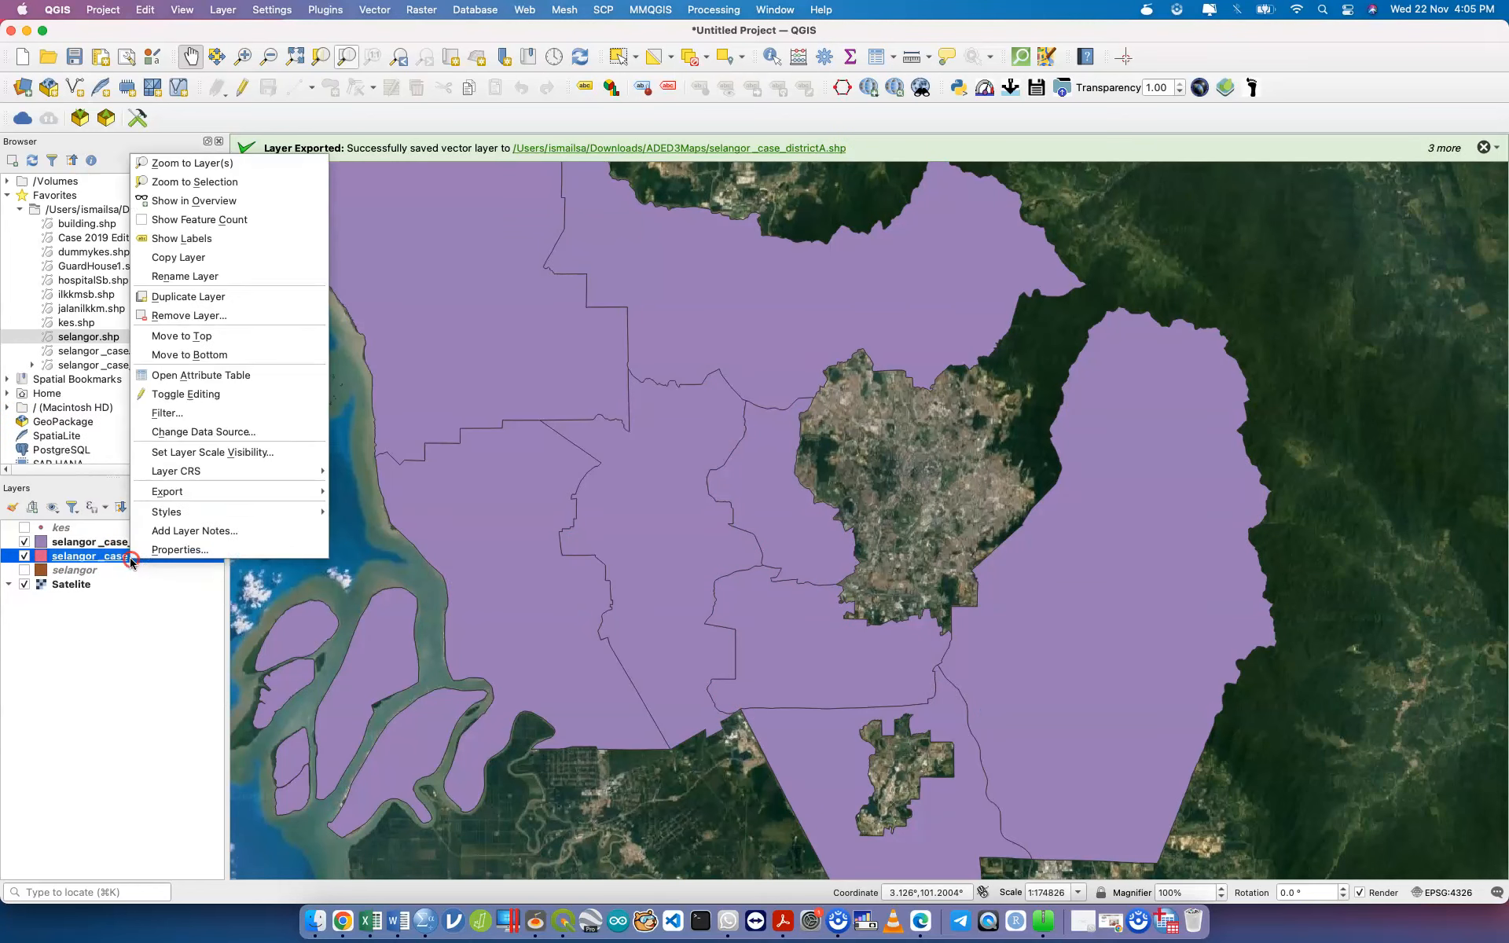
left_click(223, 322)
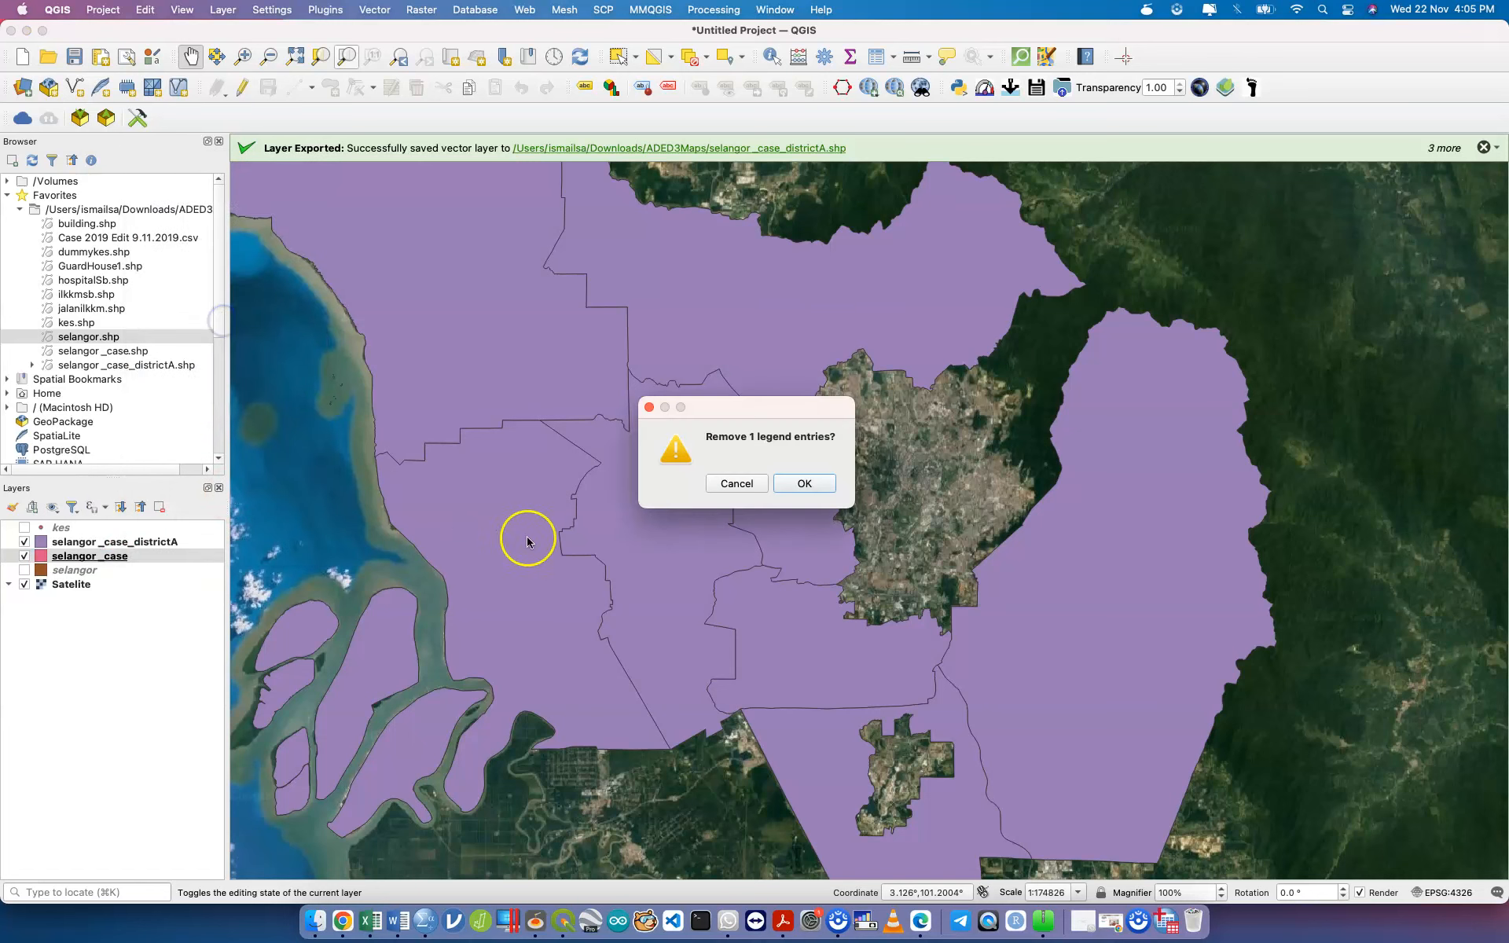
left_click(805, 482)
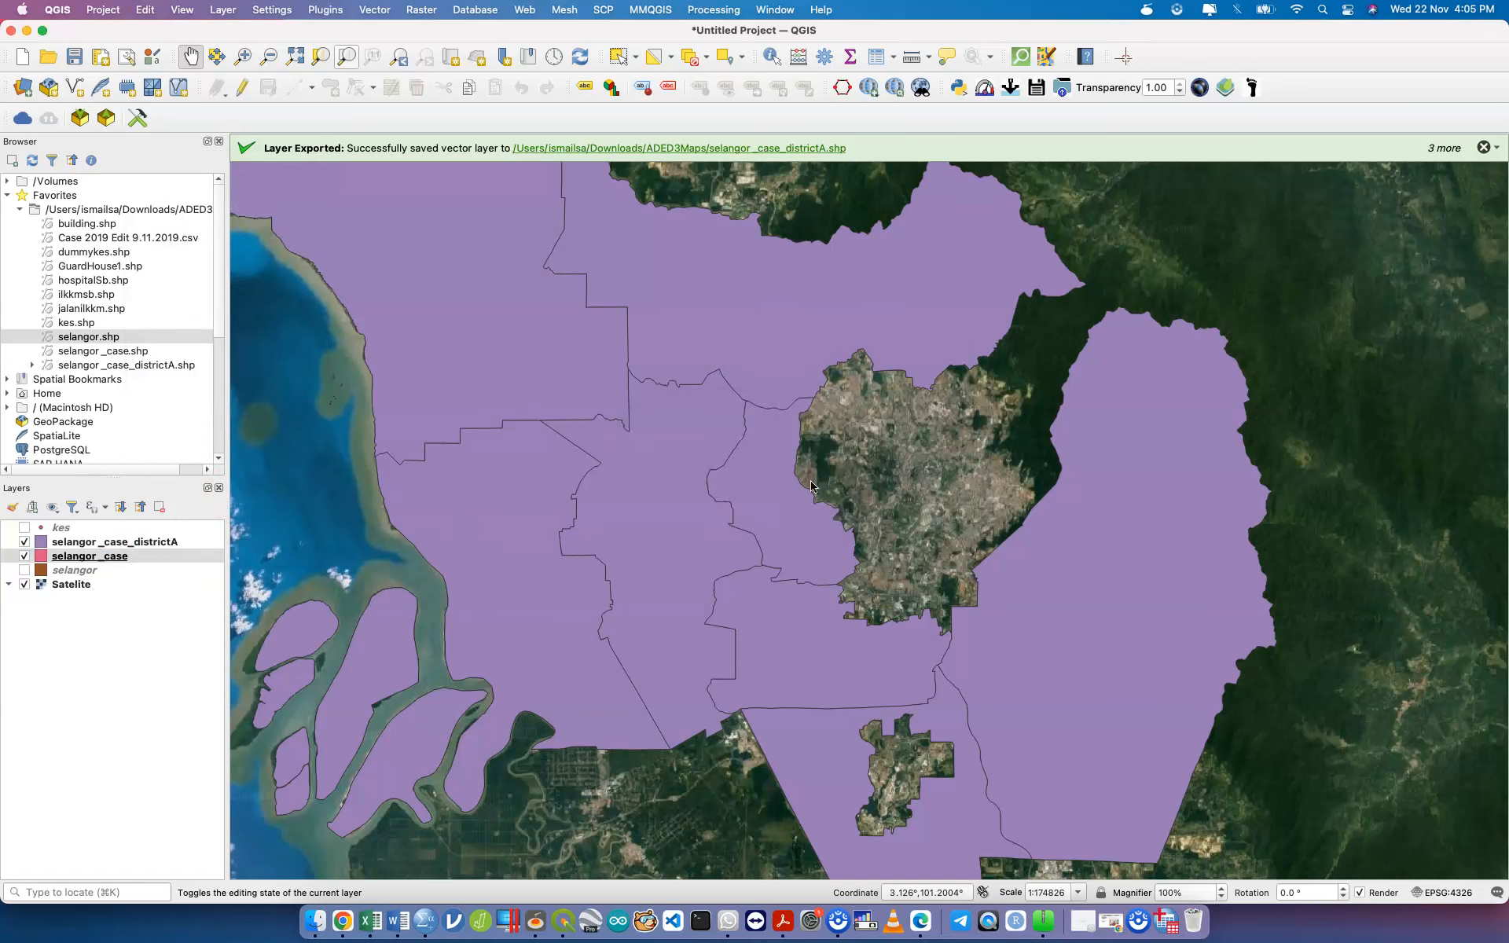
Step: Delete the Selayang, Ulu Langat, Klang, Kuala Selangor and Sepang features from the selangor_case_districtA layer through its attribute table
right_click(162, 544)
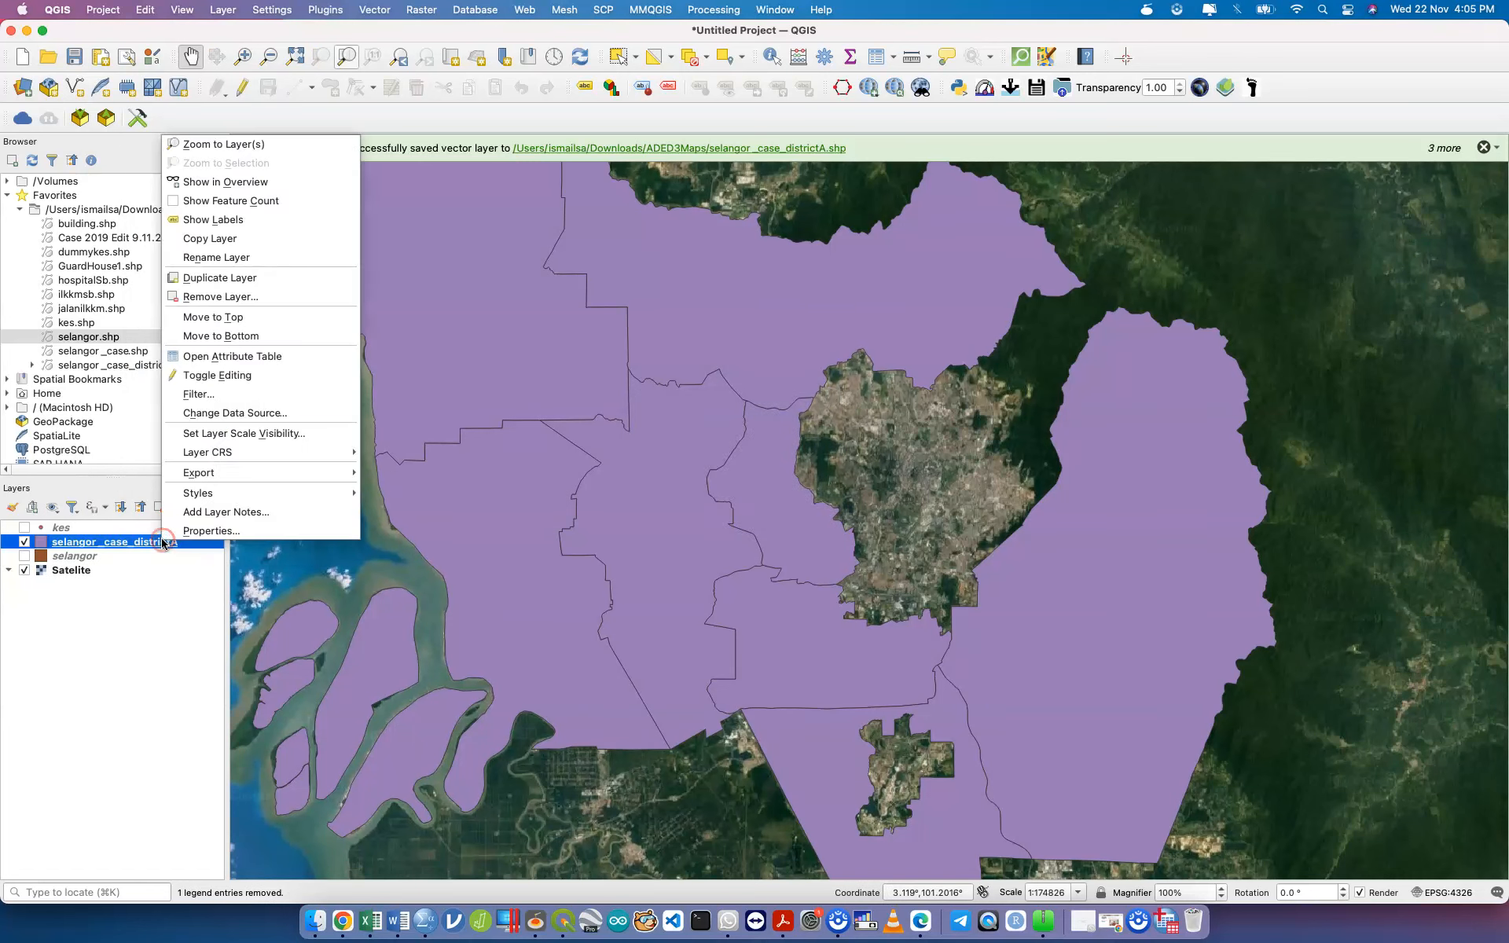
left_click(301, 354)
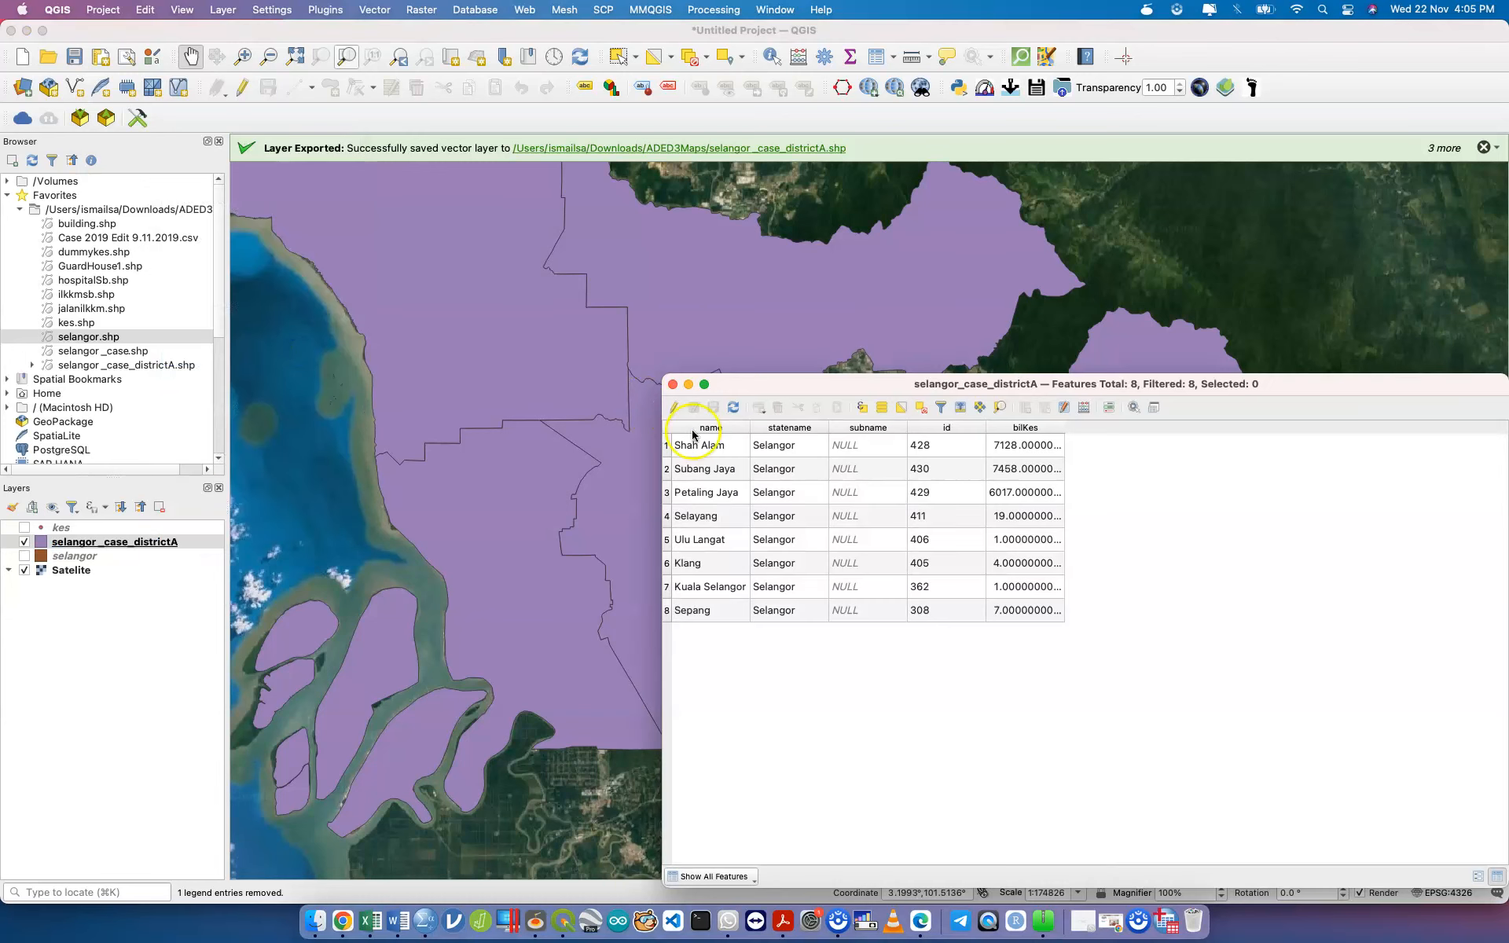
left_click(674, 407)
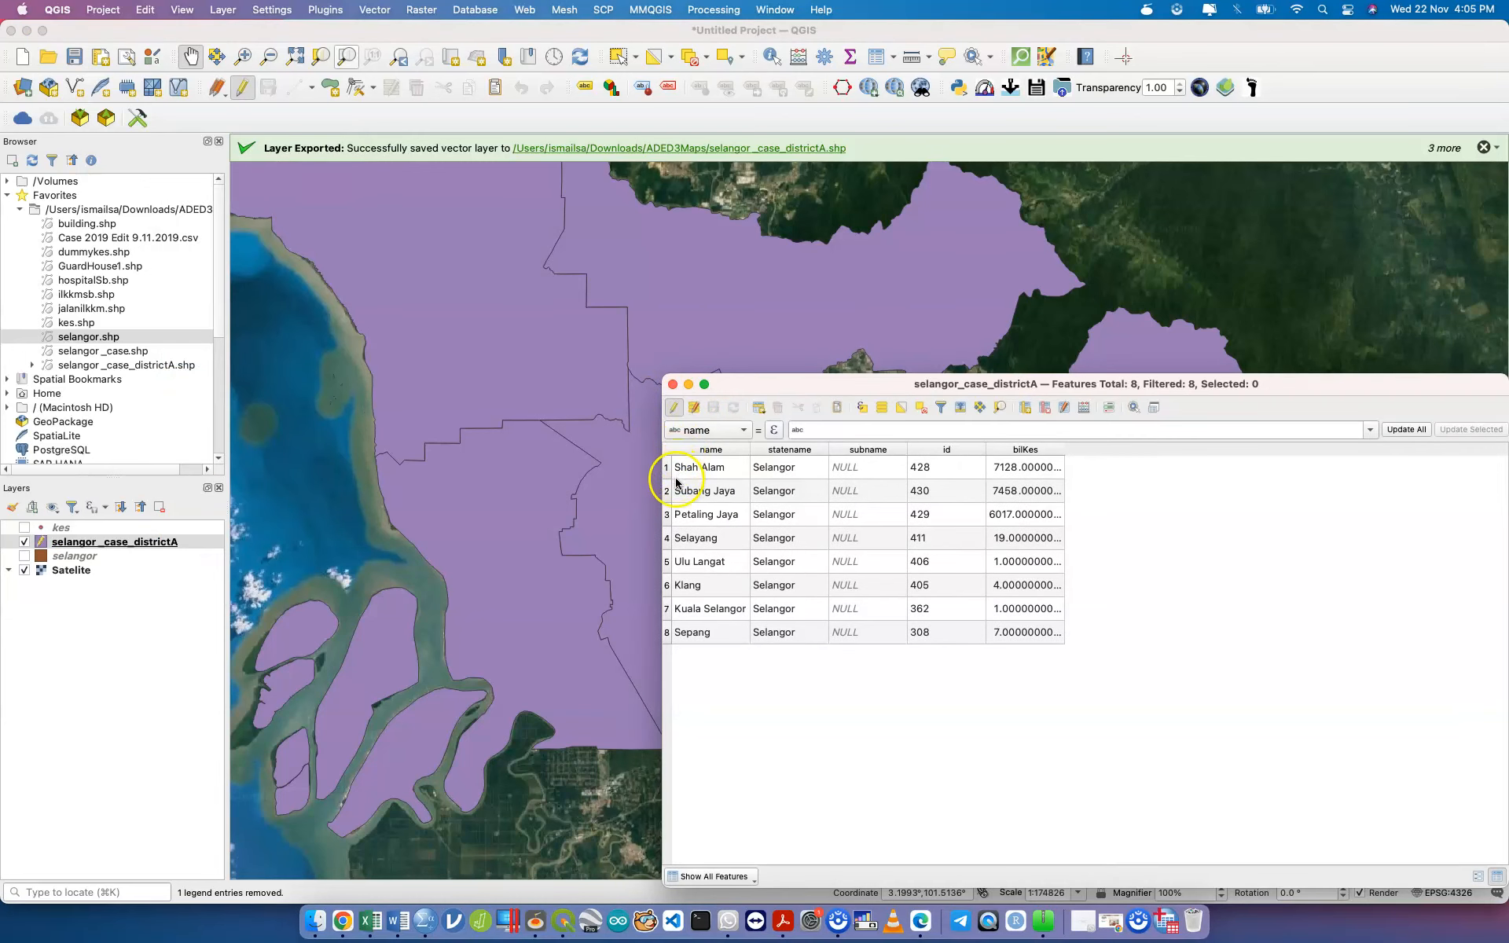
double_click(676, 537)
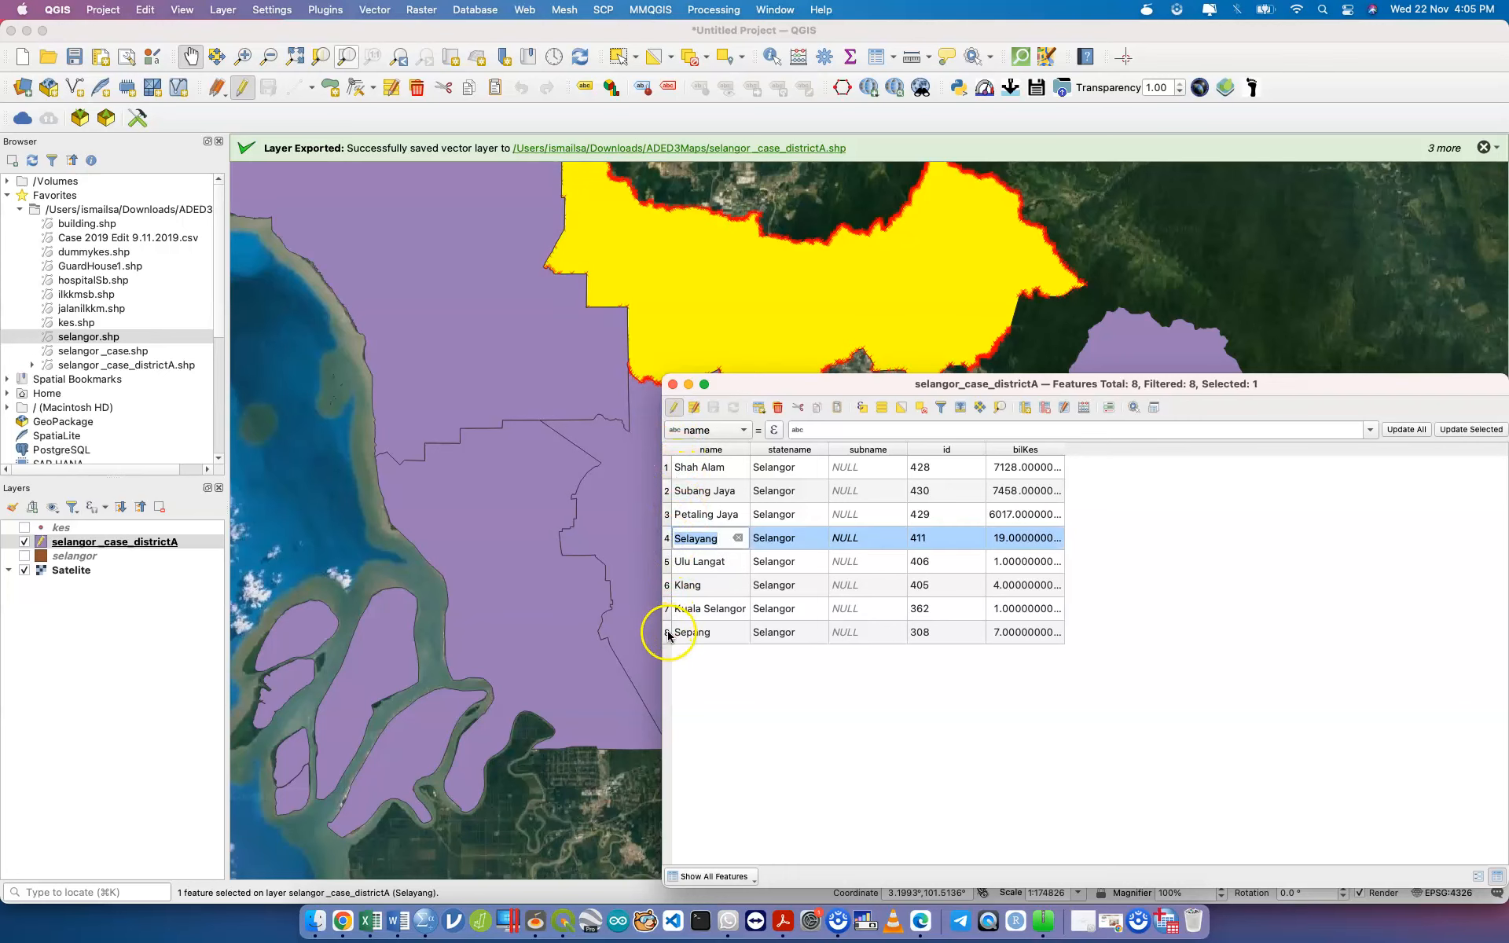
left_click(669, 633, "shift")
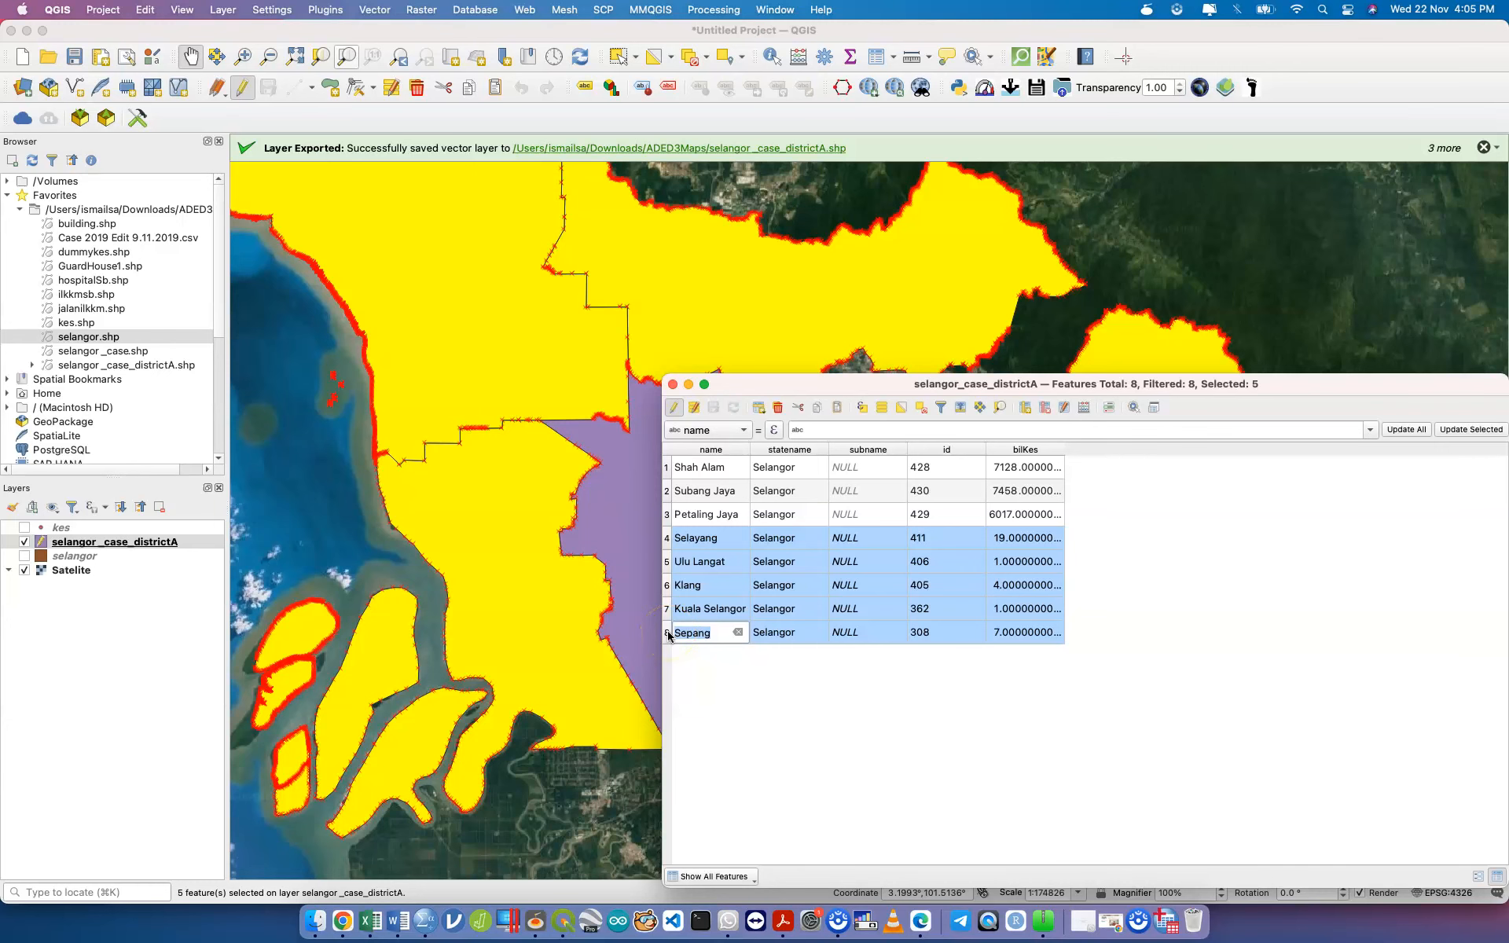
left_click(777, 407)
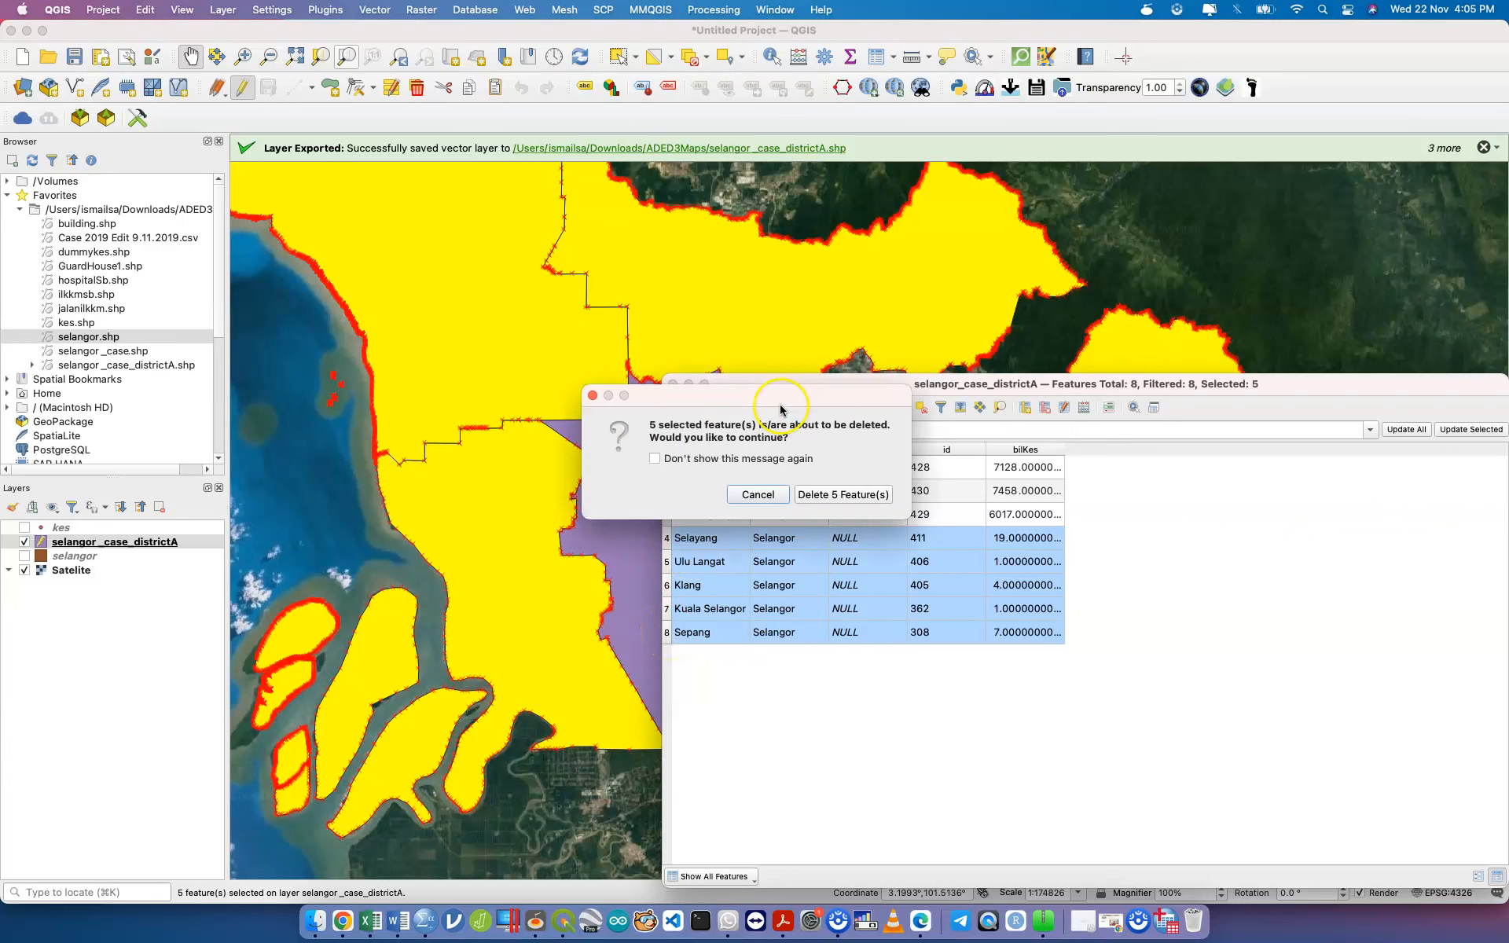
left_click(857, 495)
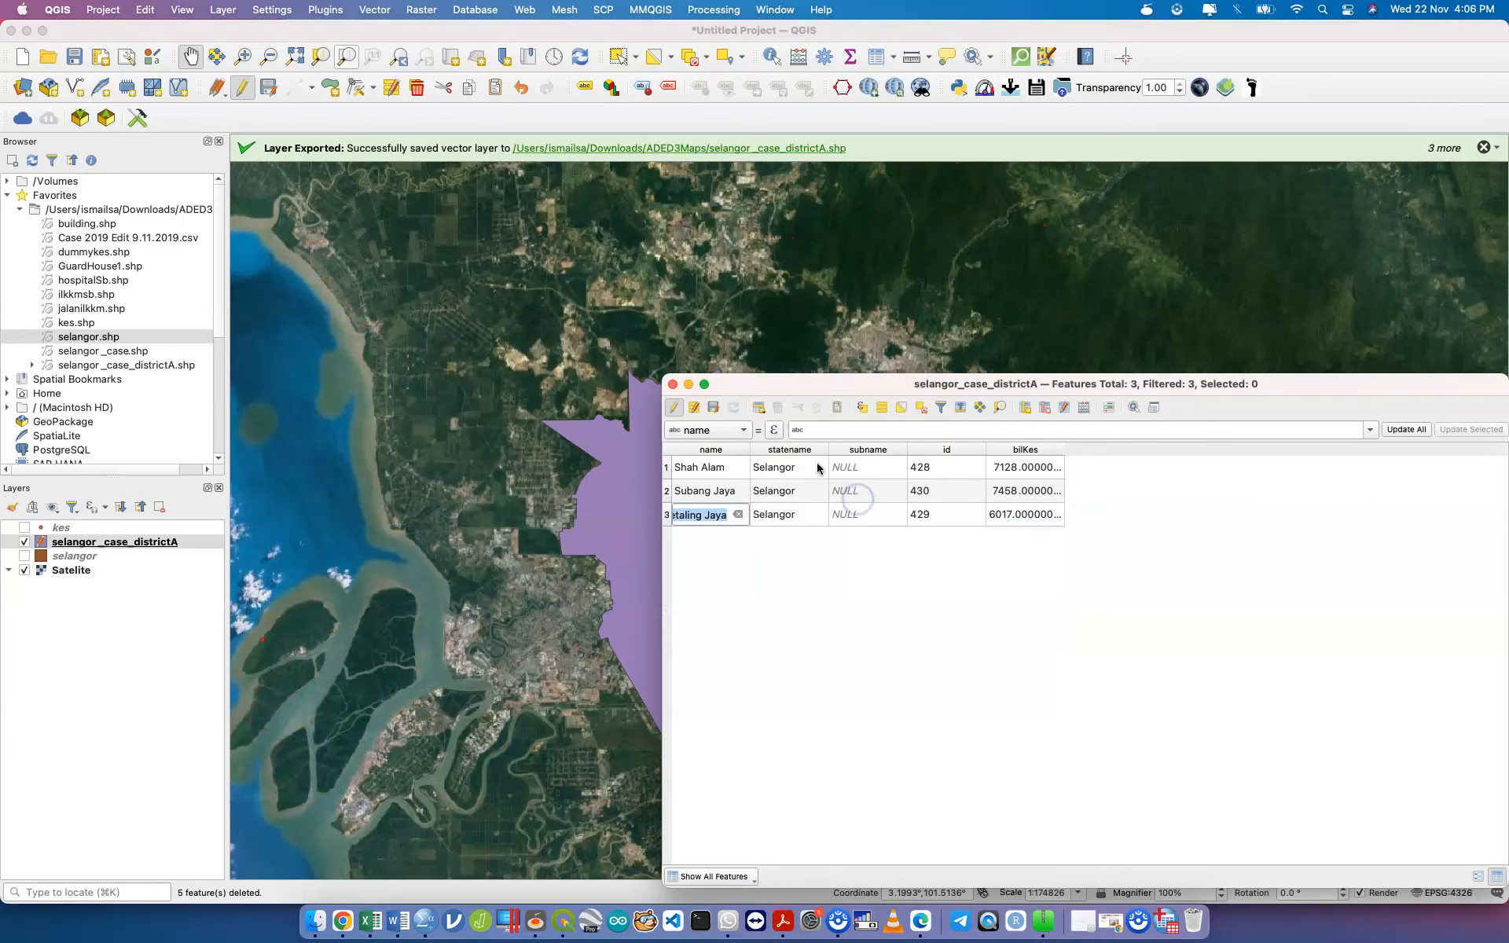
Step: Save the edits to the selangor_case_districtA layer, close its attribute table and end the editing session
left_click(714, 407)
left_click(673, 385)
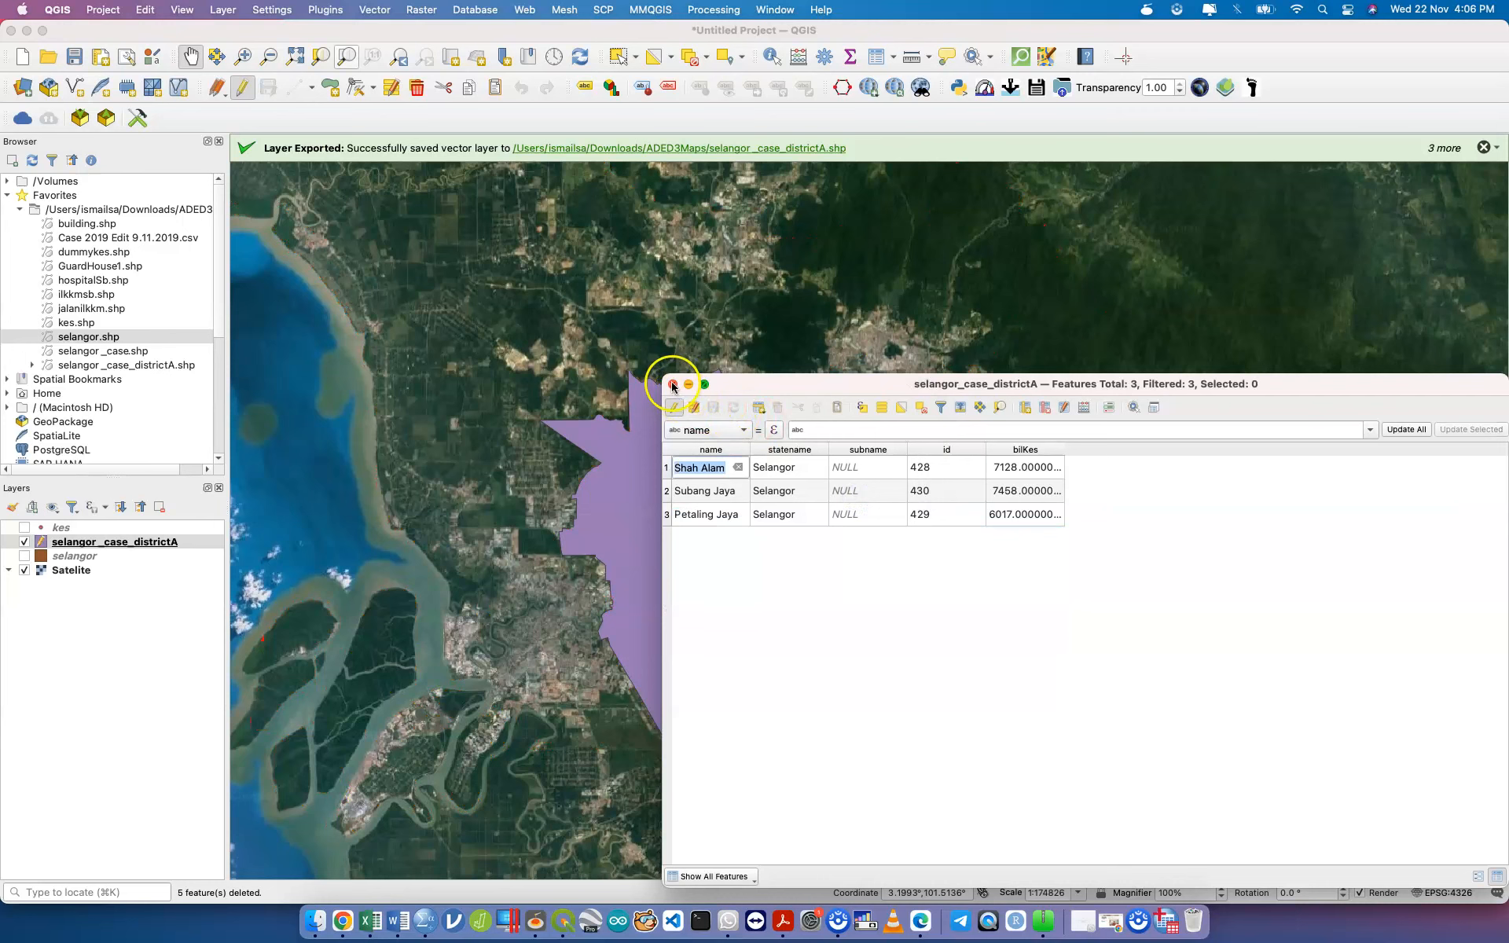
left_click(243, 88)
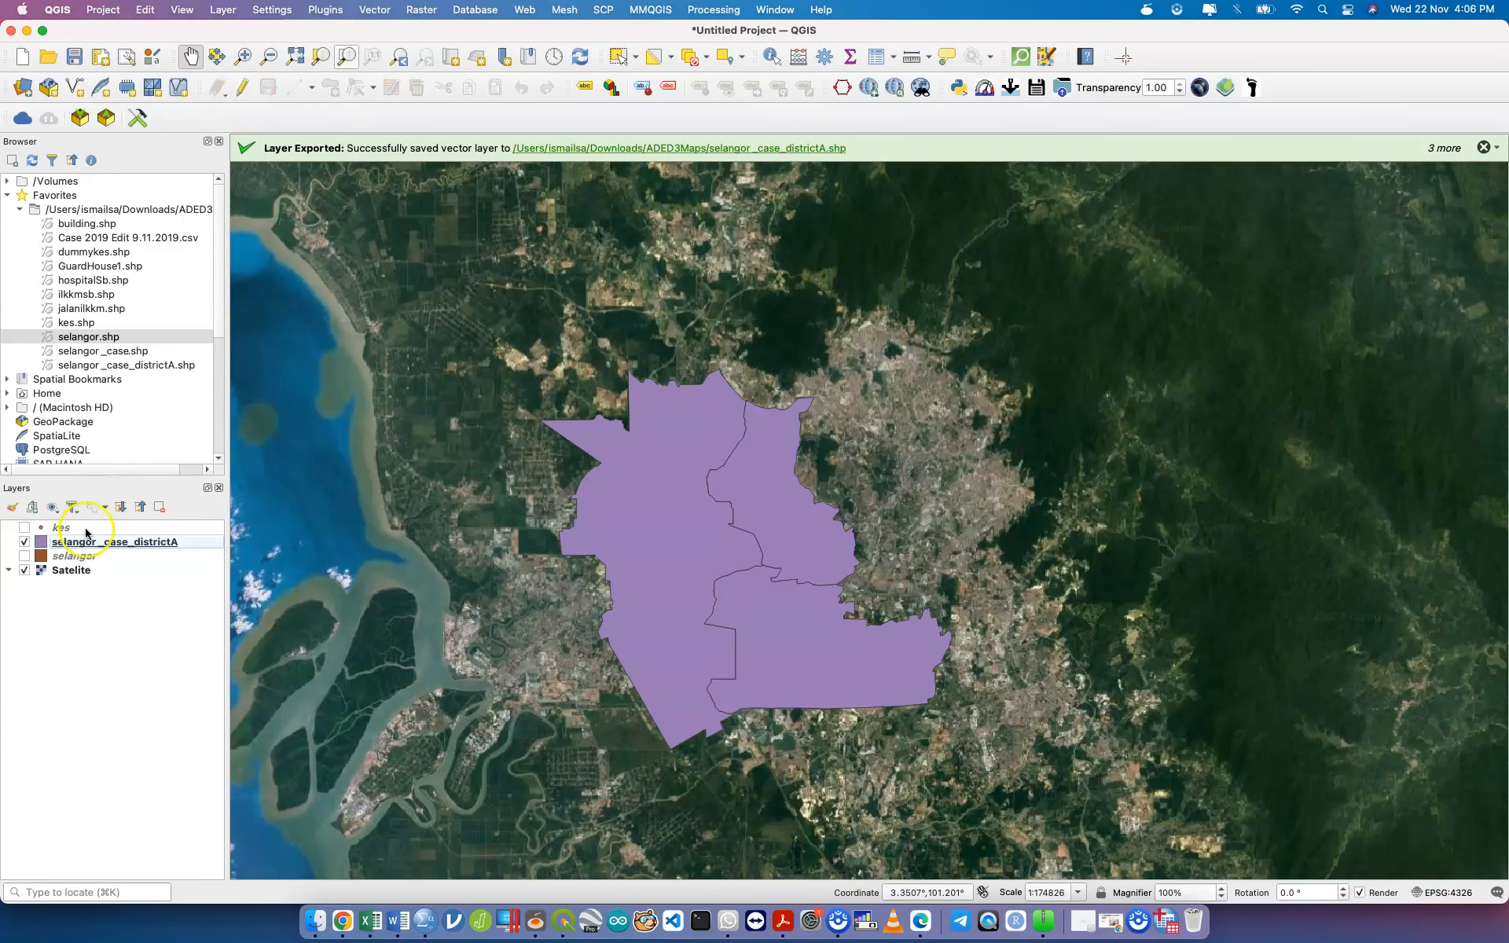
Step: Toggle the selangor layer on and off again for comparison, and show the kes points over selangor_case_districtA
left_click(25, 556)
left_click(26, 557)
left_click(24, 528)
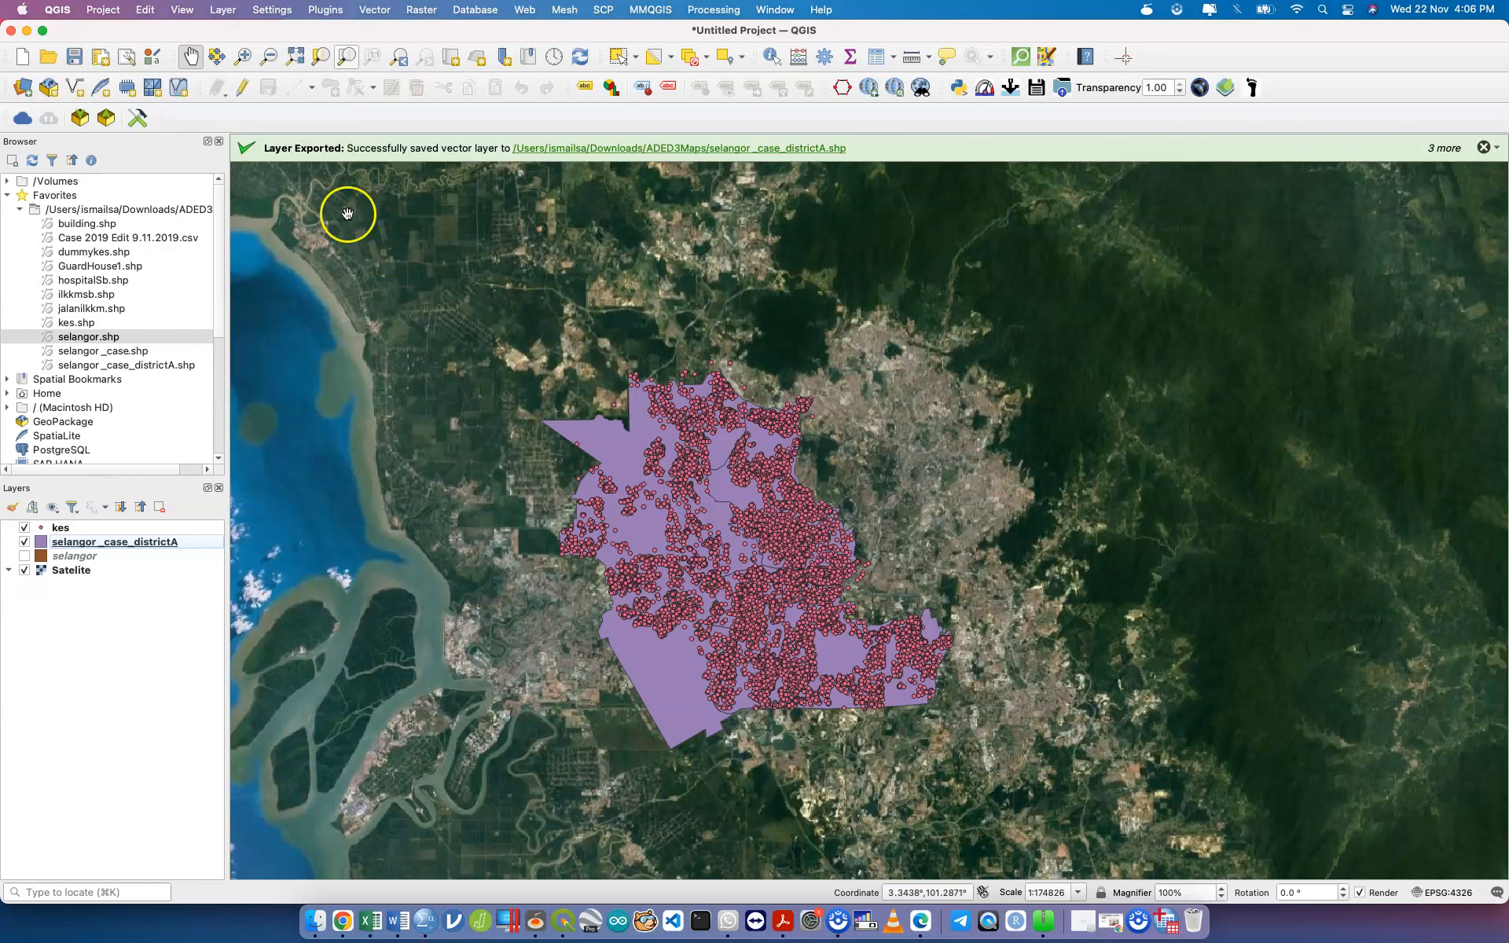
Step: Add selangor_case.shp from the favourites folder back to the project beneath selangor_case_districtA, and hide the selangor_case_districtA layer
left_click(109, 351)
left_click_drag(108, 356, 111, 548)
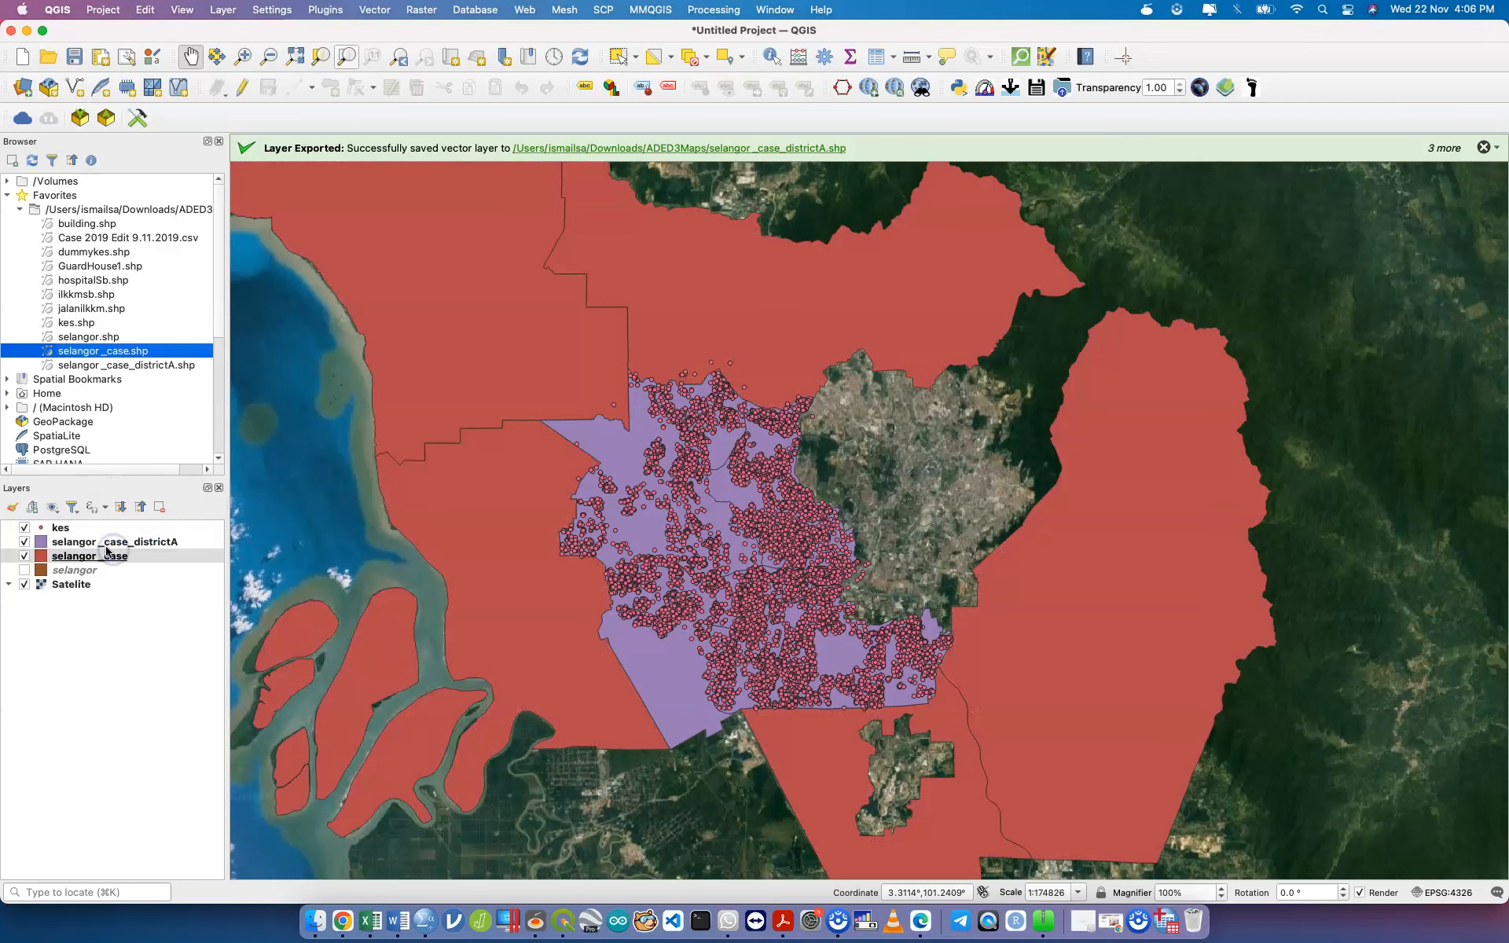
left_click(24, 541)
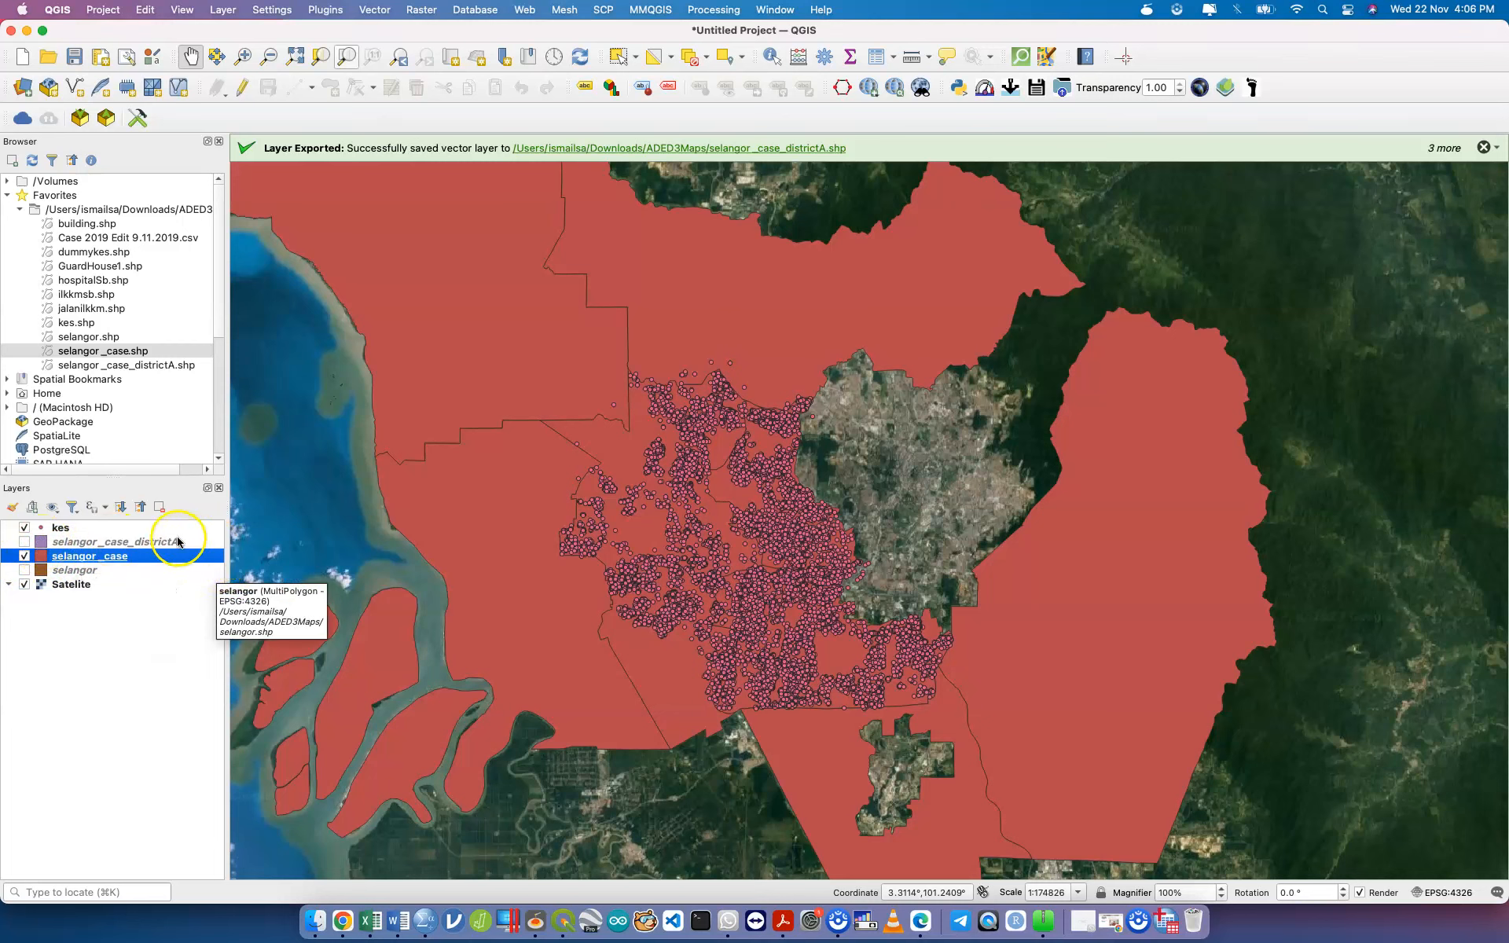
Step: Examine the districts and their bilKes values in the selangor_case attribute table, highlight Ulu Langat on the map, and close the table
left_click(115, 529)
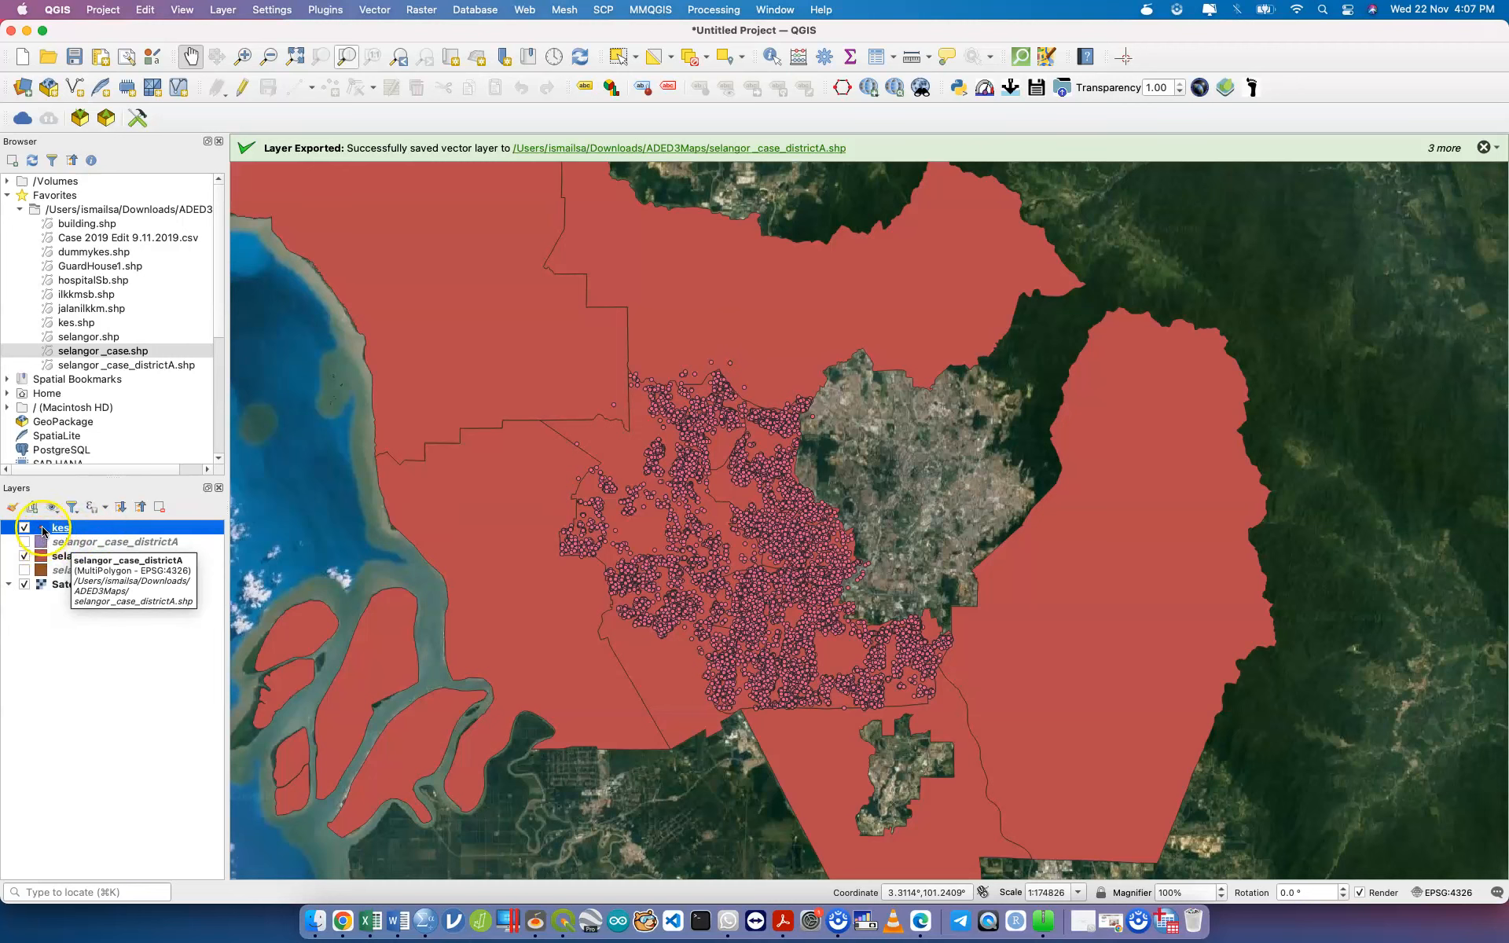
left_click(69, 529)
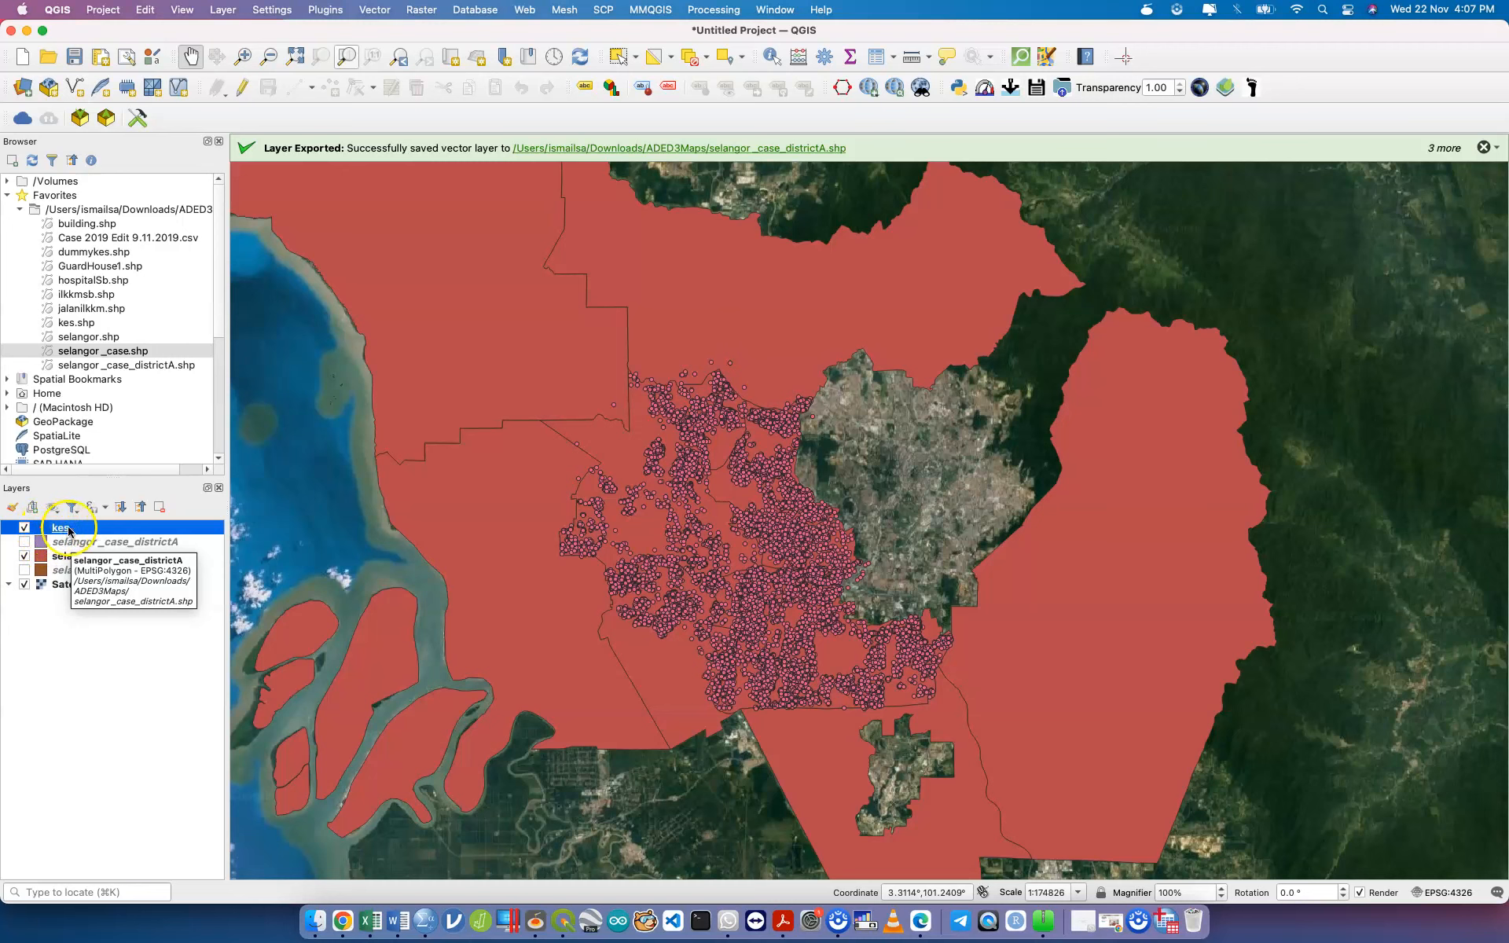
left_click(150, 541)
left_click(136, 556)
right_click(134, 556)
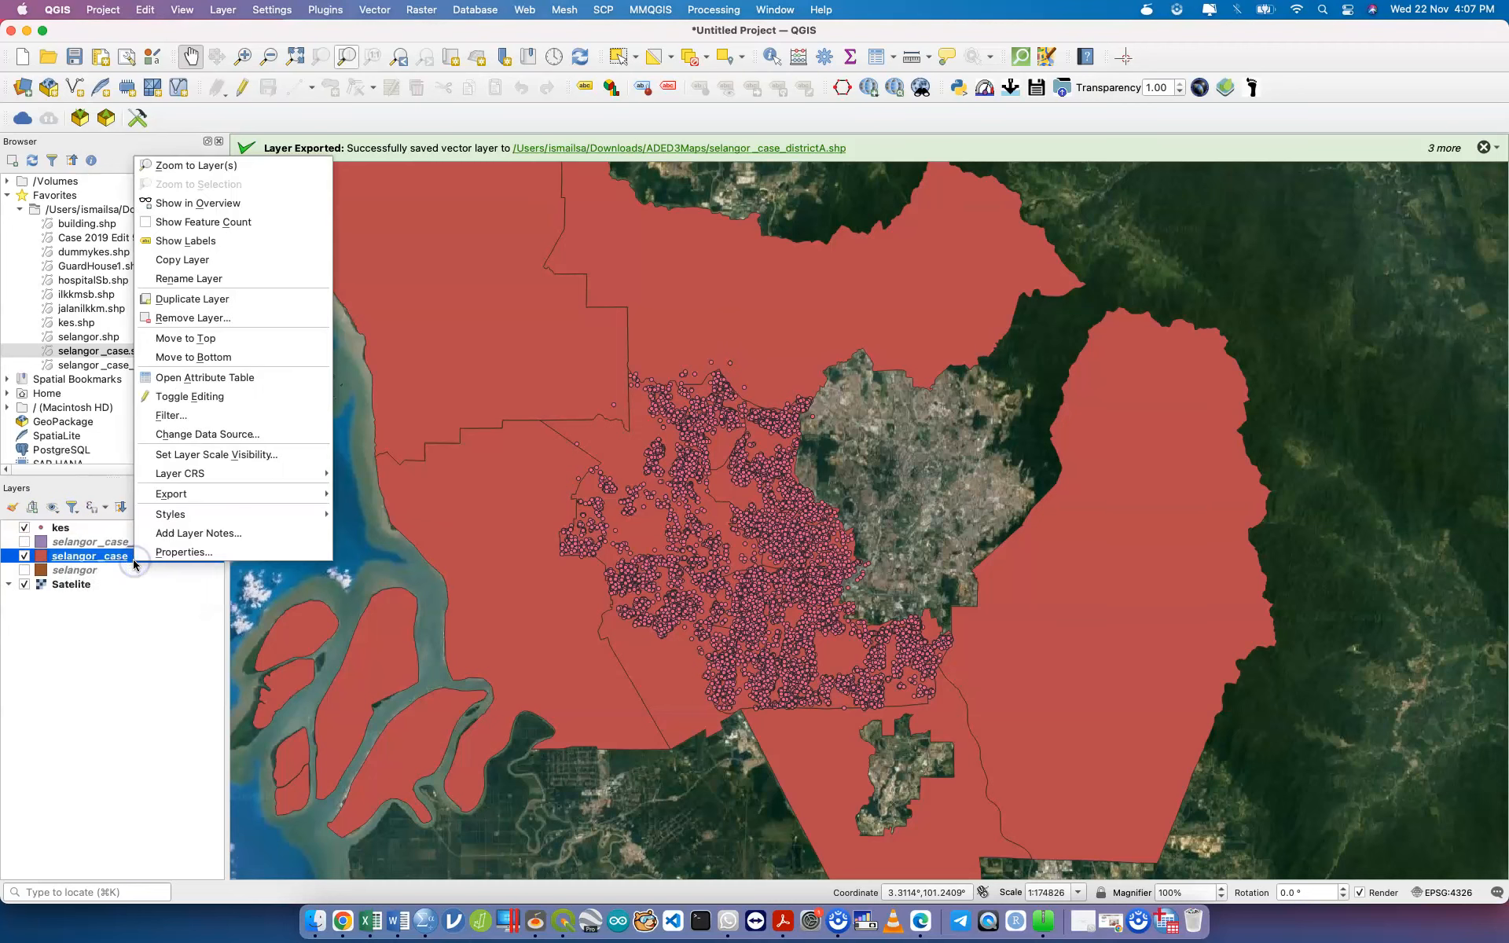
left_click(284, 386)
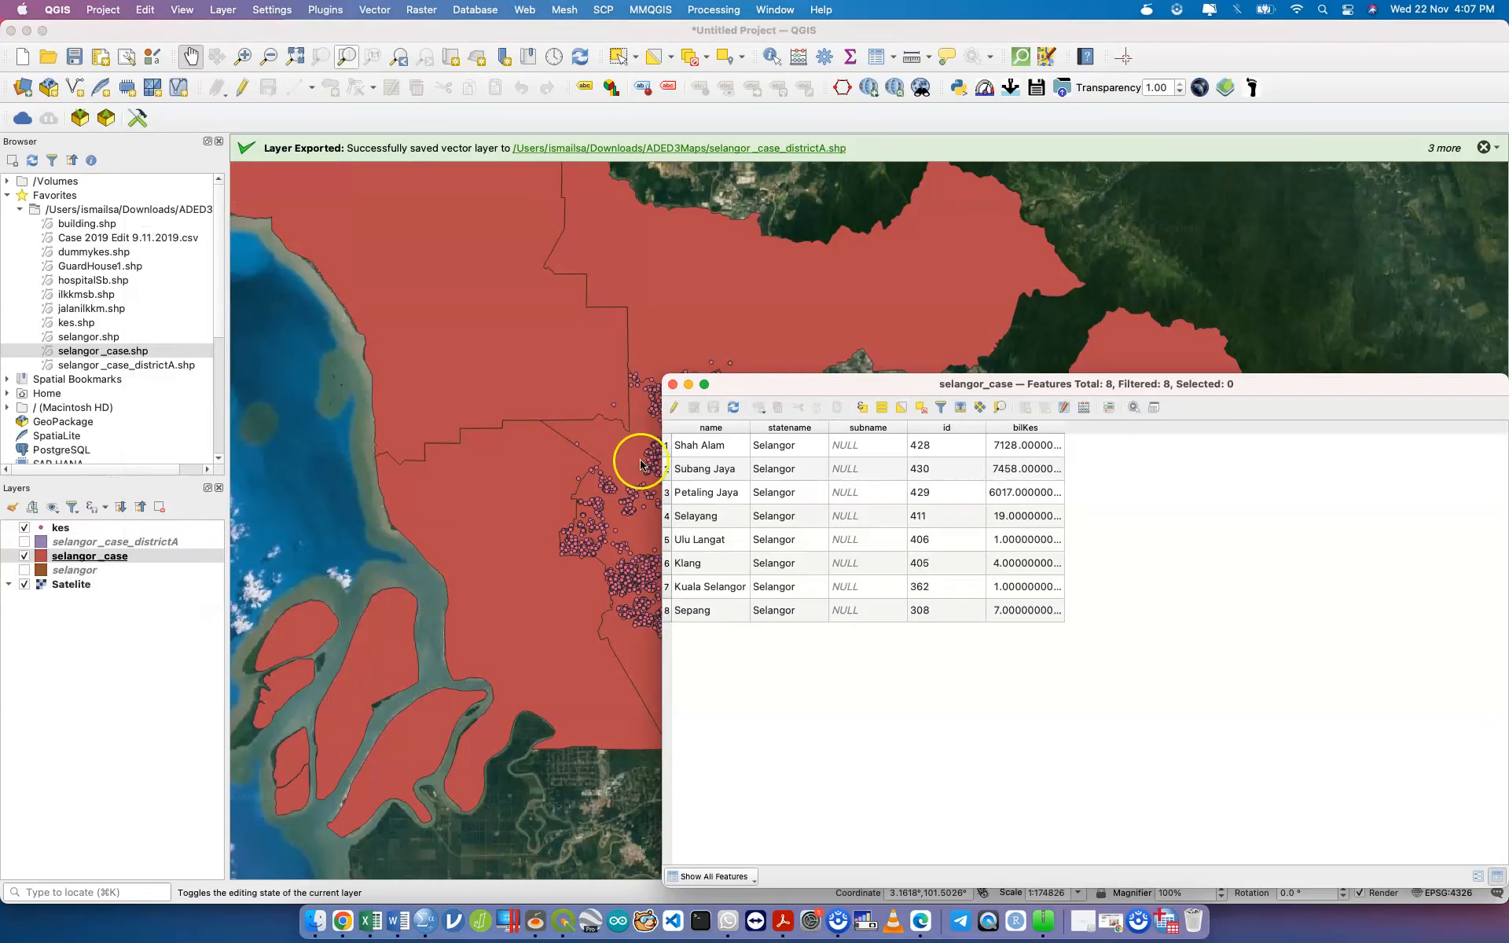
left_click(667, 540)
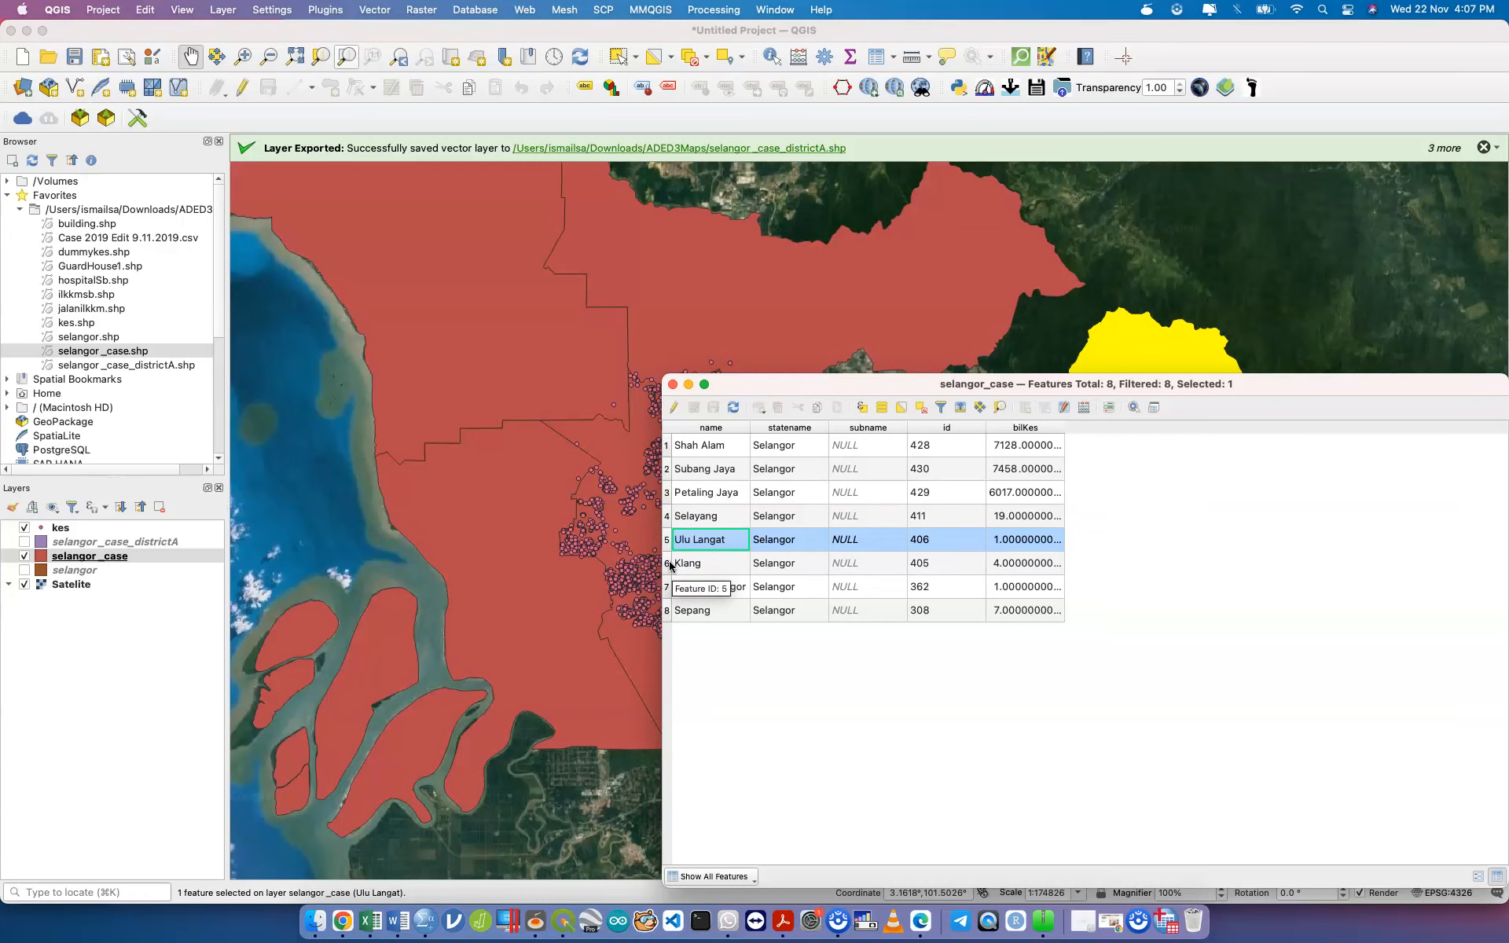
left_click_drag(835, 385, 945, 515)
left_click(755, 513)
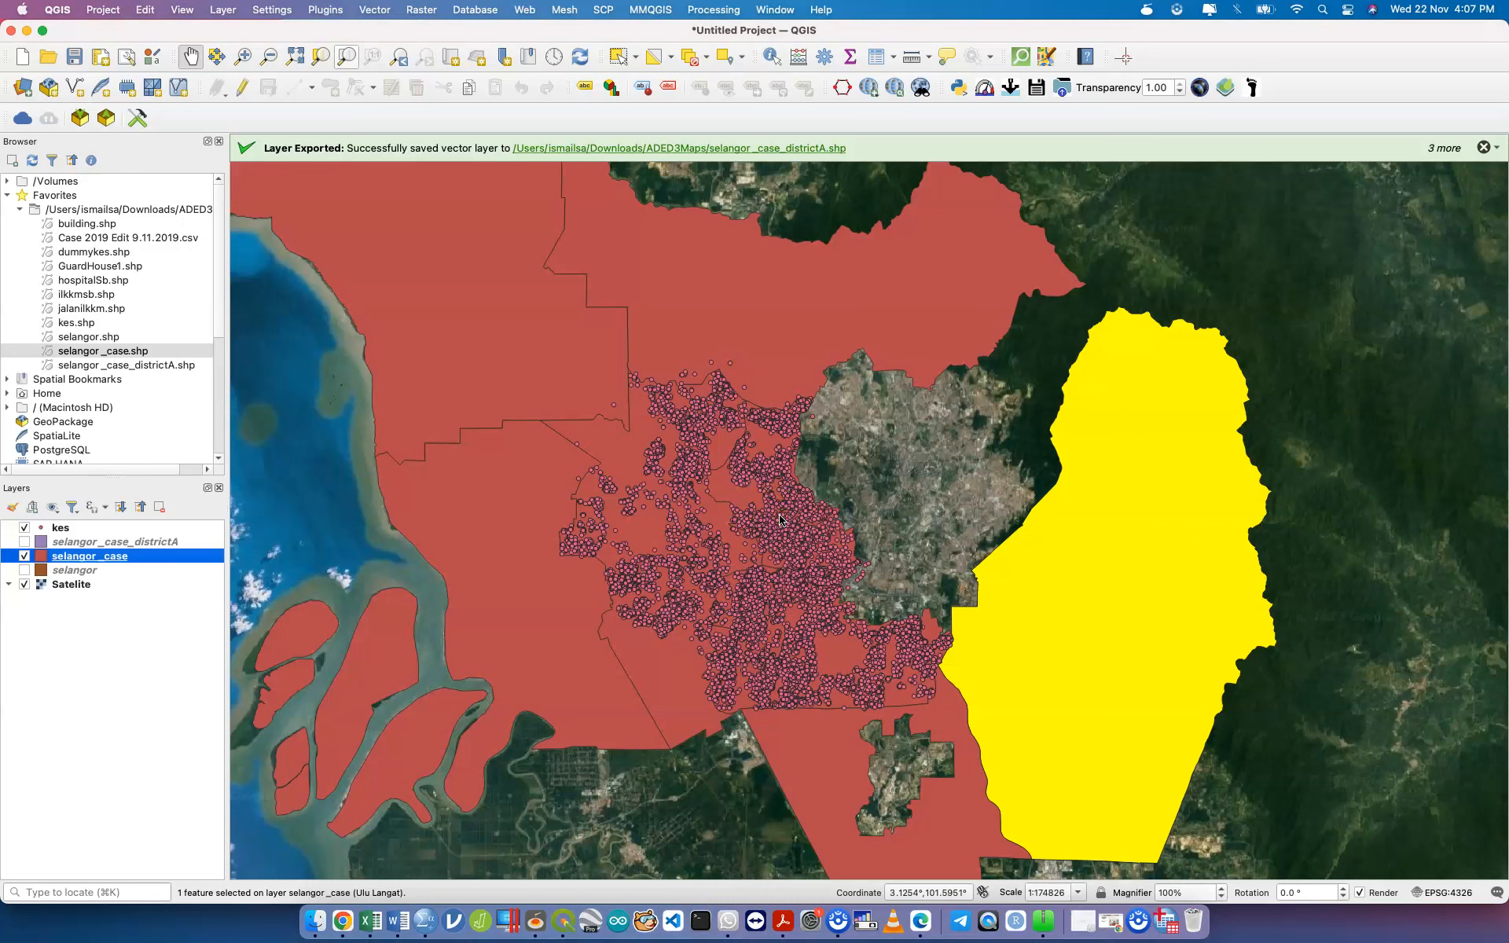
Step: Remove the selangor_case layer from the project
right_click(59, 561)
left_click(162, 321)
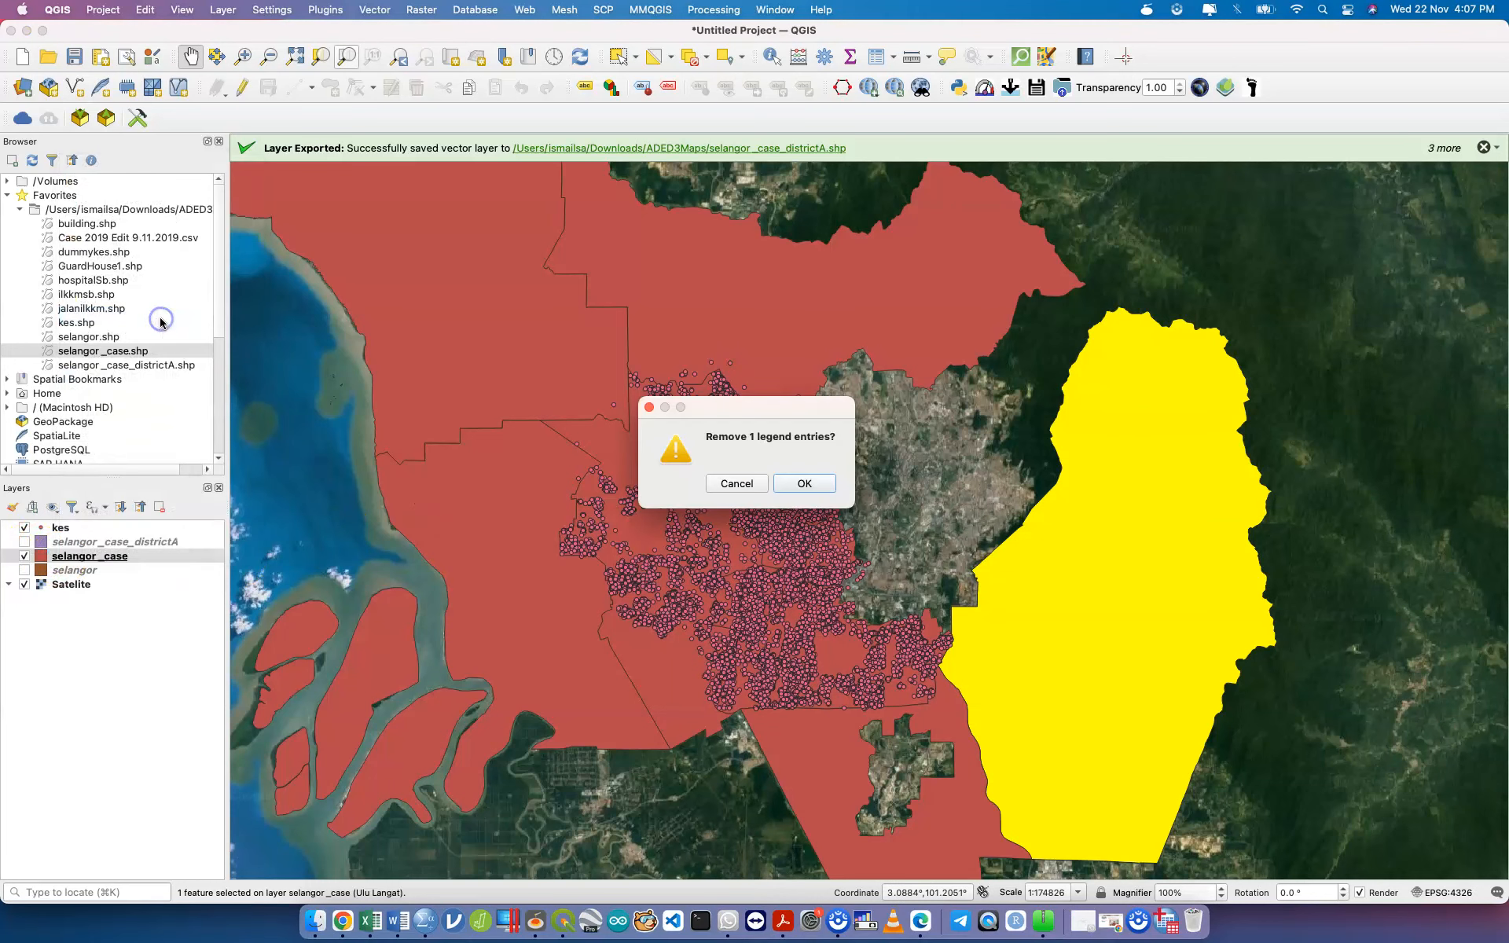
left_click(800, 483)
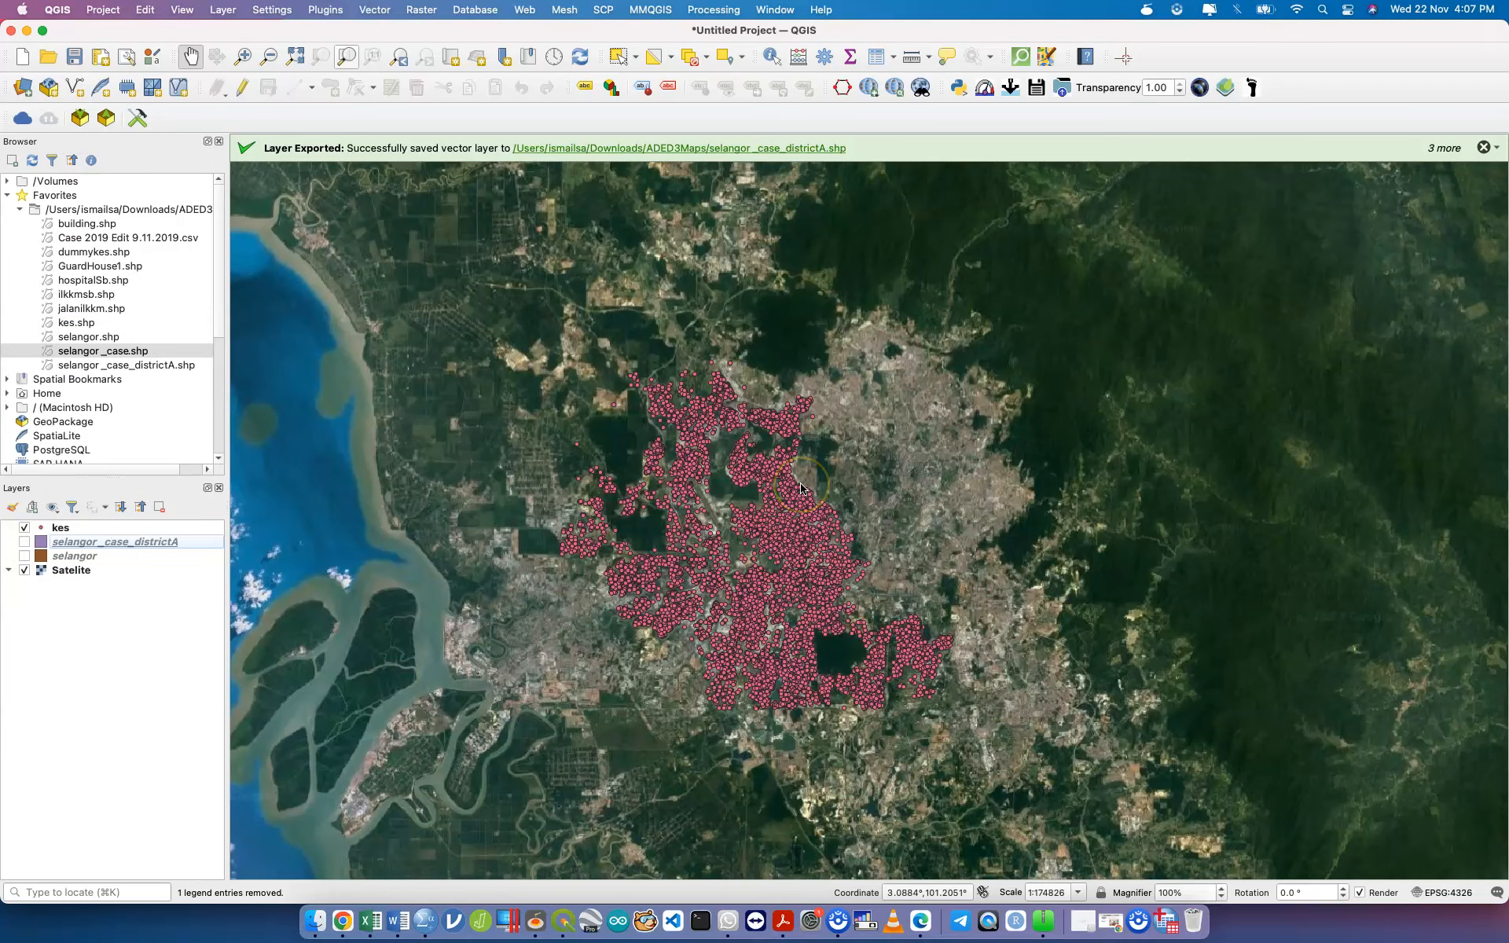